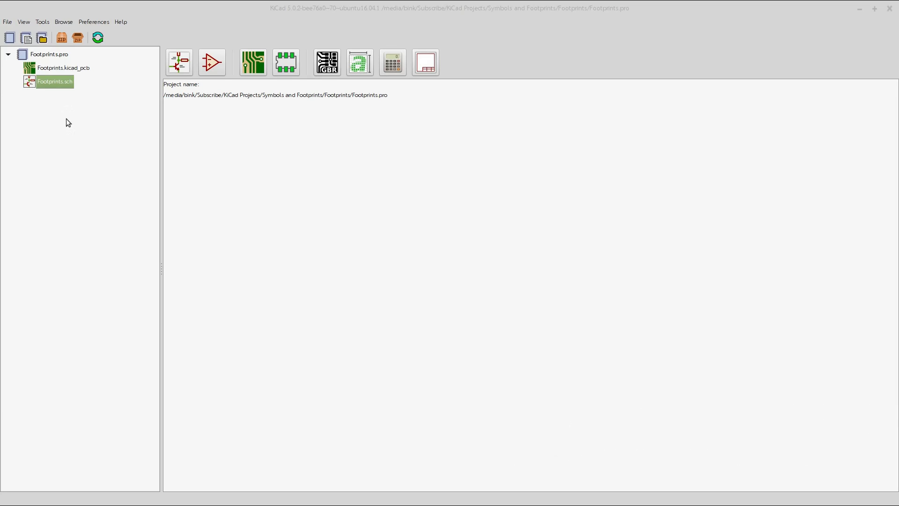
# Open the Footprints.sch schematic and look over the battery, potentiometer and LED symbols around the question mark.
pyautogui.doubleClick(33, 84)
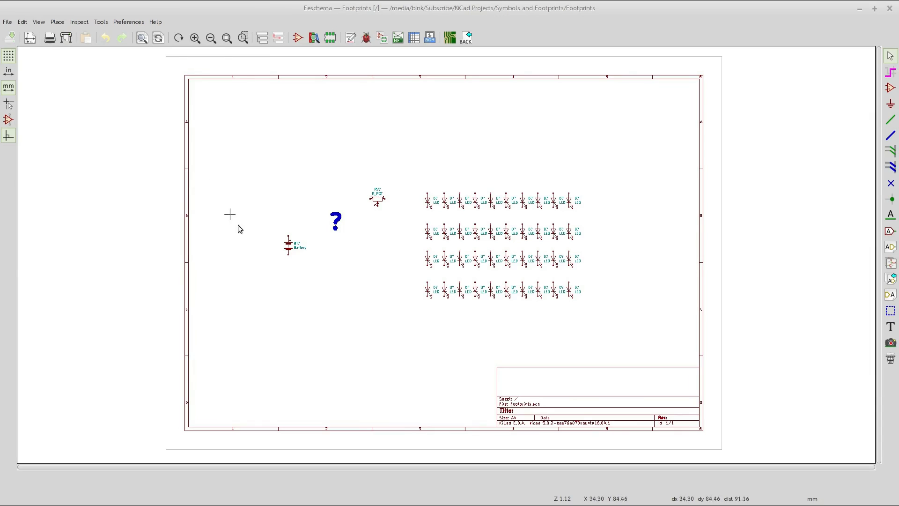
pyautogui.scroll(2, 417, 272)
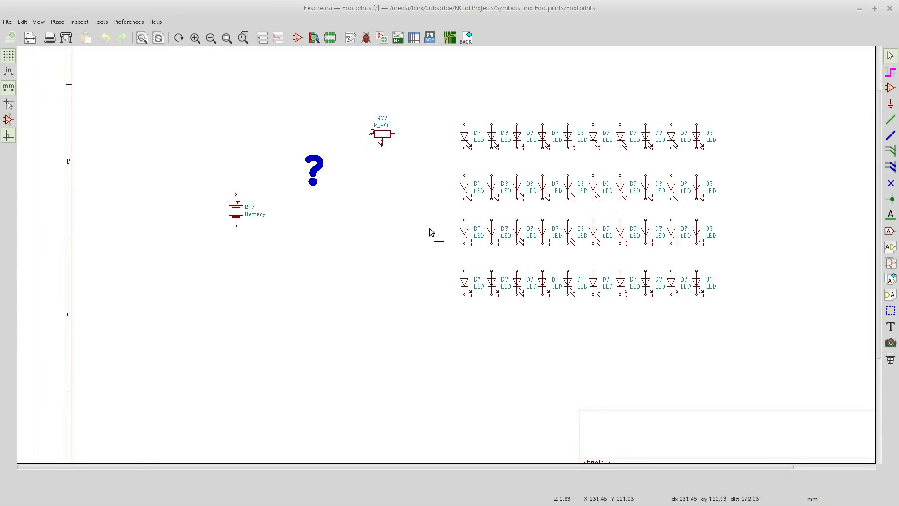
pyautogui.moveTo(419, 237)
pyautogui.mouseDown(button='middle')
pyautogui.moveTo(411, 244)
pyautogui.moveTo(417, 248)
pyautogui.mouseUp(button='middle')
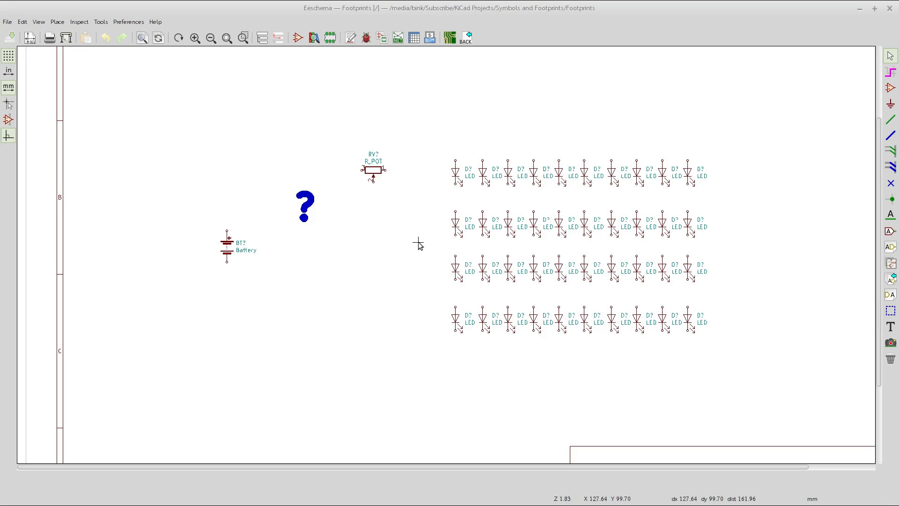
pyautogui.moveTo(418, 242); pyautogui.dragTo(417, 240, button='middle')
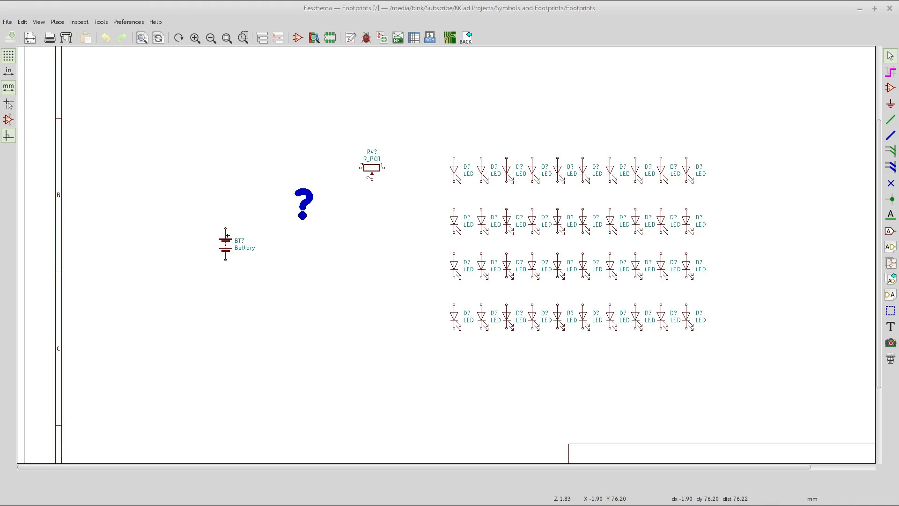
# Switch to the LD1117A datasheet in the browser and review its features, fixed 3.3 V output option and device summary table.
pyautogui.hotkey('alt', 'Tab')
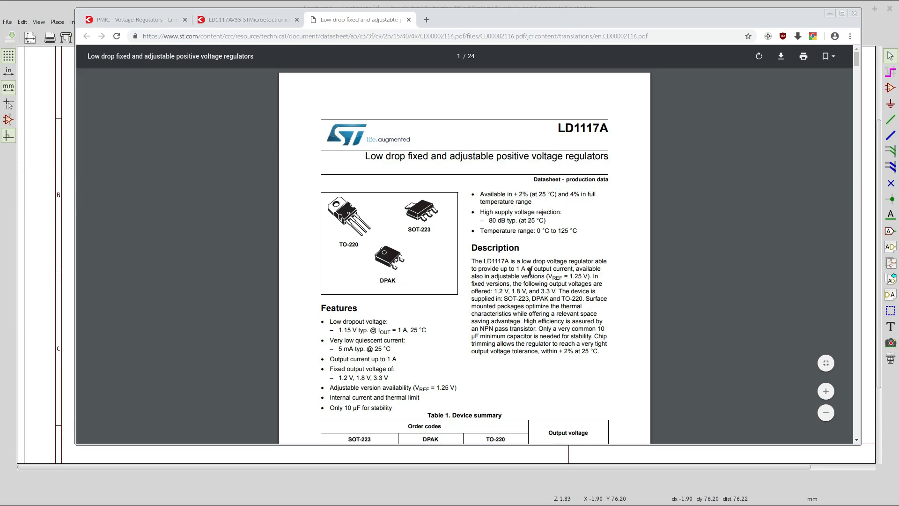
pyautogui.scroll(-3, 525, 266)
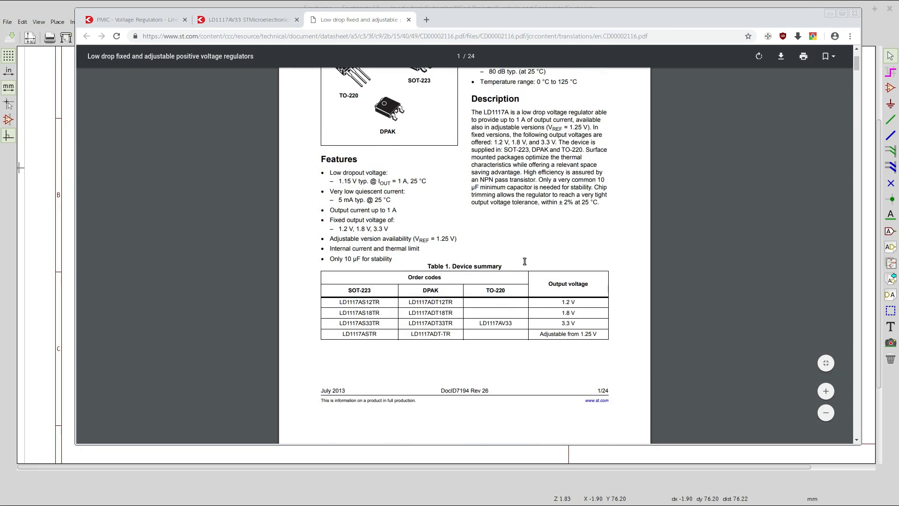
pyautogui.scroll(-3, 632, 211)
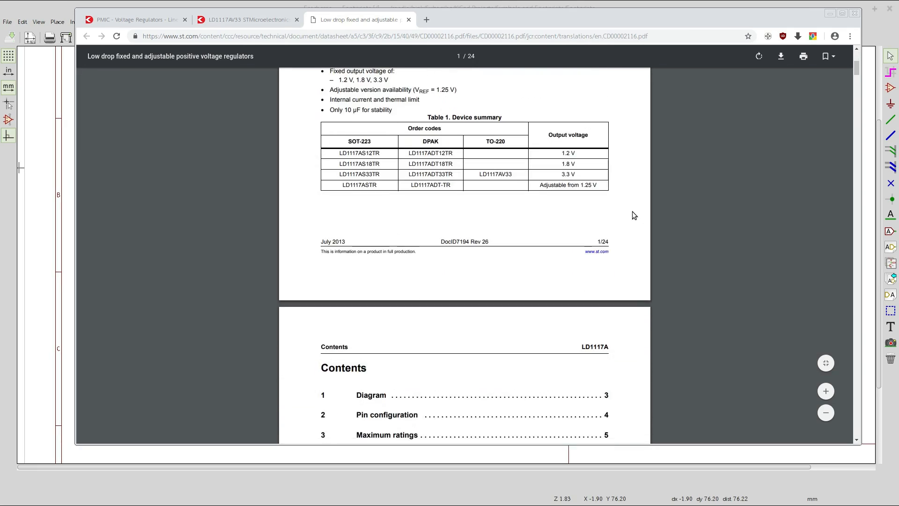
pyautogui.scroll(3, 631, 209)
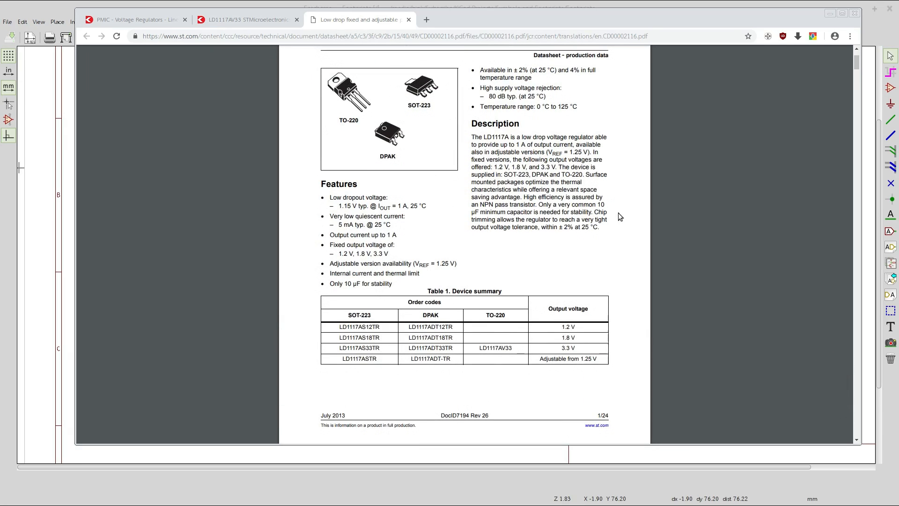
pyautogui.moveTo(390, 253); pyautogui.dragTo(372, 253)
pyautogui.scroll(-5, 618, 248)
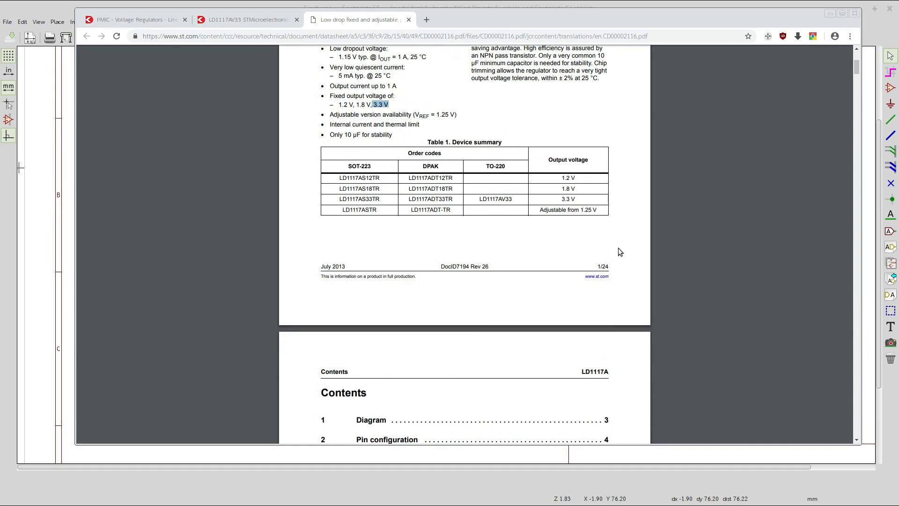
# Find the datasheet's Pin configuration section and read the TO-220 pin connections and the note about the TAB.
pyautogui.scroll(-5, 619, 249)
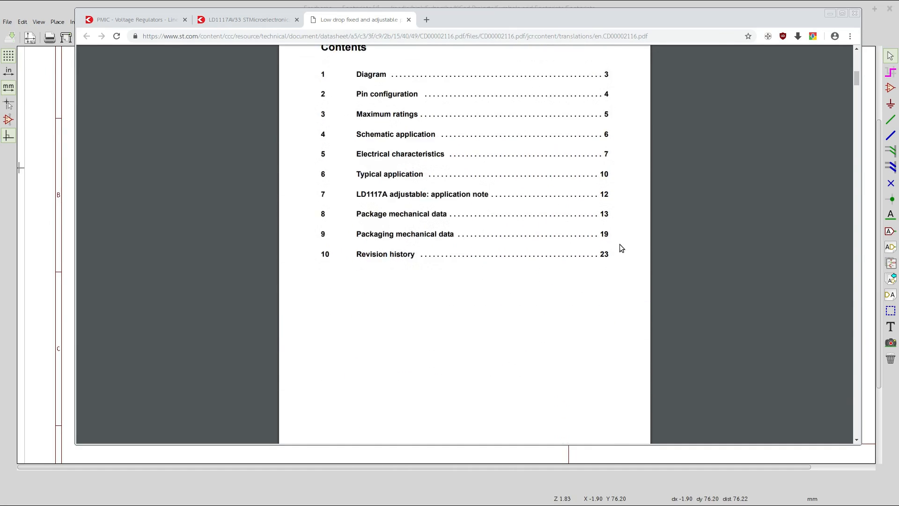
pyautogui.scroll(-17, 619, 243)
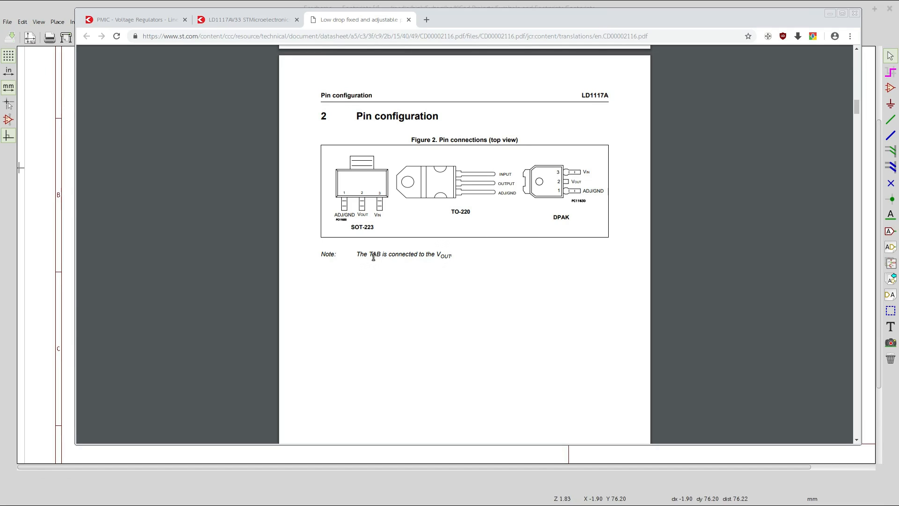
pyautogui.moveTo(357, 253); pyautogui.dragTo(461, 260)
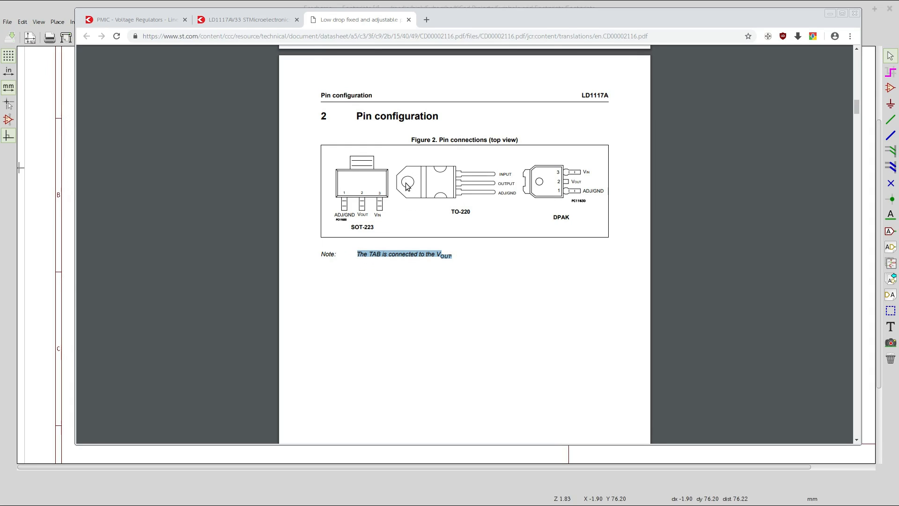
pyautogui.click(463, 262)
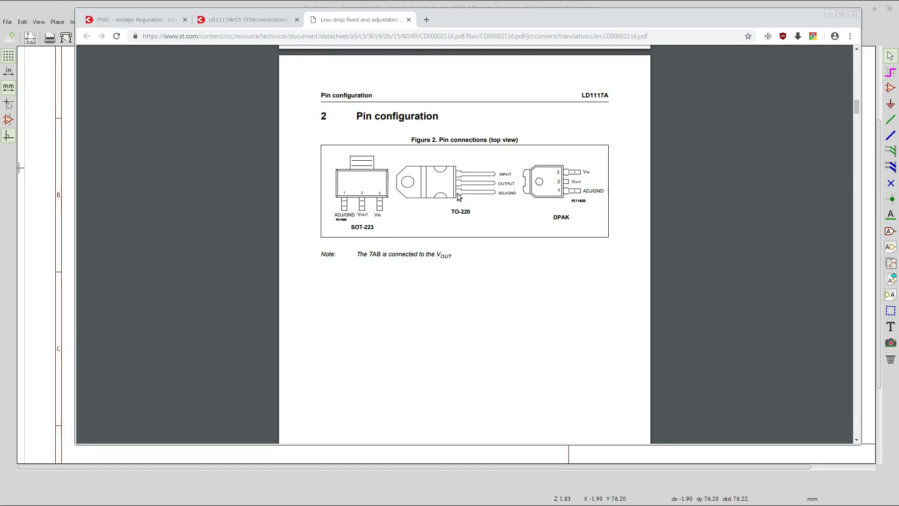
# Examine the TO-220 SG (single gauge) package drawing in the datasheet's Package mechanical data section.
pyautogui.moveTo(856, 105)
pyautogui.mouseDown()
pyautogui.moveTo(839, 172)
pyautogui.moveTo(858, 274)
pyautogui.moveTo(858, 259)
pyautogui.mouseUp()
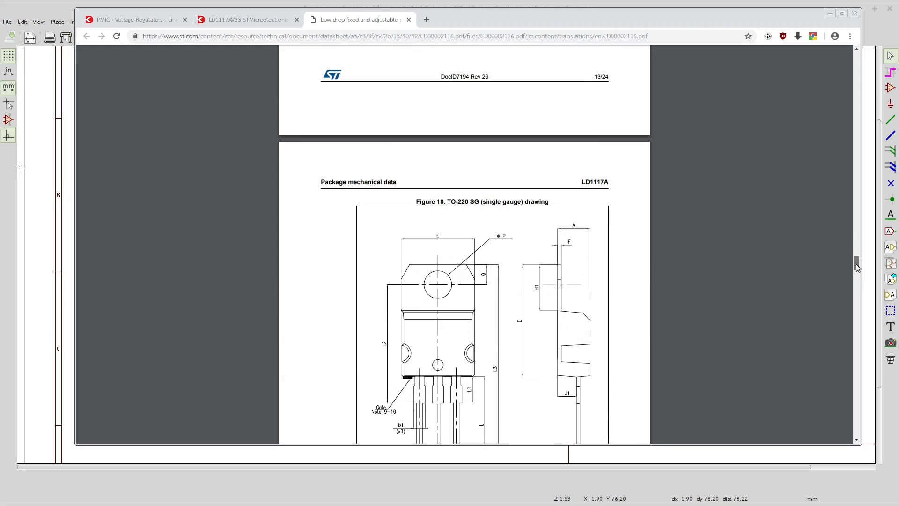
pyautogui.scroll(-3, 682, 255)
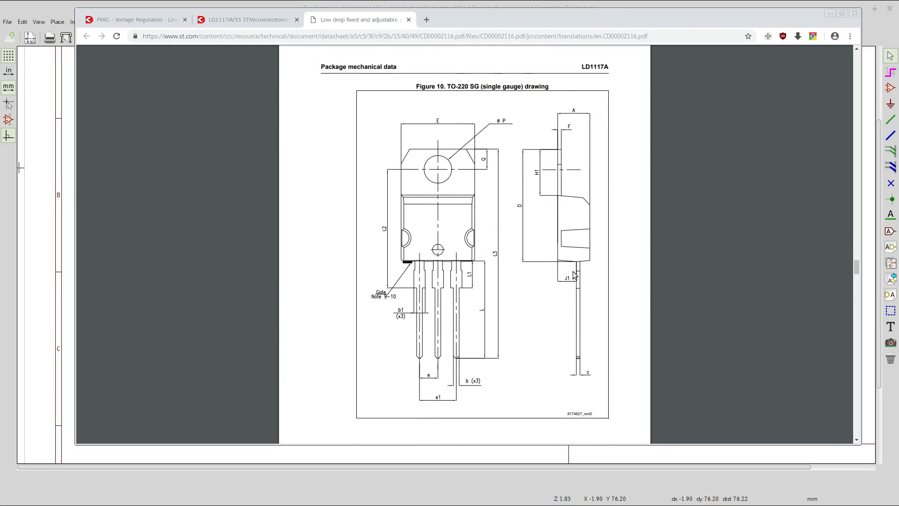
pyautogui.scroll(-1, 492, 257)
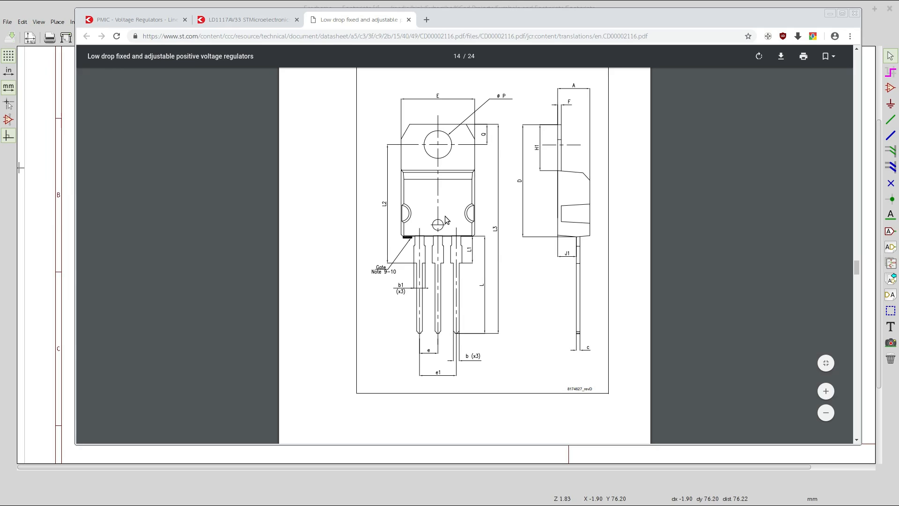
pyautogui.scroll(1, 446, 216)
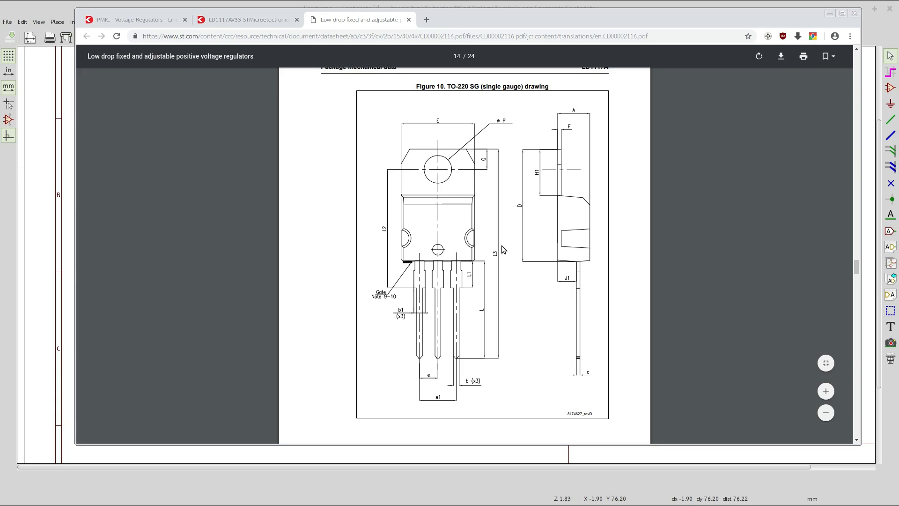
pyautogui.moveTo(856, 267); pyautogui.dragTo(856, 109)
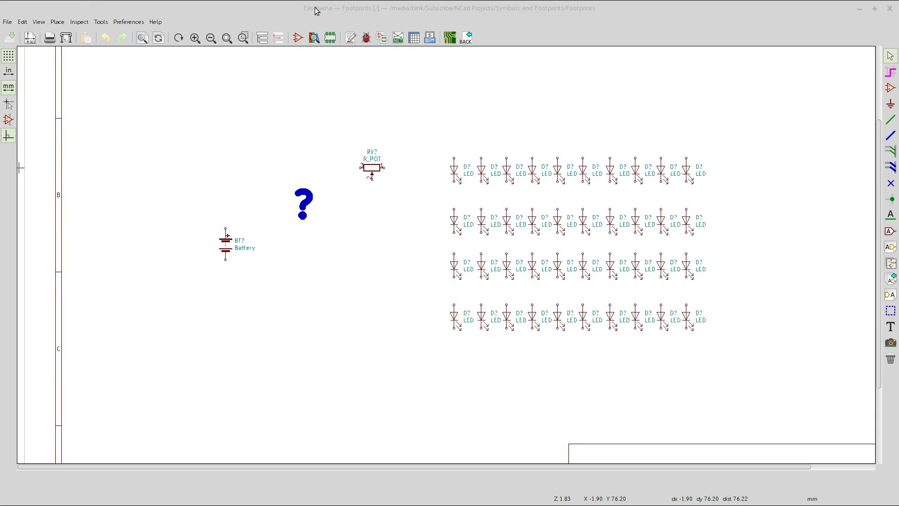
# Close the schematic editor, reopen Footprints.sch from the project, and open the Symbol Library Editor.
pyautogui.moveTo(367, 10); pyautogui.dragTo(222, 63)
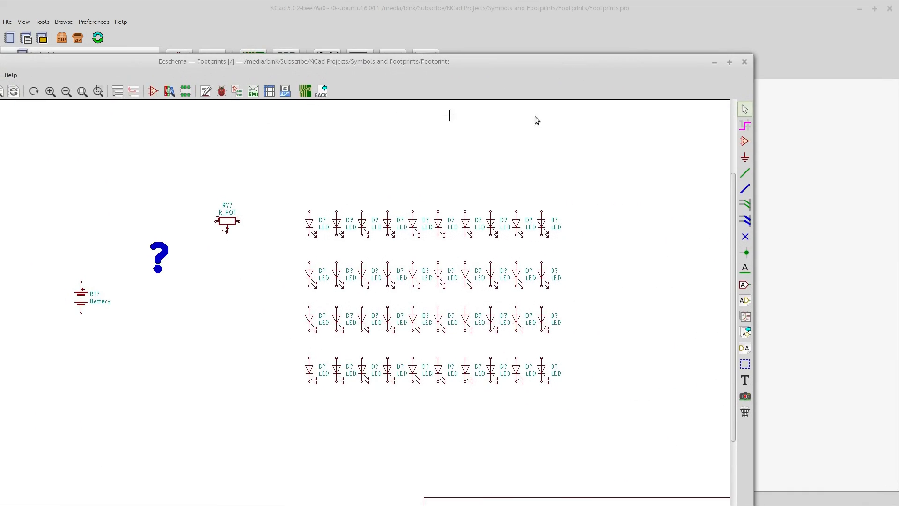
pyautogui.click(744, 62)
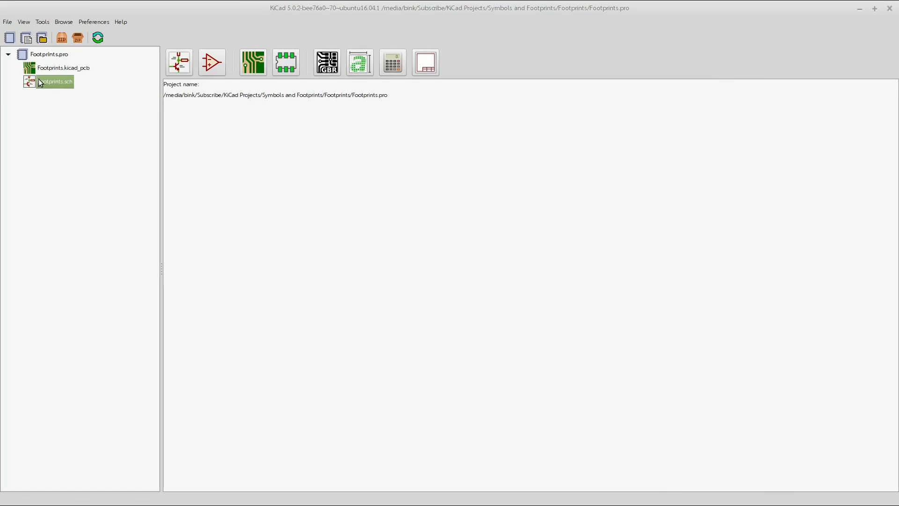
pyautogui.doubleClick(52, 83)
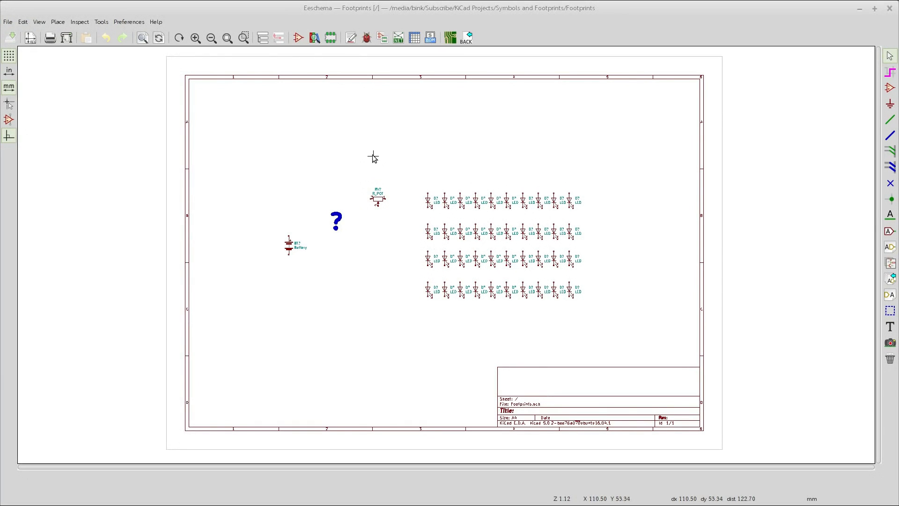
pyautogui.click(298, 38)
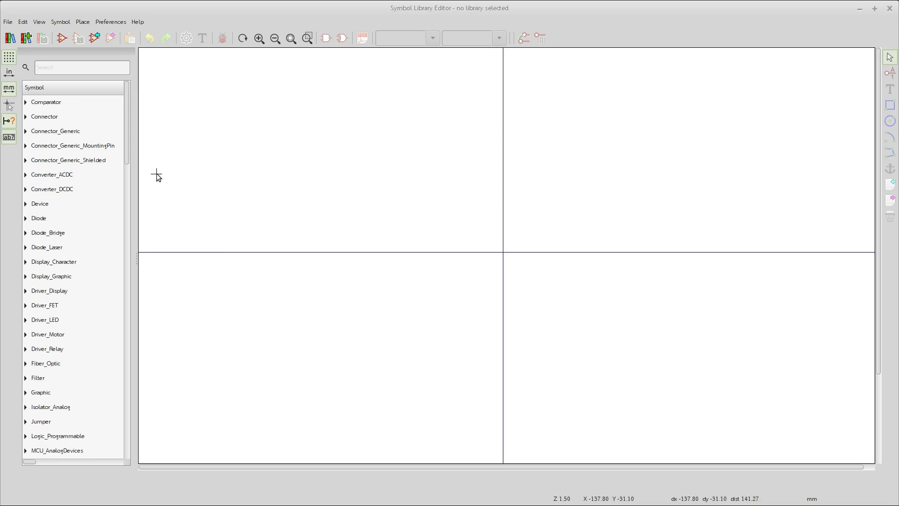
# Review the global symbol library table with its nicknames and paths, and close it without changes.
pyautogui.click(111, 21)
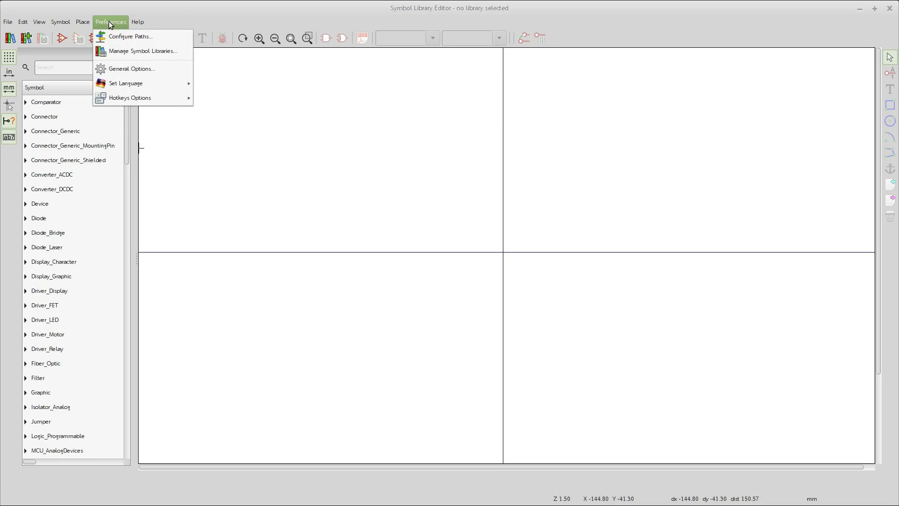
pyautogui.click(136, 52)
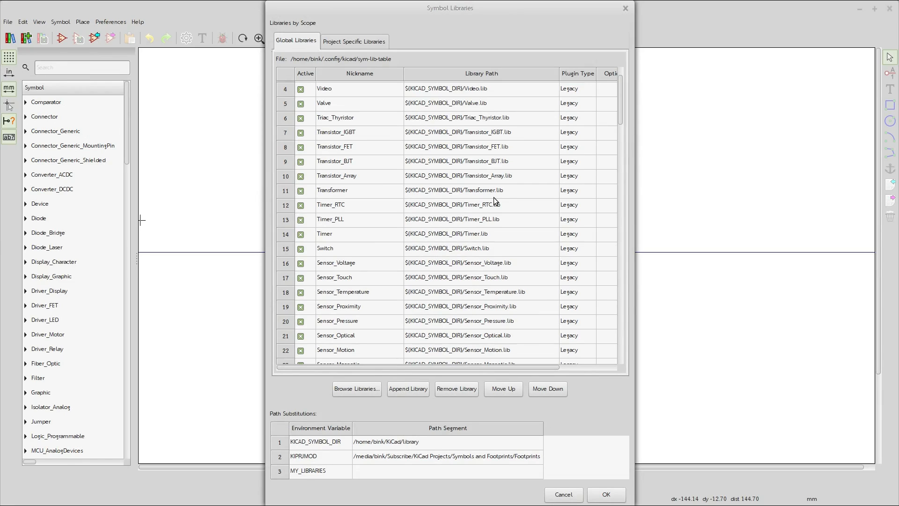
pyautogui.scroll(-9, 495, 200)
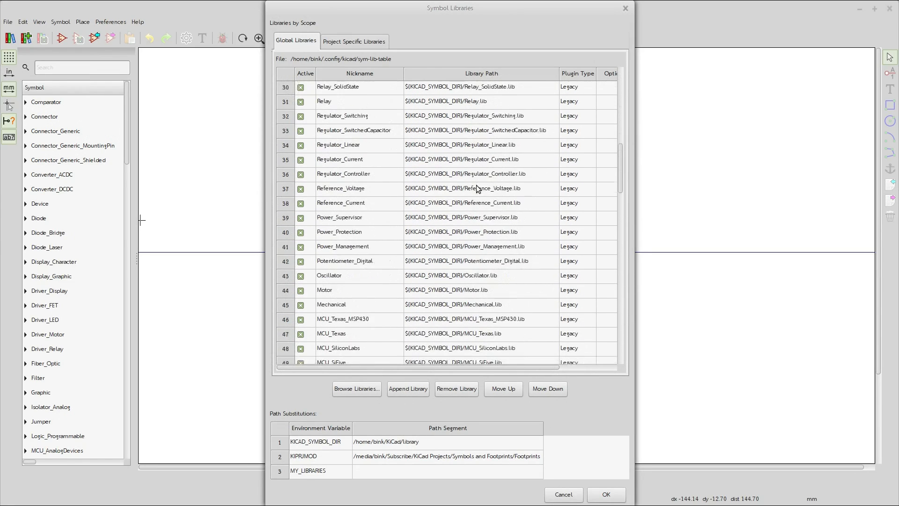
pyautogui.scroll(-9, 478, 188)
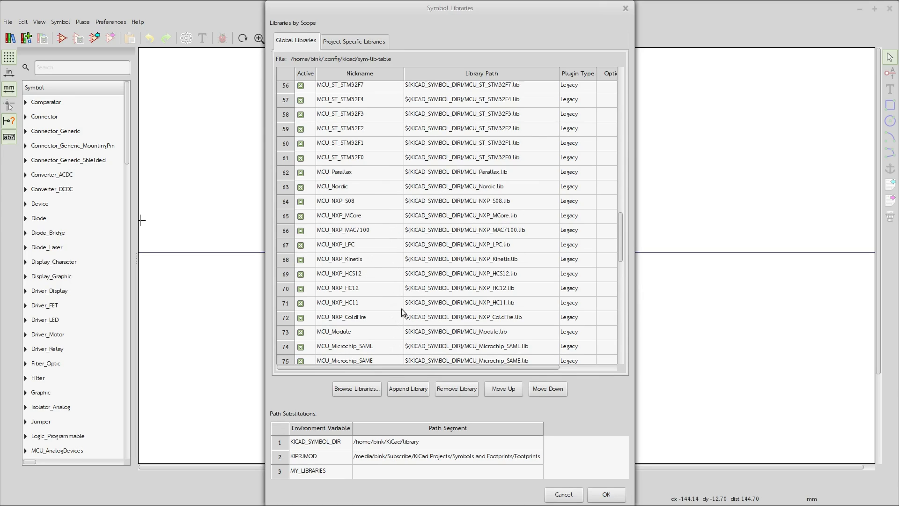
pyautogui.click(563, 494)
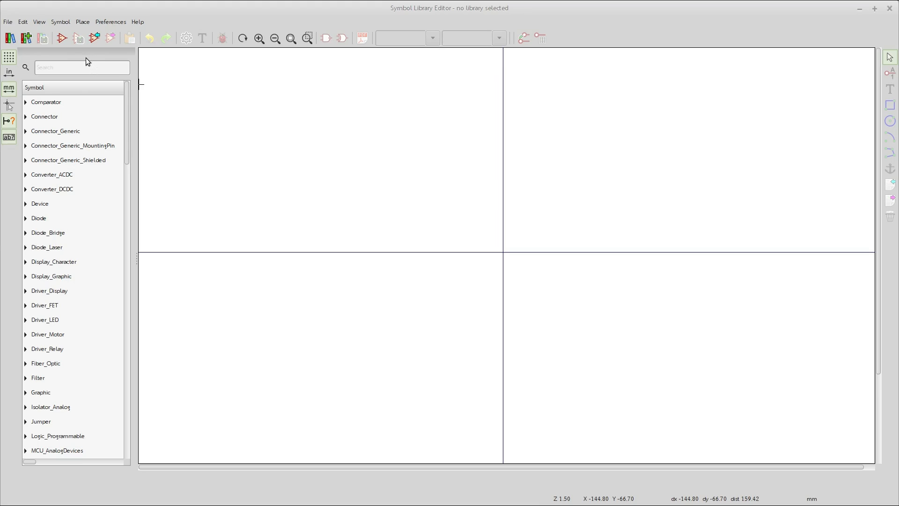
pyautogui.click(61, 39)
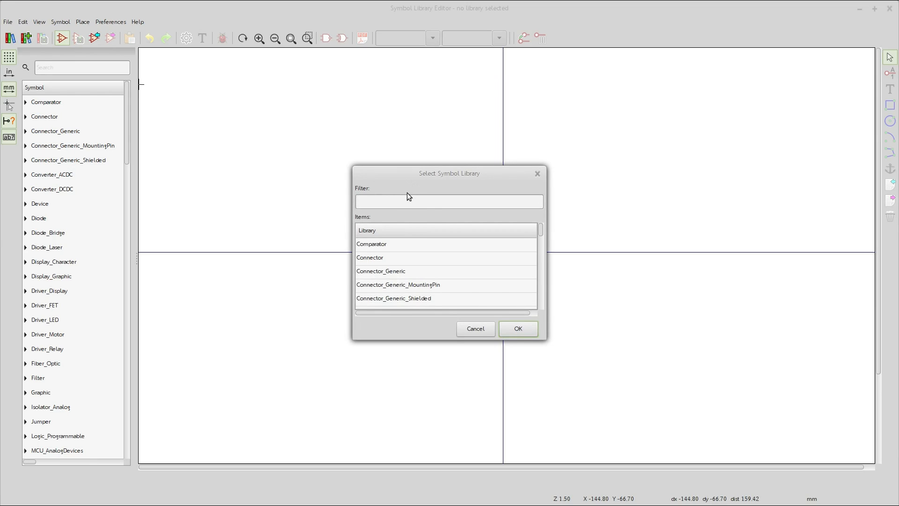
pyautogui.moveTo(428, 169); pyautogui.dragTo(485, 162)
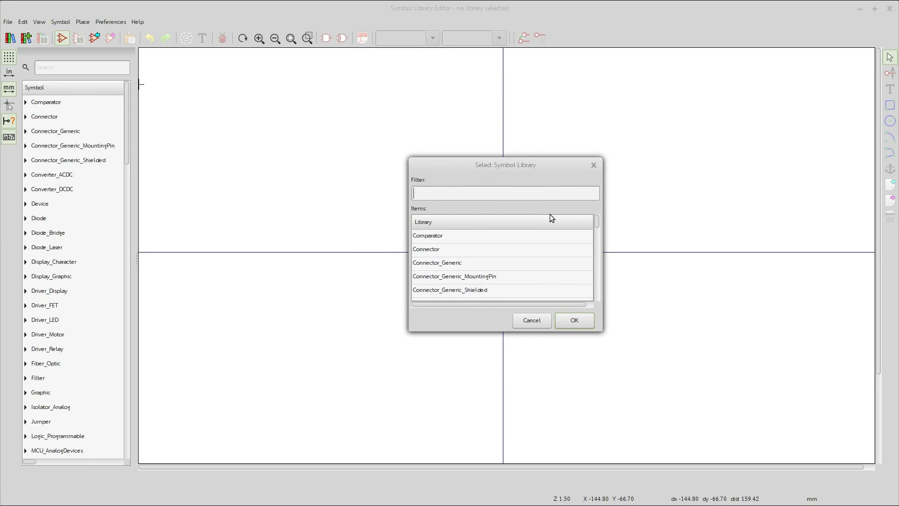
pyautogui.scroll(-7, 576, 271)
pyautogui.scroll(7, 567, 259)
pyautogui.click(533, 321)
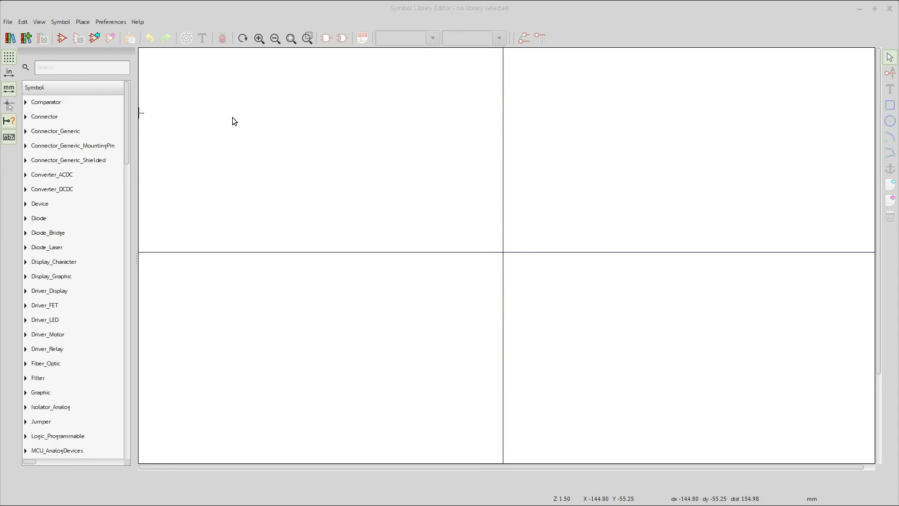
# Start a new symbol library and create a folder named Libraries inside KiCad Projects to hold it.
pyautogui.click(10, 39)
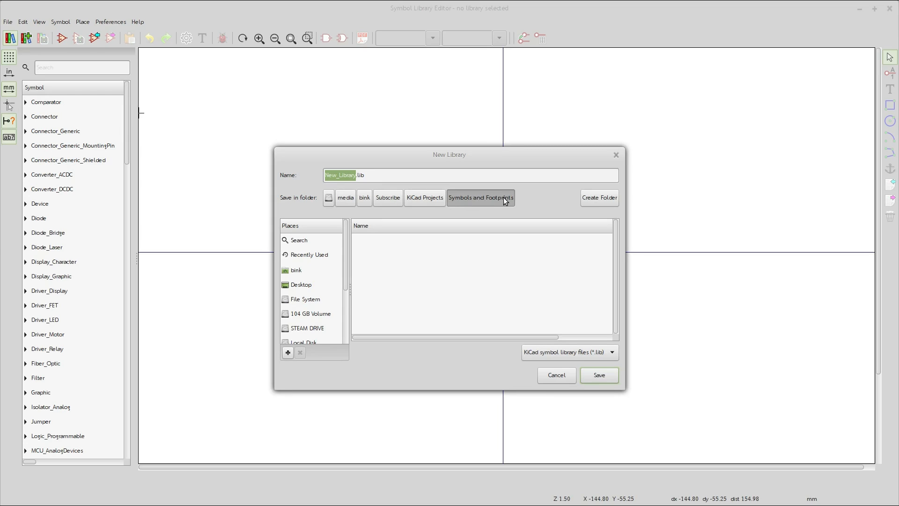
pyautogui.click(430, 198)
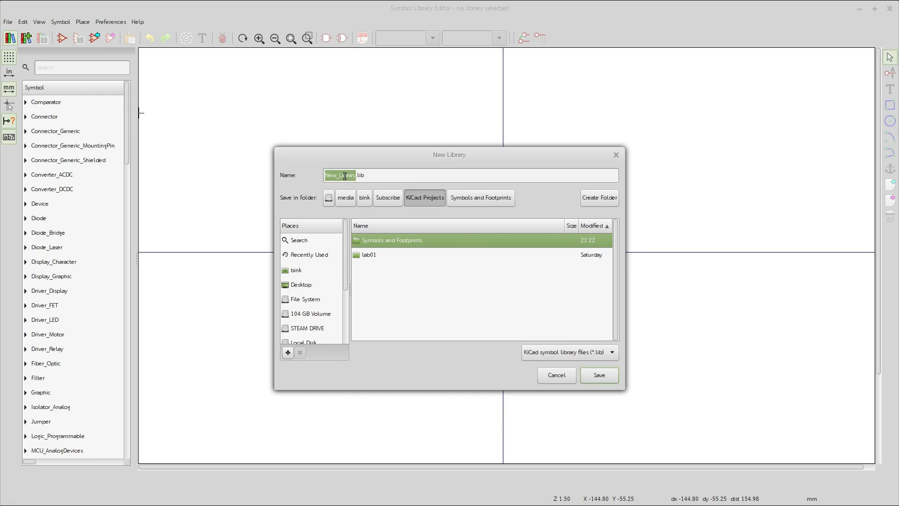
pyautogui.click(602, 198)
pyautogui.write('Libraries')
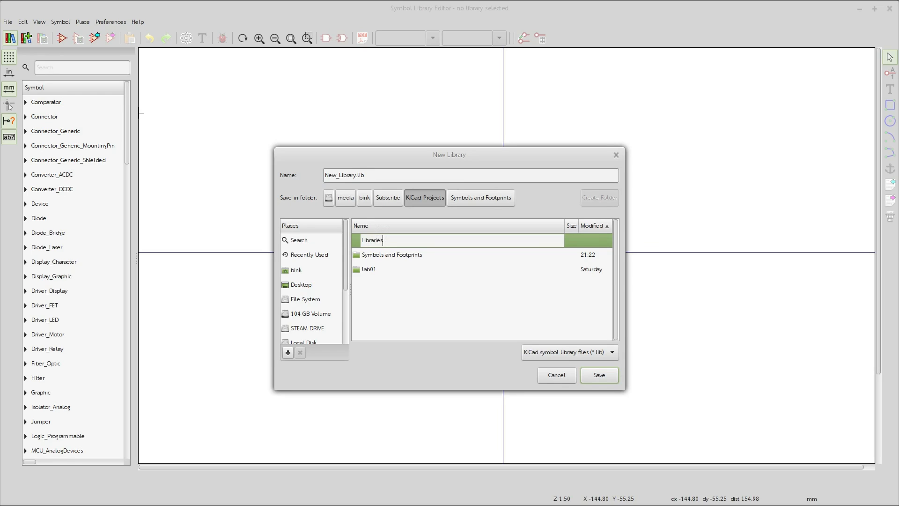
pyautogui.press('Return')
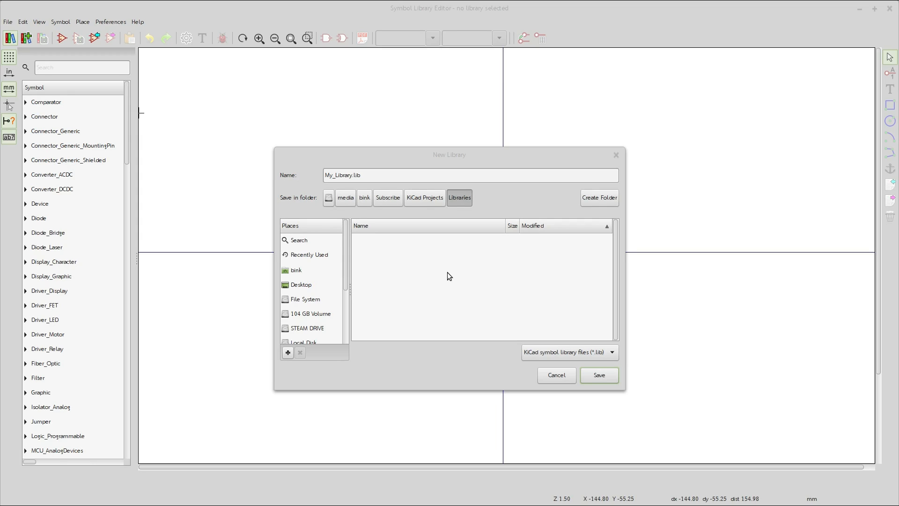
# Name the new library +Library.lib, save it in the Libraries folder, and add it to the Global symbol library table.
pyautogui.click(335, 180)
pyautogui.moveTo(335, 179); pyautogui.dragTo(315, 180)
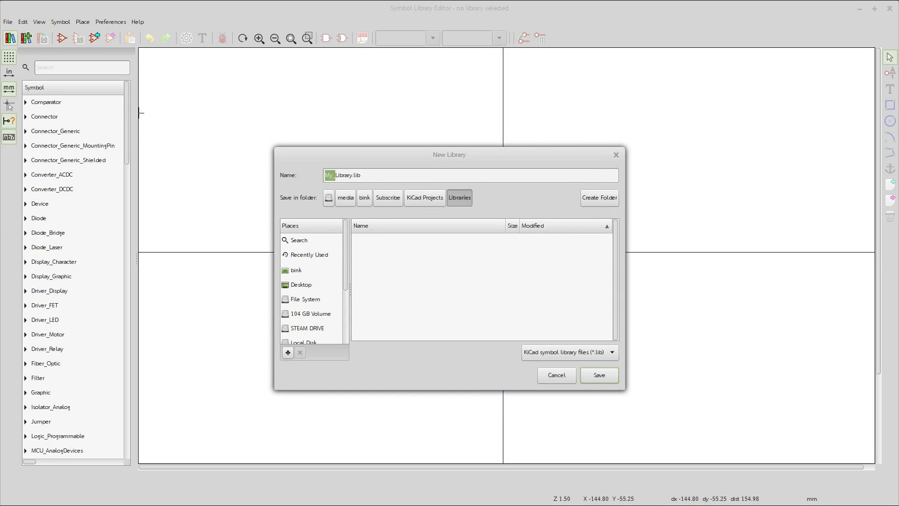
pyautogui.write('+')
pyautogui.click(599, 376)
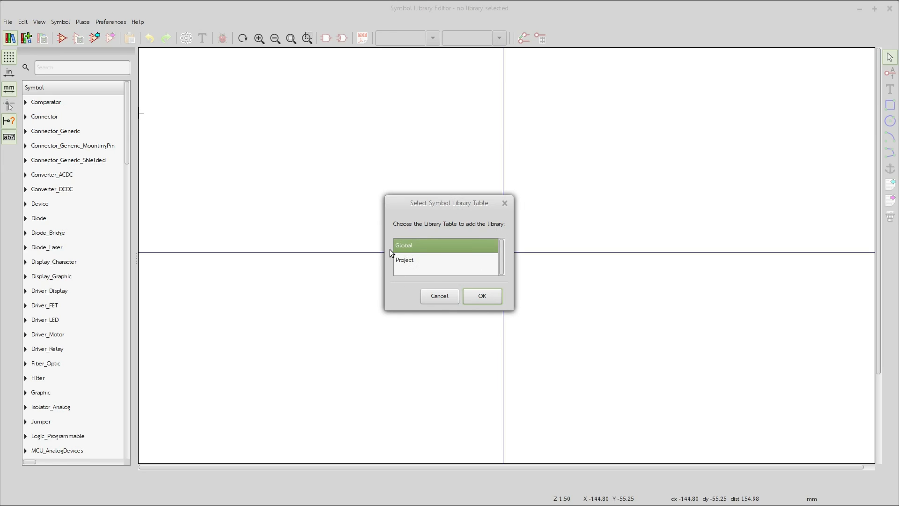
pyautogui.click(479, 298)
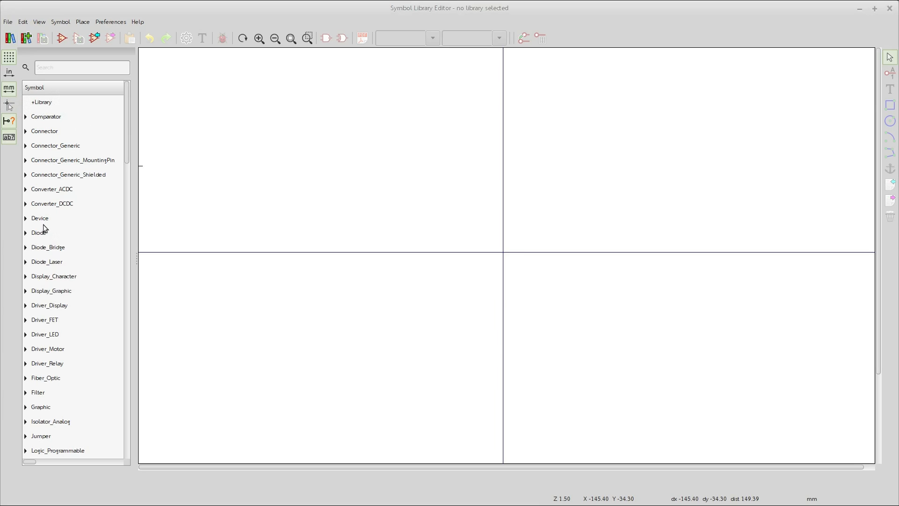
pyautogui.scroll(-5, 56, 255)
pyautogui.scroll(-20, 61, 272)
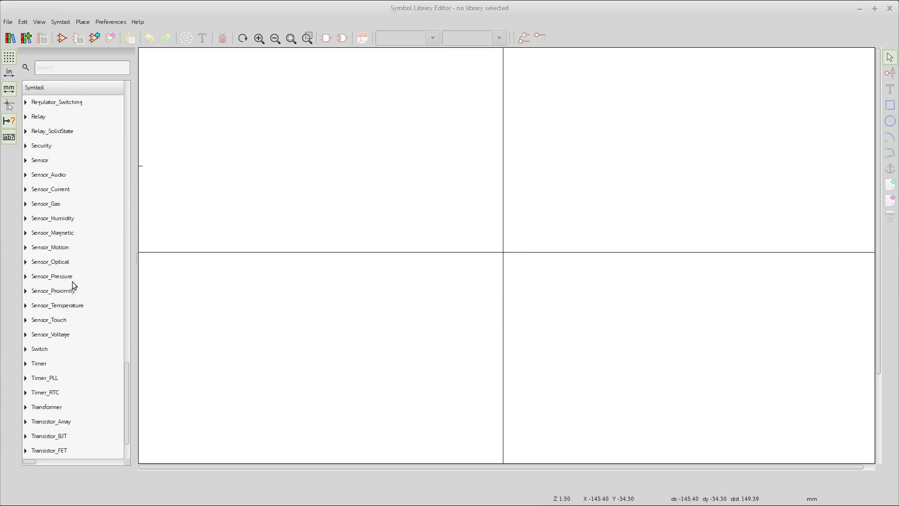
pyautogui.scroll(20, 73, 281)
pyautogui.scroll(4, 78, 238)
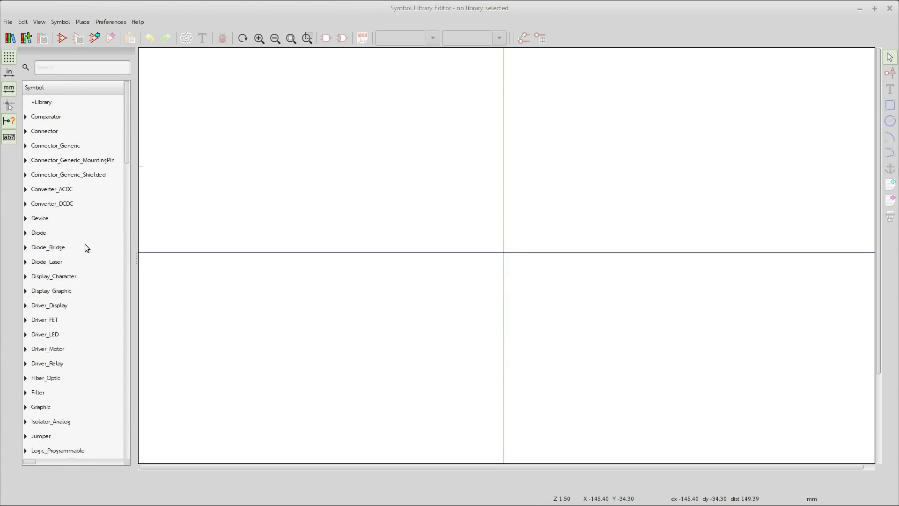
pyautogui.scroll(-18, 87, 245)
pyautogui.scroll(18, 83, 254)
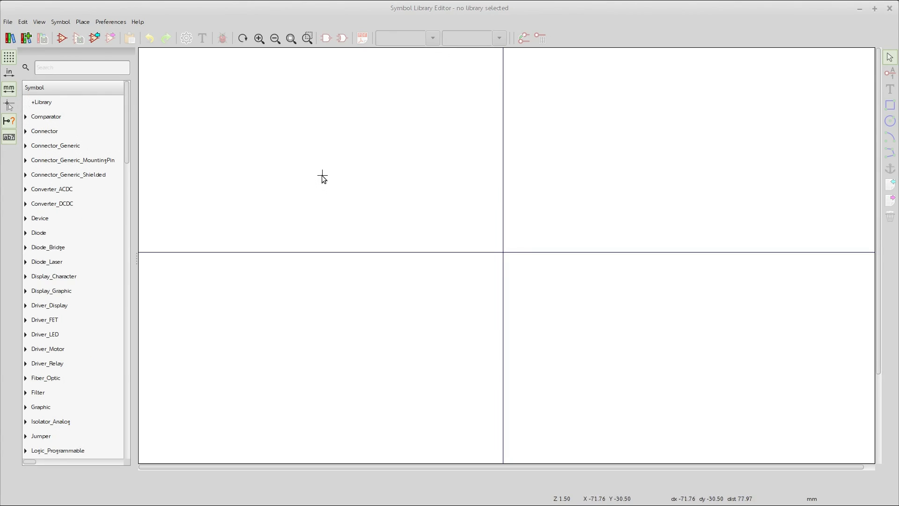
# Create a new symbol named REG-3.3v-1117 in +Library with REG as its default reference designator.
pyautogui.click(62, 40)
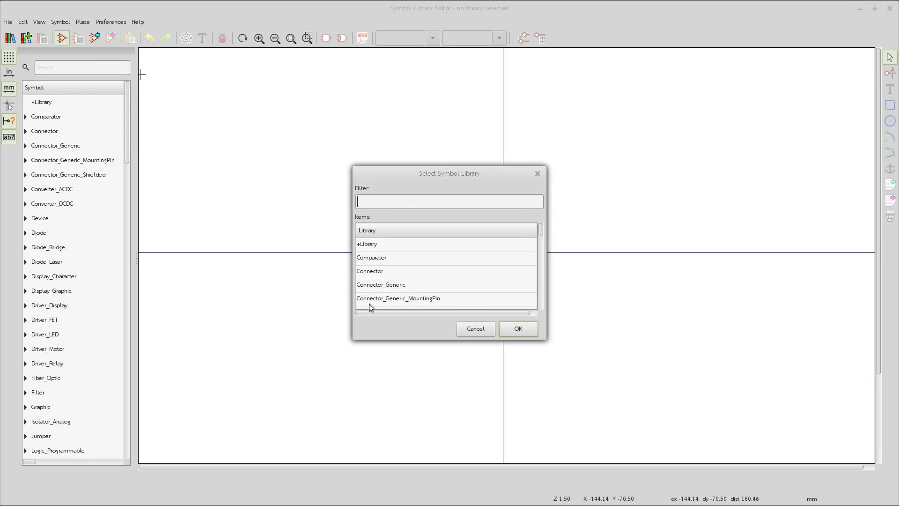
pyautogui.click(373, 246)
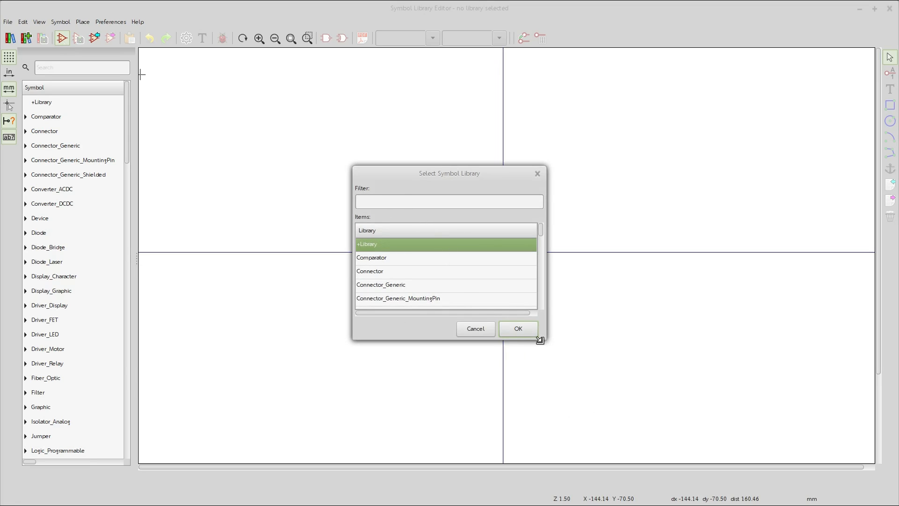
pyautogui.click(520, 328)
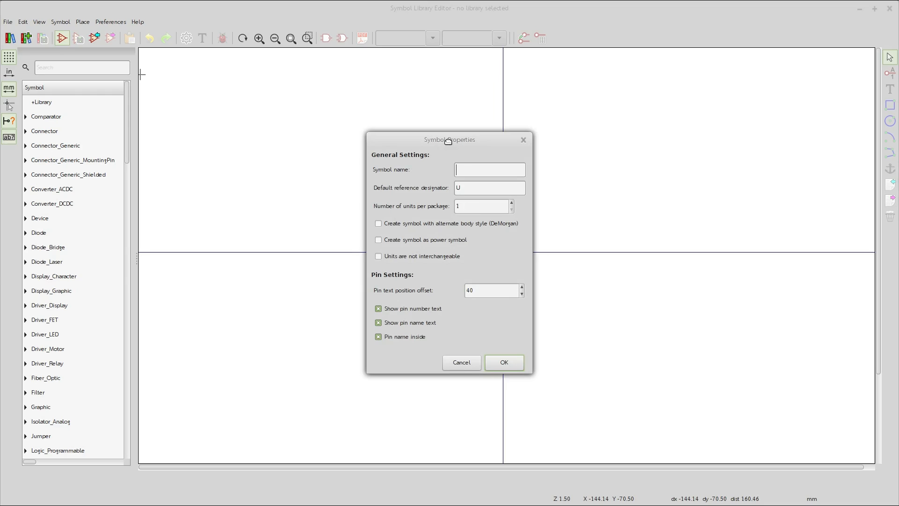
pyautogui.moveTo(445, 139); pyautogui.dragTo(485, 158)
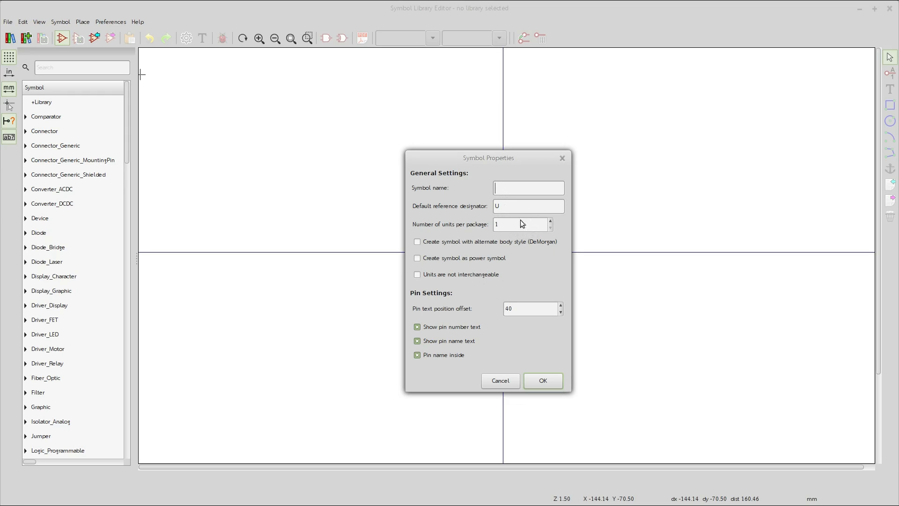
pyautogui.click(506, 187)
pyautogui.write('REG')
pyautogui.write('-3.3v-1117')
pyautogui.click(518, 208)
pyautogui.doubleClick(518, 208)
pyautogui.write('REG')
pyautogui.click(545, 379)
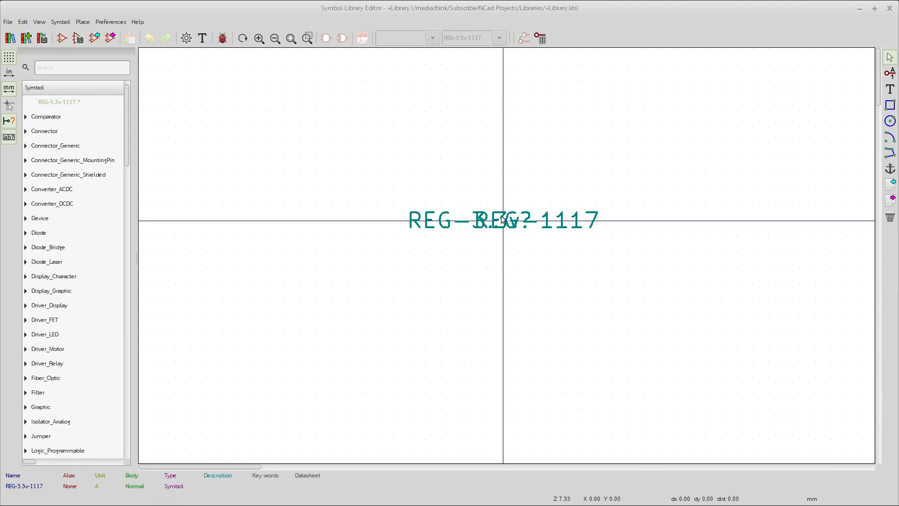
# Move the symbol name about 11.4 mm above the origin and the REG? reference about 2.5 mm above the name.
pyautogui.scroll(1, 503, 254)
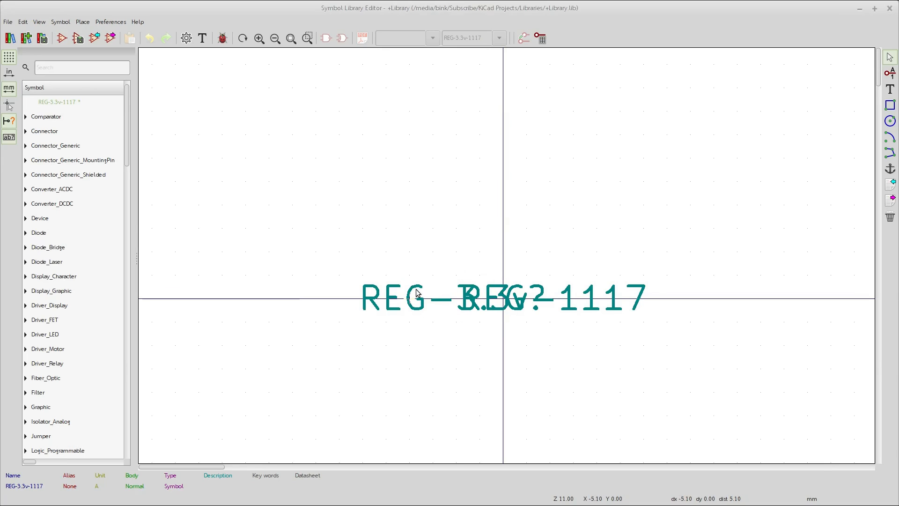
pyautogui.moveTo(418, 293); pyautogui.dragTo(468, 100)
pyautogui.click(505, 95)
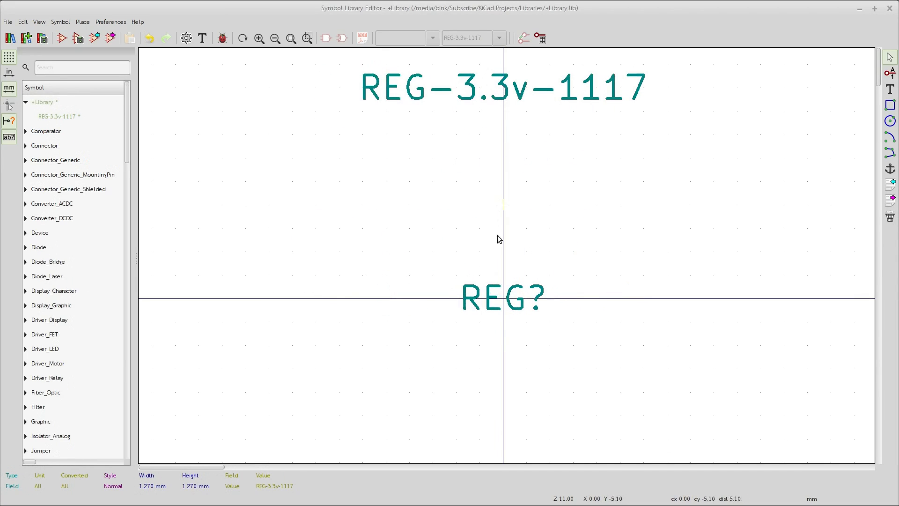
pyautogui.press('m')
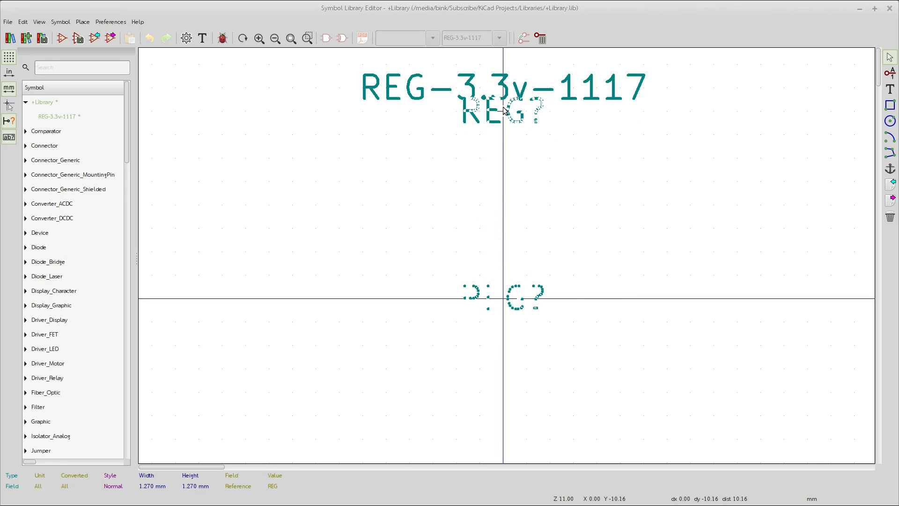
pyautogui.scroll(1, 504, 207)
pyautogui.scroll(-2, 504, 288)
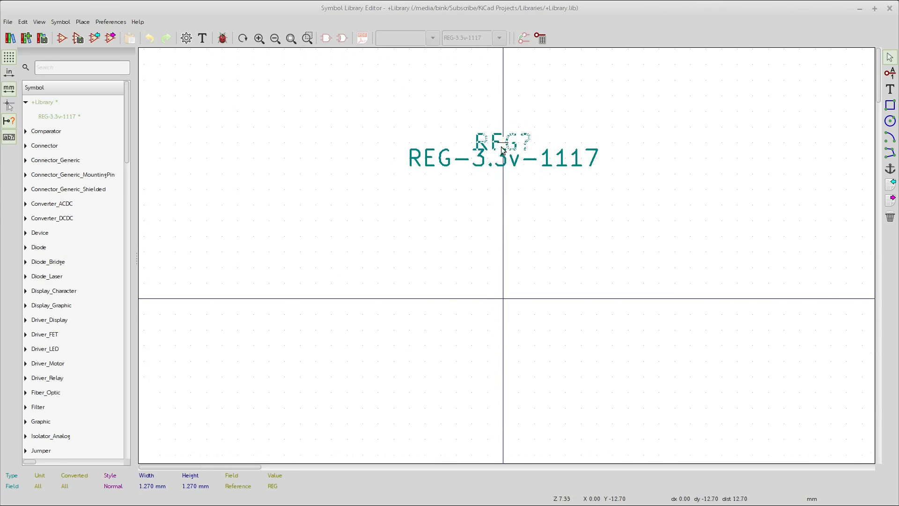
pyautogui.click(502, 126)
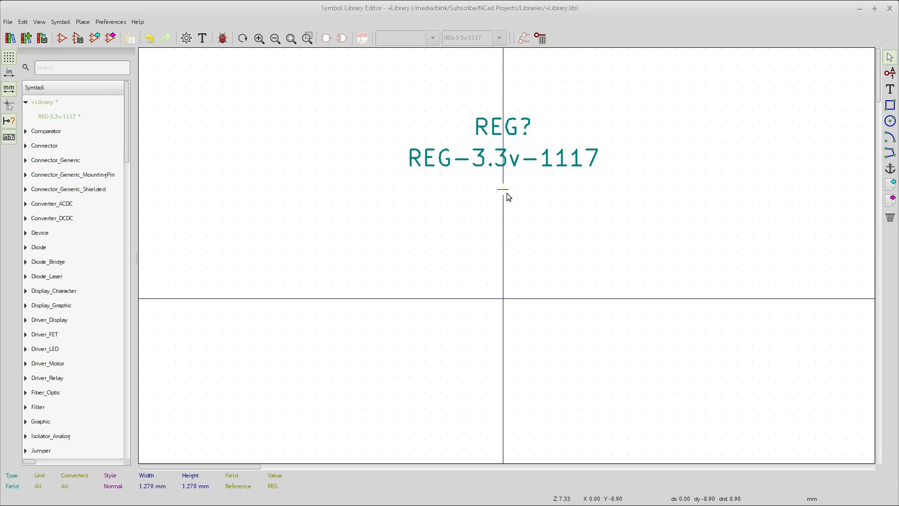
# Make the symbol's REG-3.3v-1117 name text invisible.
pyautogui.doubleClick(470, 160)
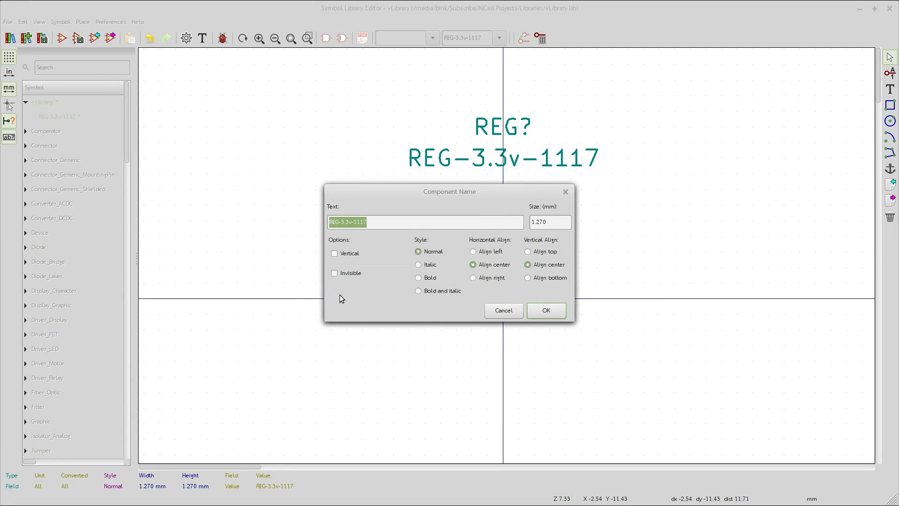
pyautogui.click(335, 273)
pyautogui.click(546, 310)
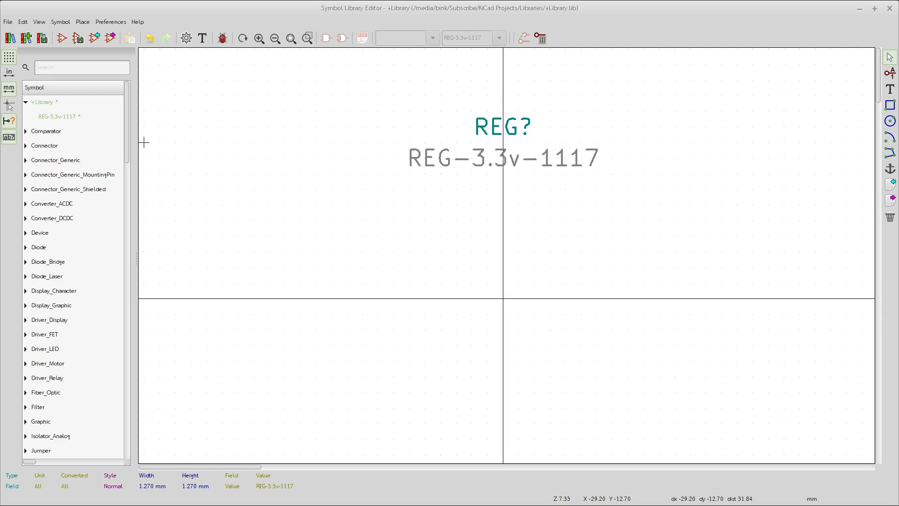
# Check the LD1117A pin configuration in the browser datasheet, and create a symbol pin named Input with pin number 3.
pyautogui.hotkey('alt', 'Tab')
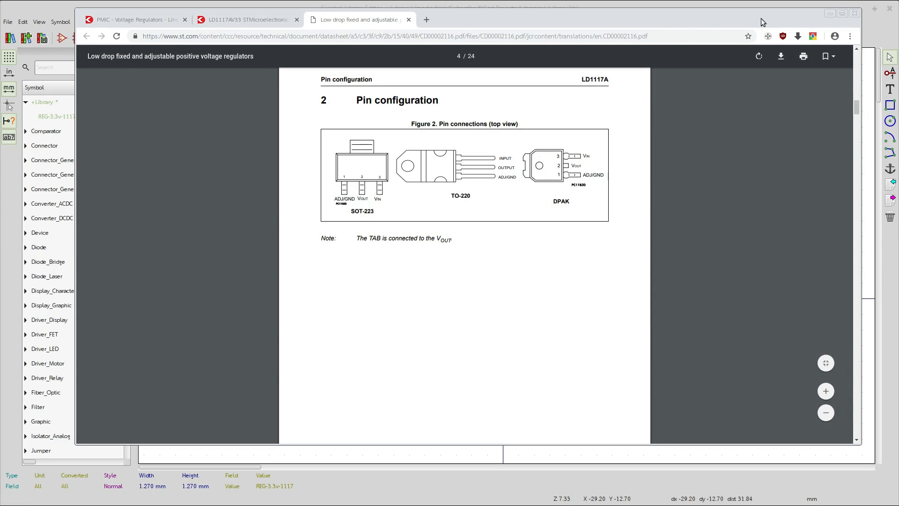
pyautogui.moveTo(737, 14); pyautogui.dragTo(0, 58)
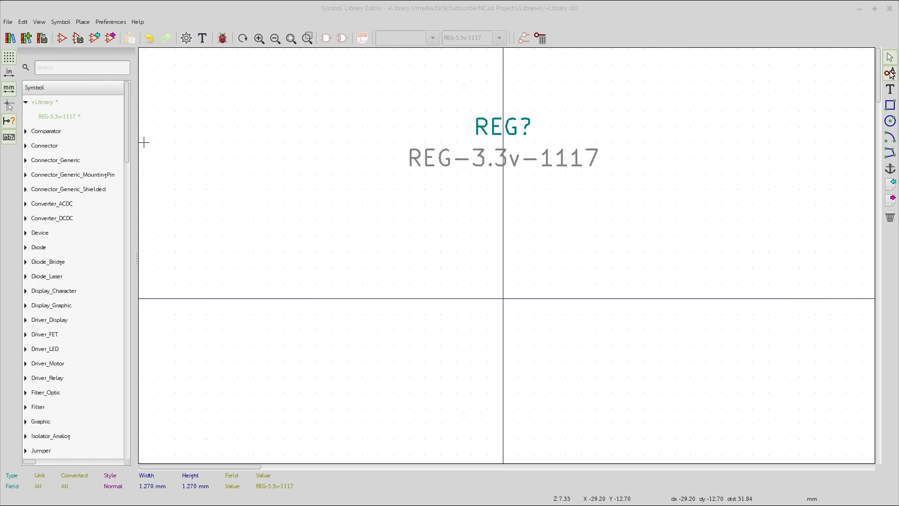
pyautogui.click(890, 73)
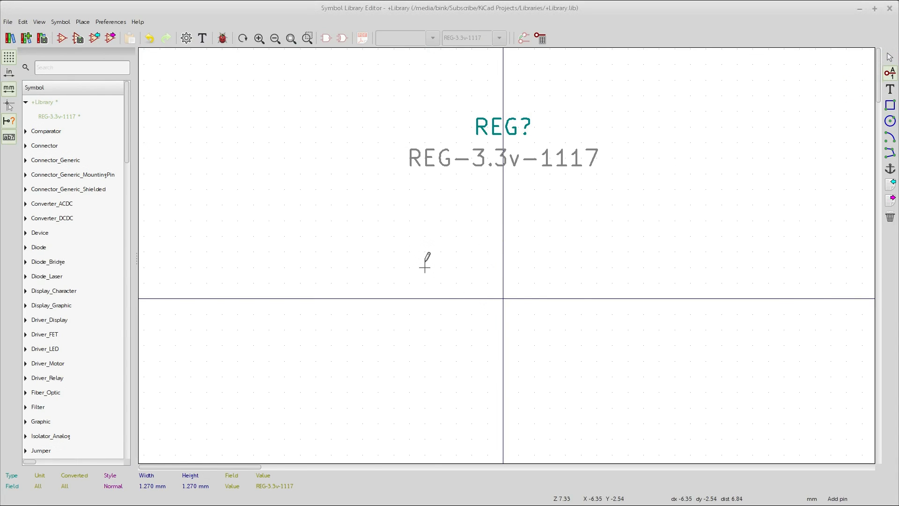
pyautogui.click(472, 252)
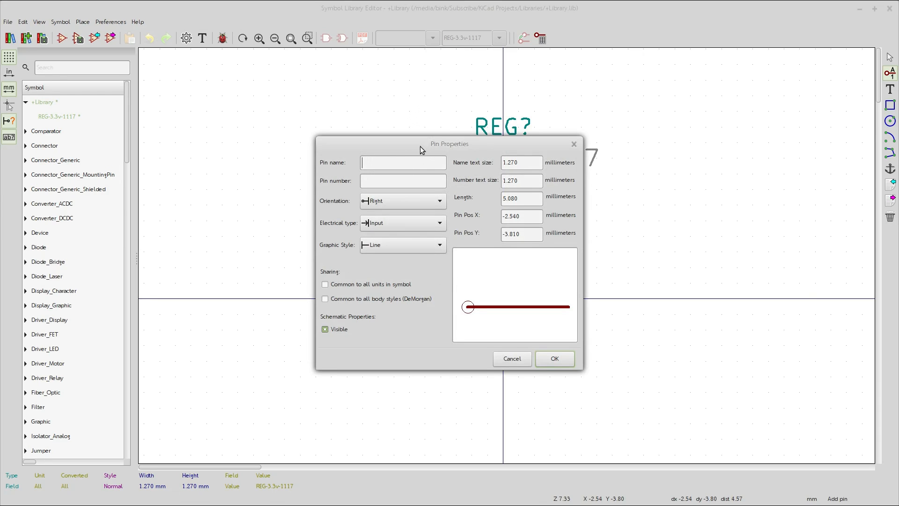
pyautogui.moveTo(420, 146); pyautogui.dragTo(469, 181)
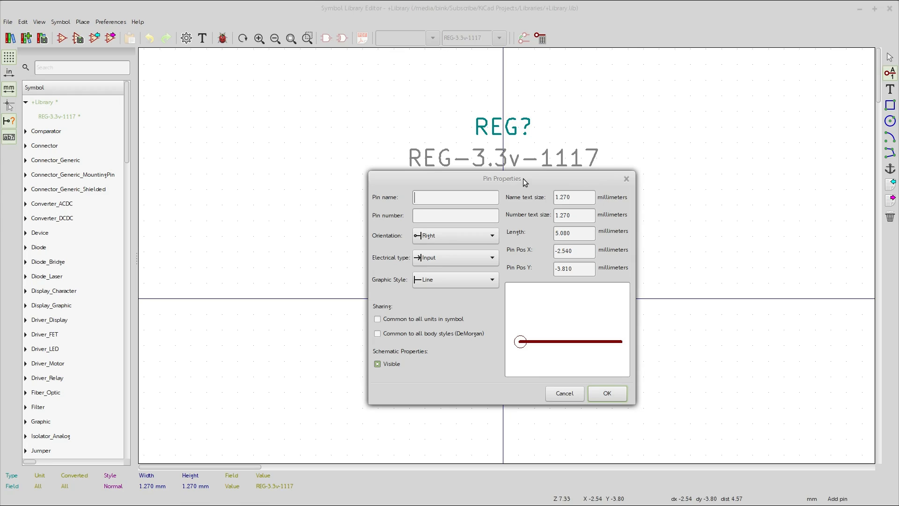
pyautogui.moveTo(522, 178); pyautogui.dragTo(523, 179)
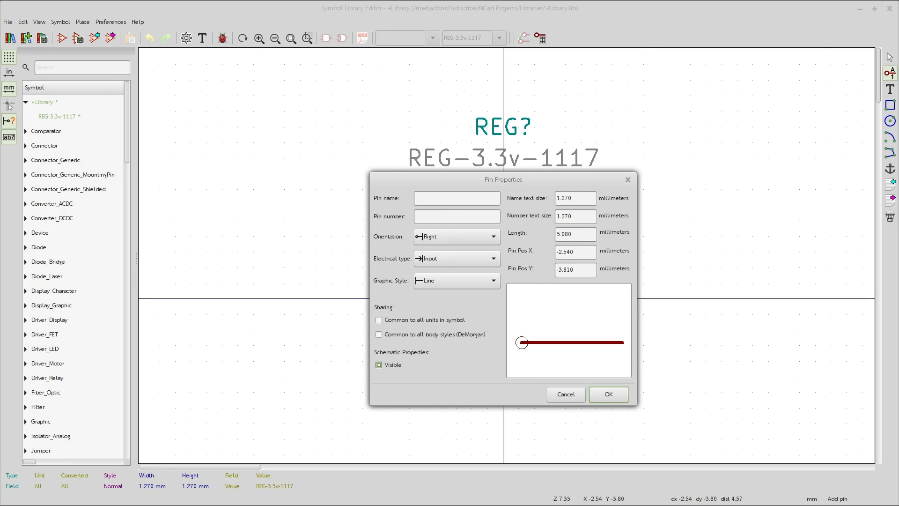
pyautogui.moveTo(0, 70); pyautogui.dragTo(674, 44)
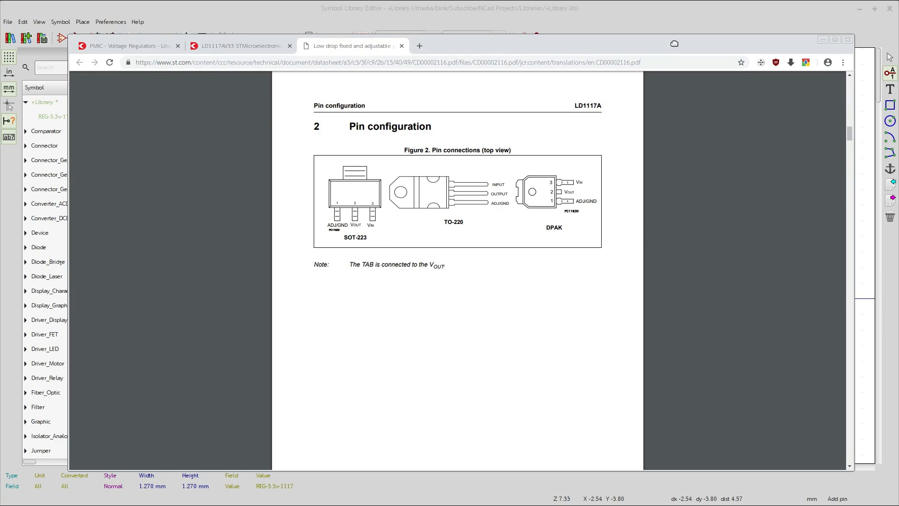
pyautogui.moveTo(674, 44); pyautogui.dragTo(675, 43)
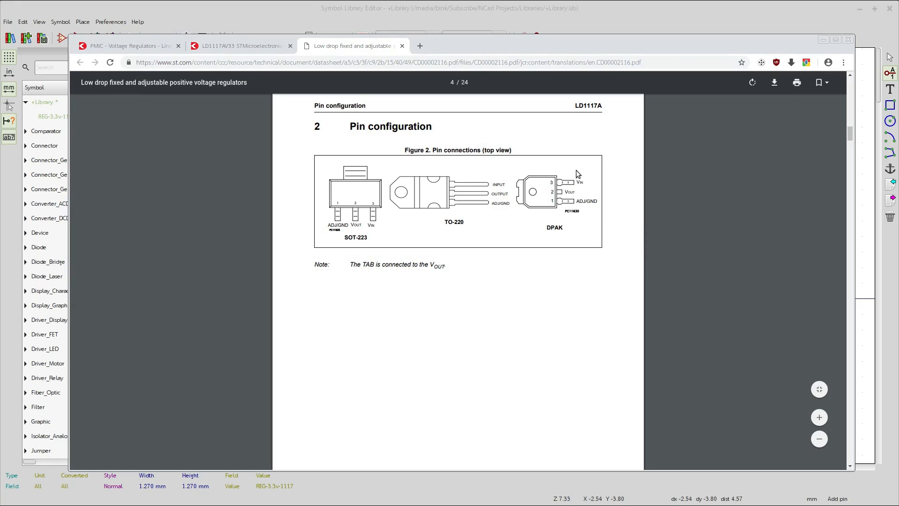
pyautogui.moveTo(605, 49); pyautogui.dragTo(0, 70)
pyautogui.click(439, 195)
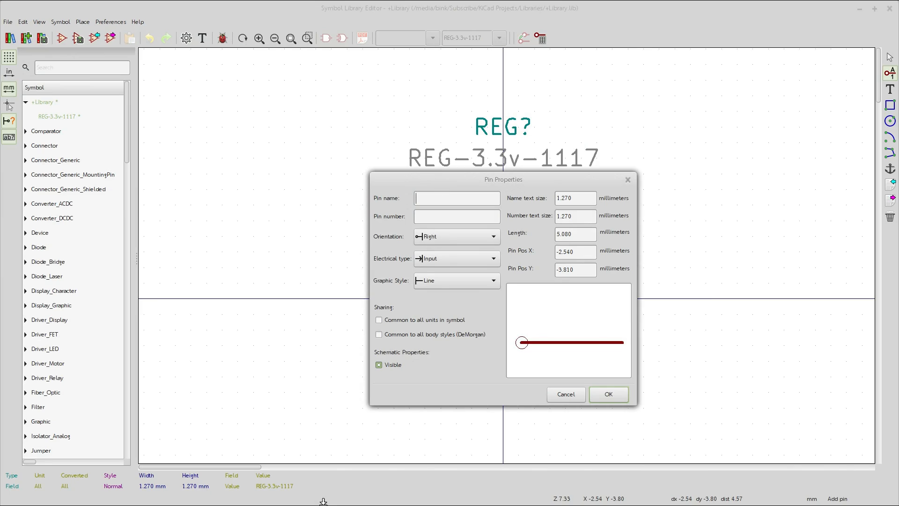
pyautogui.write('Input')
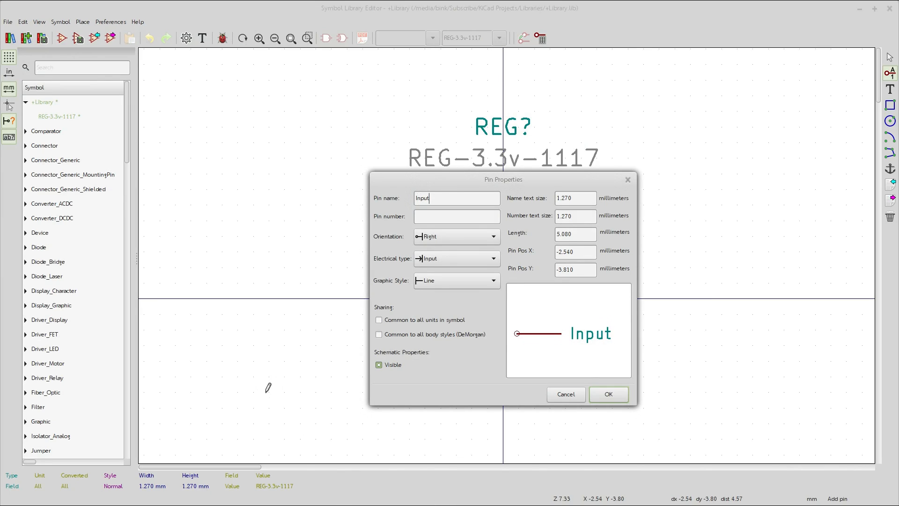
pyautogui.click(435, 215)
pyautogui.write('3')
# Set the Input pin's orientation to Up and electrical type to Power input, and place it about 5 mm right of and below the origin.
pyautogui.click(440, 238)
pyautogui.click(441, 233)
pyautogui.click(440, 237)
pyautogui.click(434, 272)
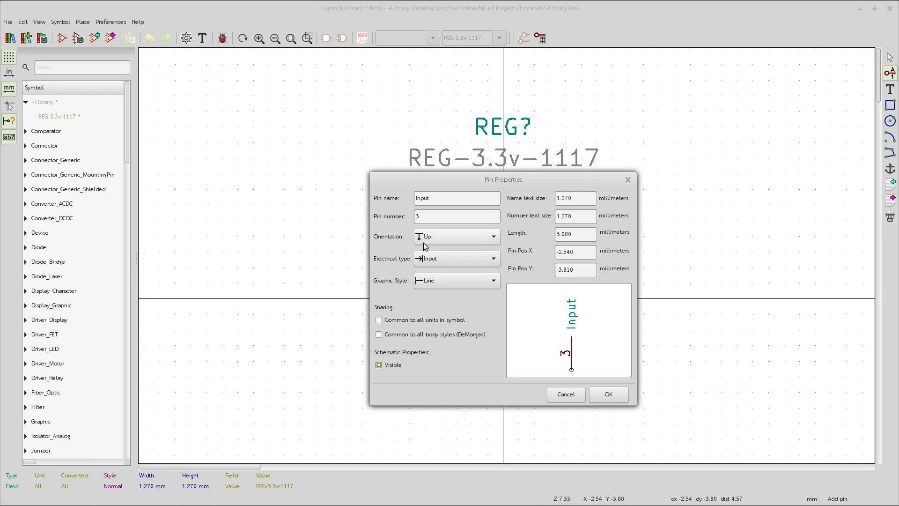
pyautogui.click(448, 260)
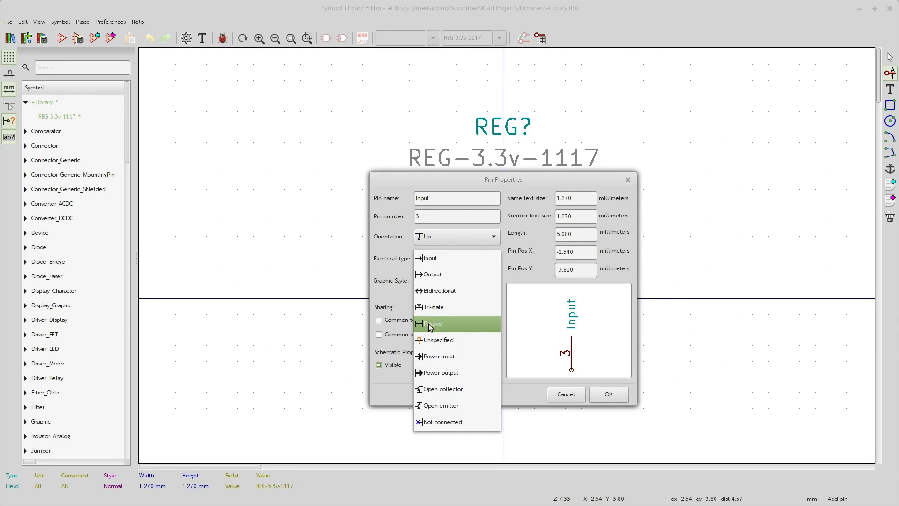
pyautogui.click(448, 359)
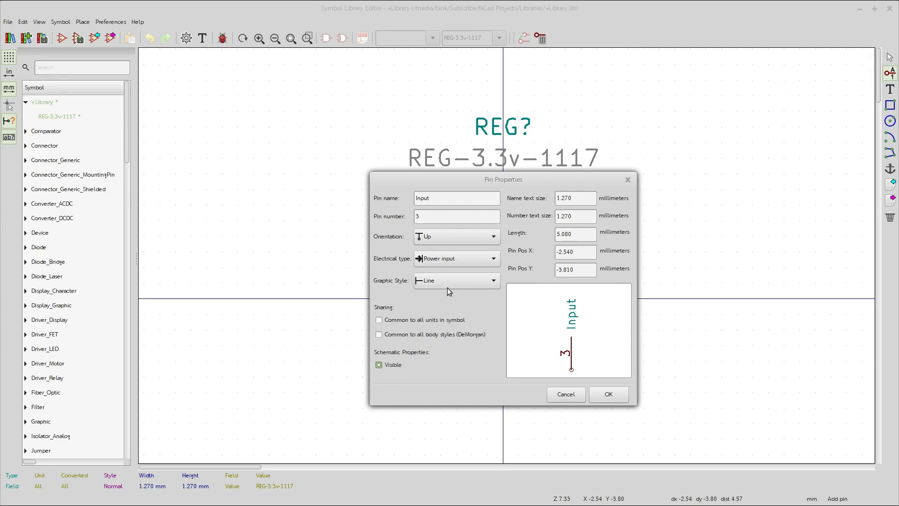
pyautogui.click(605, 393)
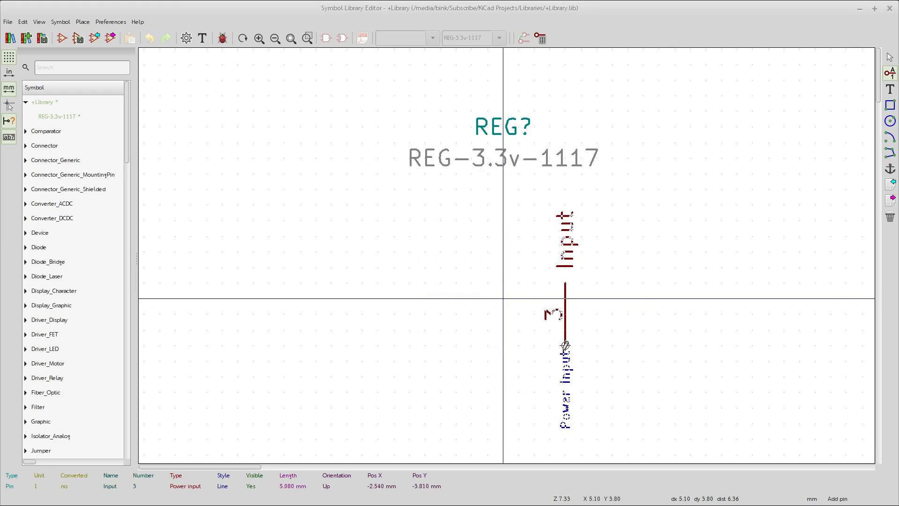
pyautogui.click(565, 360)
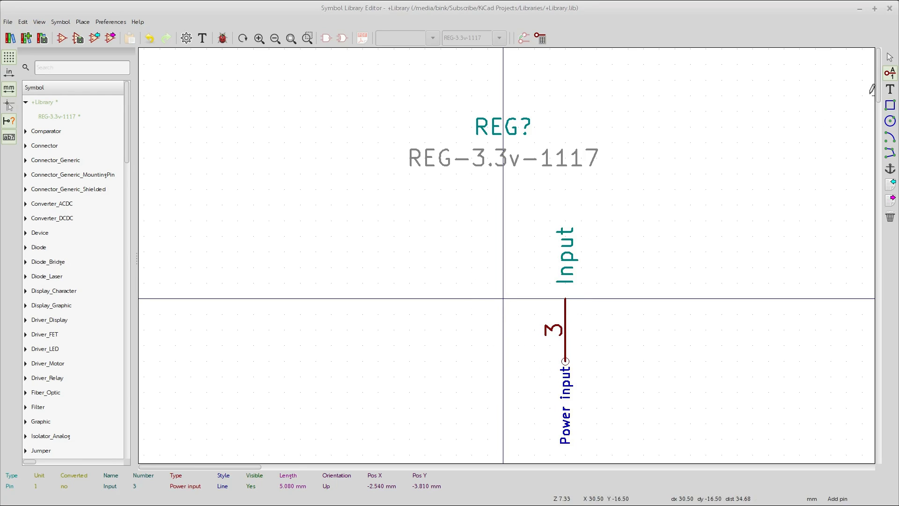
# Check the pin configuration in the browser datasheet, and create a symbol pin named Output with pin number 2.
pyautogui.click(474, 300)
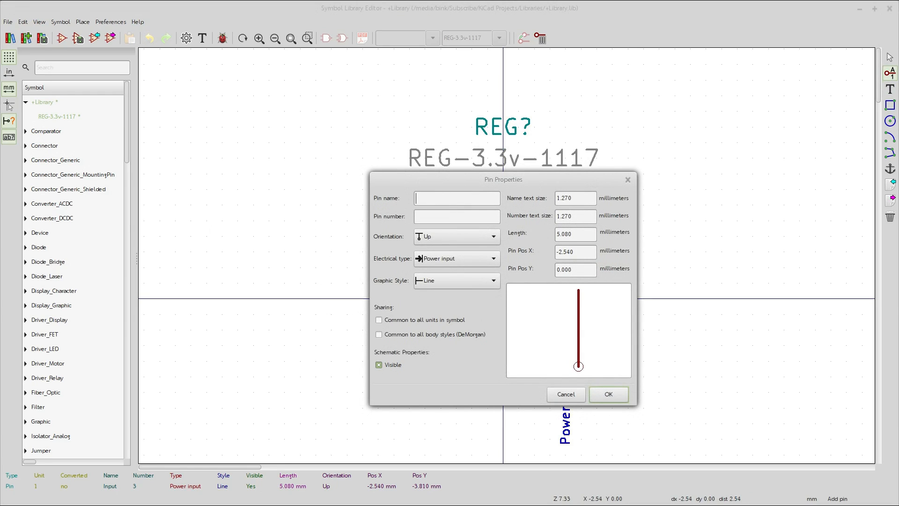
pyautogui.hotkey('alt', 'Tab')
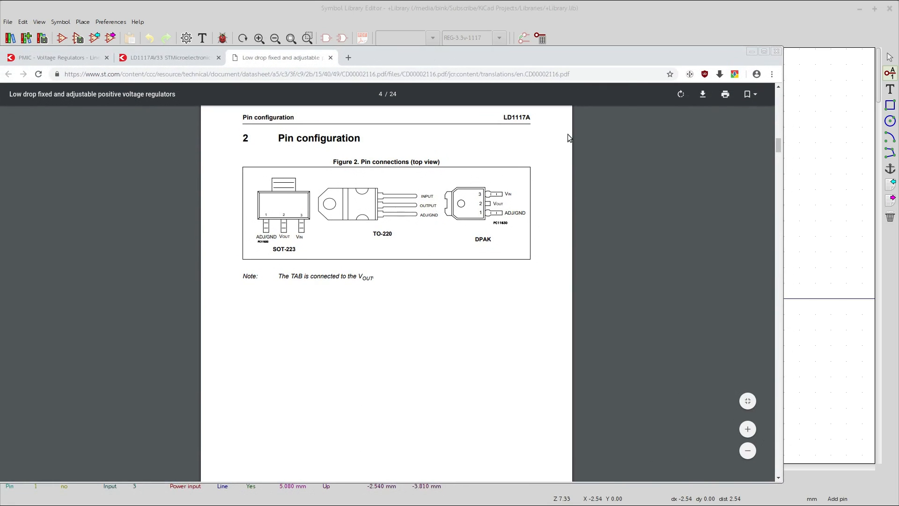
pyautogui.hotkey('alt', 'Tab')
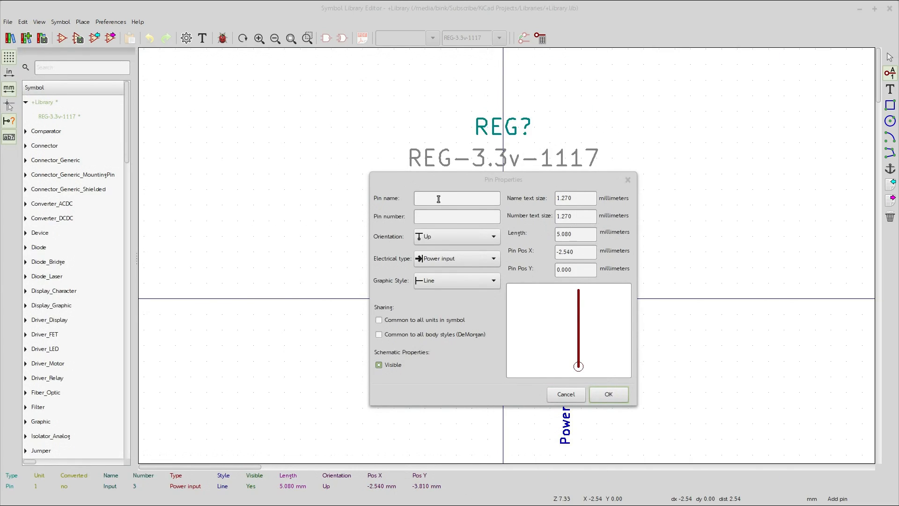
pyautogui.write('tput')
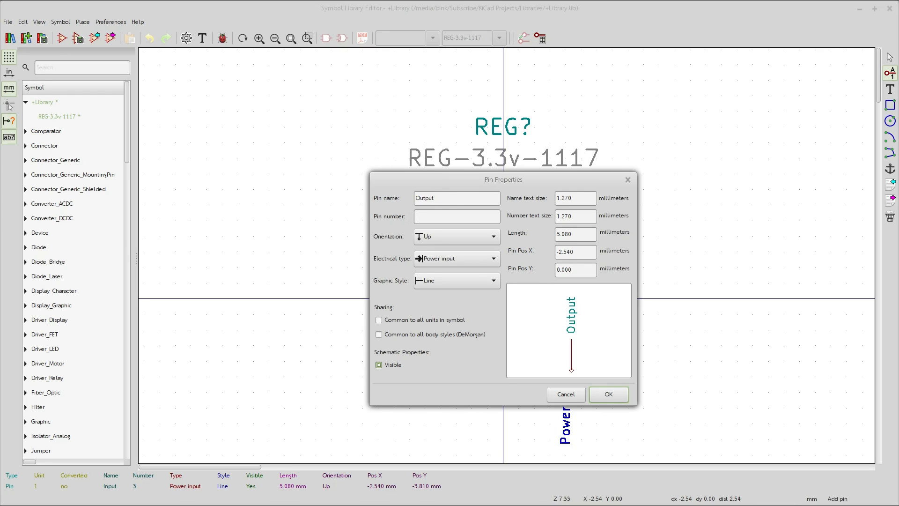
pyautogui.write('2')
# Set the Output pin's electrical type to Power output and place it about 5 mm directly below the origin.
pyautogui.click(471, 257)
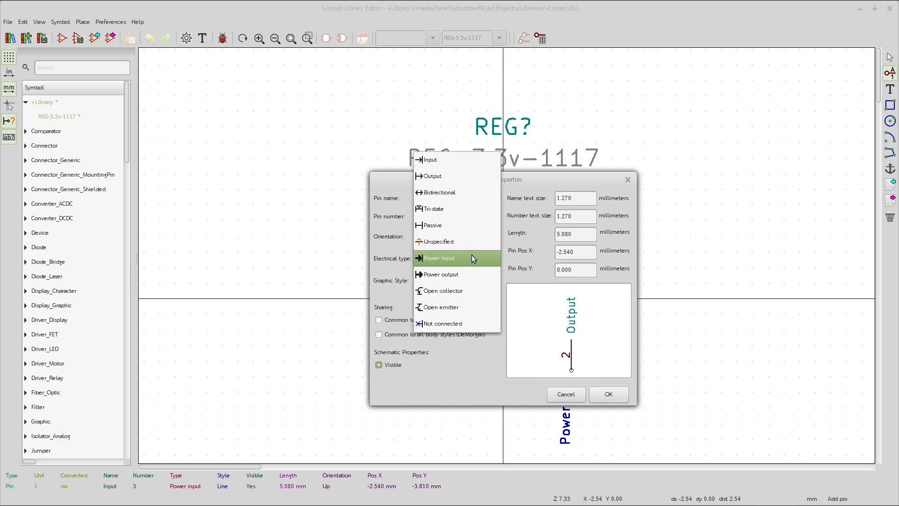
pyautogui.click(453, 275)
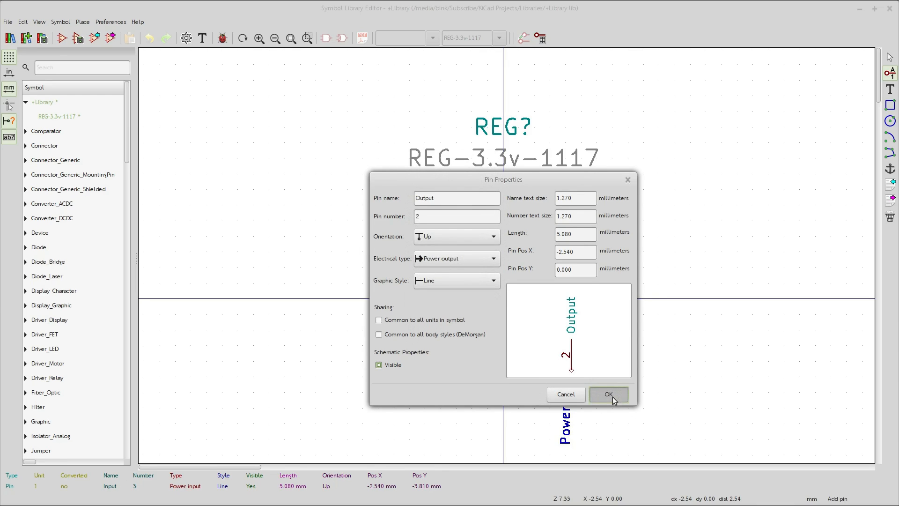
pyautogui.click(608, 395)
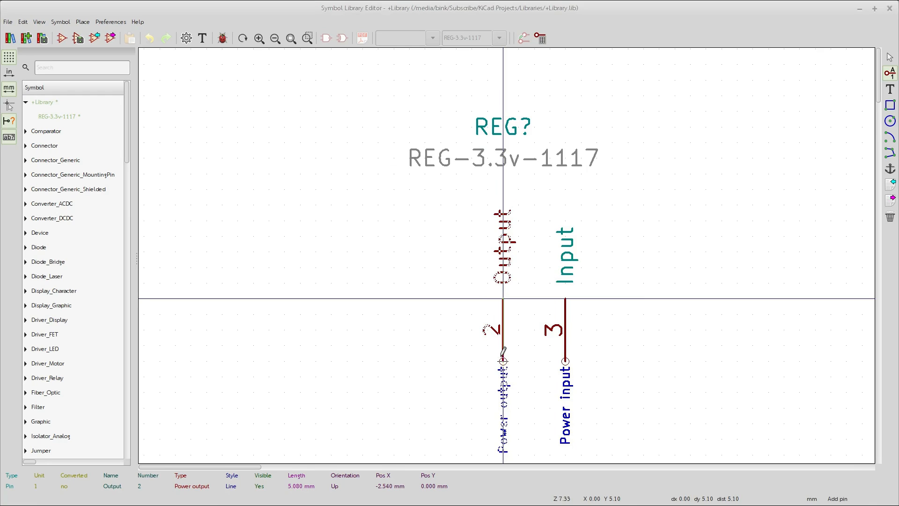
pyautogui.click(502, 361)
# Create another symbol pin named GND with pin number 1.
pyautogui.scroll(-1, 505, 295)
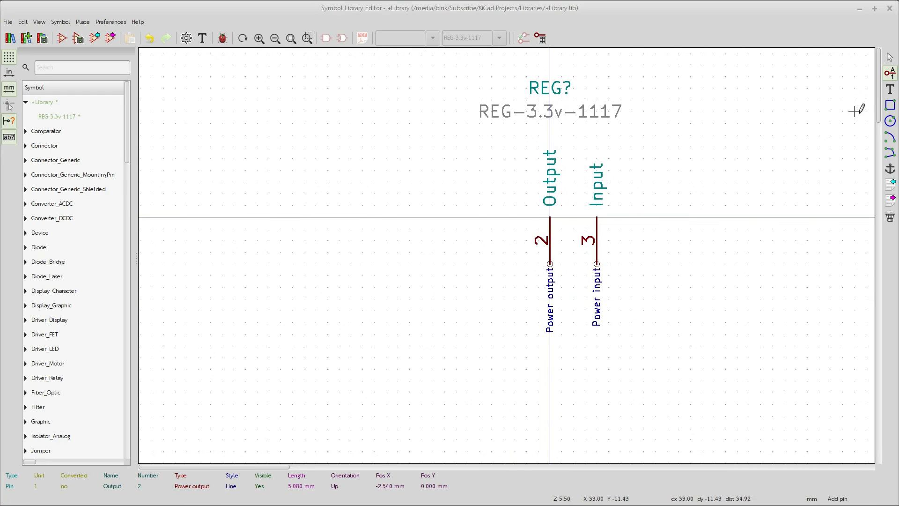
pyautogui.click(487, 225)
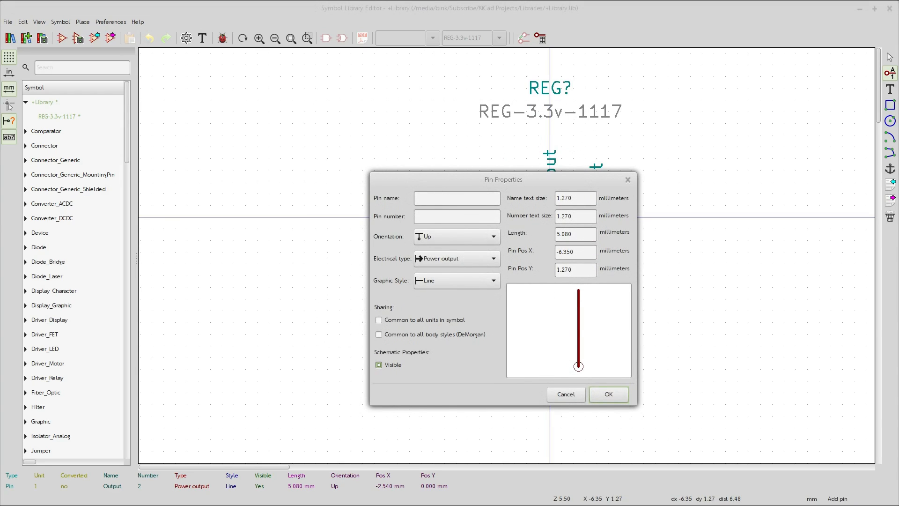
pyautogui.write('GND')
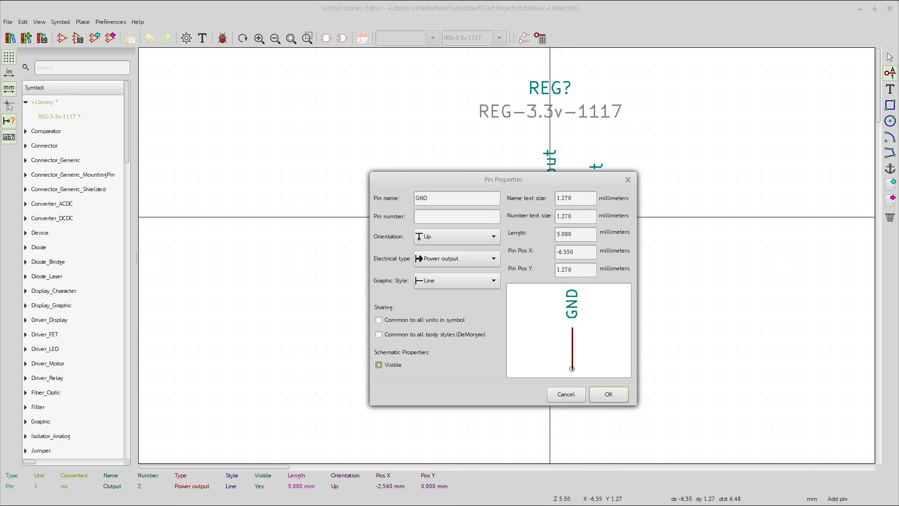
pyautogui.click(441, 219)
pyautogui.write('1')
# Set the GND pin's electrical type to Power input and place it about 5 mm left of and below the origin.
pyautogui.click(455, 262)
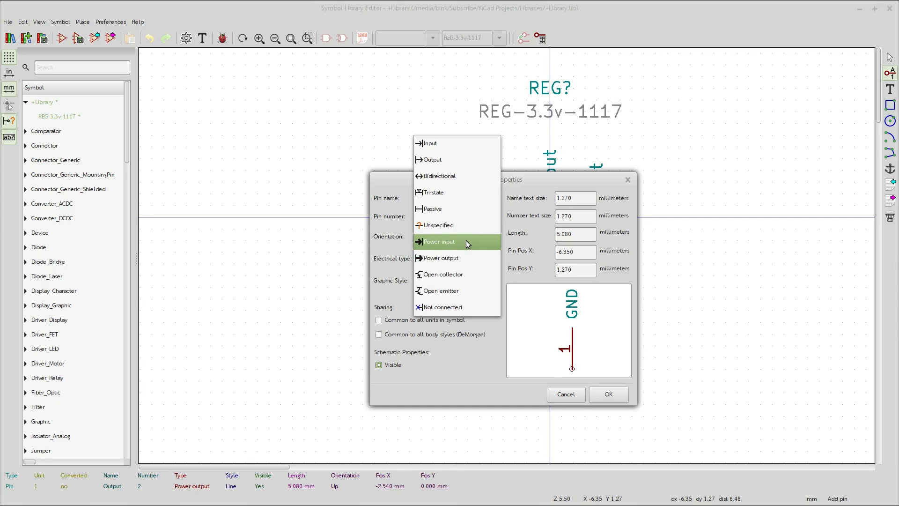
pyautogui.click(453, 241)
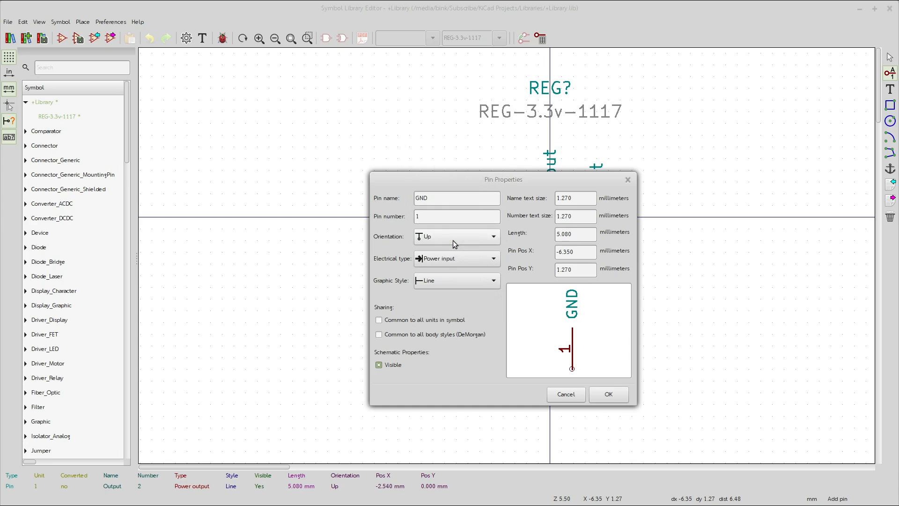
pyautogui.click(471, 258)
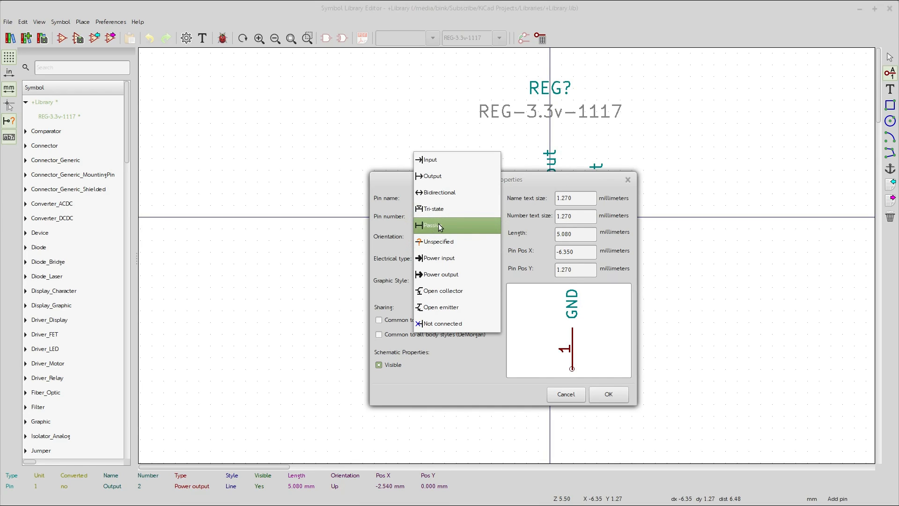
pyautogui.click(439, 261)
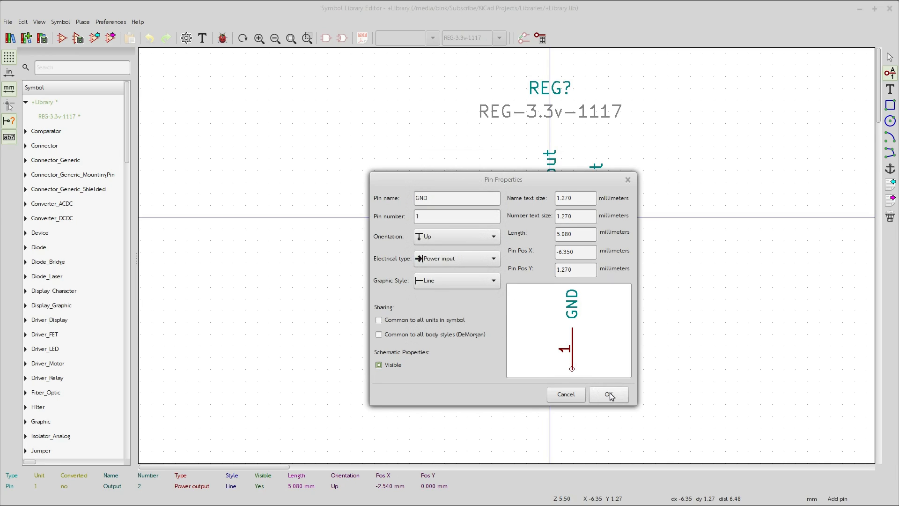
pyautogui.click(615, 397)
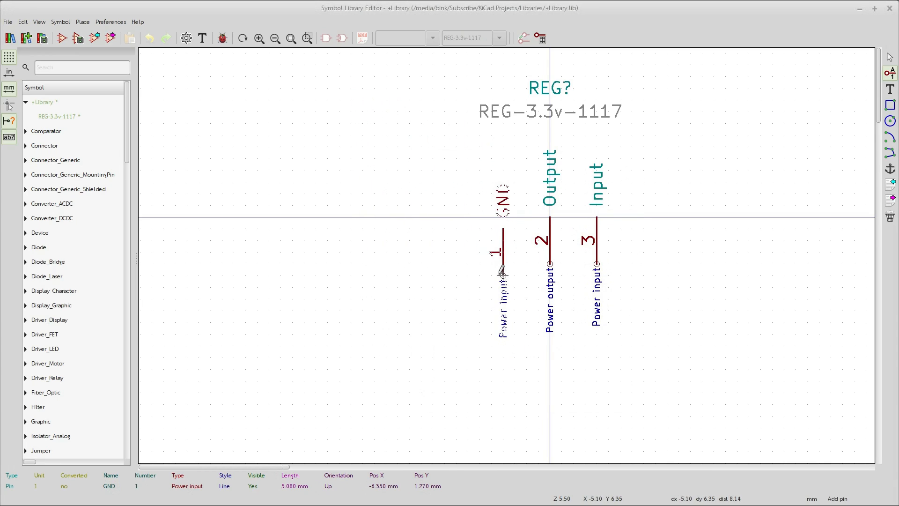
pyautogui.click(503, 263)
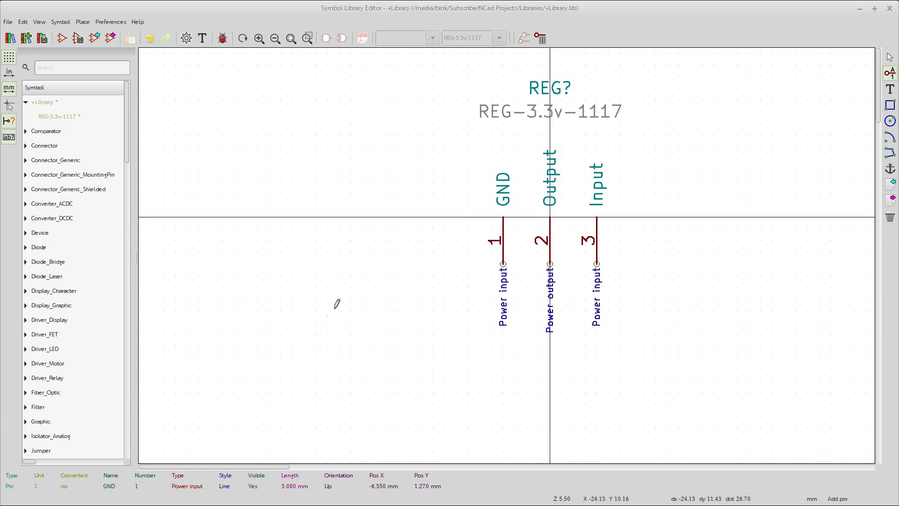
pyautogui.scroll(-1, 382, 279)
pyautogui.scroll(-1, 441, 269)
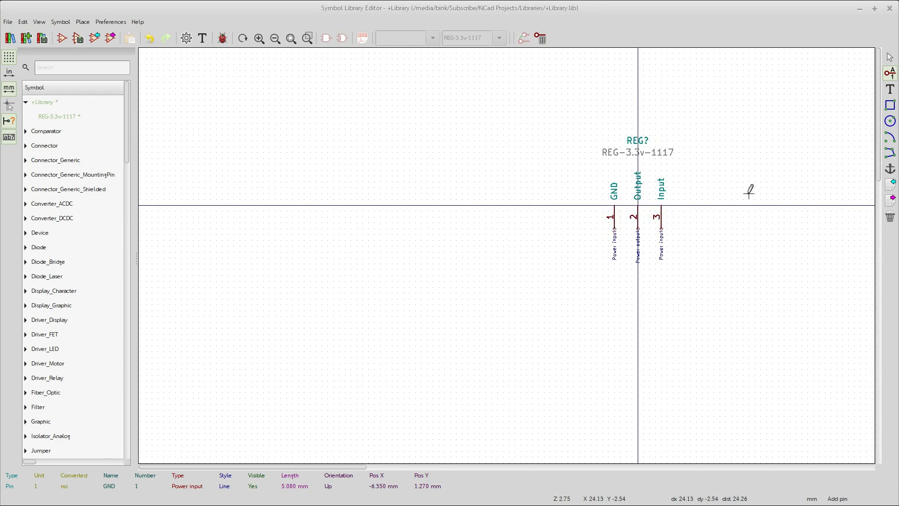
pyautogui.scroll(1, 686, 167)
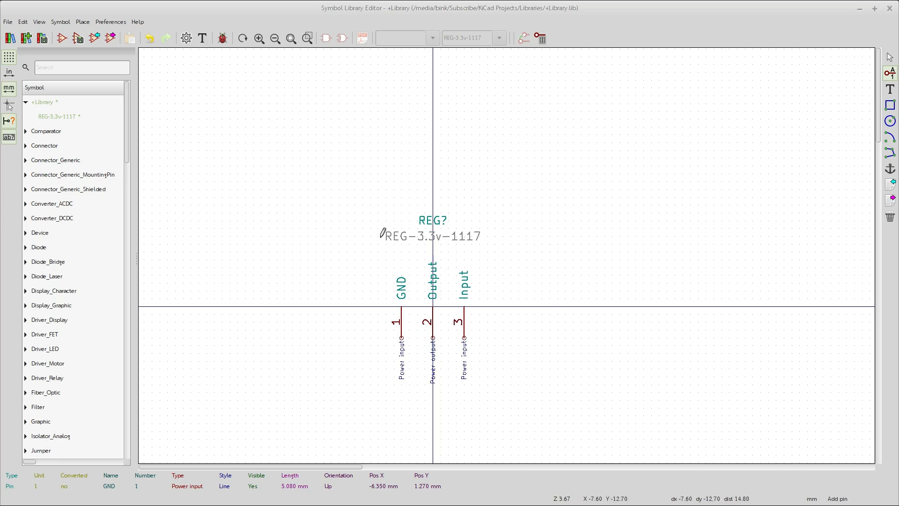
pyautogui.scroll(1, 621, 229)
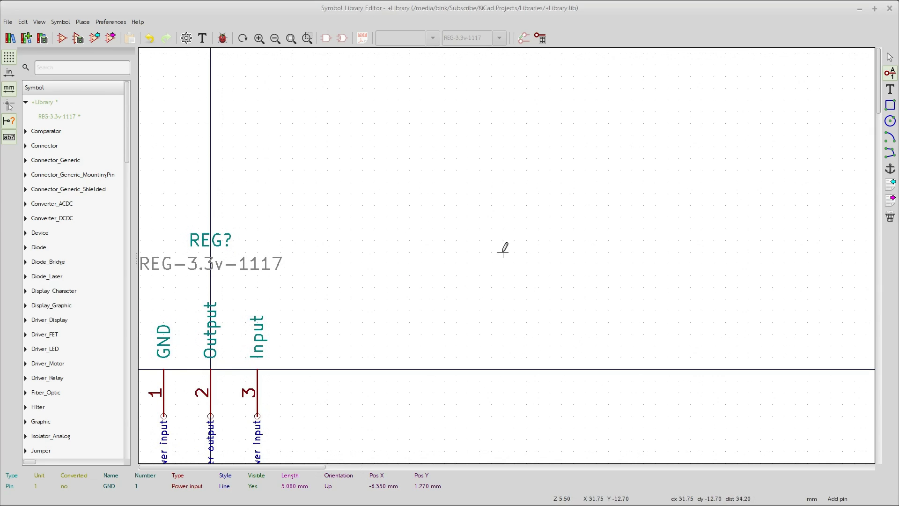
pyautogui.scroll(-1, 397, 291)
pyautogui.scroll(1, 357, 301)
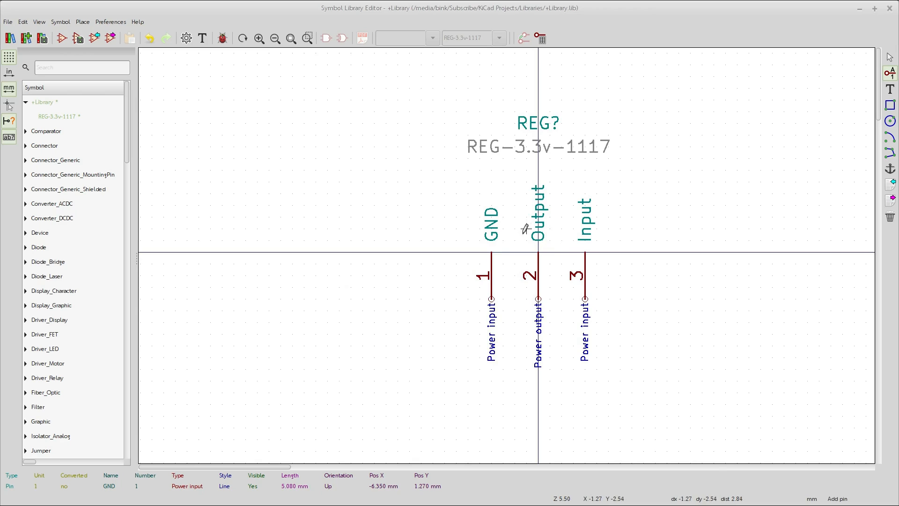
# Draw a body rectangle above the pins, undo it, and redraw it about 20.3 mm wide and 17.8 mm tall, centred on the vertical axis.
pyautogui.scroll(-1, 510, 239)
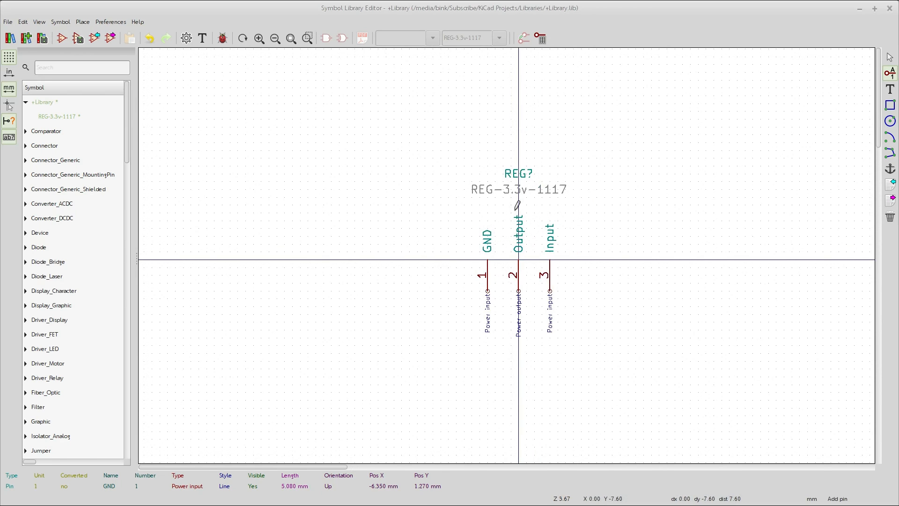
pyautogui.click(890, 107)
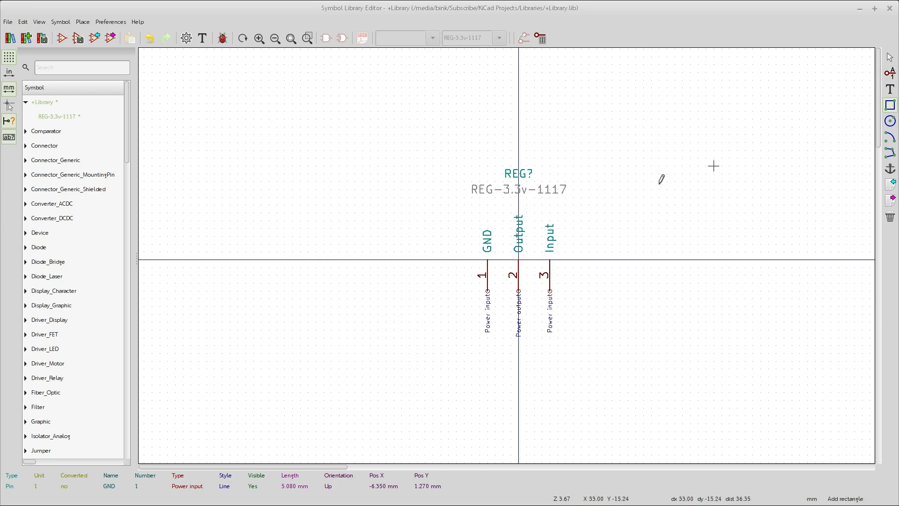
pyautogui.click(464, 259)
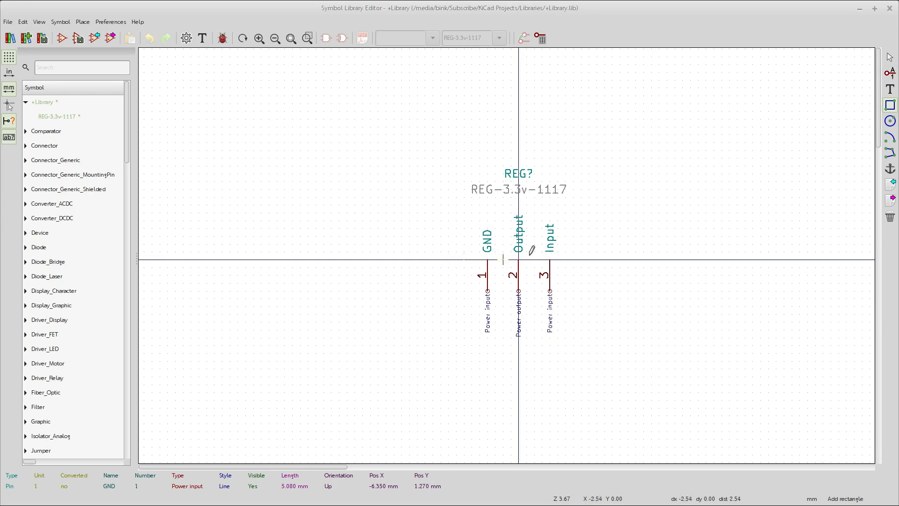
pyautogui.click(581, 150)
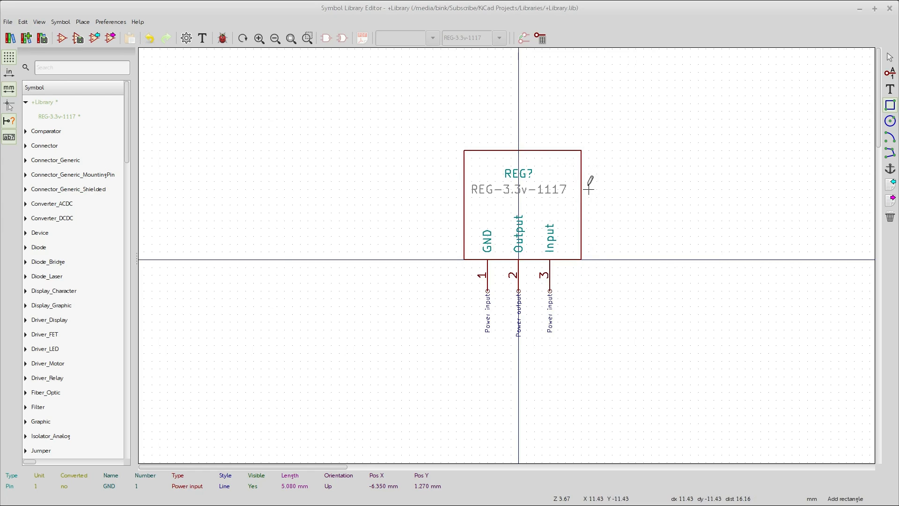
pyautogui.hotkey('ctrl', 'z')
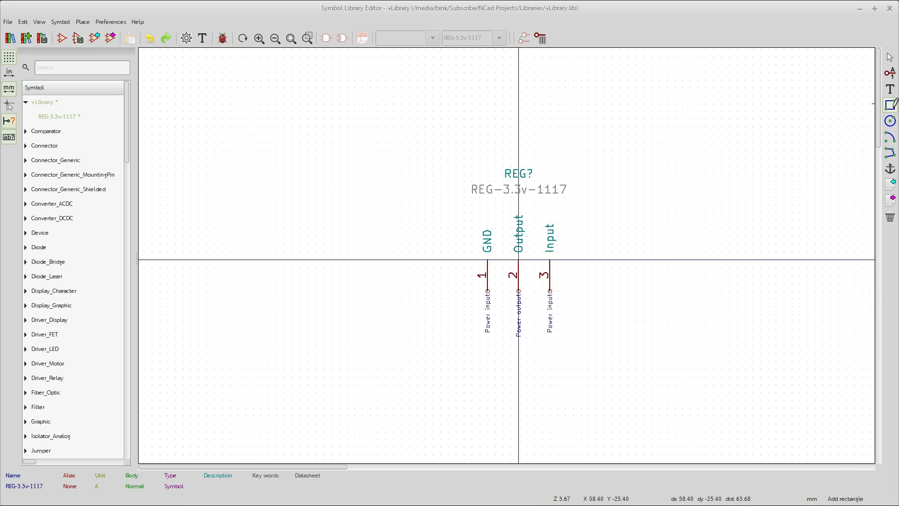
pyautogui.click(456, 258)
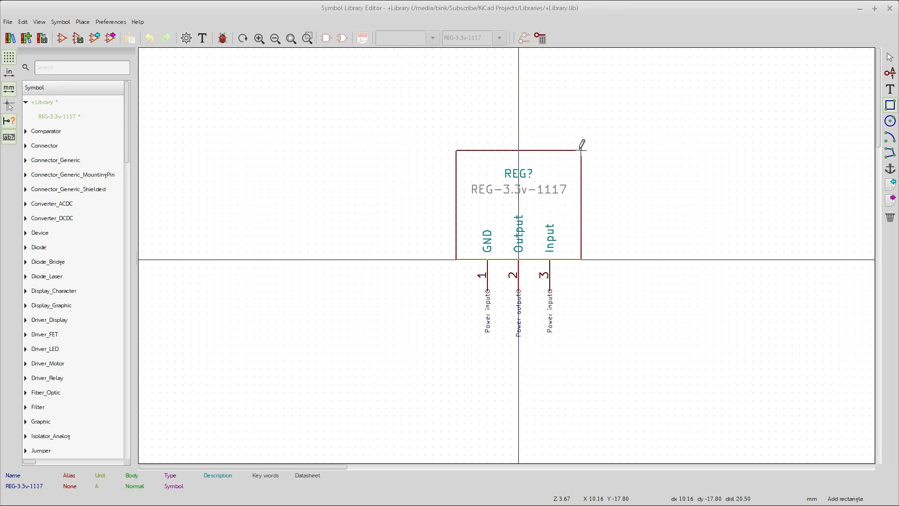
pyautogui.click(581, 149)
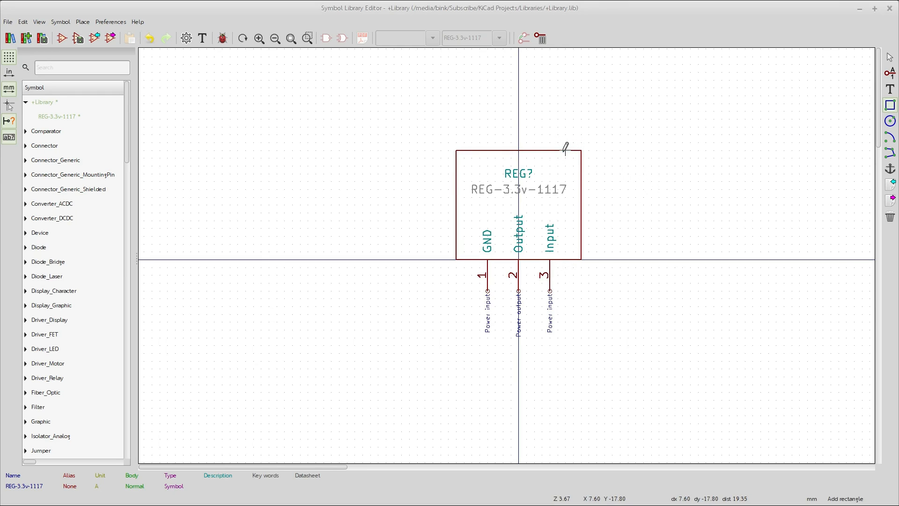
# Set the body rectangle's fill style to Fill foreground and check how the symbol looks.
pyautogui.scroll(3, 529, 143)
pyautogui.scroll(-3, 504, 249)
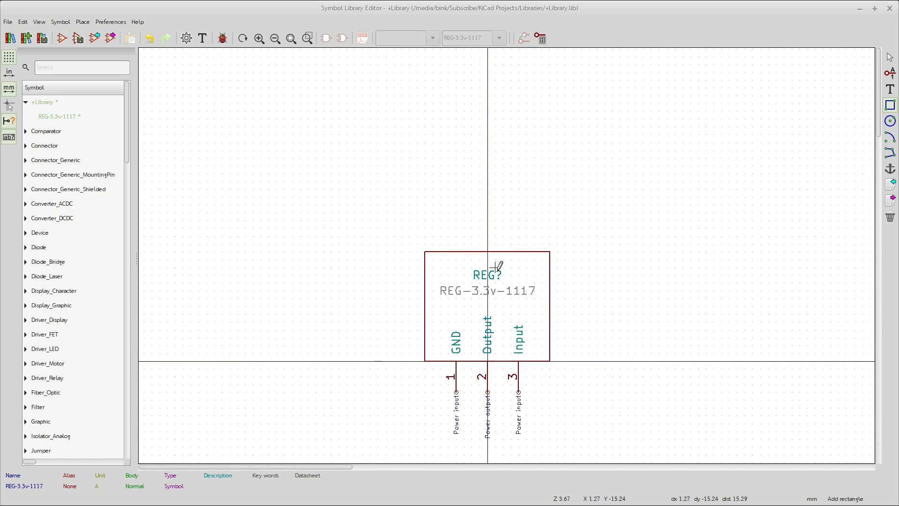
pyautogui.scroll(3, 502, 274)
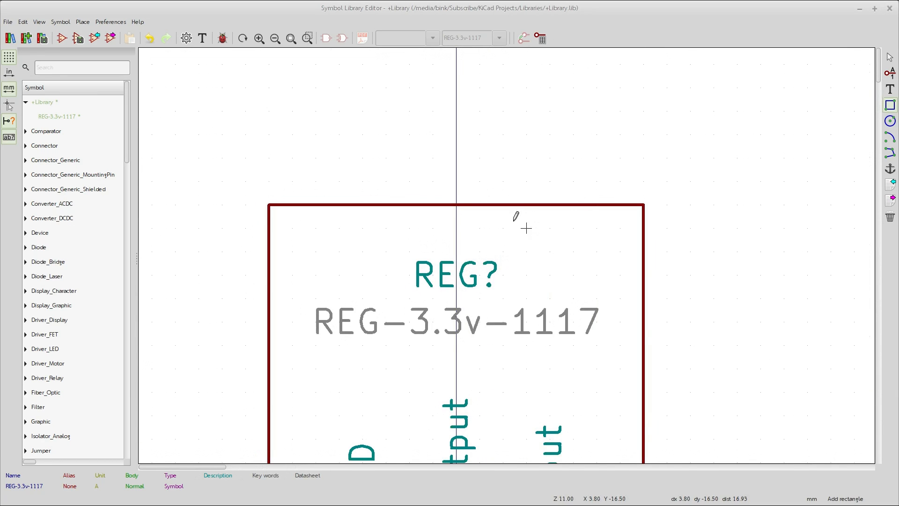
pyautogui.press('Escape')
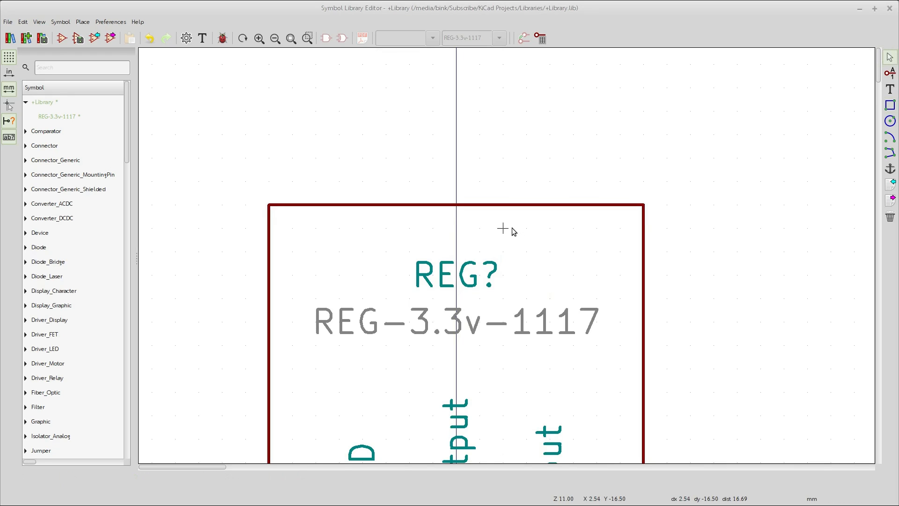
pyautogui.doubleClick(526, 205)
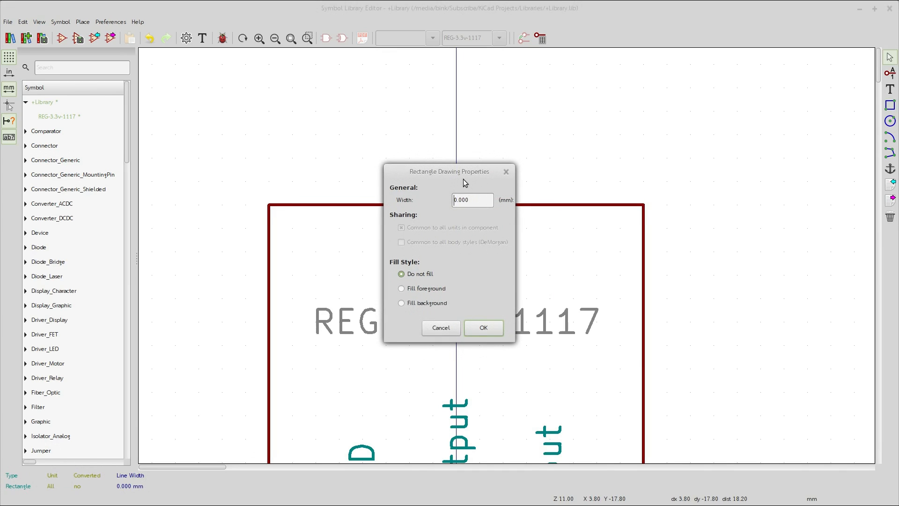
pyautogui.moveTo(461, 174); pyautogui.dragTo(640, 117)
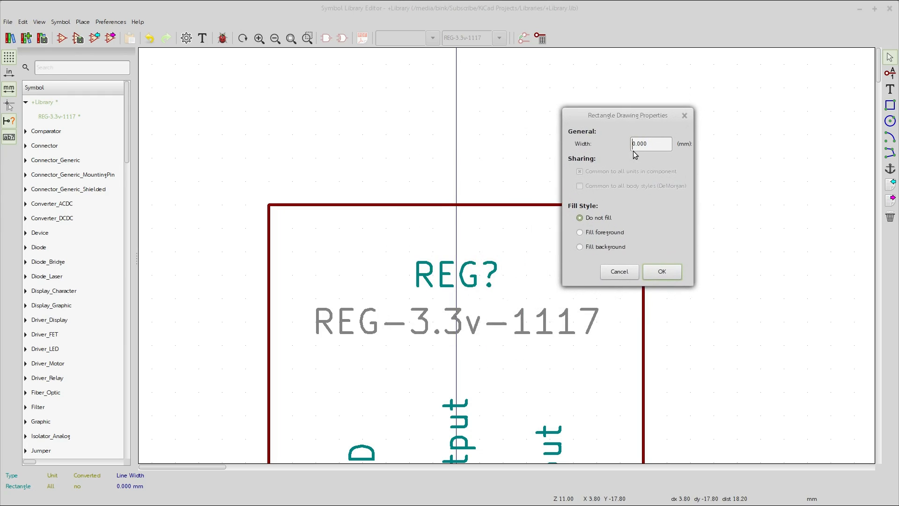
pyautogui.click(580, 232)
pyautogui.click(678, 272)
pyautogui.scroll(1, 688, 275)
pyautogui.scroll(-5, 621, 224)
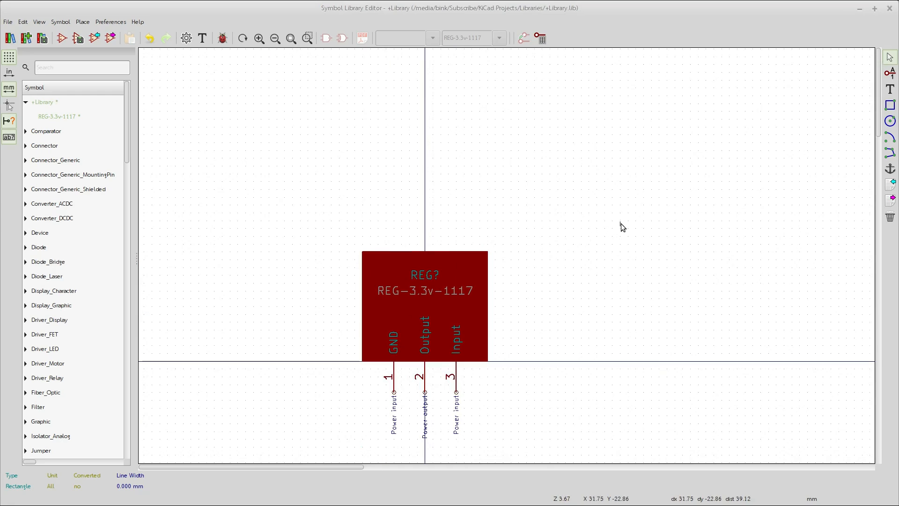
pyautogui.scroll(3, 532, 225)
pyautogui.scroll(-1, 522, 191)
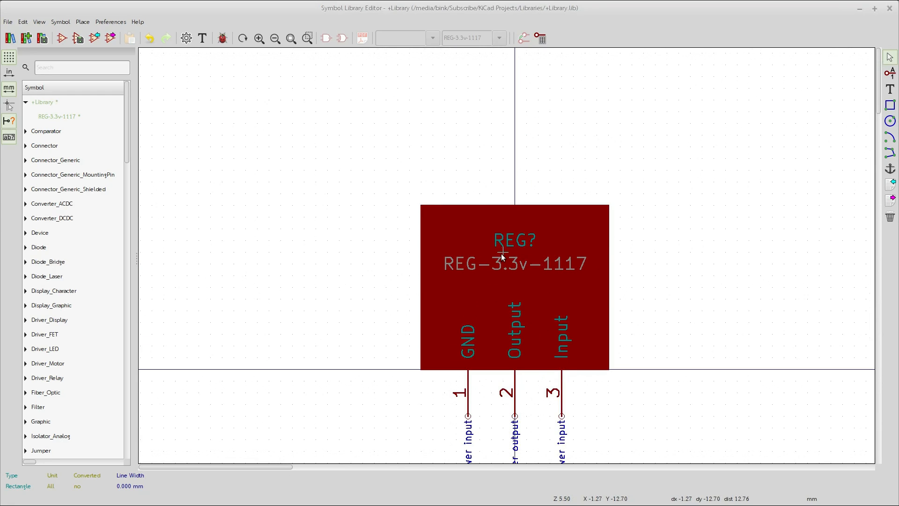
pyautogui.scroll(1, 501, 251)
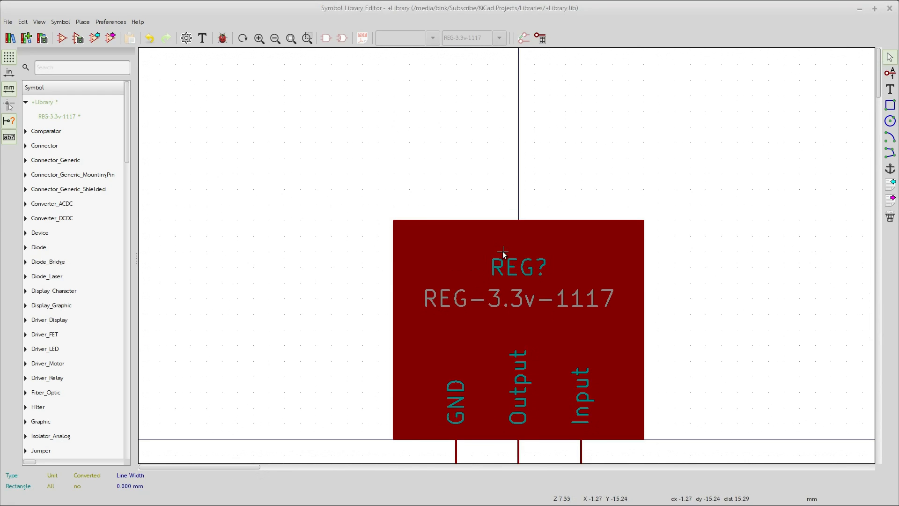
# Set the body rectangle's fill style to Fill background.
pyautogui.click(498, 219)
pyautogui.doubleClick(503, 220)
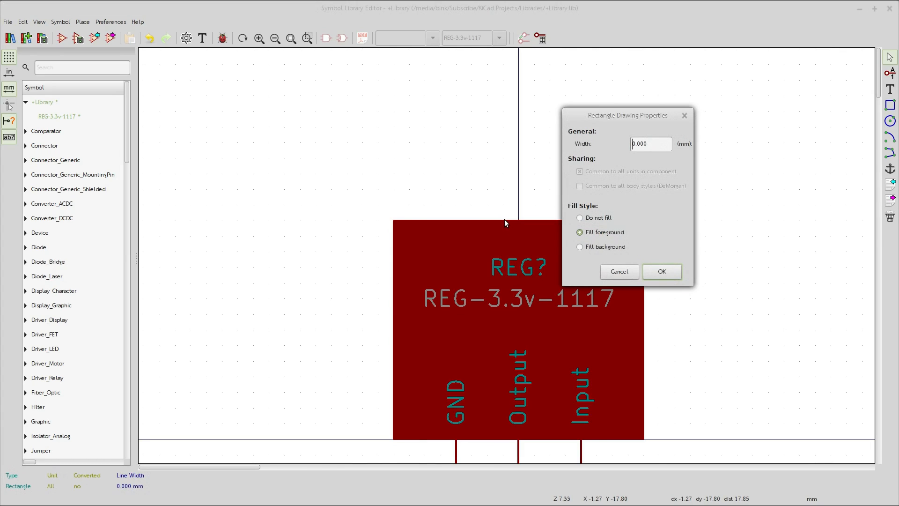
pyautogui.click(586, 248)
pyautogui.click(662, 275)
pyautogui.scroll(3, 659, 260)
pyautogui.scroll(-5, 468, 288)
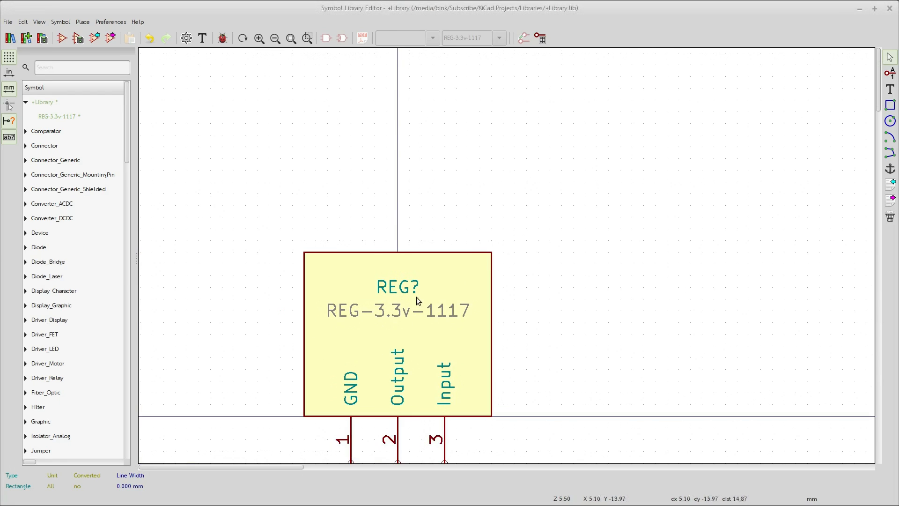
pyautogui.scroll(3, 515, 262)
pyautogui.scroll(-1, 540, 268)
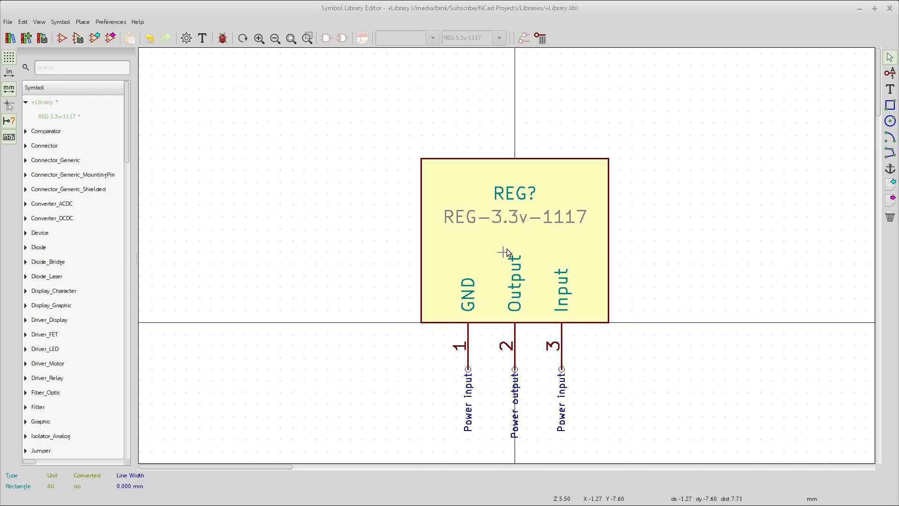
# Review the Output pin's properties and close them without altering any value.
pyautogui.doubleClick(505, 252)
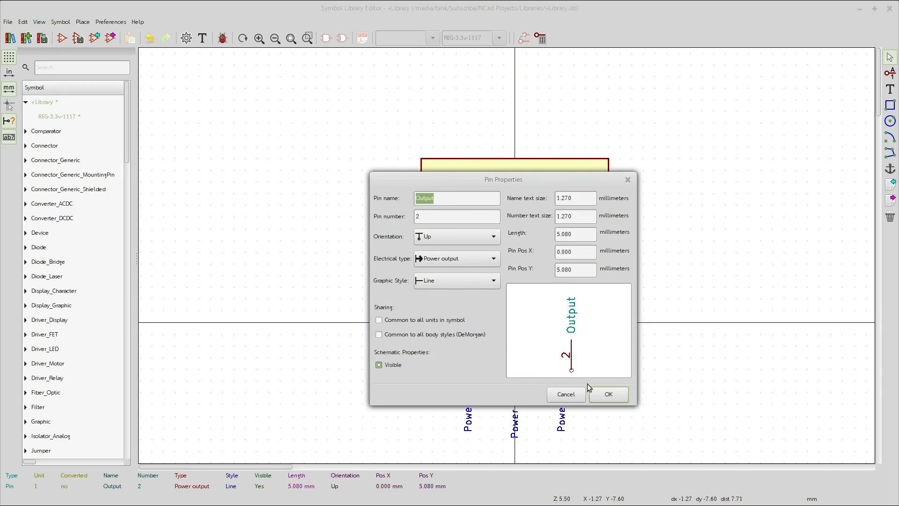
pyautogui.click(608, 396)
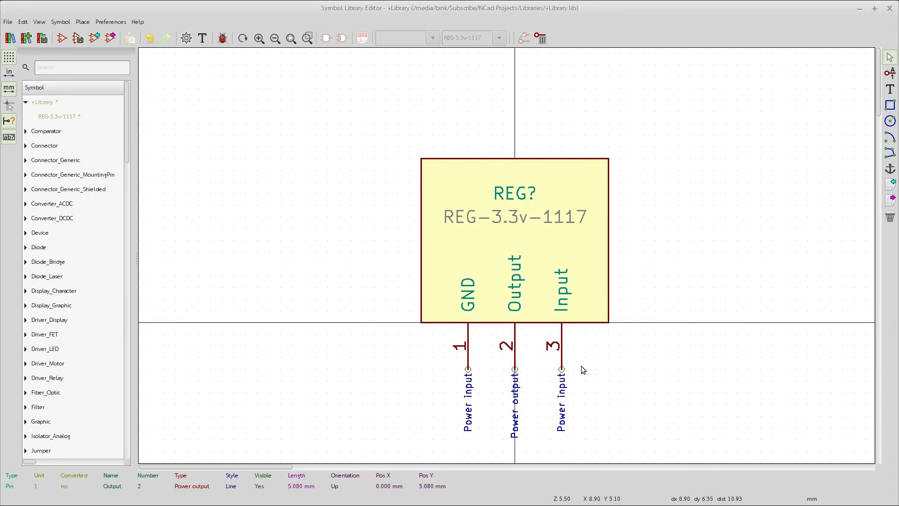
pyautogui.scroll(1, 514, 276)
pyautogui.scroll(-1, 501, 255)
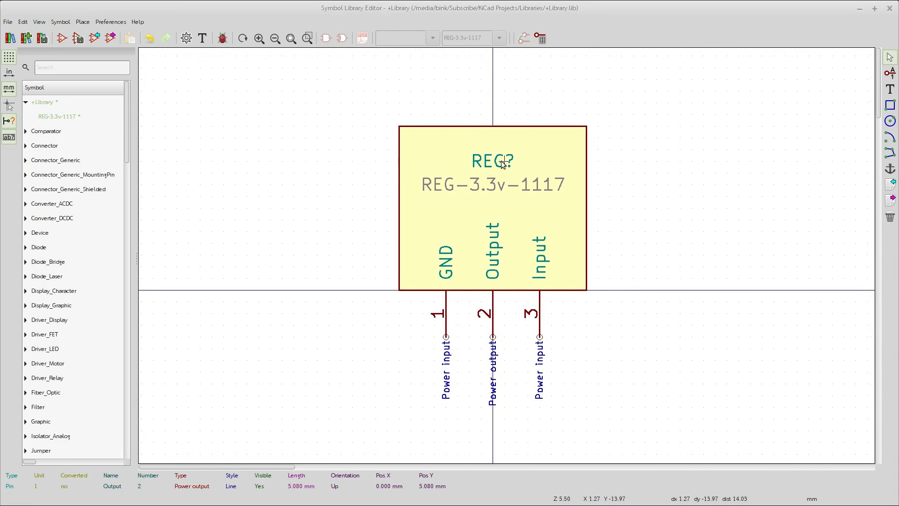
# Save the REG-3.3v-1117 symbol to its library and close the symbol editor to return to the schematic.
pyautogui.click(77, 41)
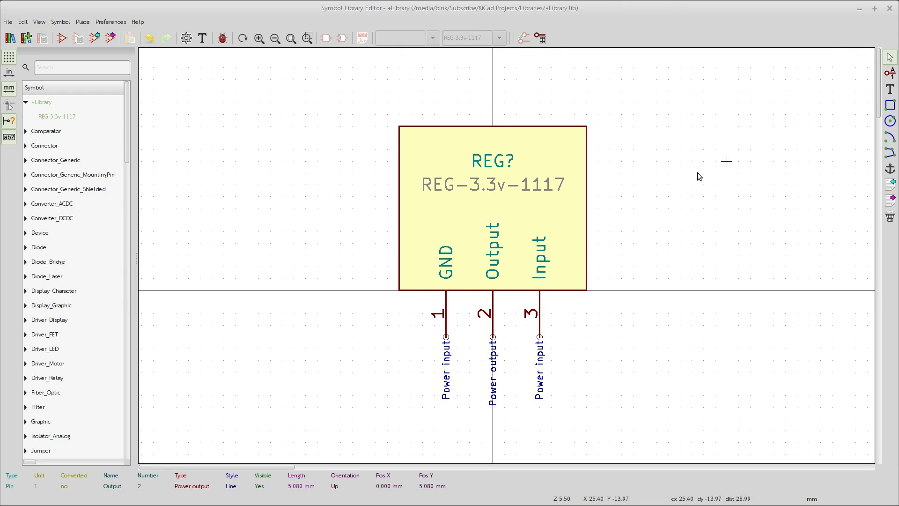
pyautogui.scroll(2, 528, 255)
pyautogui.scroll(-2, 528, 254)
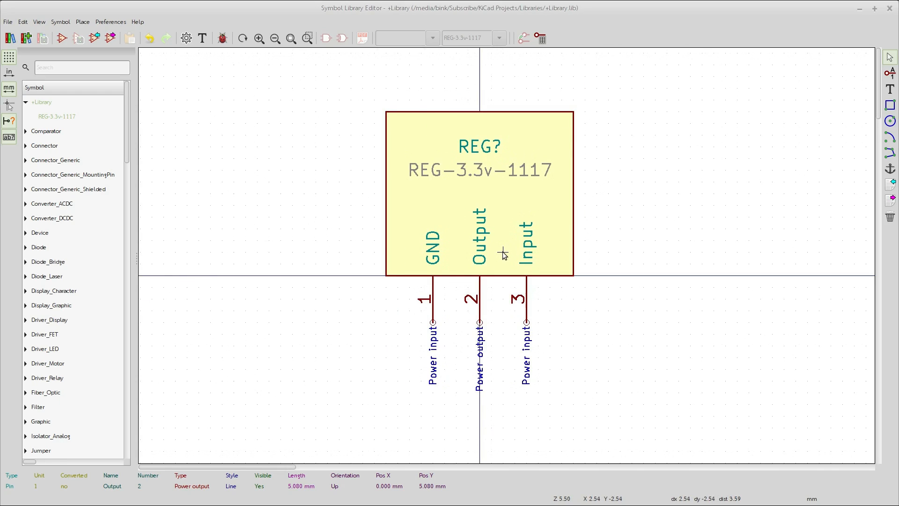
pyautogui.scroll(-1, 529, 255)
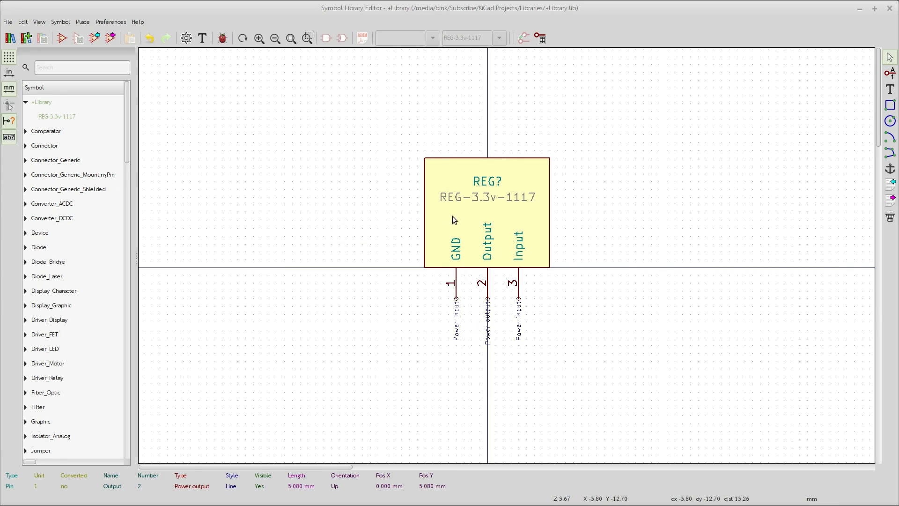
pyautogui.moveTo(494, 221); pyautogui.dragTo(510, 248, button='middle')
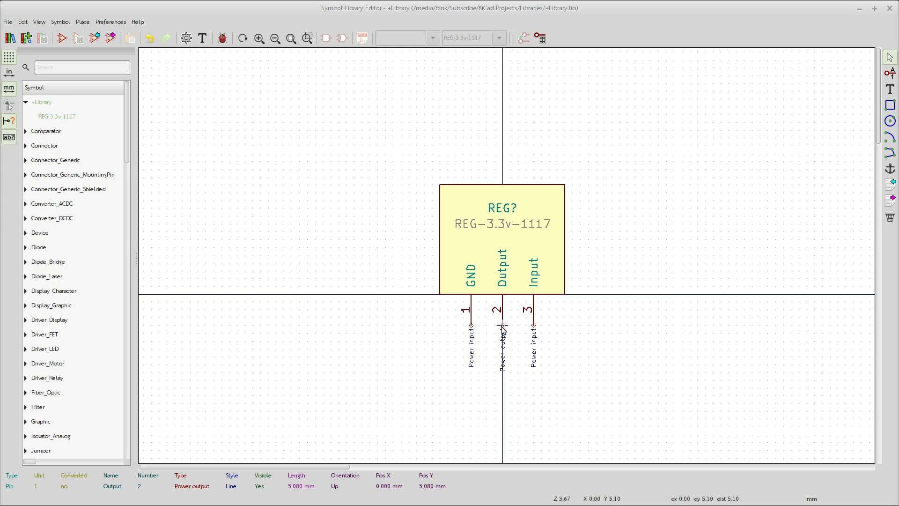
pyautogui.moveTo(490, 235)
pyautogui.mouseDown(button='middle')
pyautogui.moveTo(482, 214)
pyautogui.moveTo(483, 224)
pyautogui.mouseUp(button='middle')
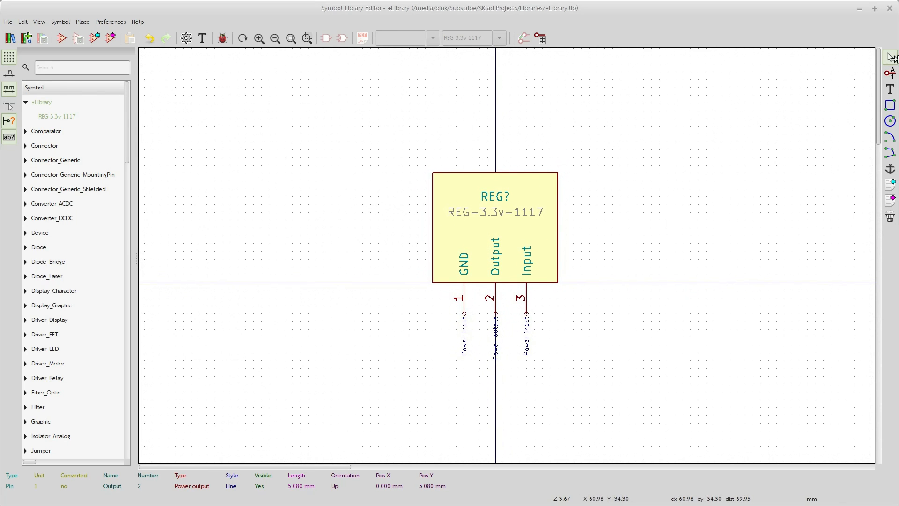
pyautogui.click(889, 8)
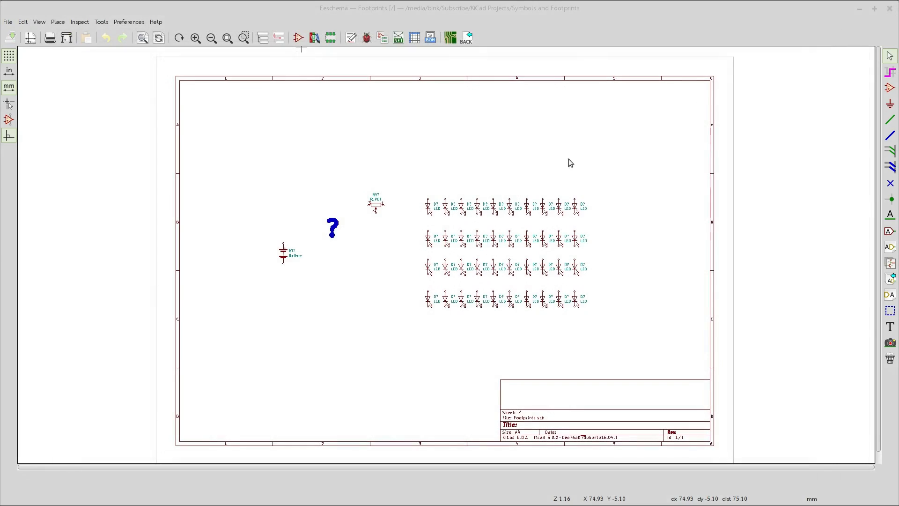
# Place the REG-3.3v-1117 symbol from +Library in the schematic, above the battery.
pyautogui.scroll(3, 365, 201)
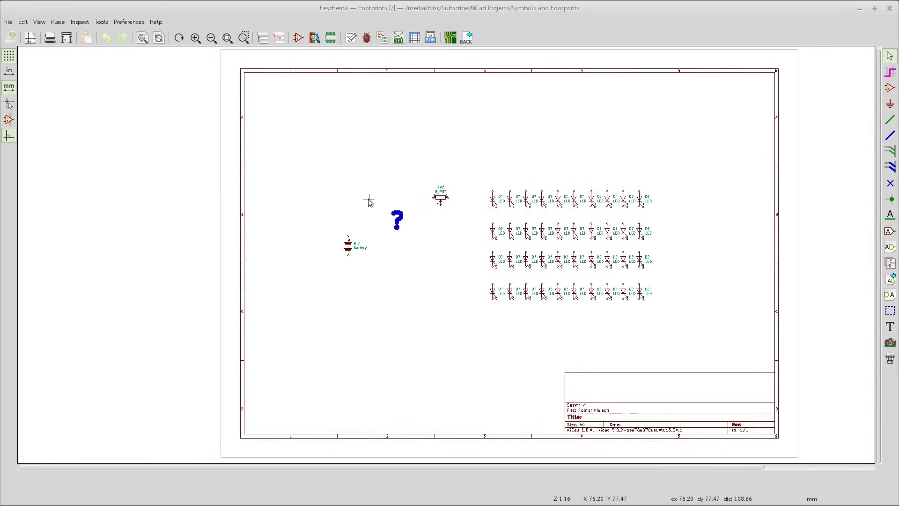
pyautogui.scroll(-1, 556, 284)
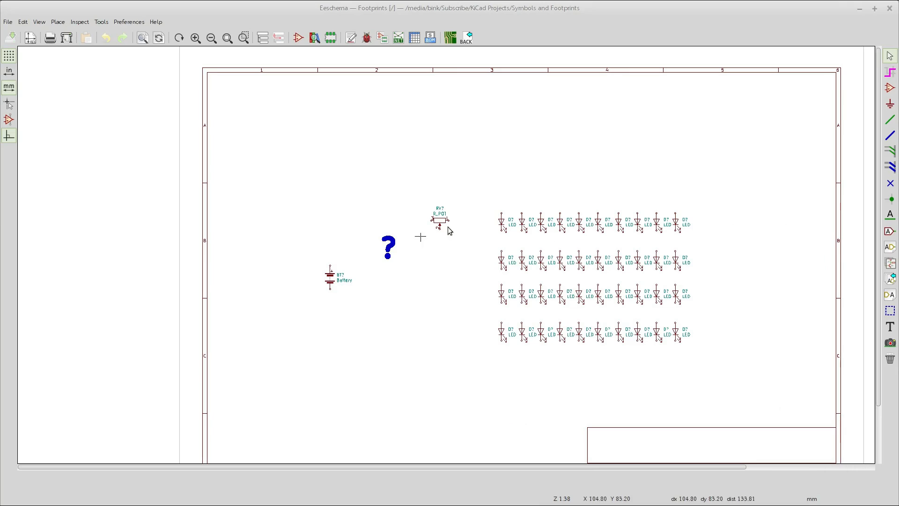
pyautogui.click(891, 89)
pyautogui.click(368, 196)
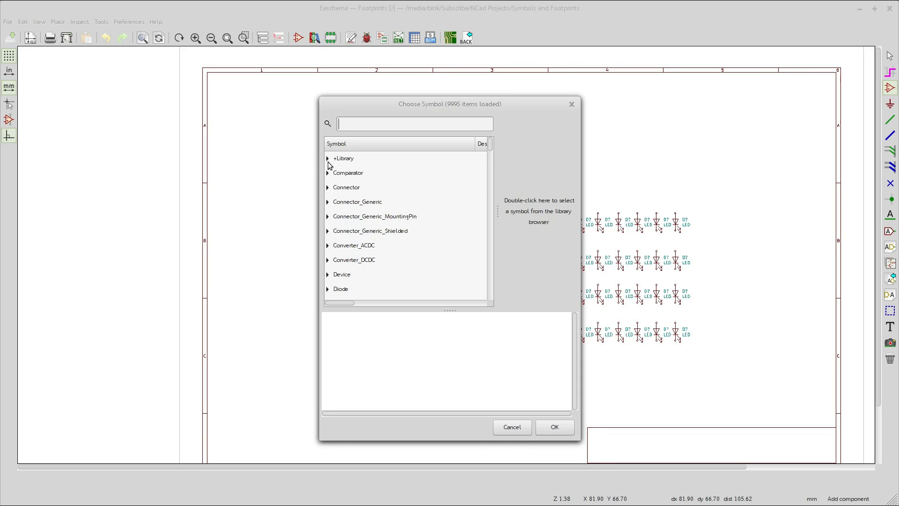
pyautogui.click(327, 159)
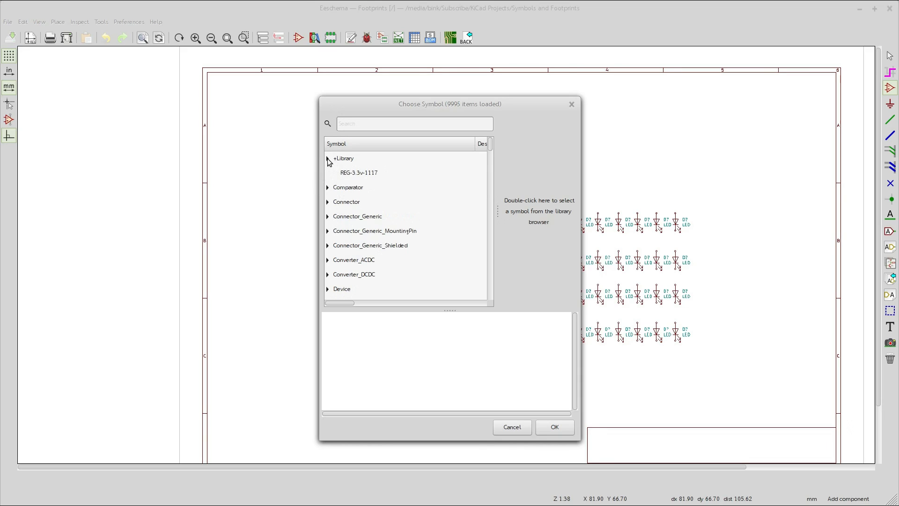
pyautogui.click(369, 174)
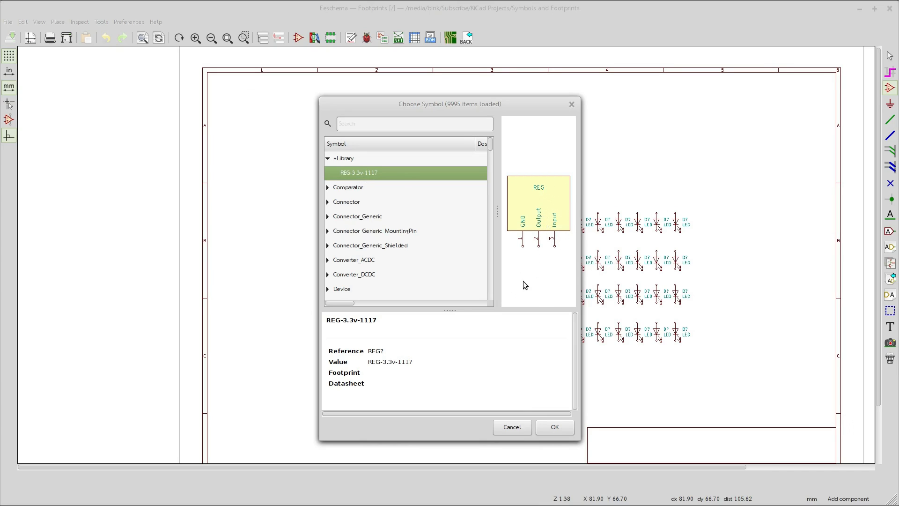
pyautogui.click(554, 427)
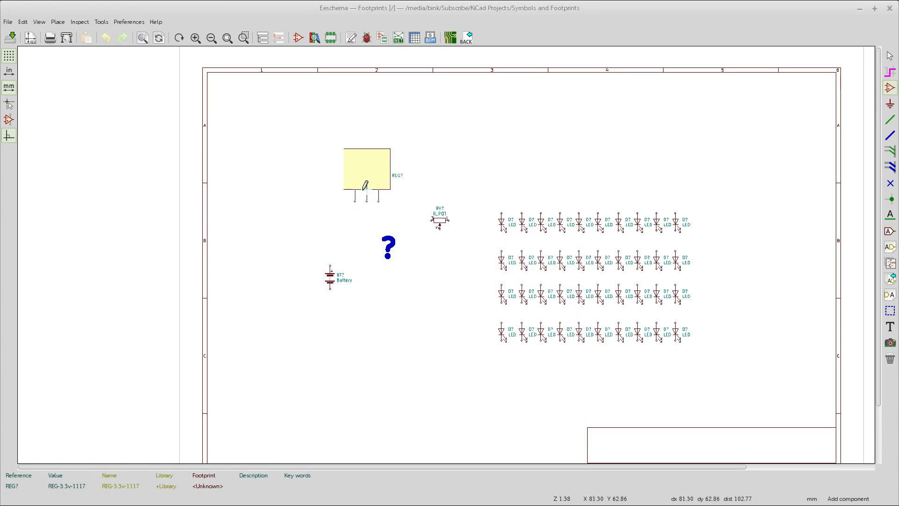
pyautogui.click(348, 185)
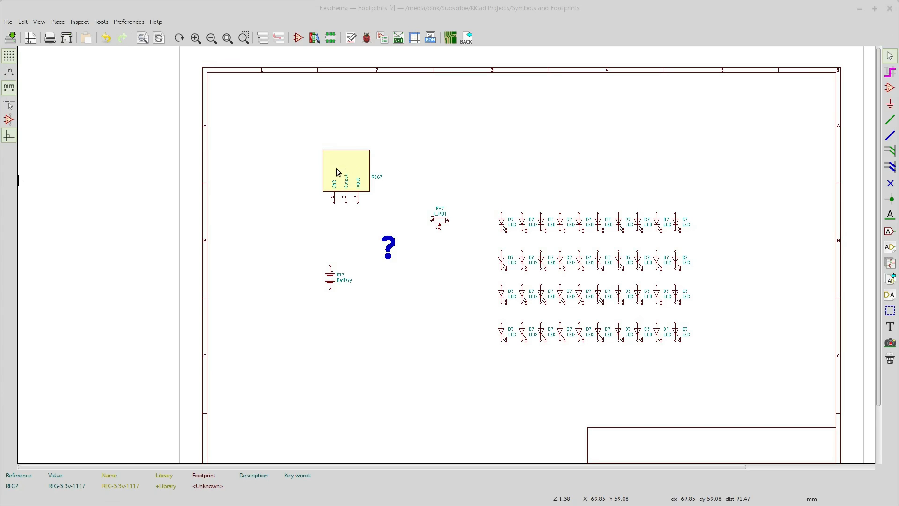
# Open the placed regulator's symbol properties, look at the Footprint and Datasheet fields, and select the Datasheet field.
pyautogui.scroll(2, 336, 169)
pyautogui.scroll(-2, 442, 251)
pyautogui.scroll(1, 460, 254)
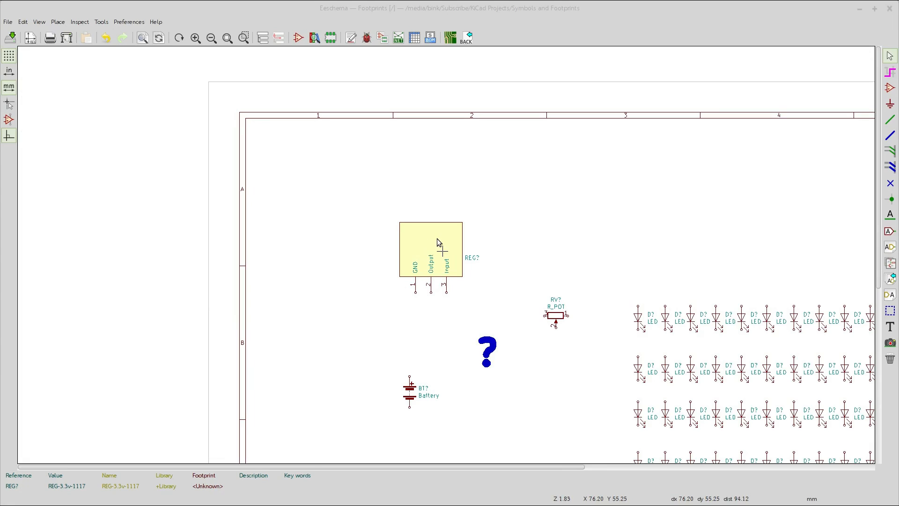
pyautogui.rightClick(425, 240)
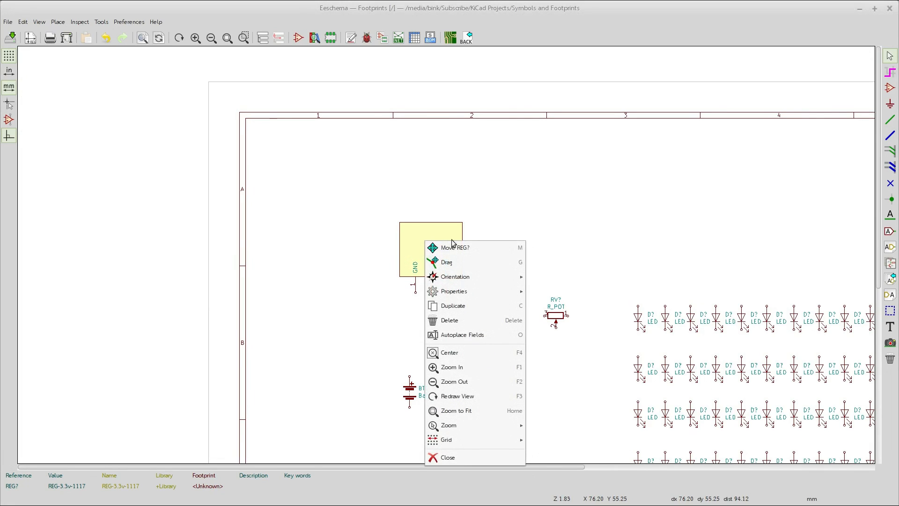
pyautogui.moveTo(482, 288)
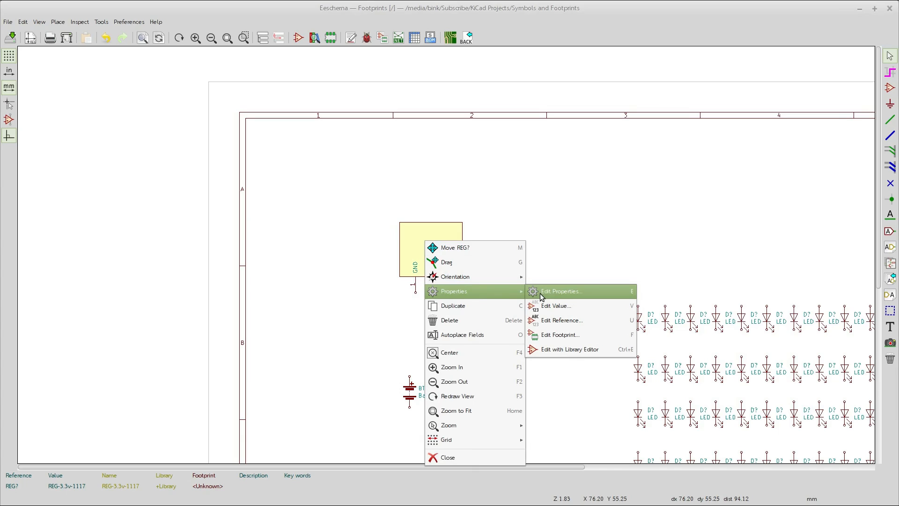
pyautogui.click(560, 292)
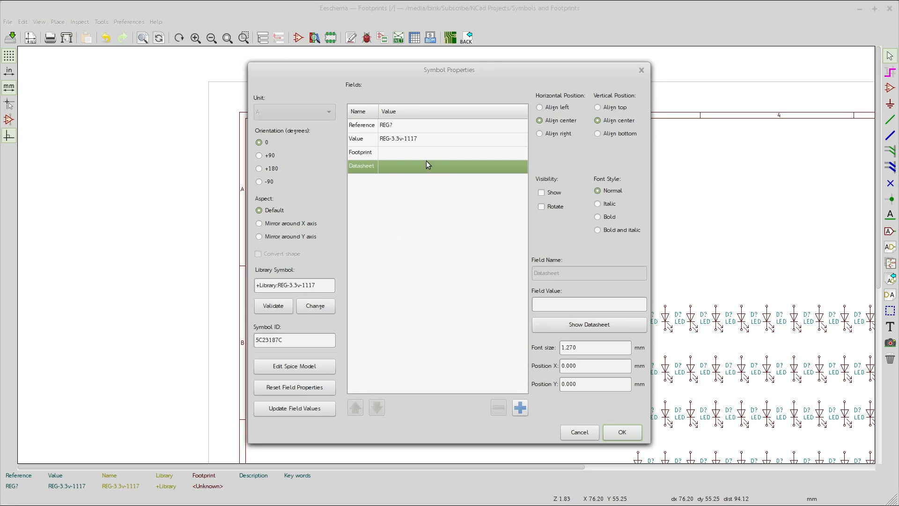
pyautogui.click(412, 155)
pyautogui.click(400, 169)
pyautogui.click(402, 153)
pyautogui.click(397, 165)
pyautogui.click(393, 158)
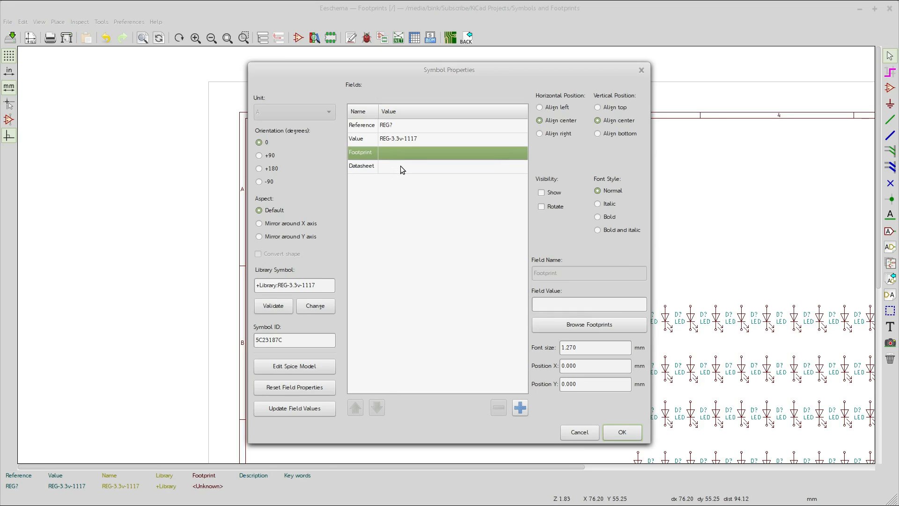
pyautogui.click(400, 169)
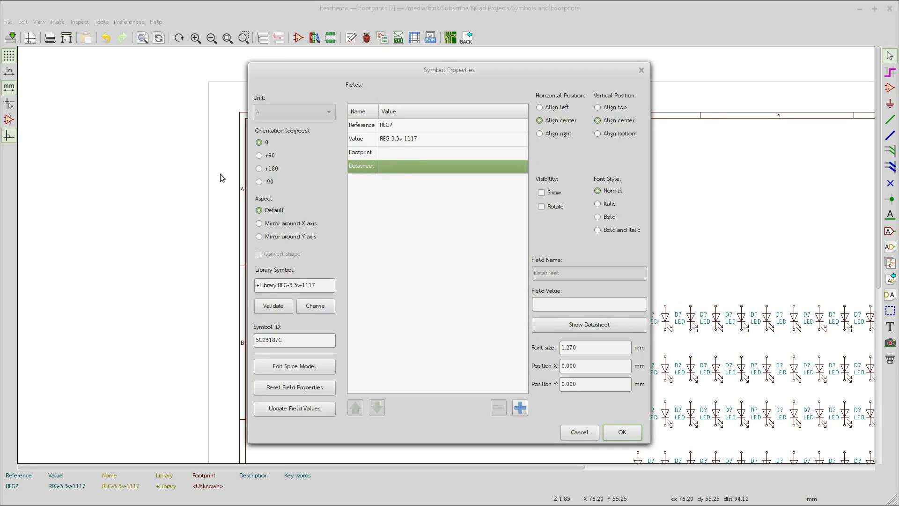
# Copy the LD1117A datasheet's web address from the browser and paste it as the Datasheet field's value.
pyautogui.moveTo(0, 128); pyautogui.dragTo(572, 48)
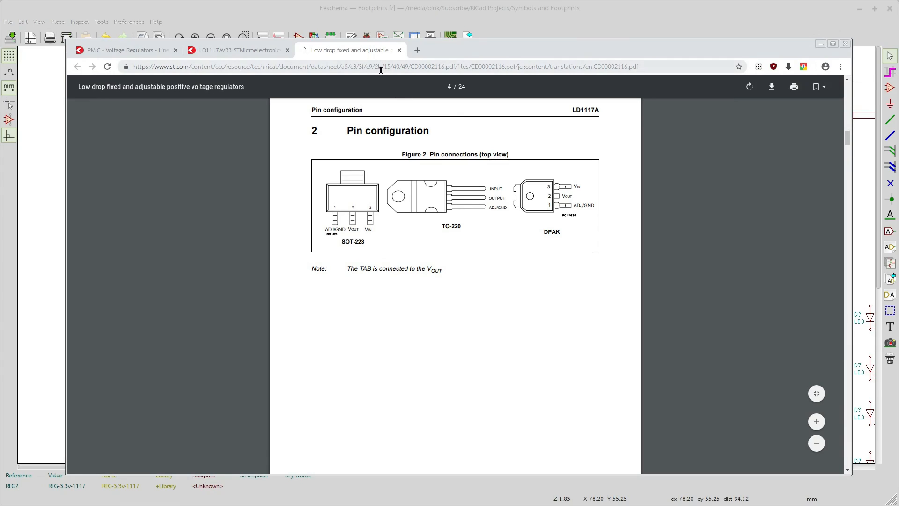
pyautogui.click(343, 67)
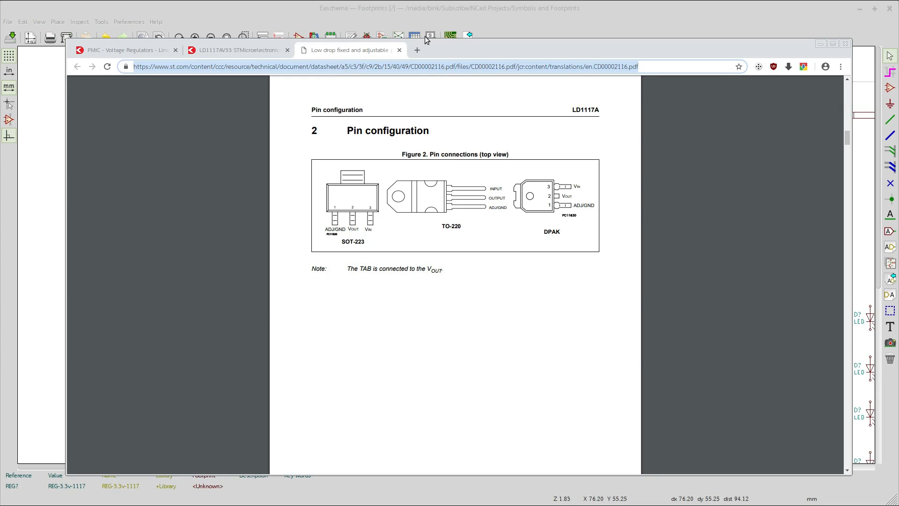
pyautogui.moveTo(454, 49); pyautogui.dragTo(0, 47)
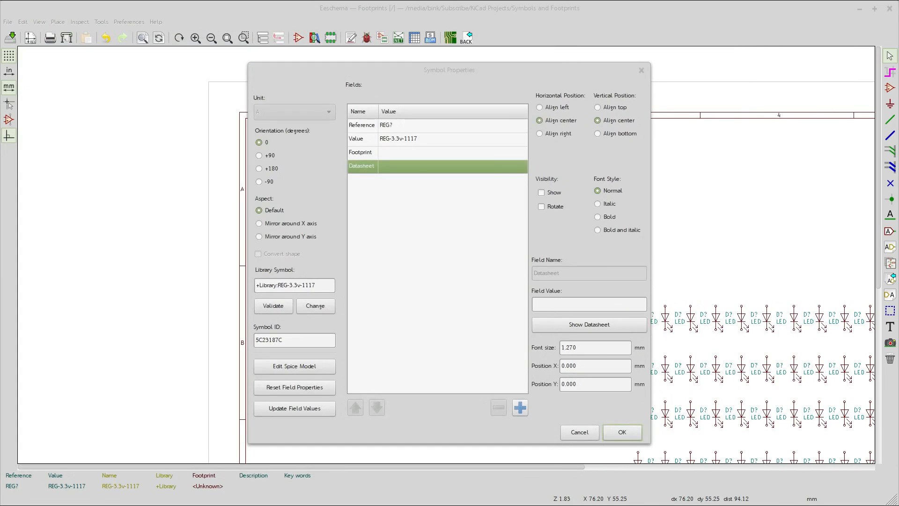
pyautogui.click(546, 307)
pyautogui.hotkey('ctrl', 'v')
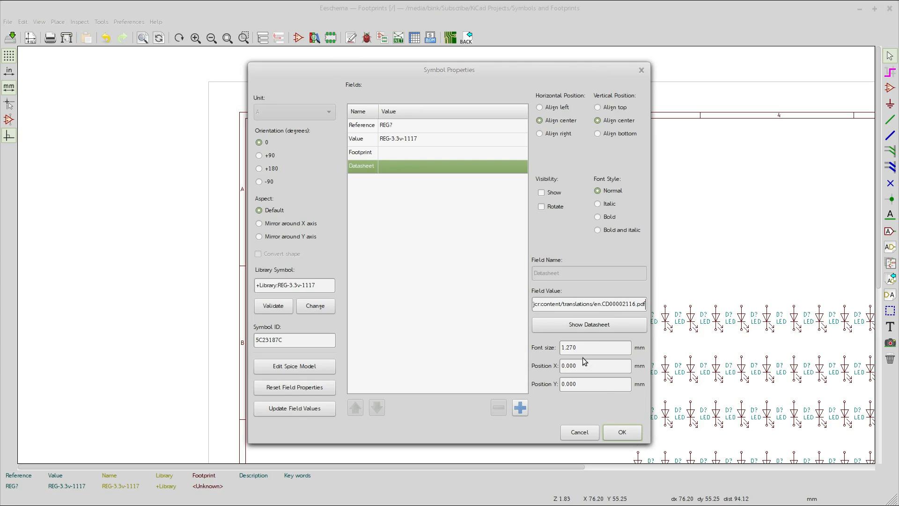
# Test the datasheet link by opening it from the symbol properties, and accept the properties.
pyautogui.click(581, 325)
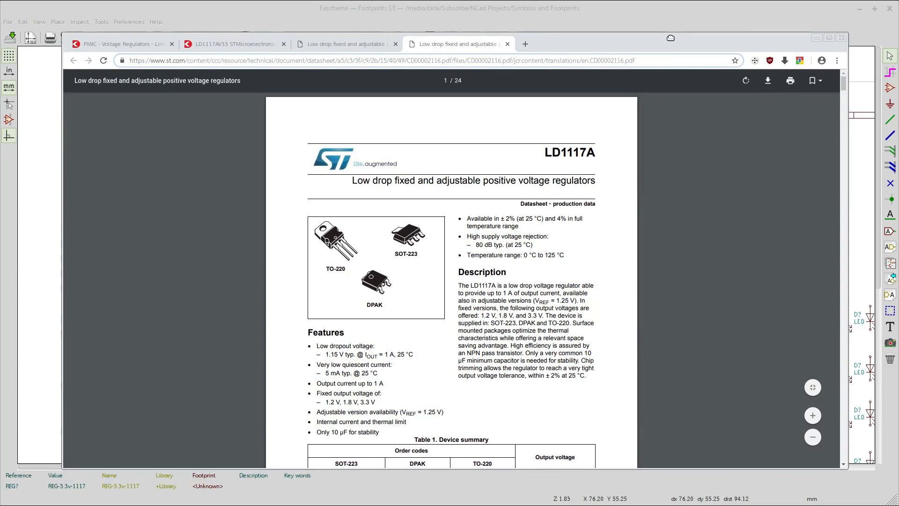
pyautogui.moveTo(663, 27); pyautogui.dragTo(661, 27)
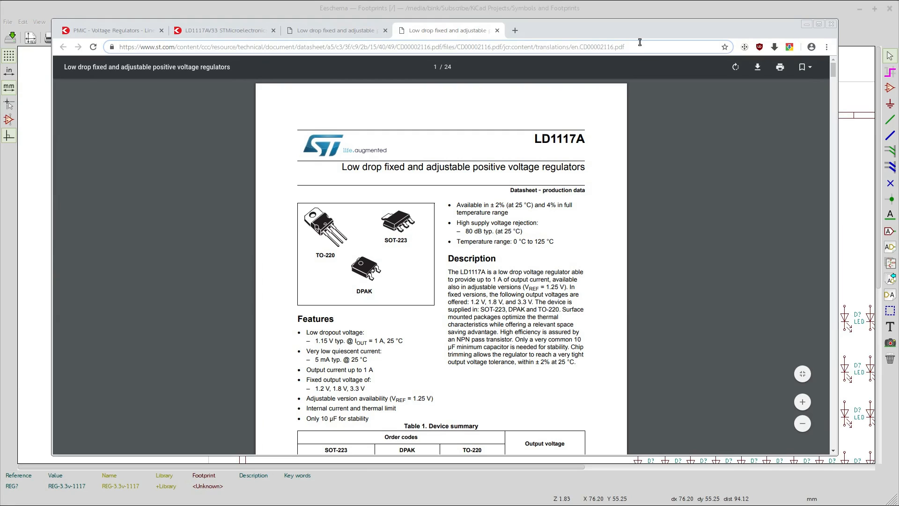
pyautogui.moveTo(595, 28); pyautogui.dragTo(0, 28)
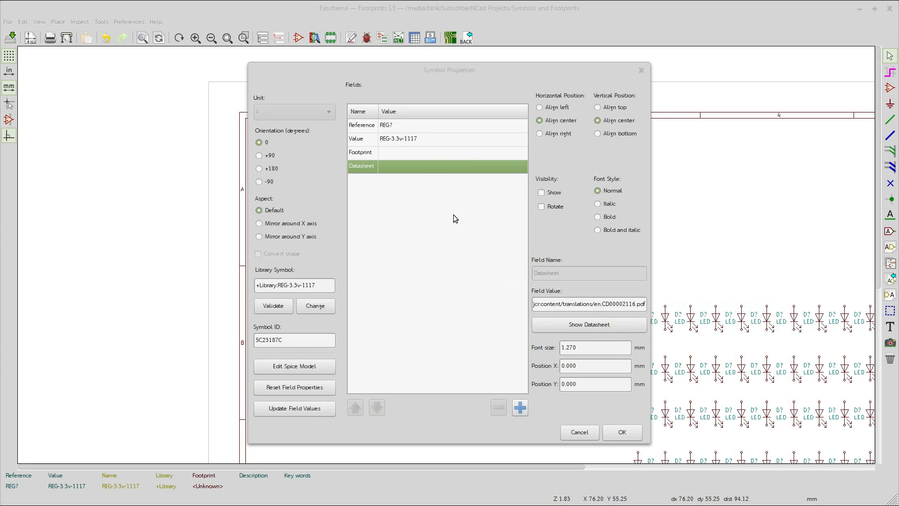
pyautogui.click(589, 324)
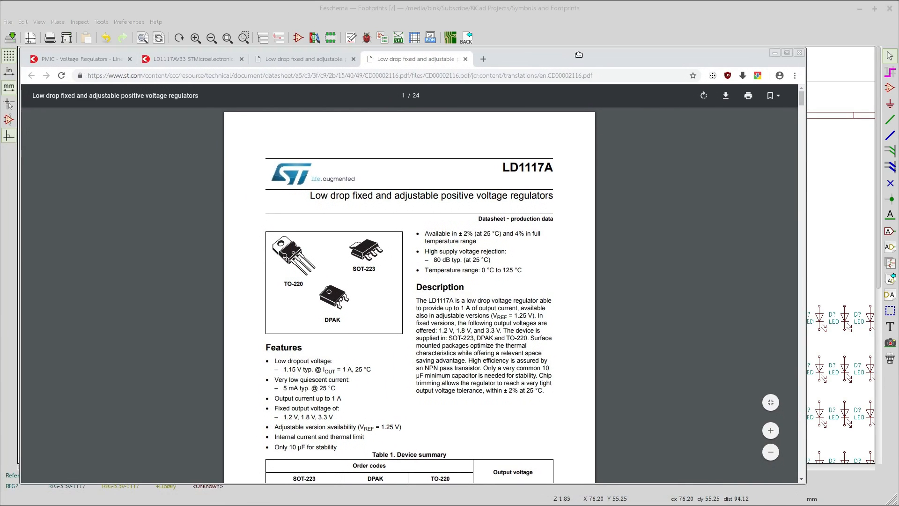
pyautogui.moveTo(579, 54); pyautogui.dragTo(0, 89)
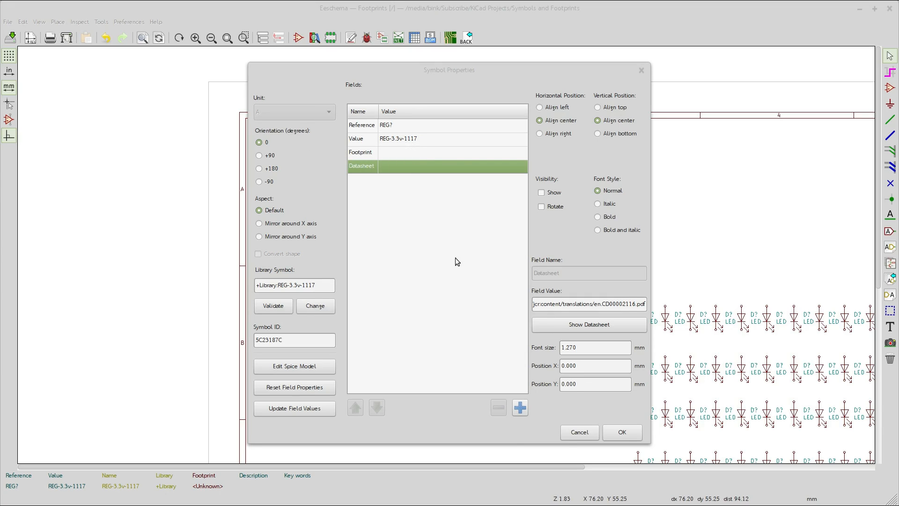
pyautogui.click(623, 432)
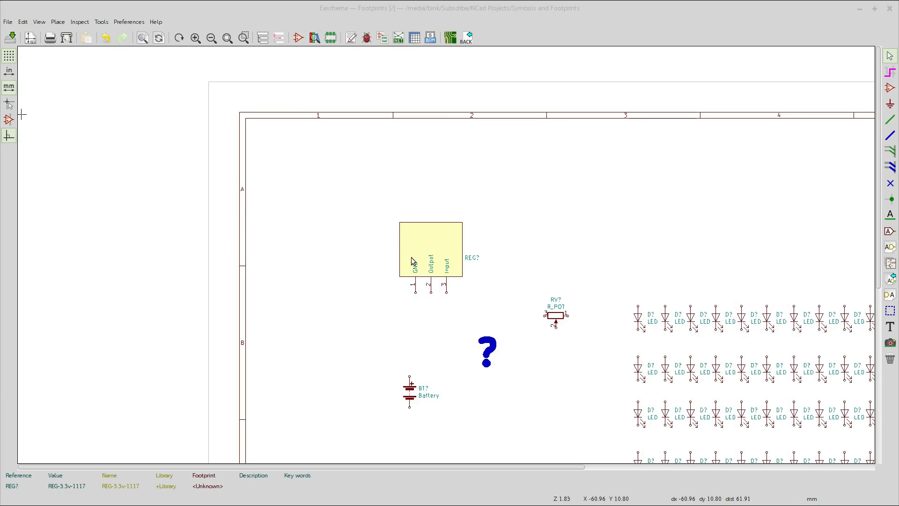
# Open the Footprint Editor from the schematic and maximize its window.
pyautogui.click(334, 41)
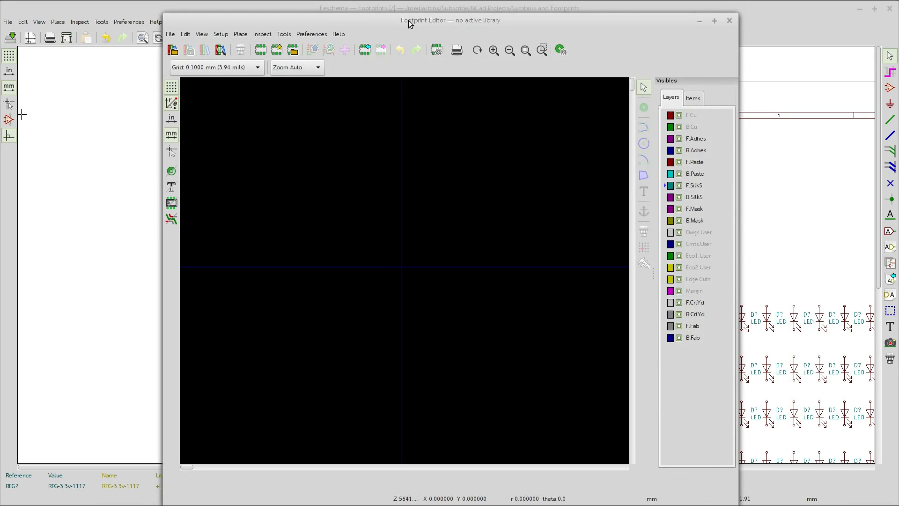
pyautogui.doubleClick(408, 20)
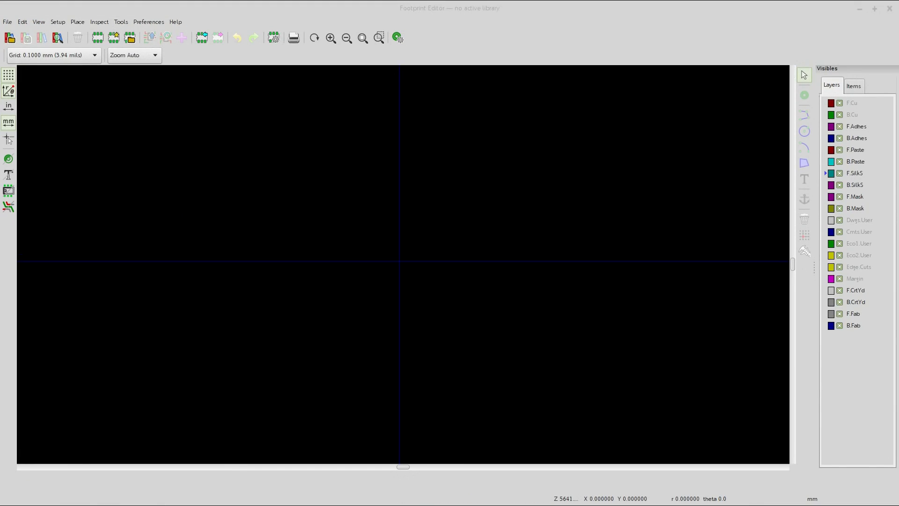
# Examine the TO-220 SG package drawing and its mechanical data table in the LD1117A datasheet in the browser.
pyautogui.scroll(-15, 458, 259)
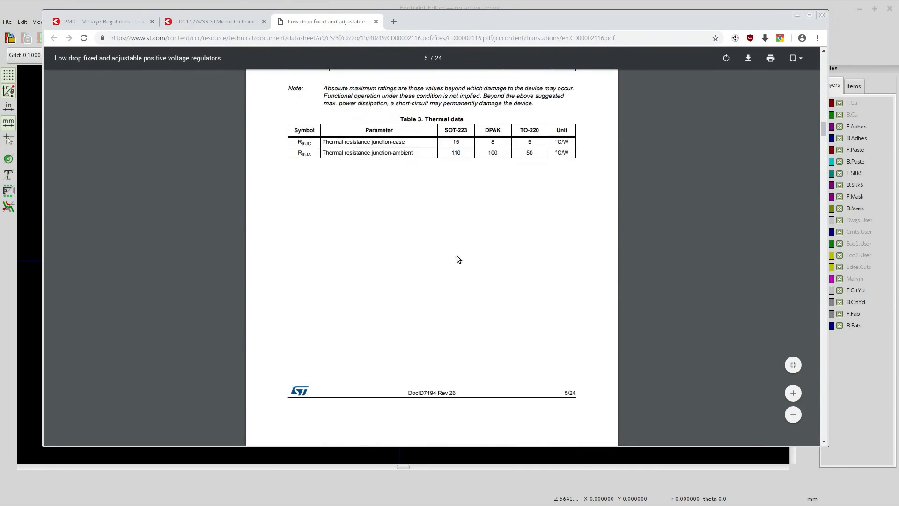
pyautogui.scroll(-5, 458, 259)
pyautogui.moveTo(824, 139); pyautogui.dragTo(812, 268)
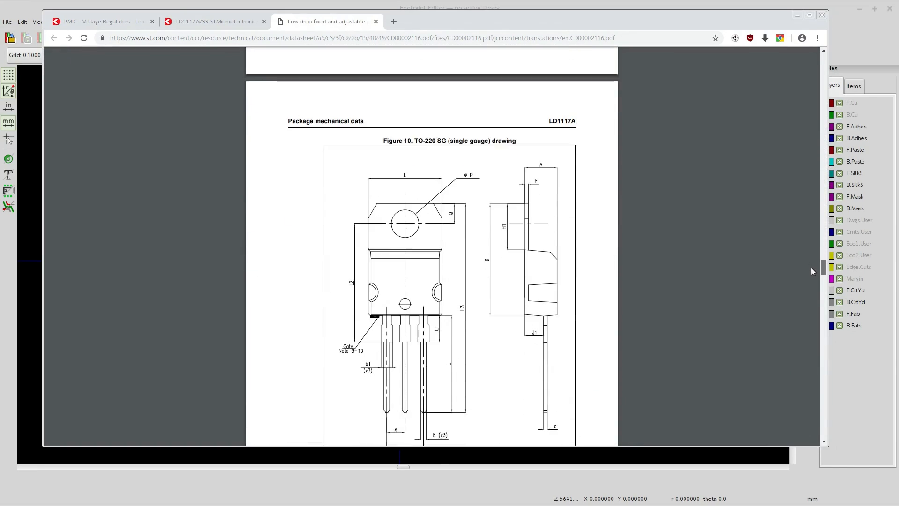
pyautogui.scroll(-2, 605, 265)
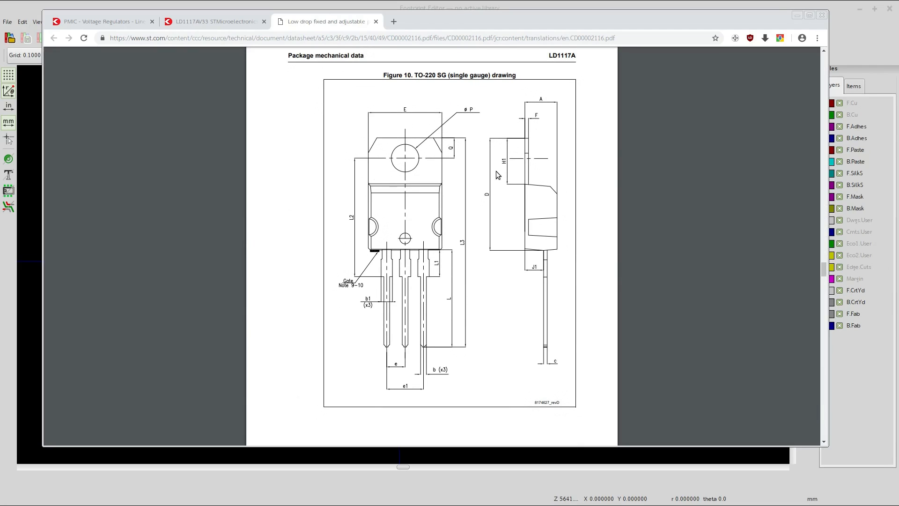
pyautogui.scroll(4, 593, 198)
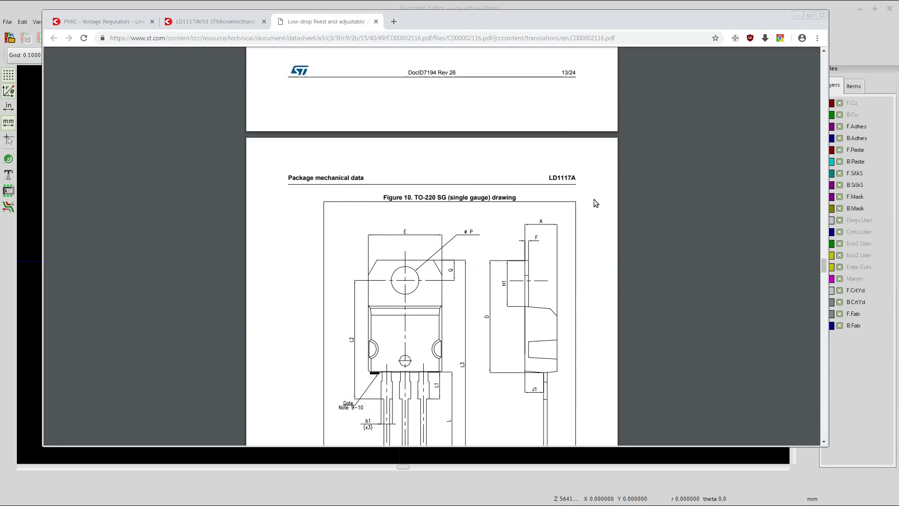
pyautogui.scroll(14, 594, 199)
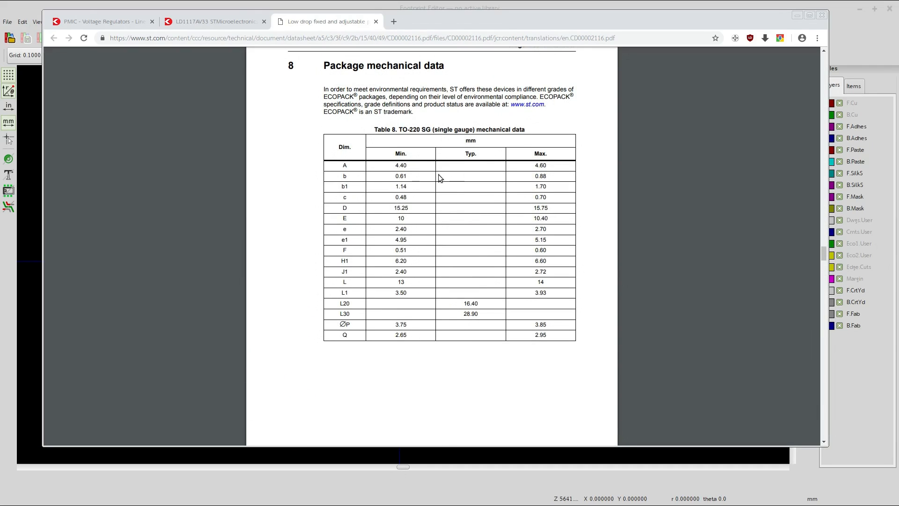
pyautogui.scroll(-16, 455, 246)
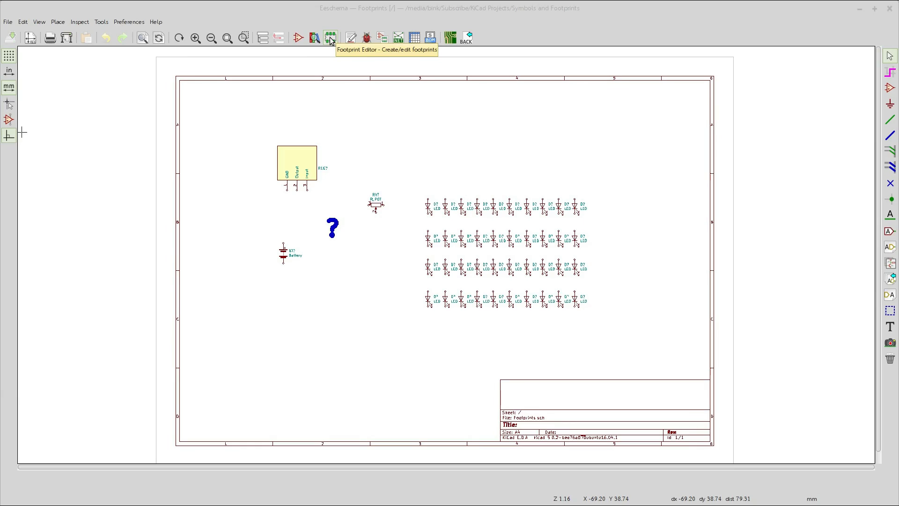
# Open the Footprint Editor from the schematic and look through the footprint libraries offered as active library, without choosing one.
pyautogui.click(331, 39)
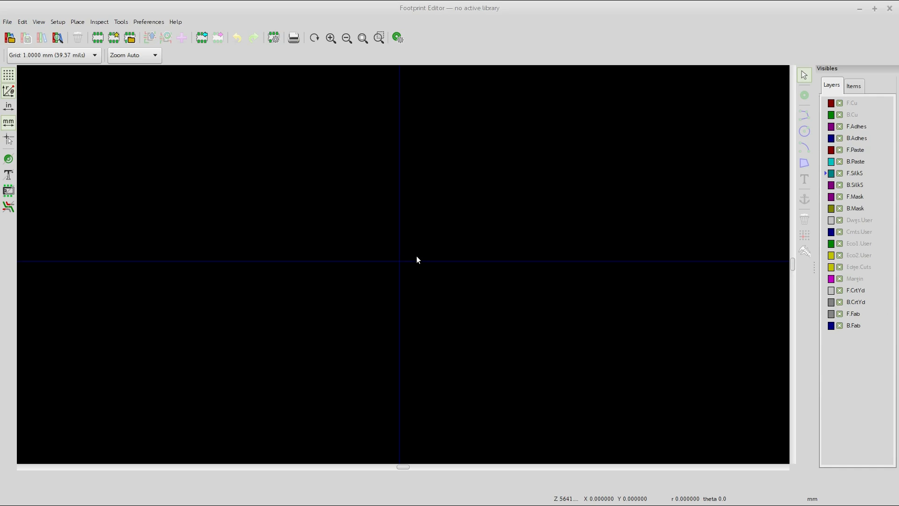
pyautogui.click(7, 40)
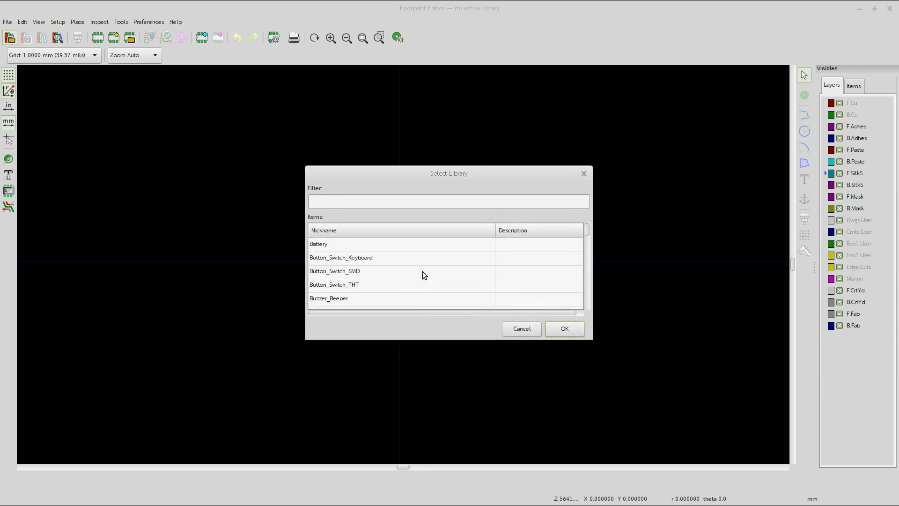
pyautogui.scroll(-5, 423, 271)
pyautogui.scroll(5, 422, 269)
pyautogui.click(521, 330)
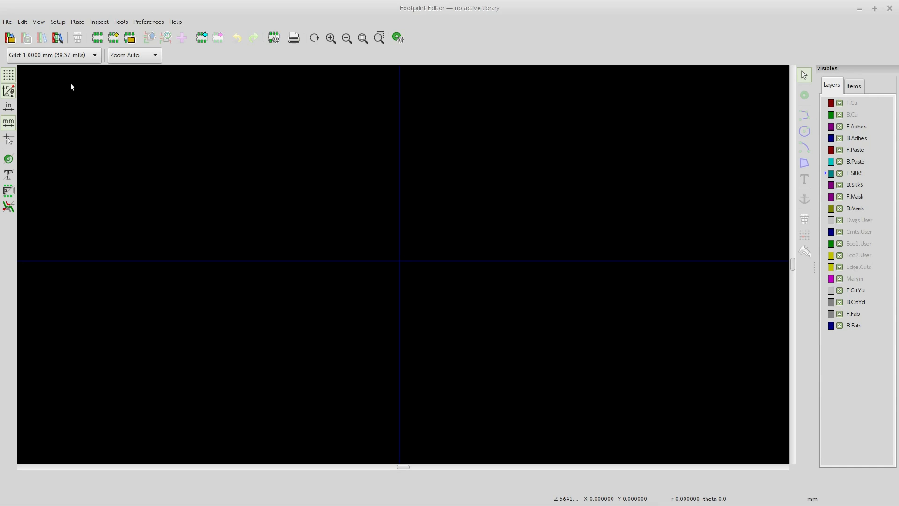
# Add the Libraries folder inside KiCad Projects to the global footprint libraries and accept the library table.
pyautogui.click(153, 22)
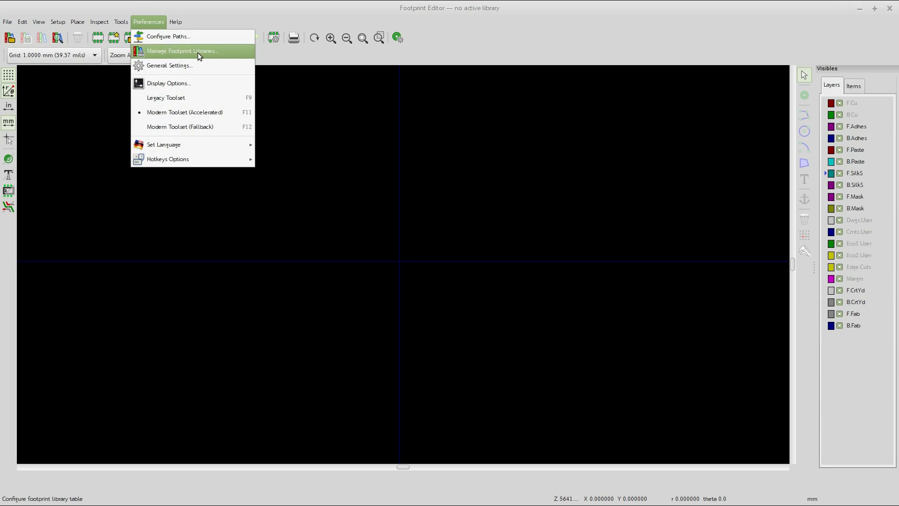
pyautogui.click(198, 52)
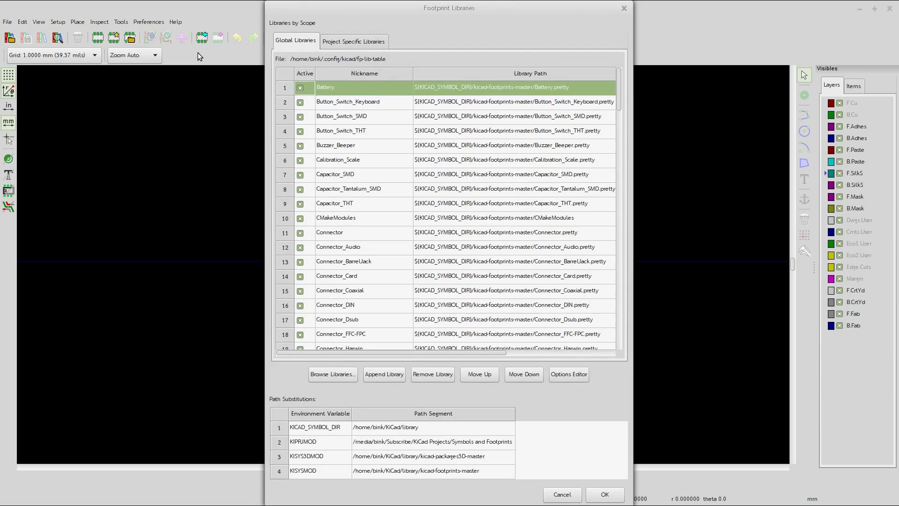
pyautogui.click(344, 374)
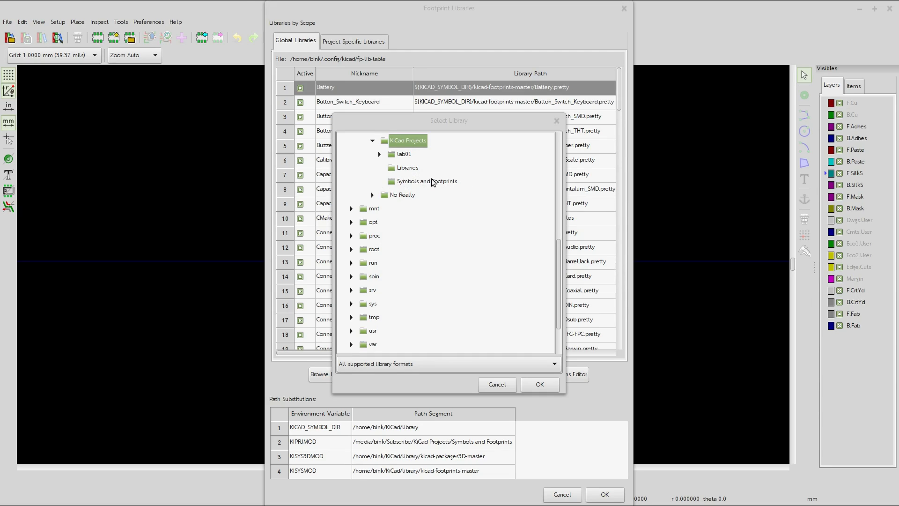
pyautogui.click(399, 174)
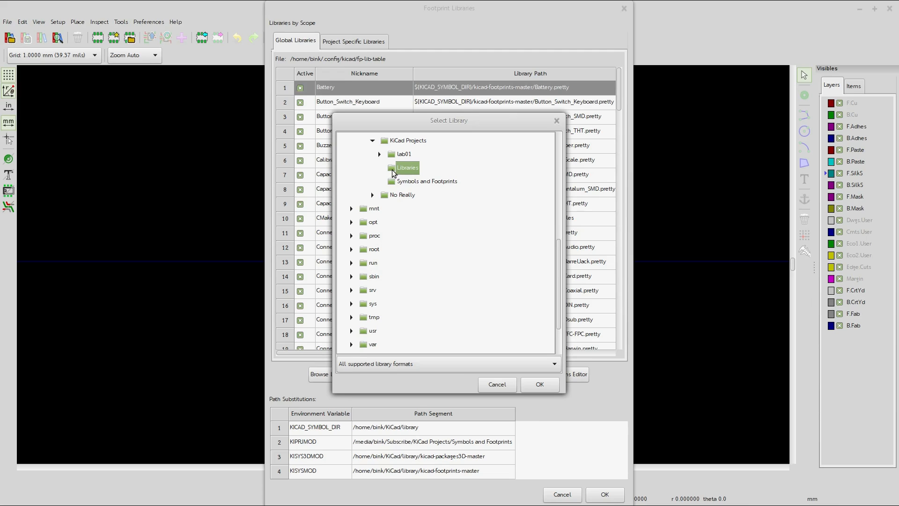
pyautogui.click(533, 387)
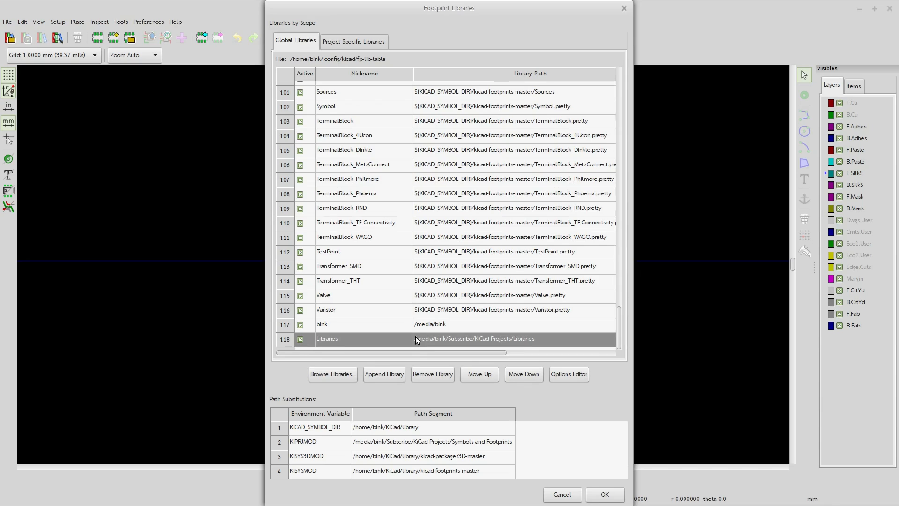
pyautogui.click(322, 343)
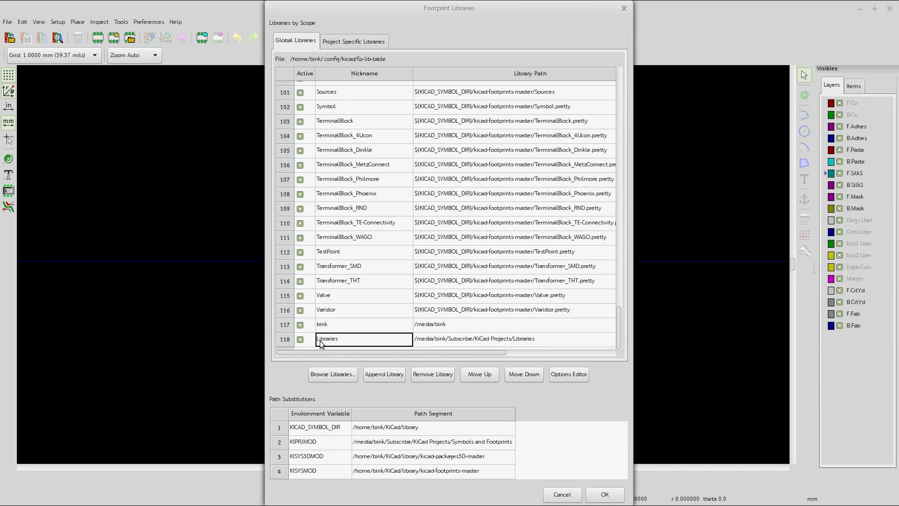
pyautogui.click(604, 495)
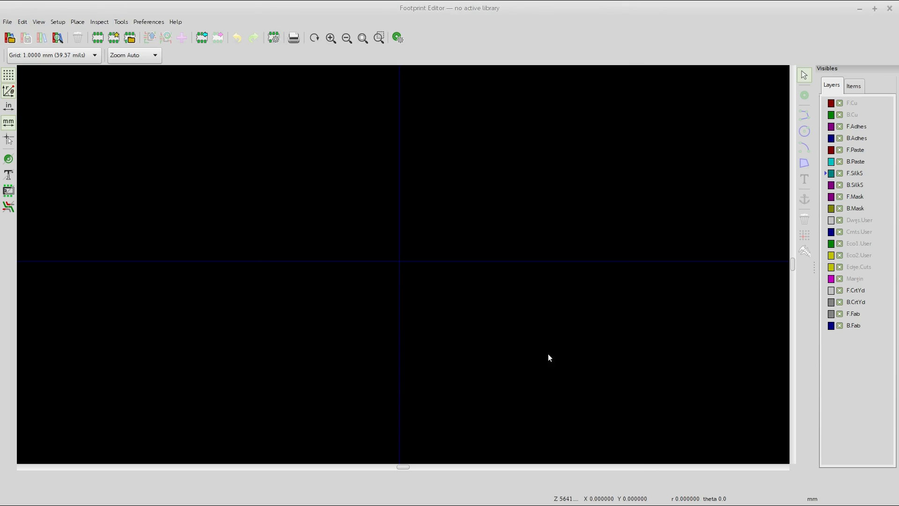
# Look through the active library list for the added Libraries entry and leave the selection without choosing one.
pyautogui.click(9, 40)
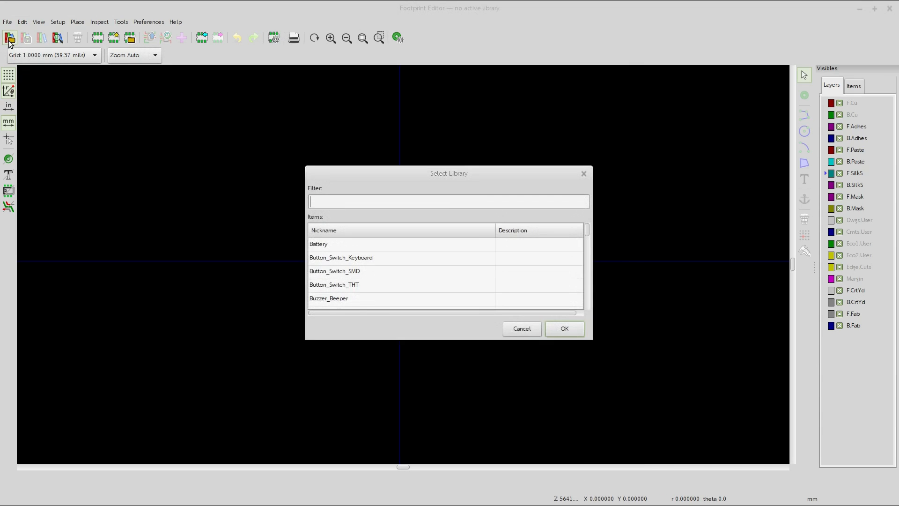
pyautogui.scroll(-20, 419, 274)
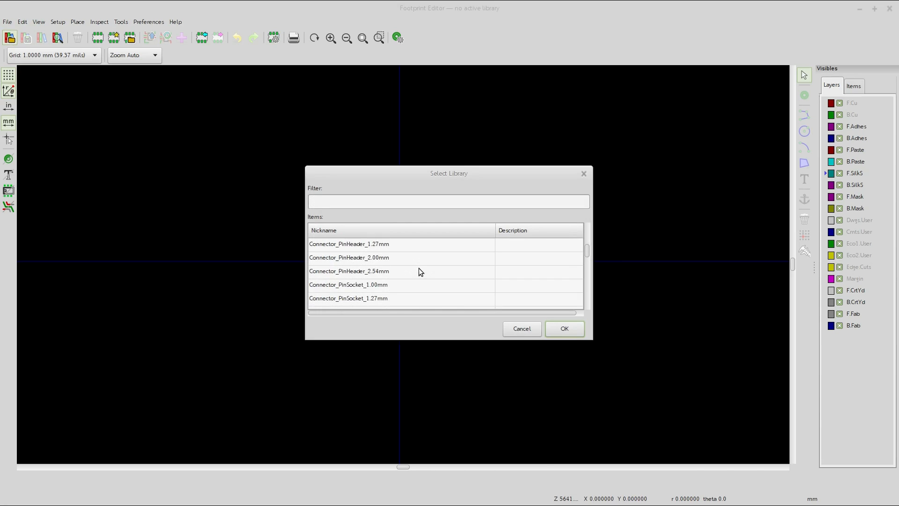
pyautogui.scroll(-3, 416, 262)
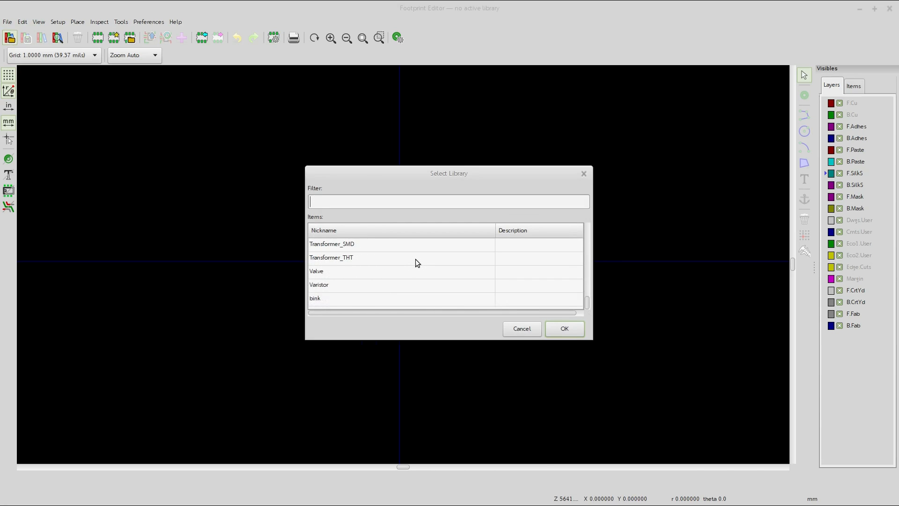
pyautogui.scroll(5, 415, 259)
pyautogui.scroll(5, 415, 265)
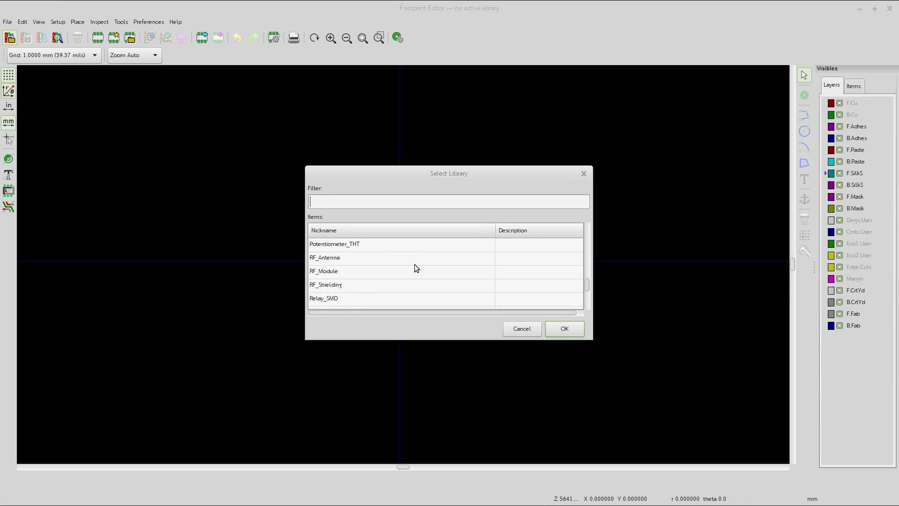
pyautogui.scroll(2, 414, 264)
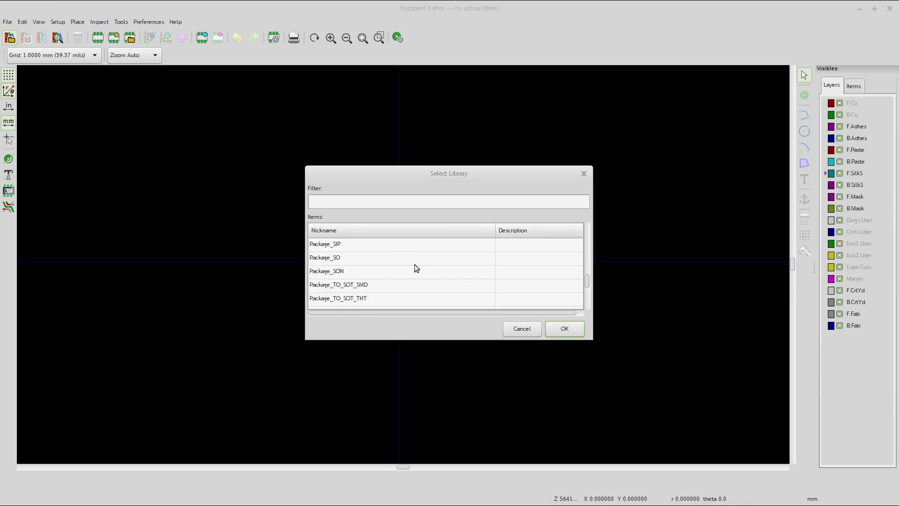
pyautogui.scroll(1, 415, 264)
pyautogui.scroll(5, 415, 264)
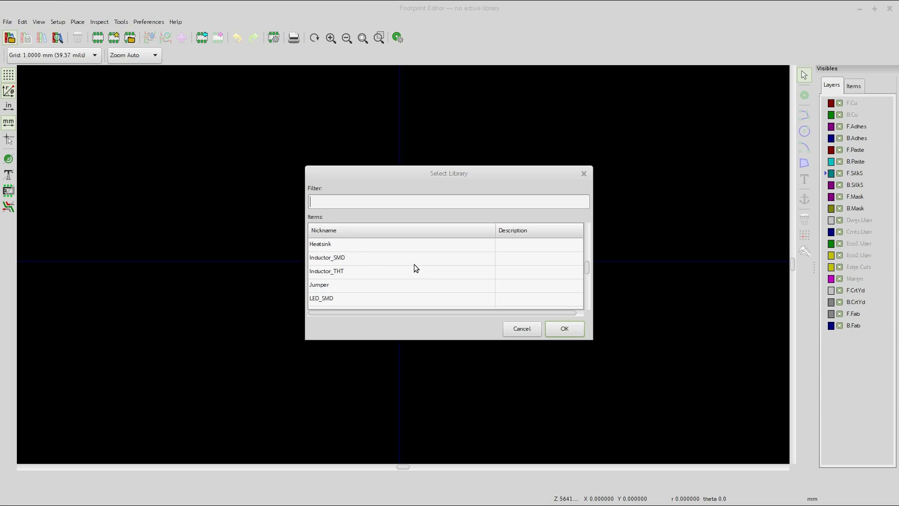
pyautogui.scroll(-3, 411, 267)
pyautogui.click(521, 330)
# Move the Libraries entry to the first row of the global footprint library table and accept the change.
pyautogui.click(158, 24)
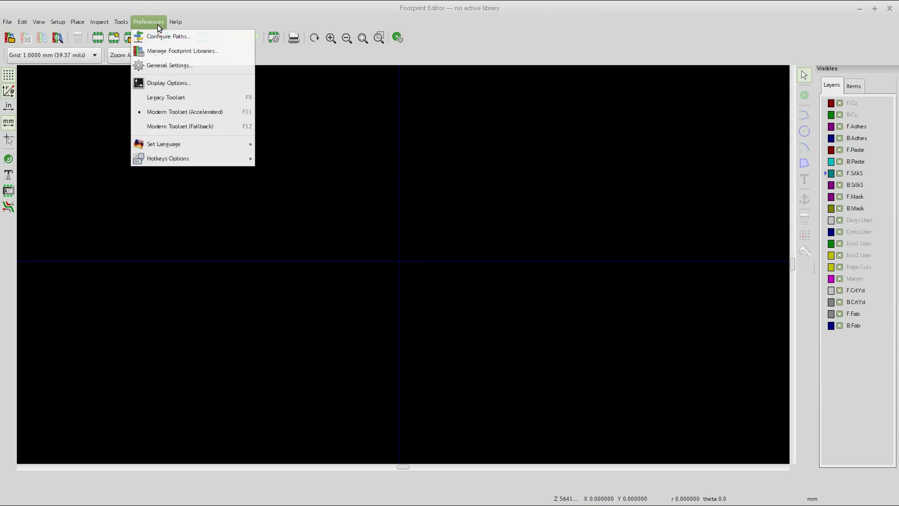
pyautogui.click(173, 51)
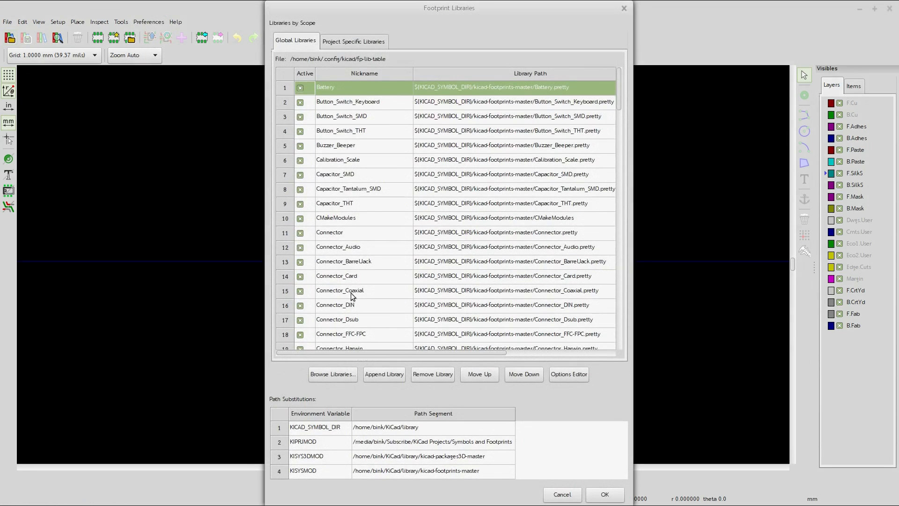
pyautogui.moveTo(619, 86); pyautogui.dragTo(619, 356)
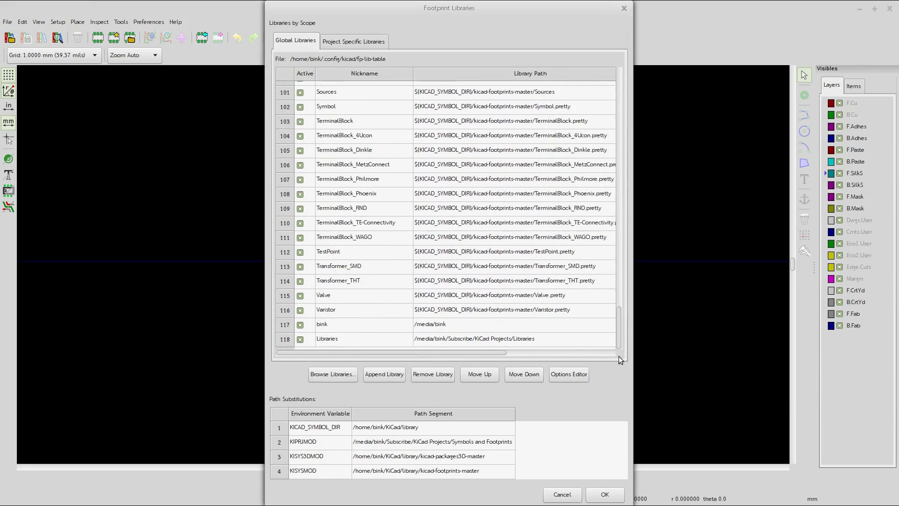
pyautogui.click(280, 342)
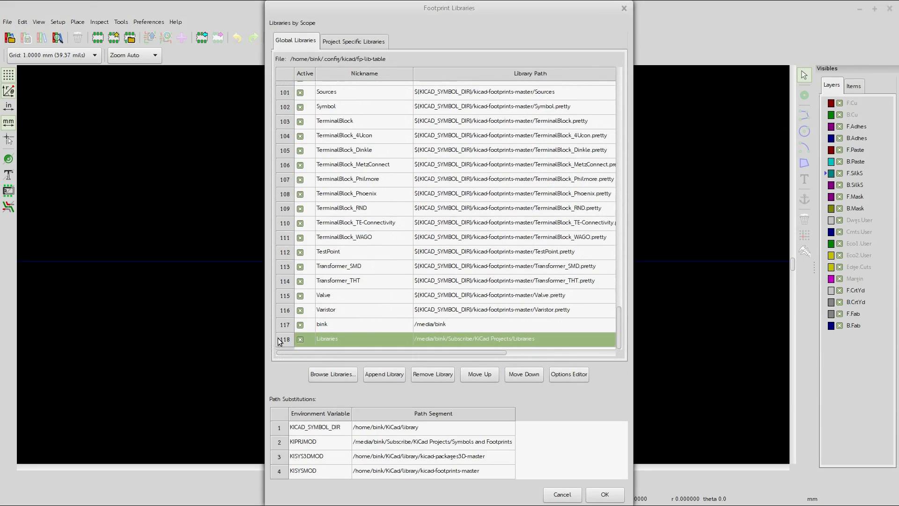
pyautogui.click(483, 375)
pyautogui.click(483, 375)
pyautogui.click(483, 374)
pyautogui.click(482, 375)
pyautogui.click(482, 374)
pyautogui.click(482, 374)
pyautogui.click(483, 374)
pyautogui.click(482, 374)
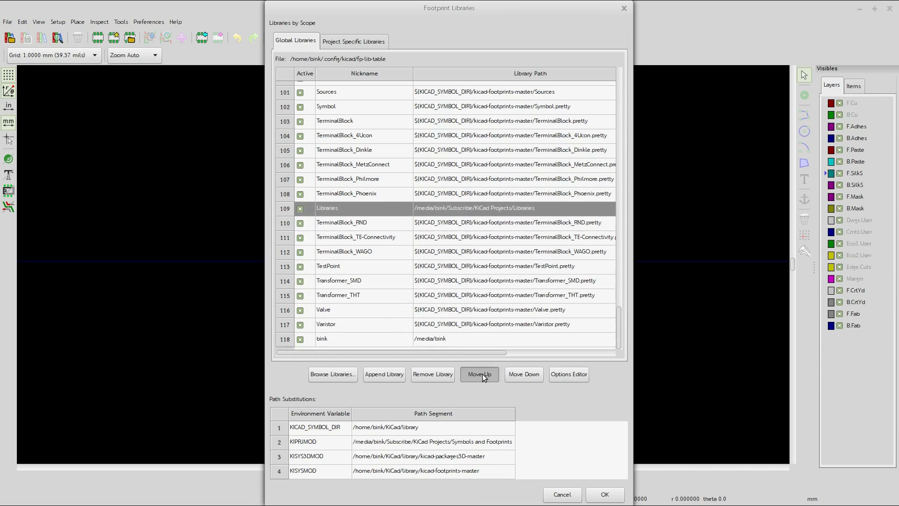
pyautogui.click(482, 374)
pyautogui.click(482, 373)
pyautogui.click(483, 373)
pyautogui.click(483, 373)
pyautogui.click(482, 374)
pyautogui.click(483, 374)
pyautogui.click(483, 374)
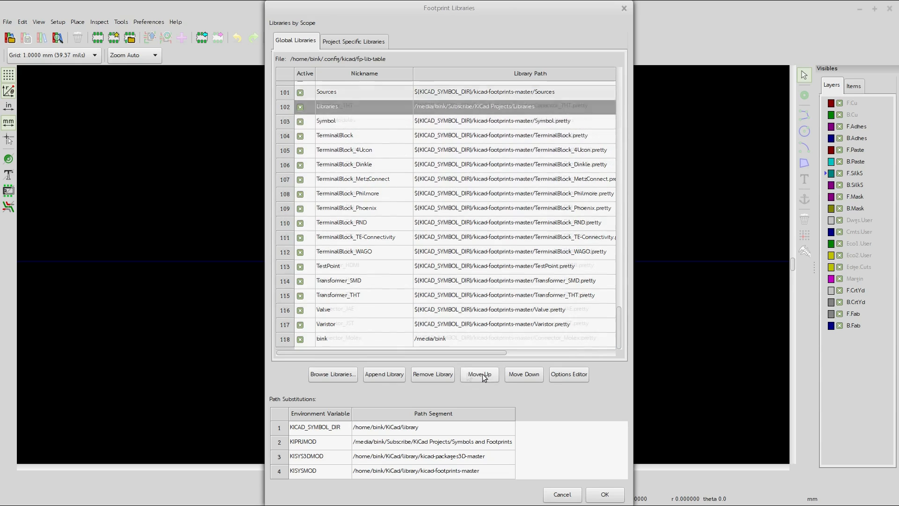
pyautogui.click(464, 374)
pyautogui.click(465, 375)
pyautogui.click(465, 375)
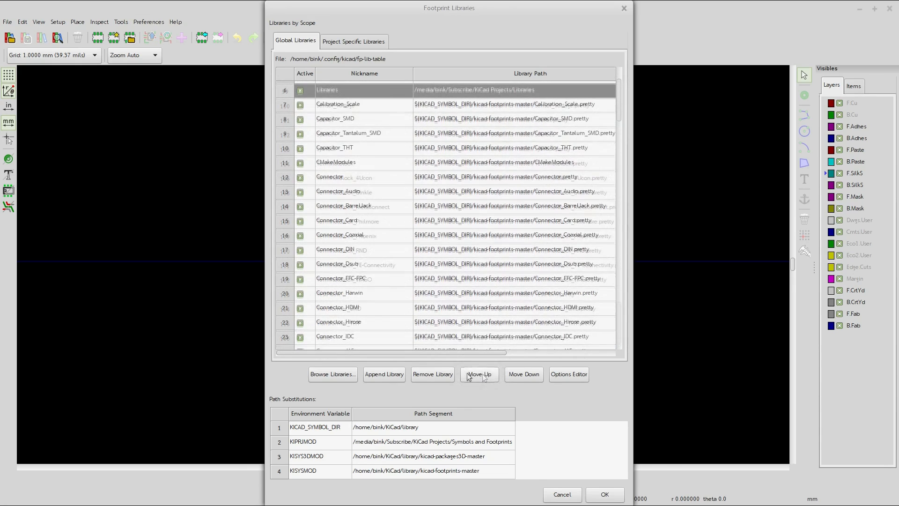
pyautogui.click(464, 375)
pyautogui.click(465, 374)
pyautogui.click(465, 375)
pyautogui.click(464, 375)
pyautogui.click(464, 374)
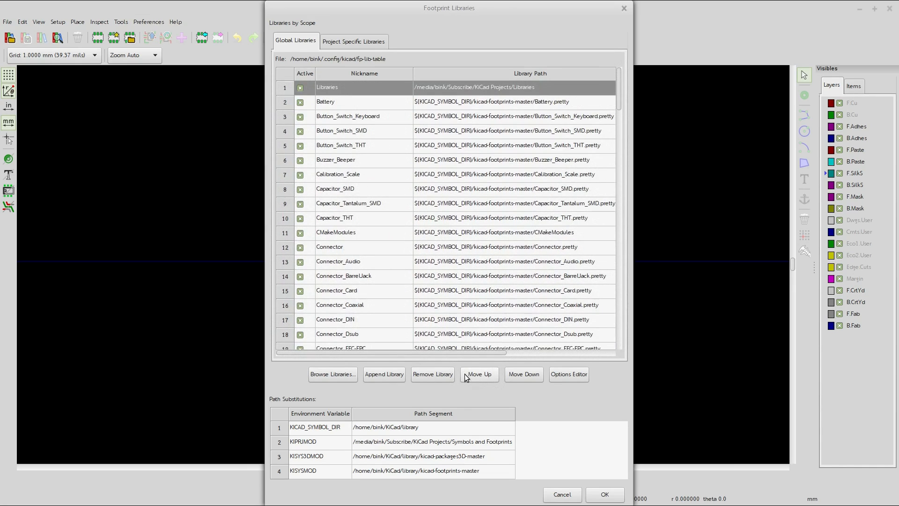
pyautogui.click(602, 491)
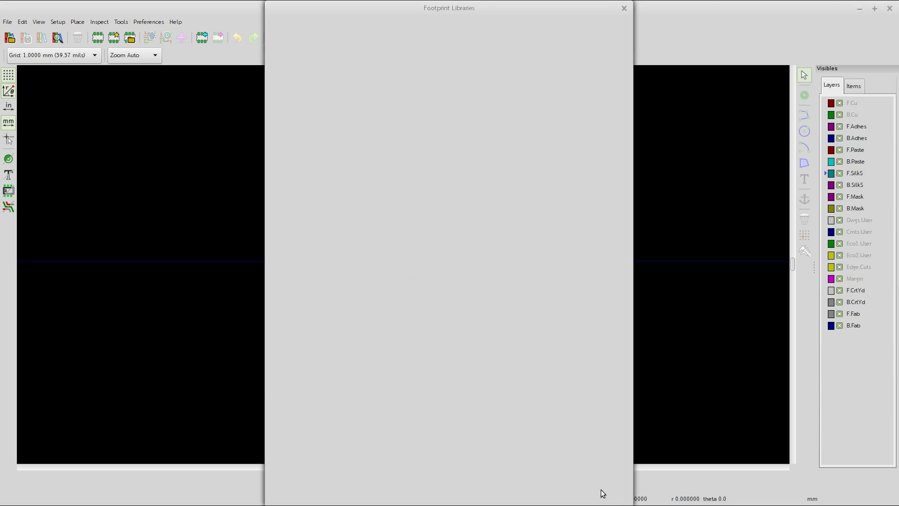
# Check the start of the active library list for the Libraries entry and accept the selection dialog.
pyautogui.click(10, 37)
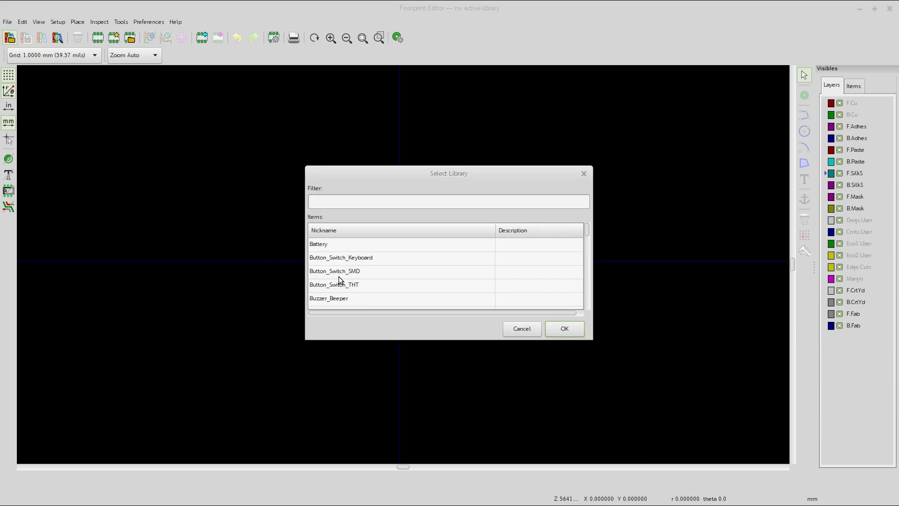
pyautogui.click(564, 328)
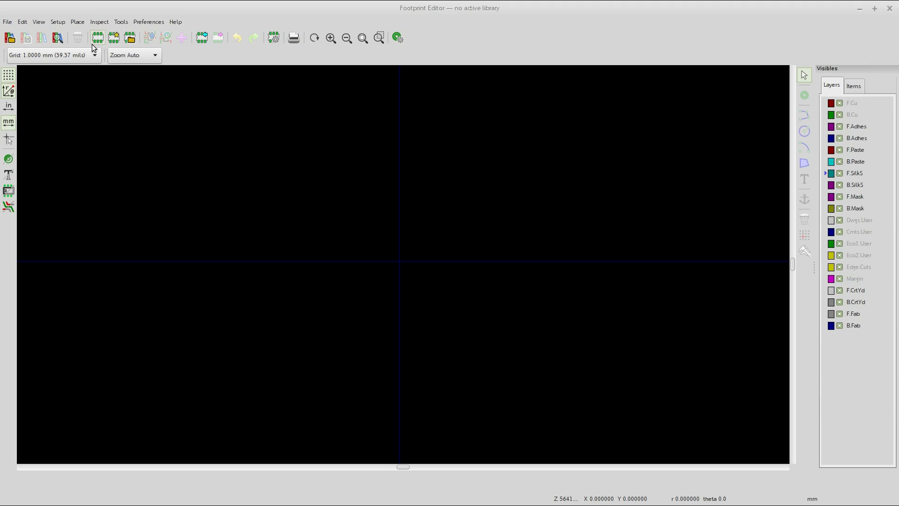
# Rename the Libraries entry in the global footprint library table to +Libraries and accept the table.
pyautogui.click(9, 38)
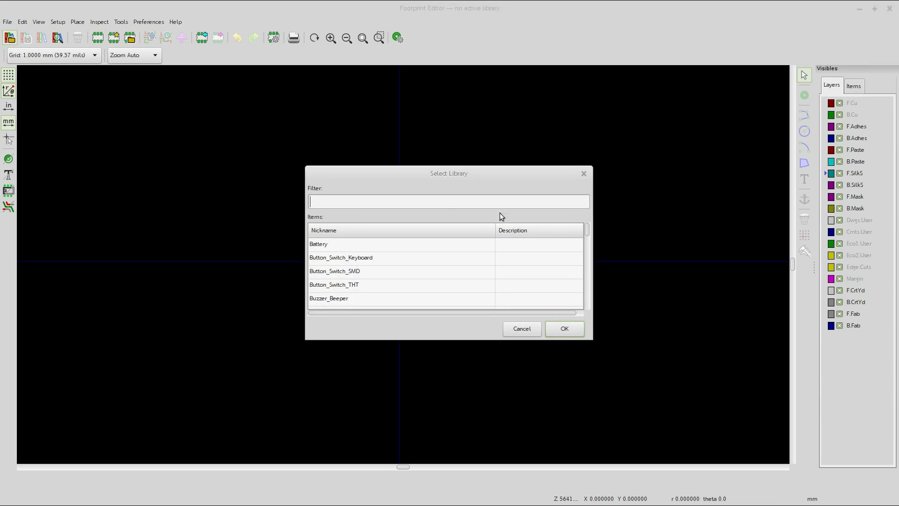
pyautogui.click(521, 324)
pyautogui.click(149, 22)
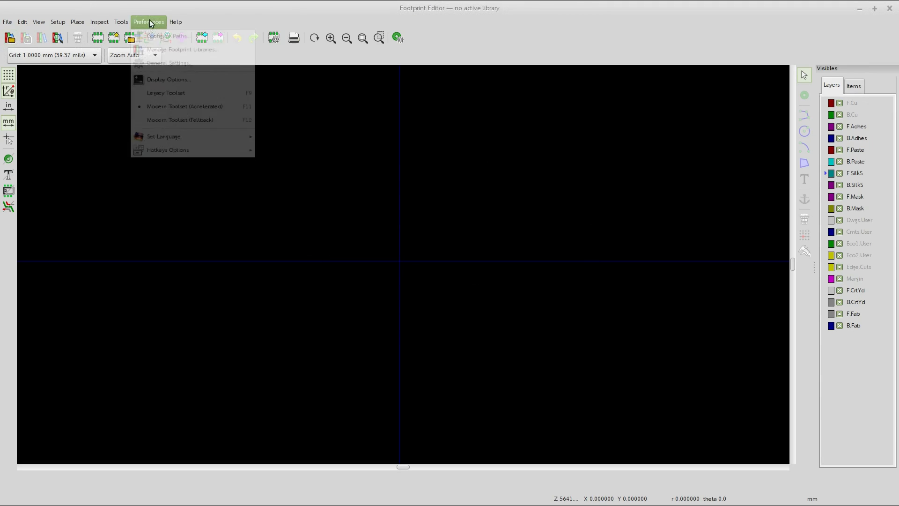
pyautogui.click(144, 24)
pyautogui.click(181, 49)
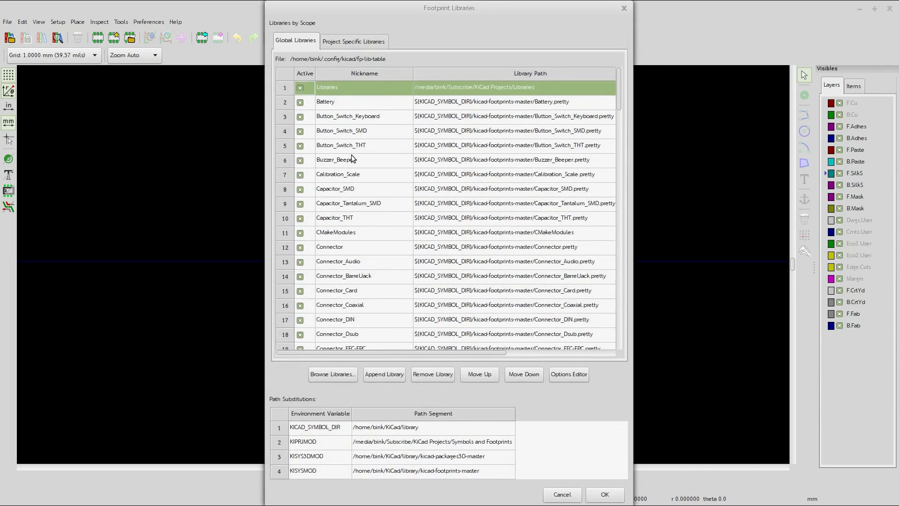
pyautogui.click(323, 87)
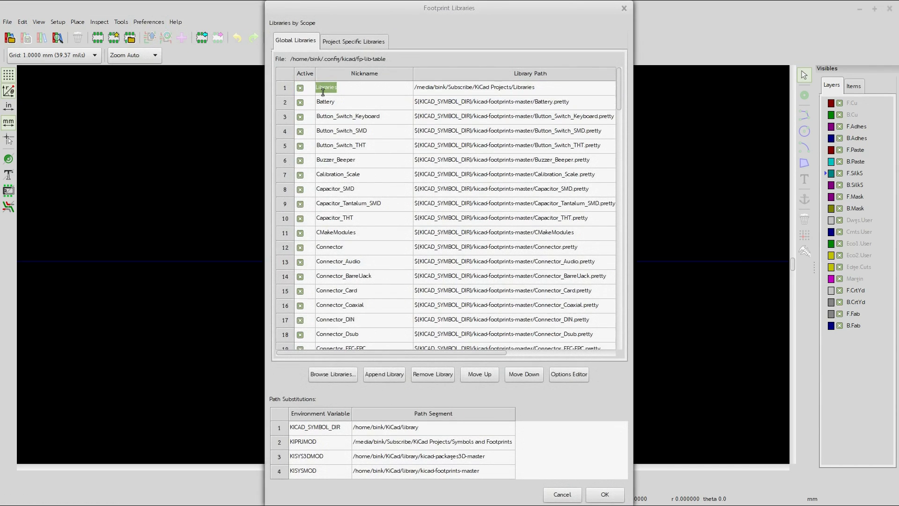
pyautogui.press('Home')
pyautogui.write('+')
pyautogui.click(604, 494)
# Set +Libraries as the active footprint library.
pyautogui.click(10, 38)
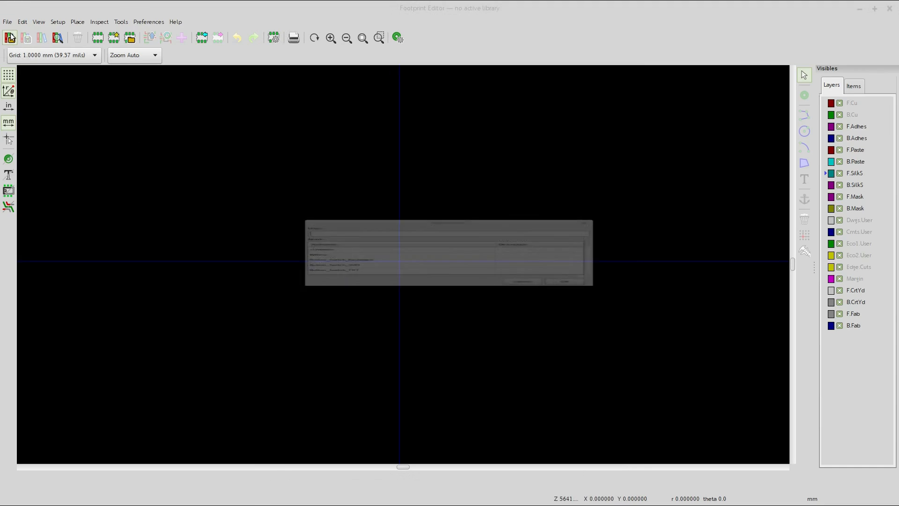
pyautogui.click(327, 245)
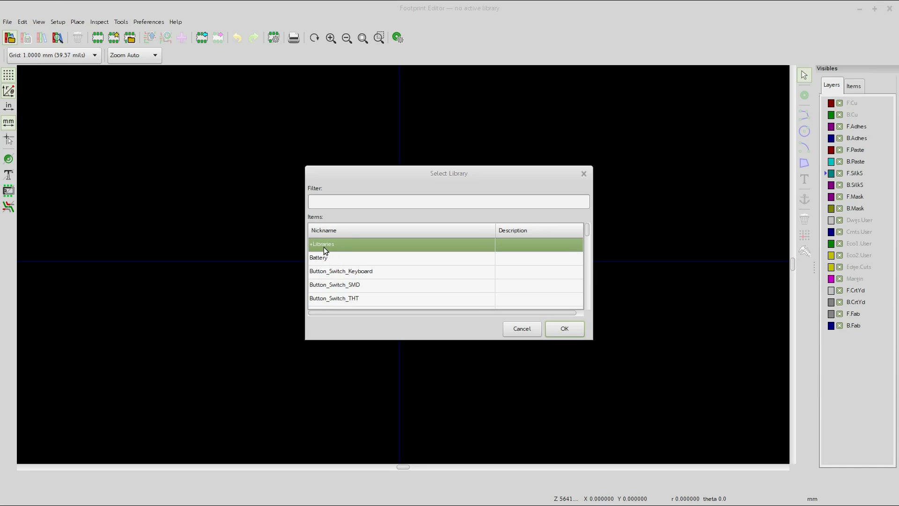
pyautogui.click(565, 328)
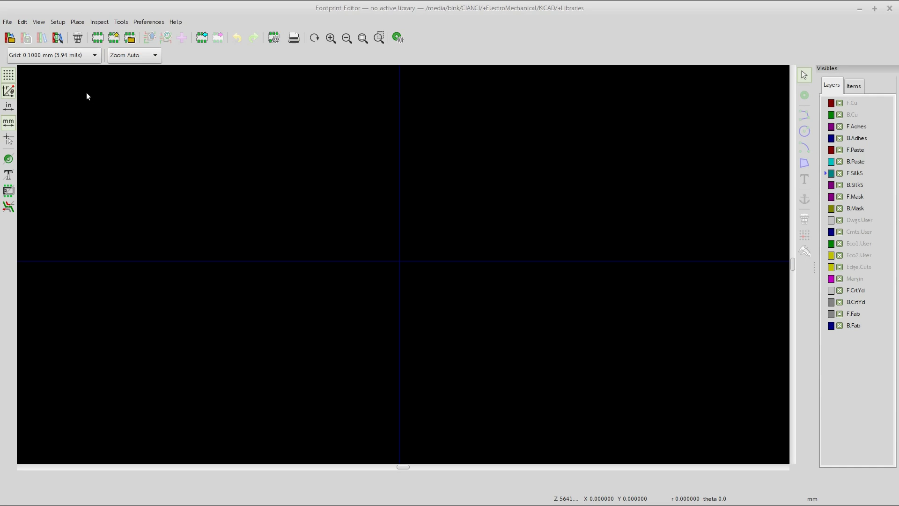
# Create a new footprint named Regulator-3.3v-1117 in the active library.
pyautogui.click(97, 38)
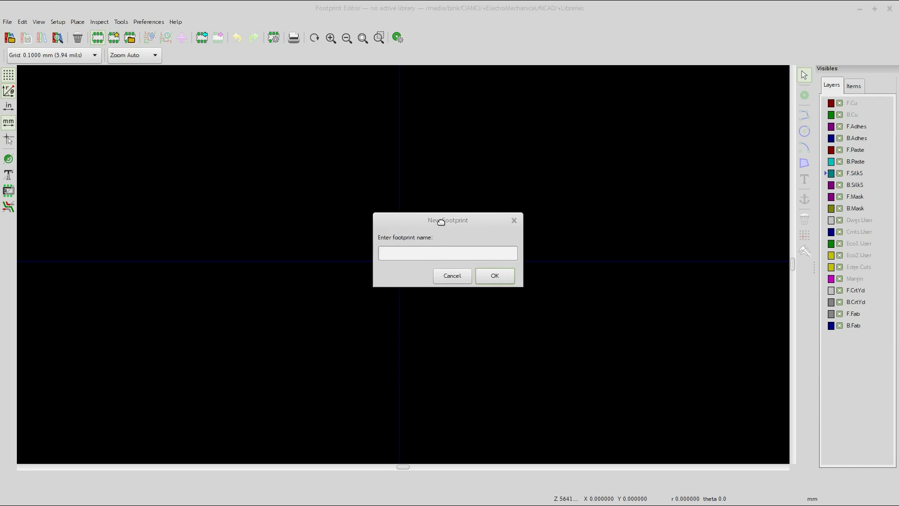
pyautogui.moveTo(444, 231); pyautogui.dragTo(406, 192)
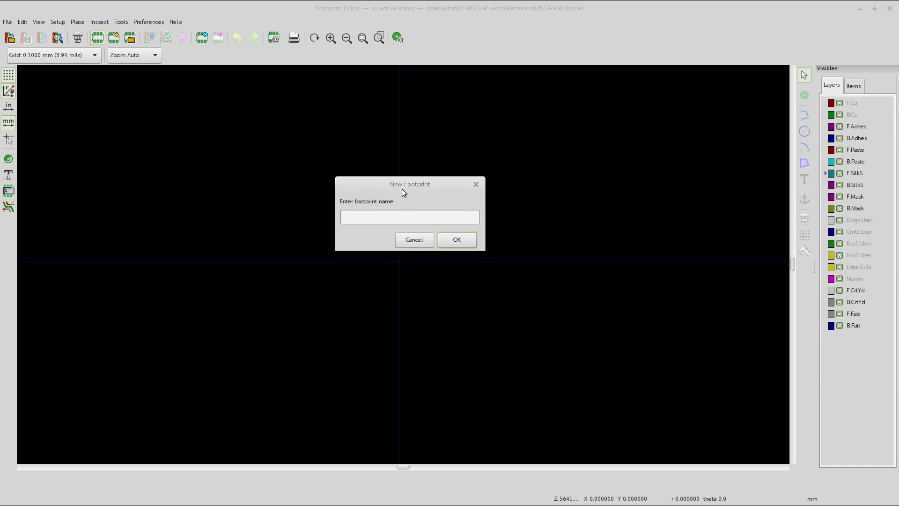
pyautogui.moveTo(402, 188); pyautogui.dragTo(404, 198)
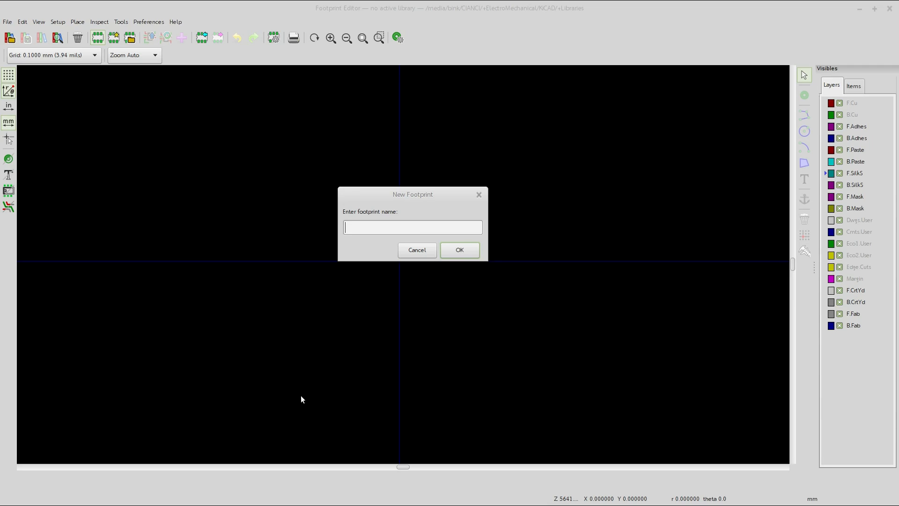
pyautogui.write('R')
pyautogui.write('es')
pyautogui.write('ul')
pyautogui.write('at')
pyautogui.write('or')
pyautogui.write('-')
pyautogui.write('3.3')
pyautogui.write('v')
pyautogui.write('-')
pyautogui.write('11')
pyautogui.write('17')
pyautogui.click(473, 250)
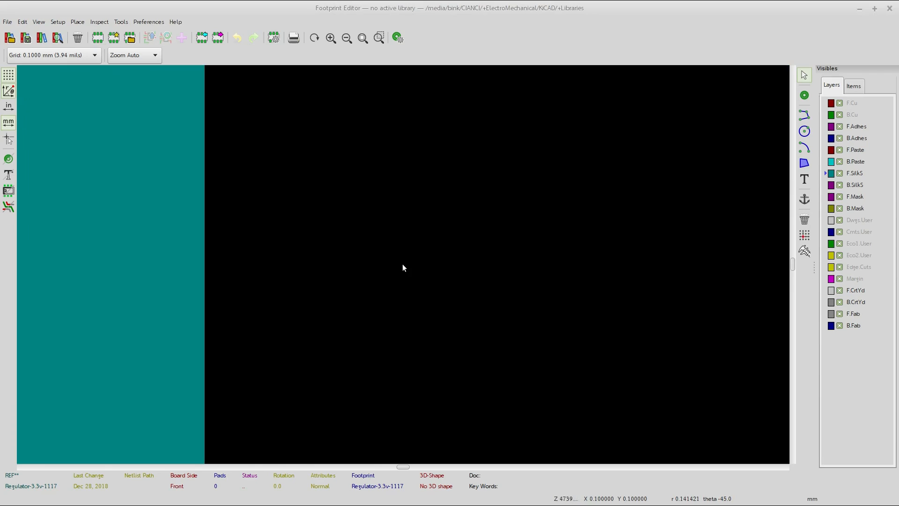
# Move the footprint name text well above the origin and place the REF** text above the name.
pyautogui.scroll(-10, 402, 264)
pyautogui.scroll(3, 403, 264)
pyautogui.scroll(-3, 403, 265)
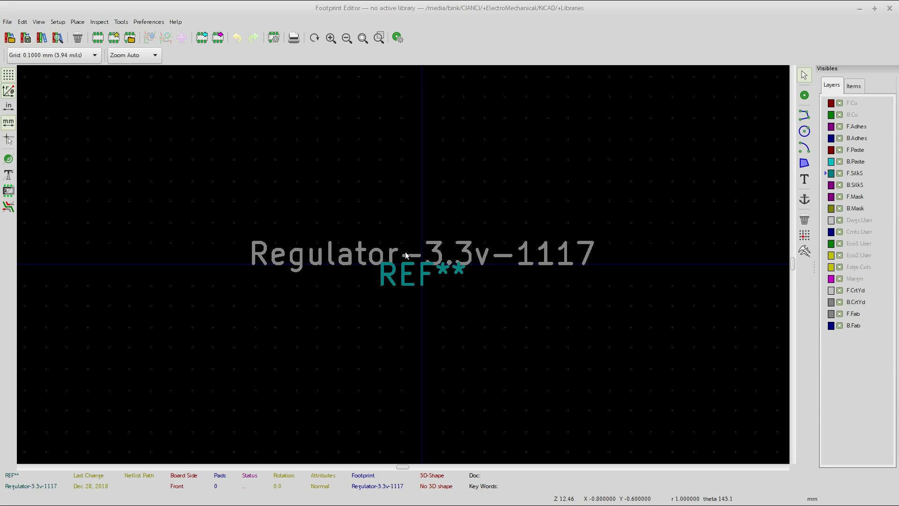
pyautogui.moveTo(406, 256); pyautogui.dragTo(424, 116)
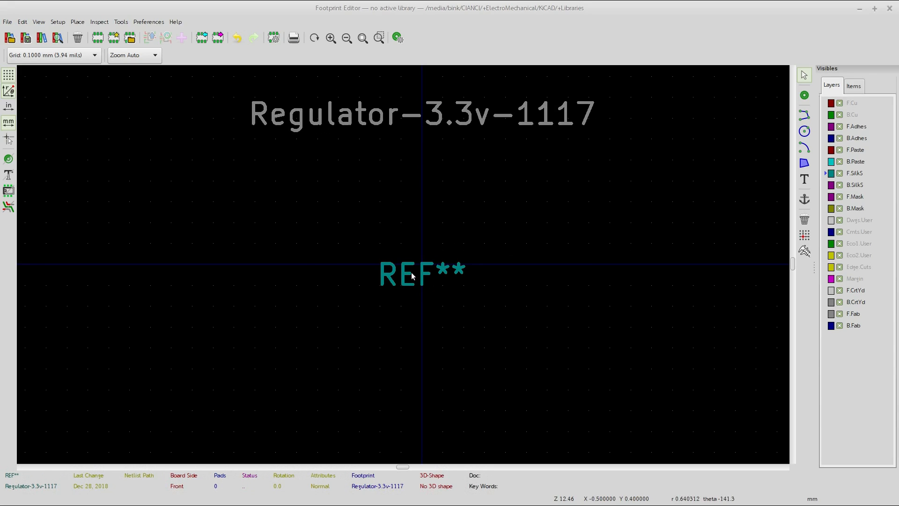
pyautogui.moveTo(412, 276); pyautogui.dragTo(414, 103)
# Examine the grid dots around the origin at several magnifications.
pyautogui.scroll(-1, 403, 268)
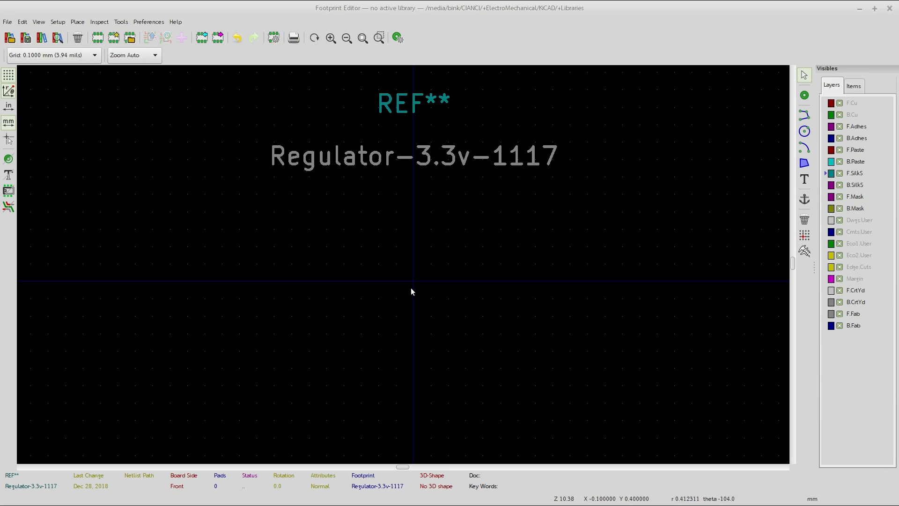
pyautogui.scroll(1, 411, 289)
pyautogui.scroll(6, 403, 267)
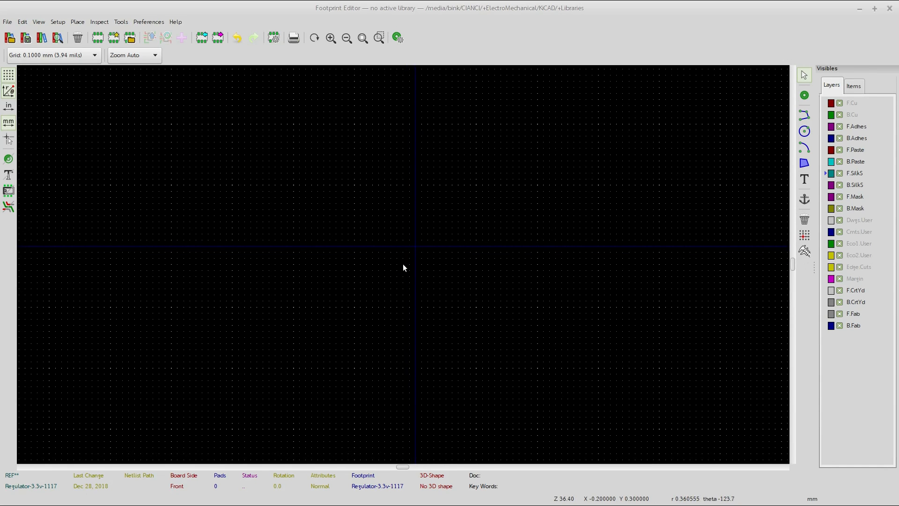
pyautogui.scroll(-6, 403, 267)
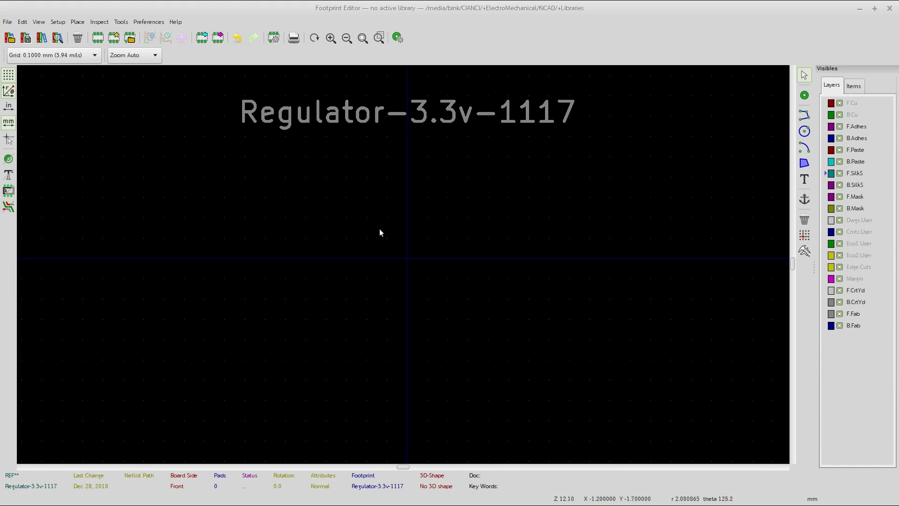
pyautogui.scroll(2, 375, 248)
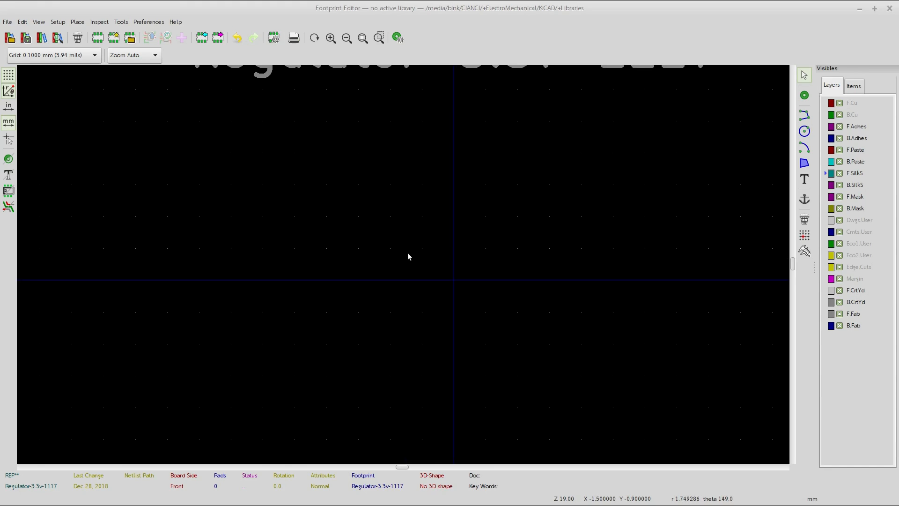
pyautogui.scroll(2, 405, 259)
pyautogui.scroll(5, 392, 271)
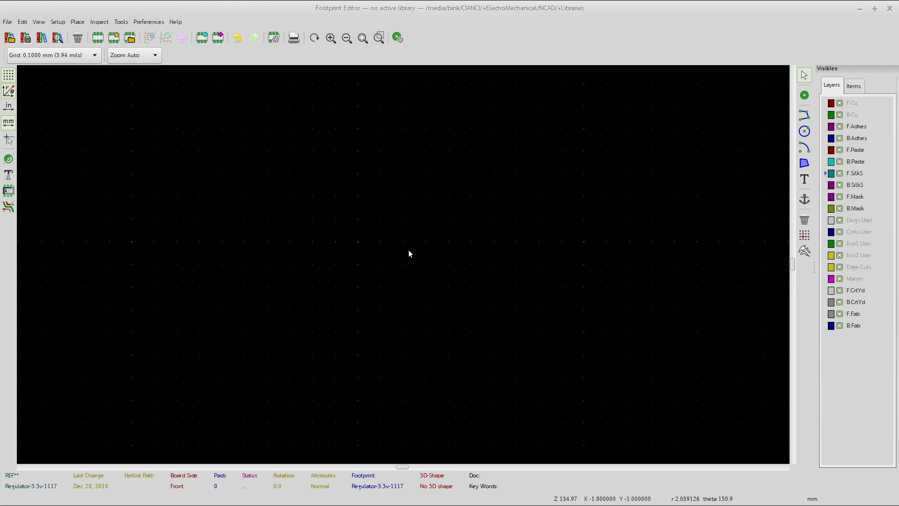
pyautogui.scroll(-8, 395, 268)
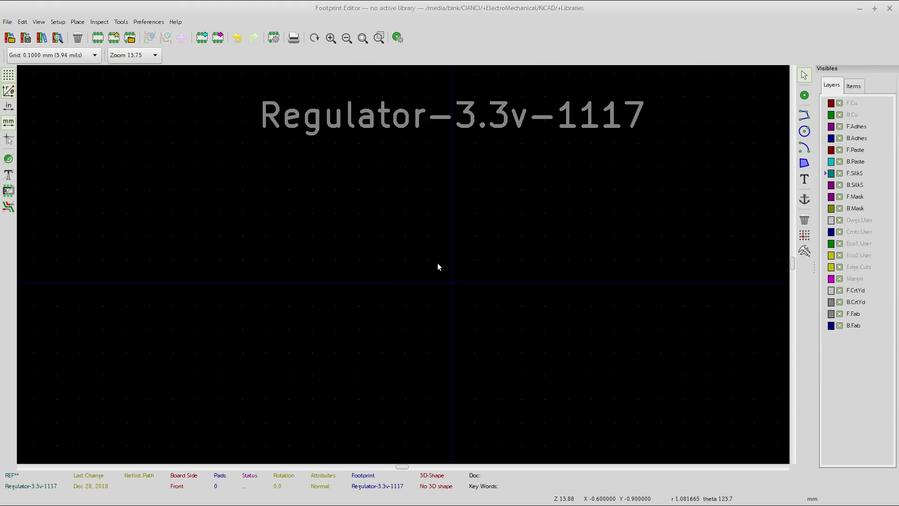
pyautogui.moveTo(483, 296); pyautogui.dragTo(443, 296, button='middle')
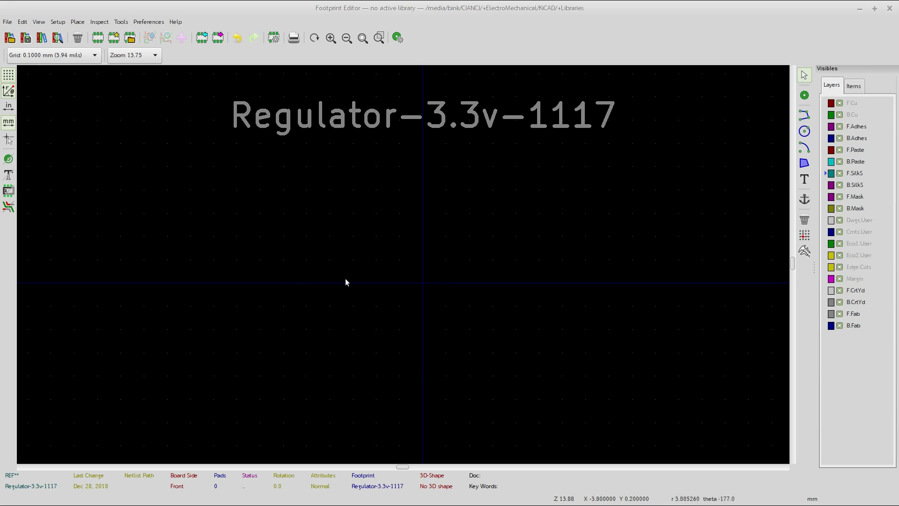
# Set the grid to 1.0000 mm and check its spacing around the origin.
pyautogui.click(86, 55)
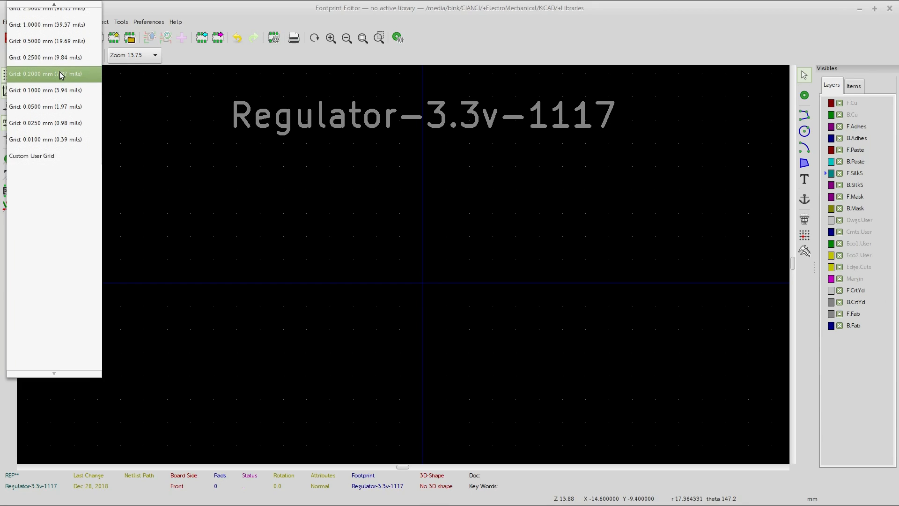
pyautogui.scroll(2, 54, 28)
pyautogui.click(53, 26)
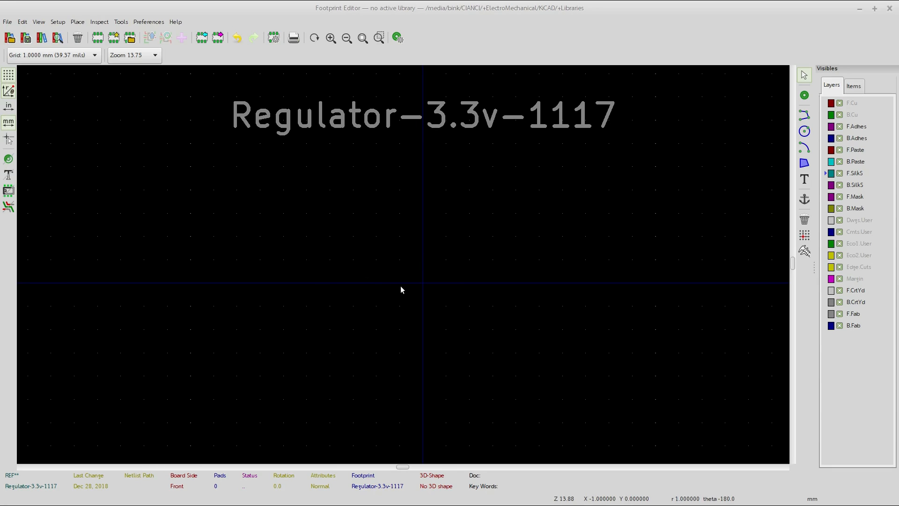
pyautogui.scroll(5, 402, 288)
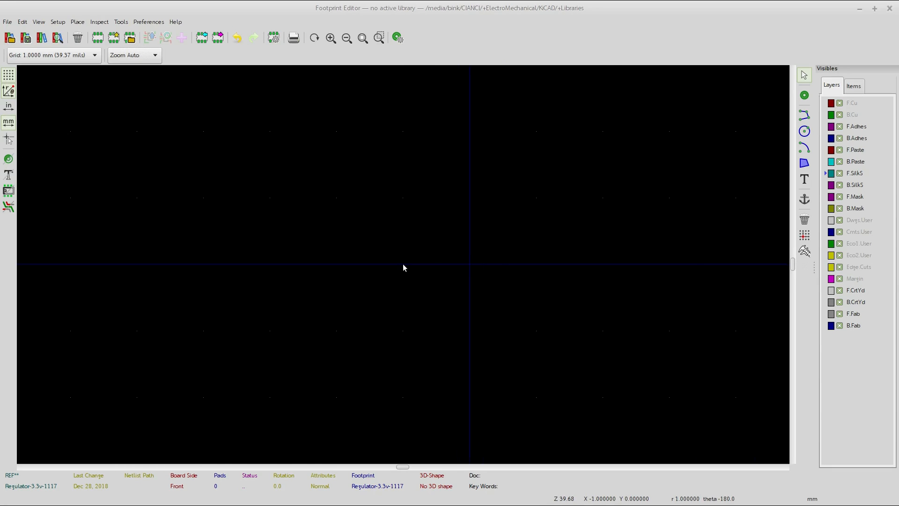
pyautogui.scroll(-5, 402, 268)
pyautogui.scroll(2, 403, 268)
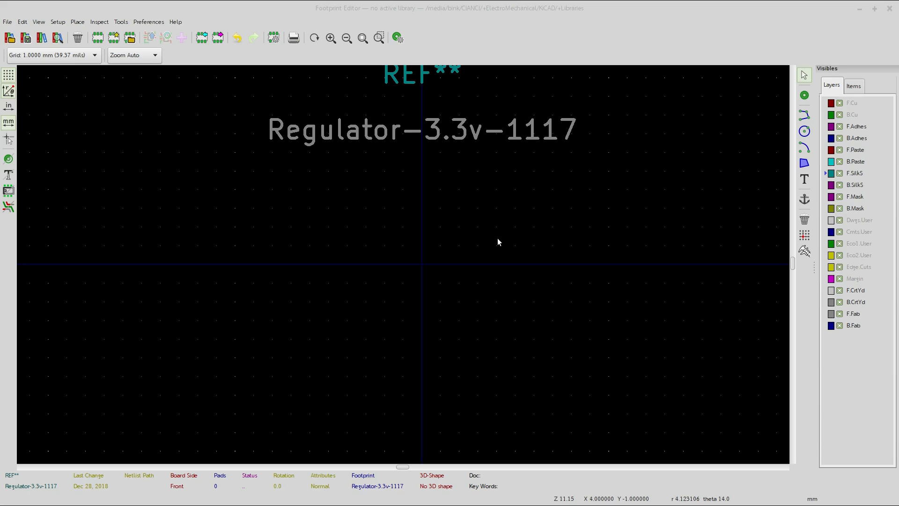
# Place pad 1 at X 4 mm, Y 1 mm and end pad placement.
pyautogui.click(804, 95)
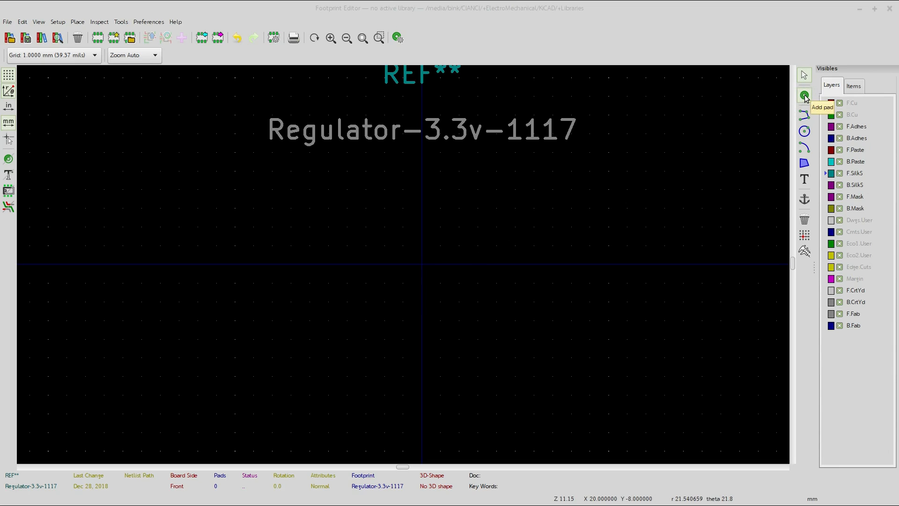
pyautogui.click(497, 283)
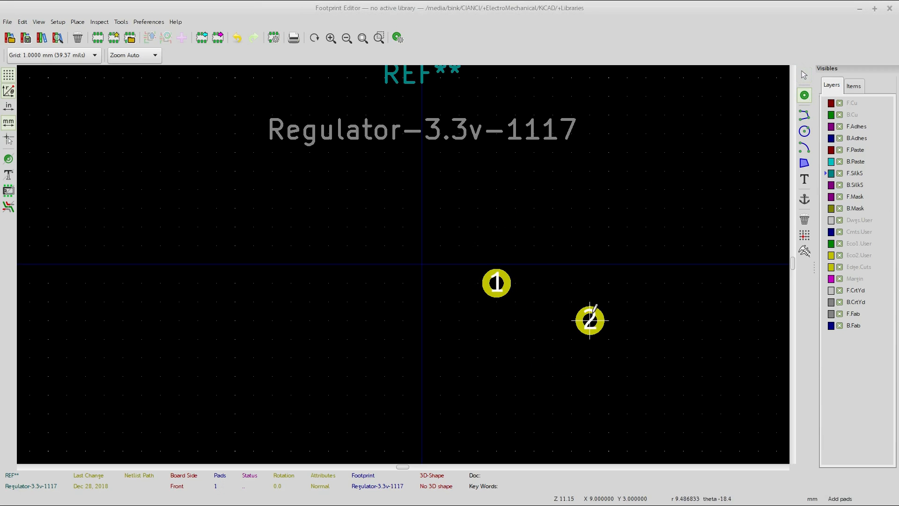
pyautogui.press('Escape')
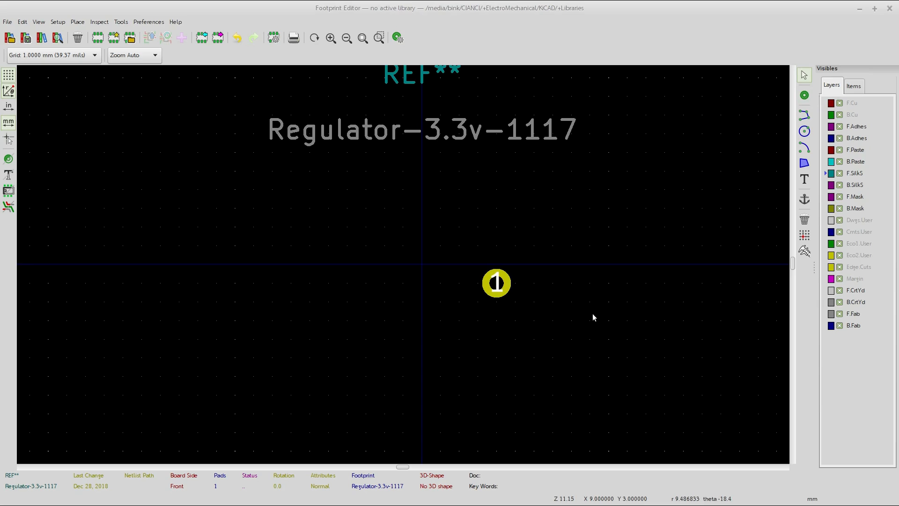
# Try out pad 1 as a rectangular SMD pad with an X size of 3 mm, and discard the changes.
pyautogui.doubleClick(495, 285)
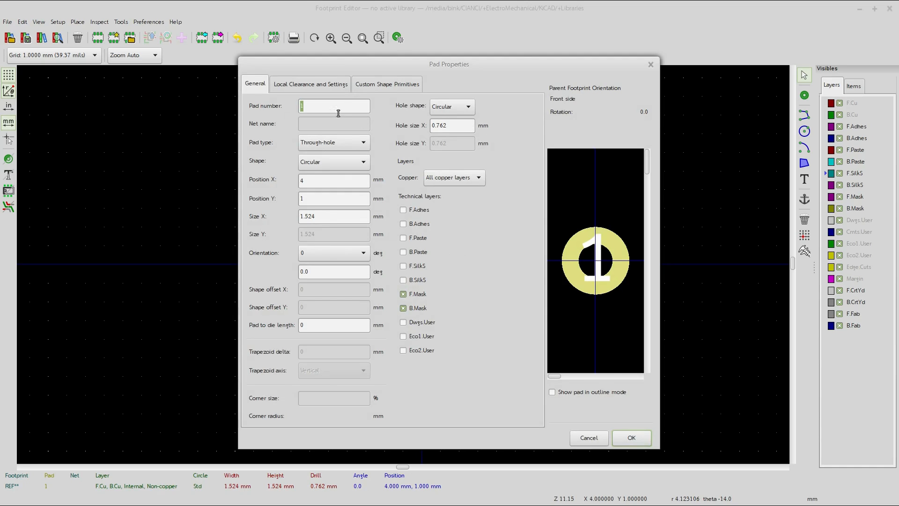
pyautogui.click(351, 143)
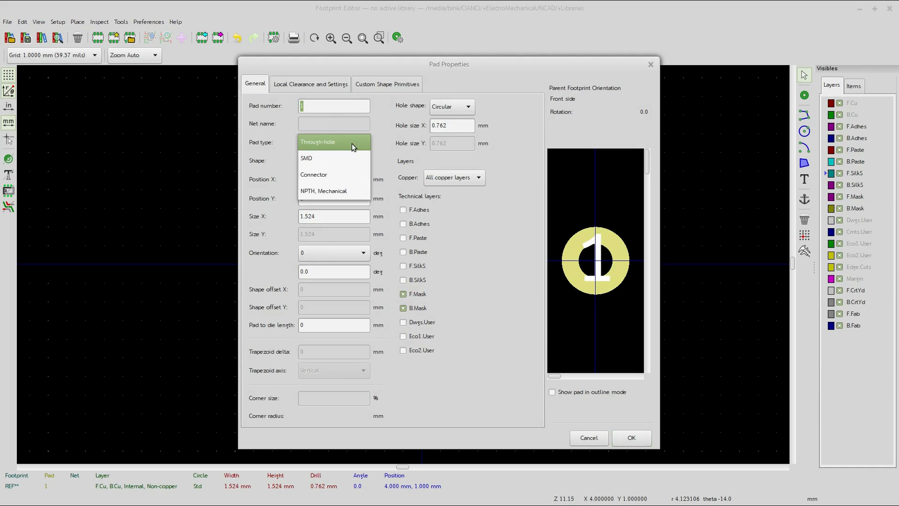
pyautogui.click(328, 161)
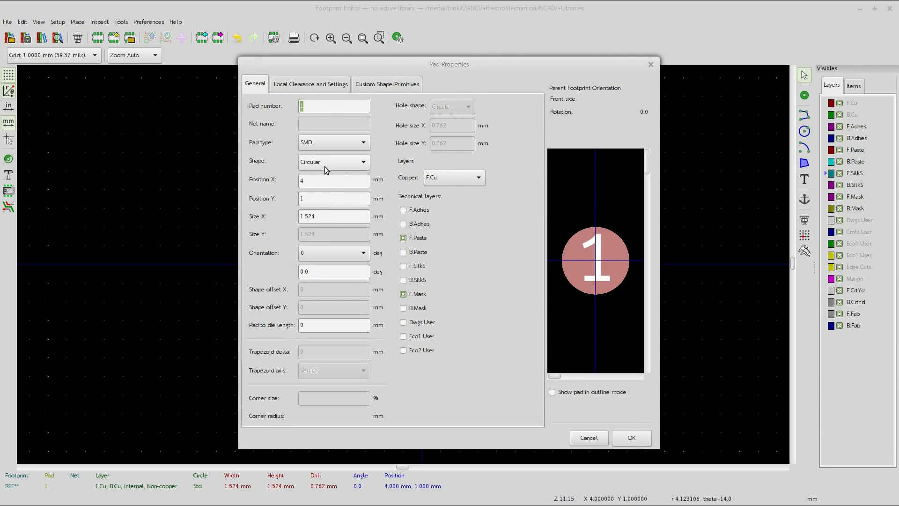
pyautogui.click(324, 167)
pyautogui.click(320, 195)
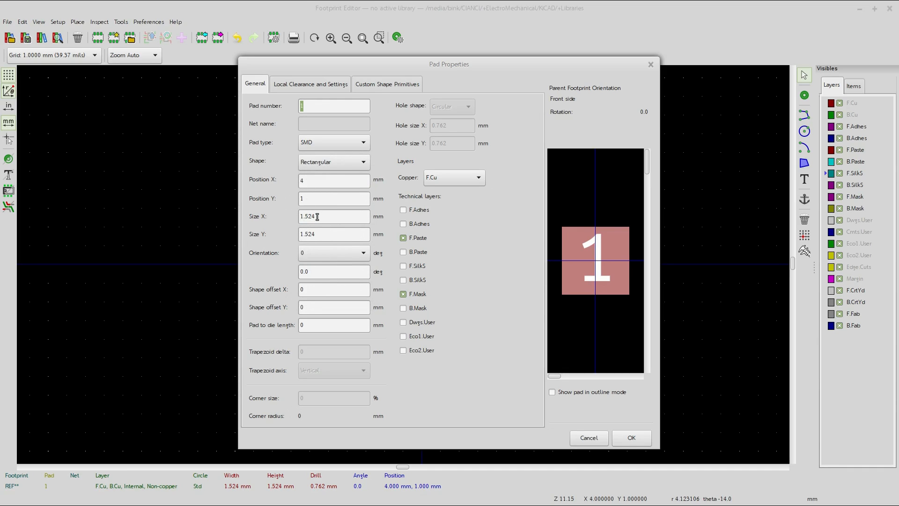
pyautogui.moveTo(327, 219); pyautogui.dragTo(300, 216)
pyautogui.write('3')
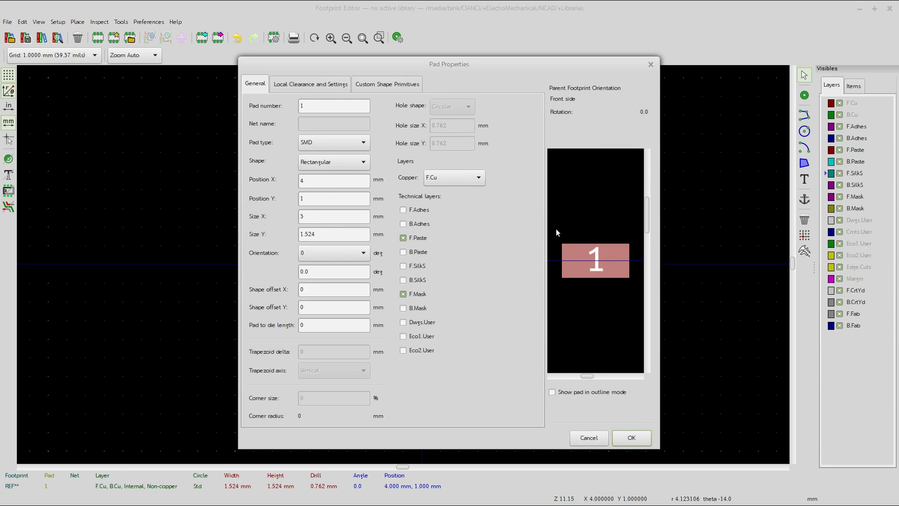
pyautogui.click(590, 439)
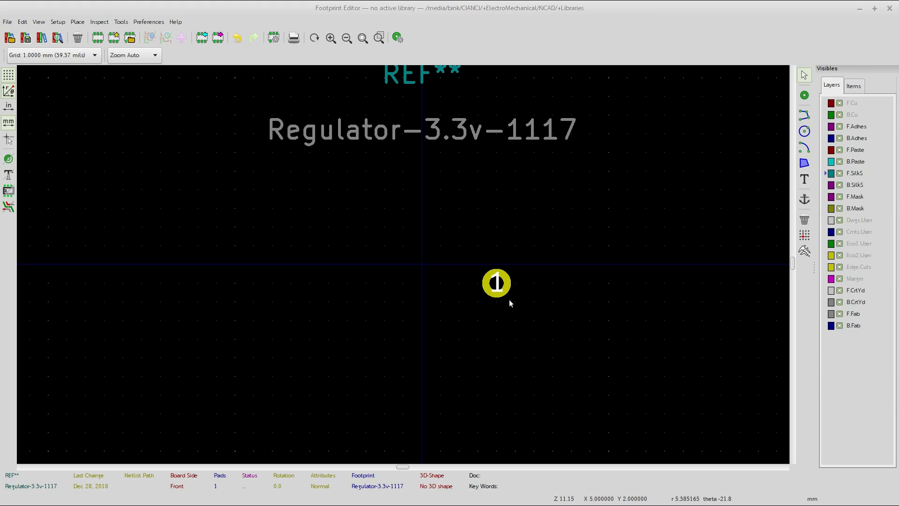
# Place pad 2 at the footprint's origin.
pyautogui.click(804, 96)
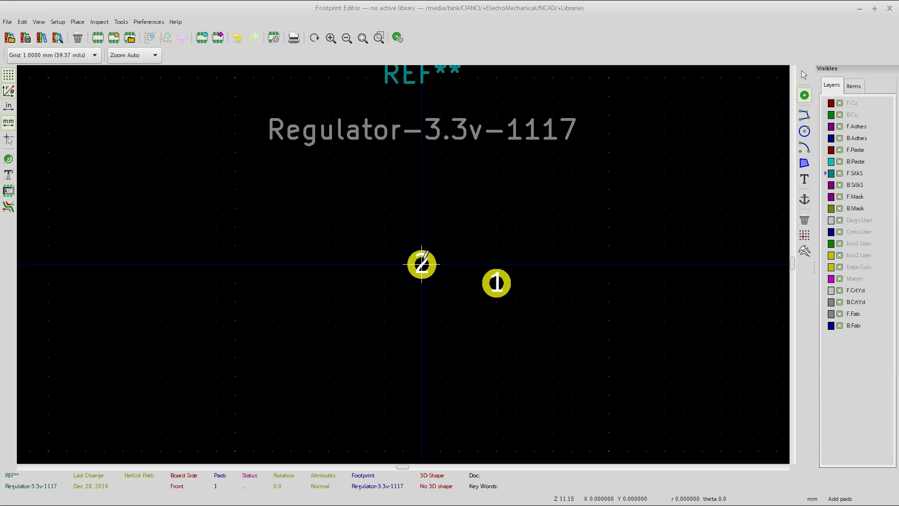
pyautogui.click(421, 264)
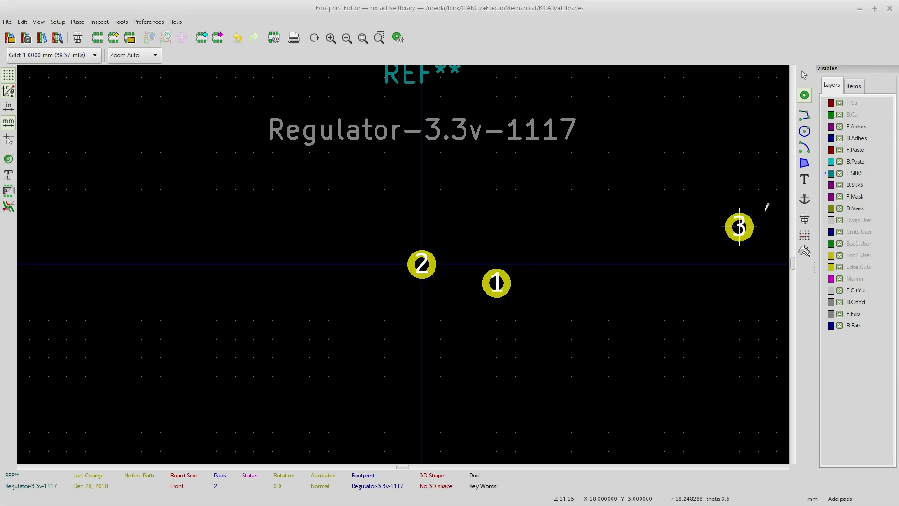
# Place pad 3 at X -4 mm, Y 0 mm, end pad placement, and move pad 1 to X 4 mm, Y 0 mm.
pyautogui.click(346, 265)
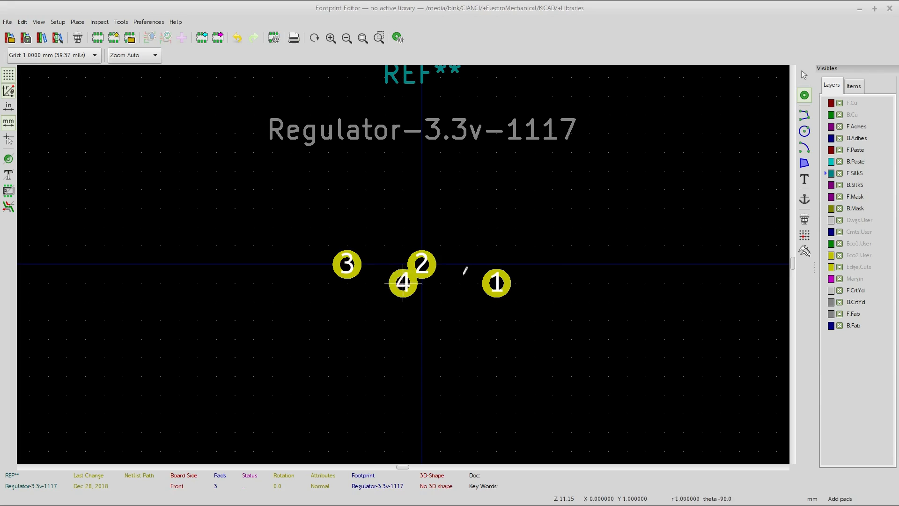
pyautogui.press('Escape')
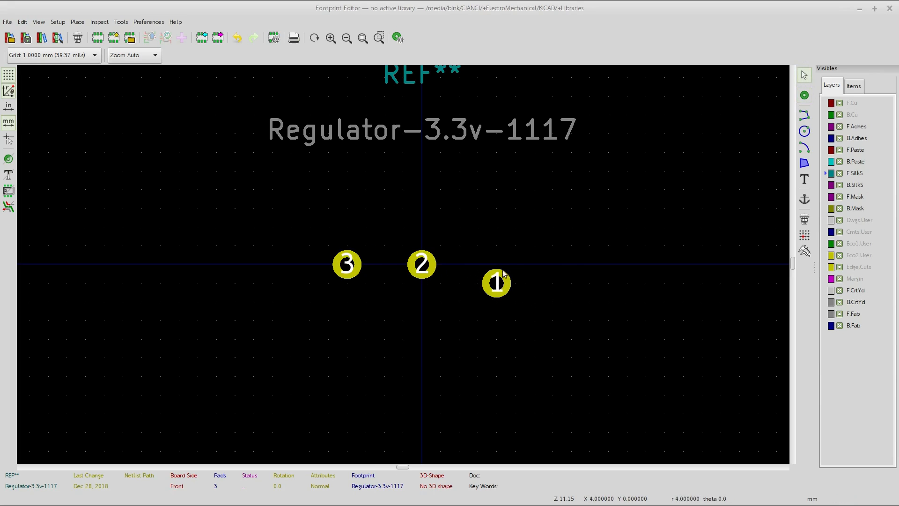
pyautogui.moveTo(502, 285); pyautogui.dragTo(487, 270)
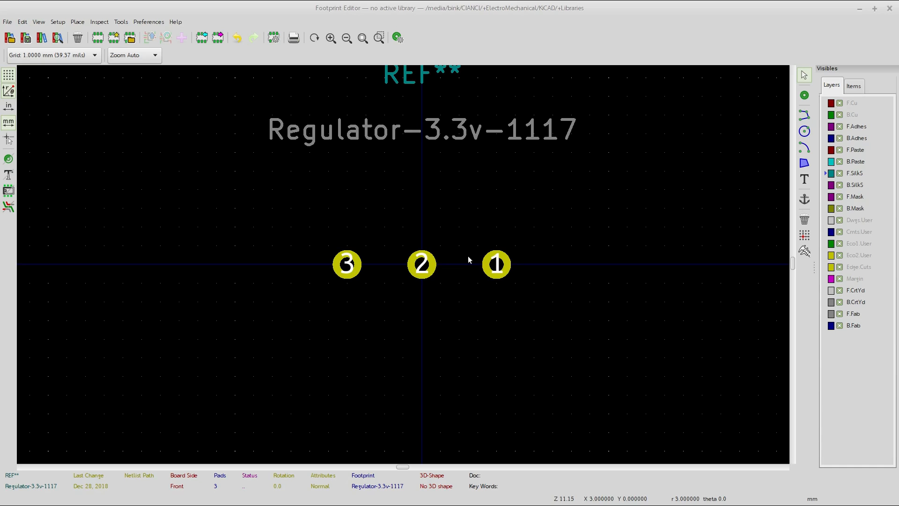
pyautogui.scroll(1, 443, 298)
pyautogui.moveTo(386, 208); pyautogui.dragTo(424, 370, button='middle')
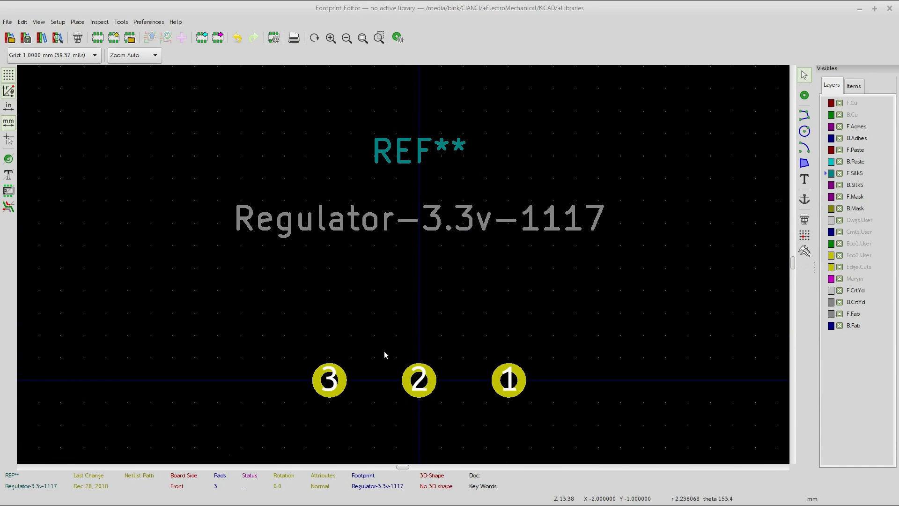
pyautogui.scroll(5, 395, 287)
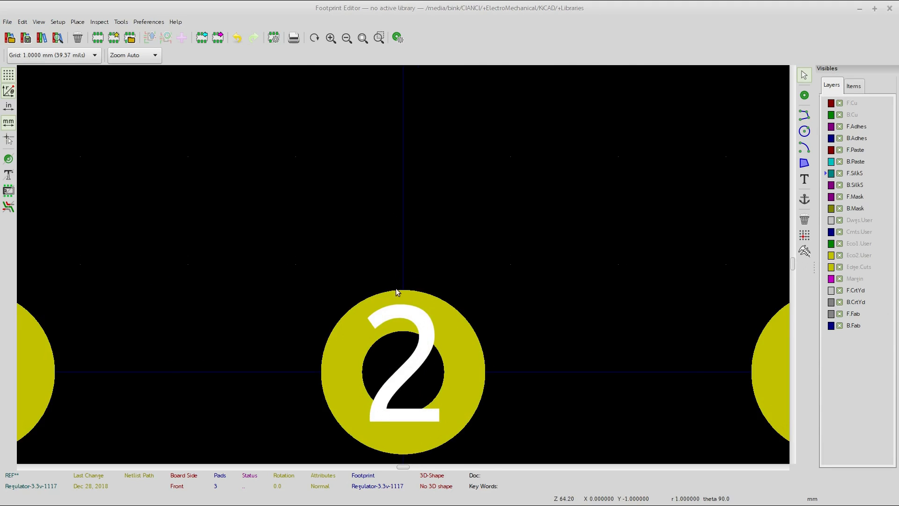
pyautogui.scroll(-6, 396, 287)
pyautogui.scroll(3, 402, 265)
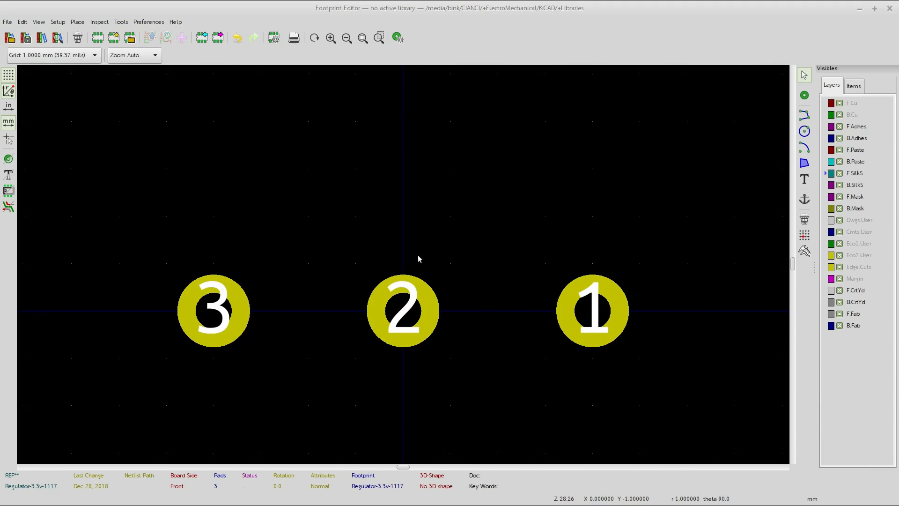
pyautogui.moveTo(418, 256); pyautogui.dragTo(429, 328, button='middle')
pyautogui.scroll(-8, 401, 261)
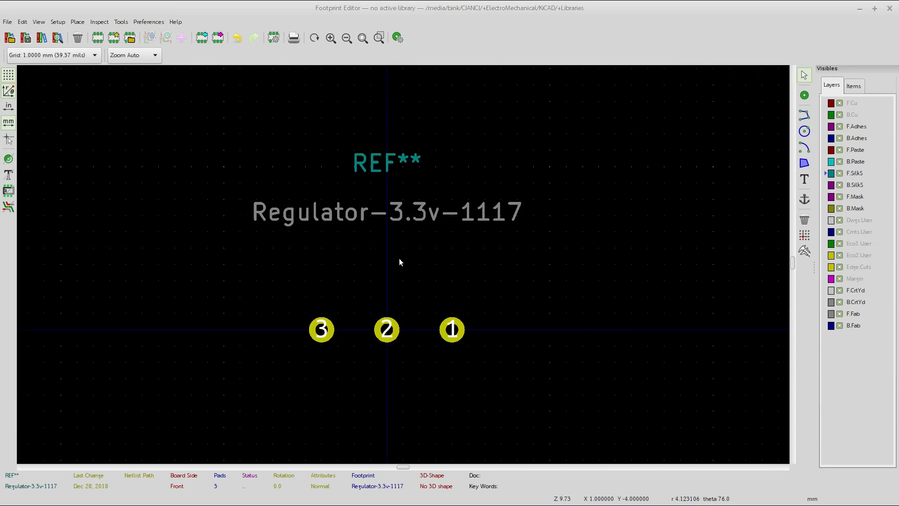
pyautogui.scroll(3, 411, 262)
pyautogui.scroll(5, 410, 262)
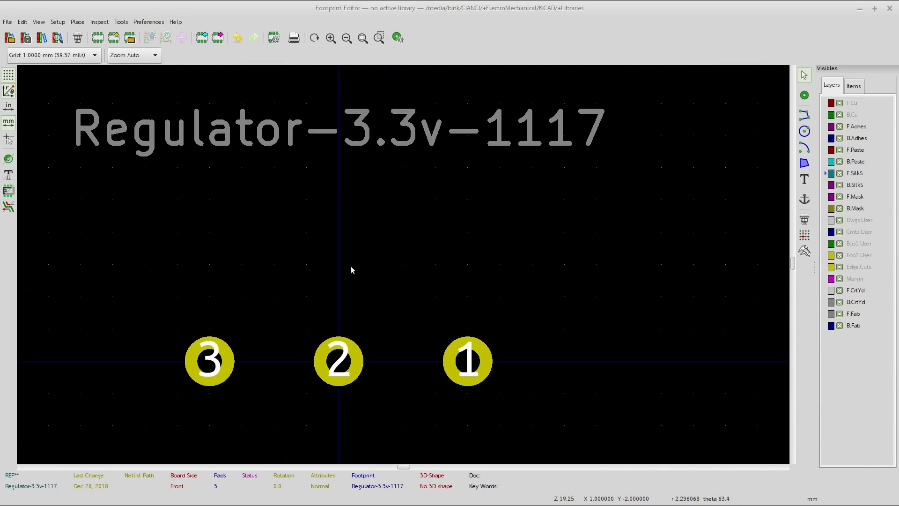
pyautogui.scroll(-4, 351, 269)
pyautogui.scroll(6, 407, 265)
pyautogui.scroll(-1, 405, 262)
pyautogui.moveTo(425, 190); pyautogui.dragTo(436, 273, button='middle')
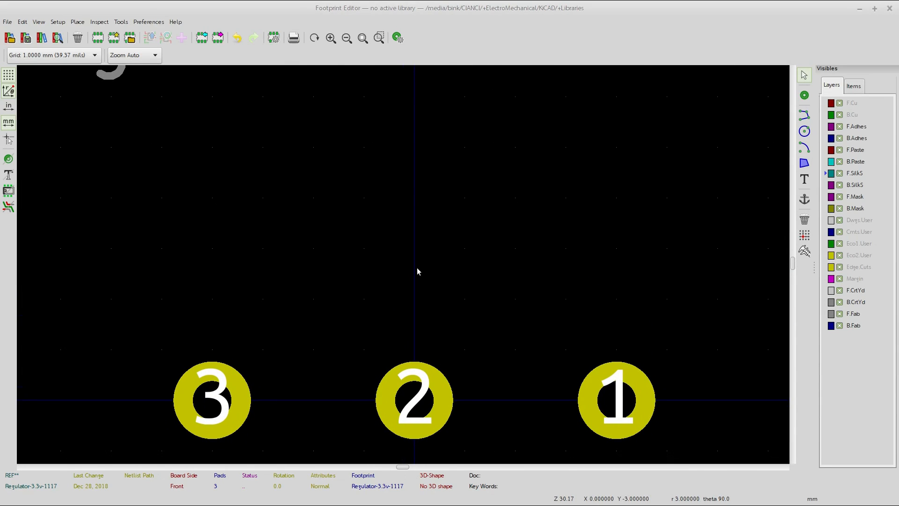
pyautogui.scroll(-6, 407, 300)
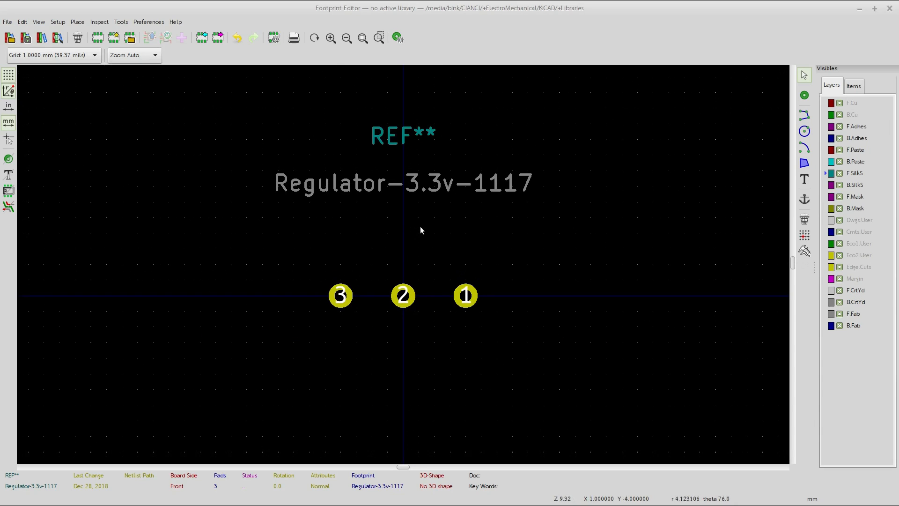
pyautogui.moveTo(420, 226); pyautogui.dragTo(432, 328, button='middle')
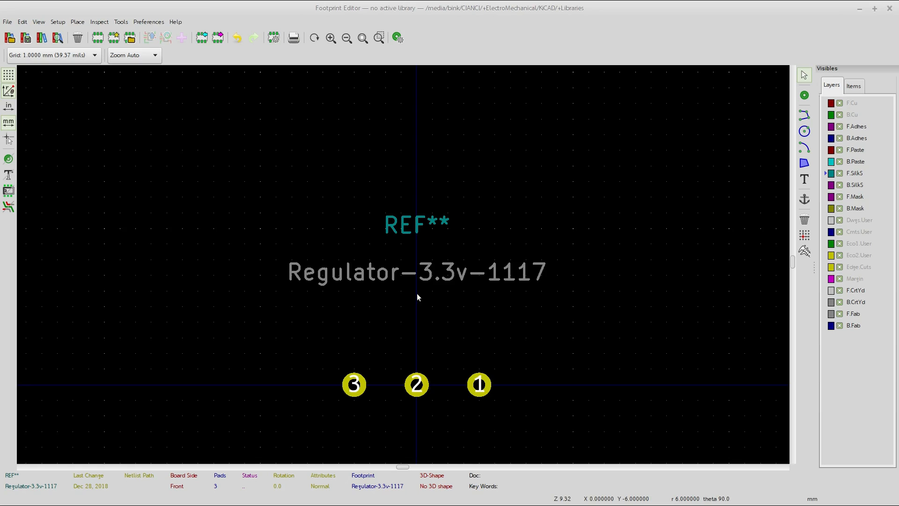
pyautogui.moveTo(417, 293); pyautogui.dragTo(420, 263, button='middle')
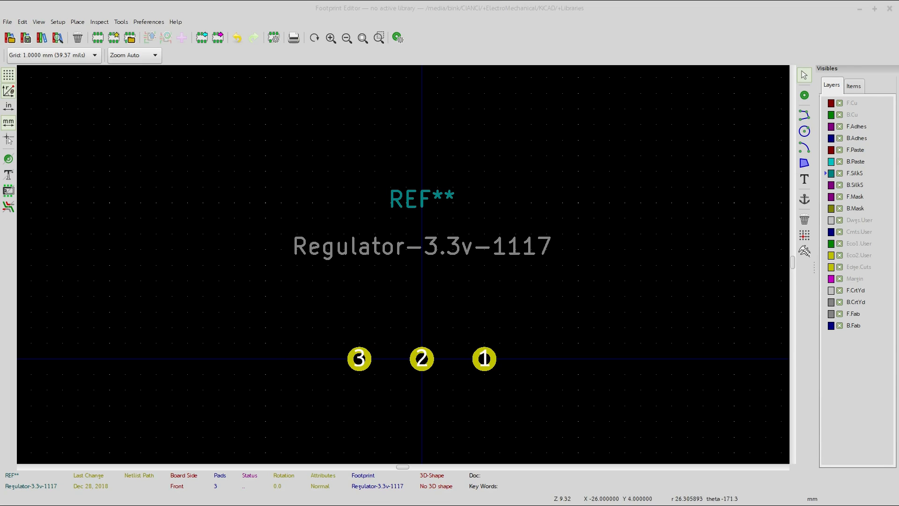
# Switch to the schematic in Eeschema and open the datasheet linked in the REG-3.3v-1117 symbol's properties.
pyautogui.hotkey('alt', 'Tab')
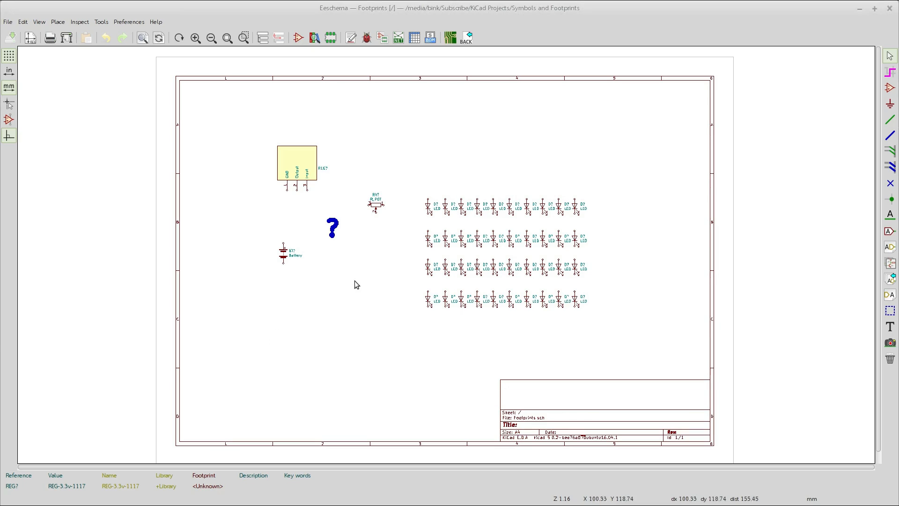
pyautogui.doubleClick(304, 165)
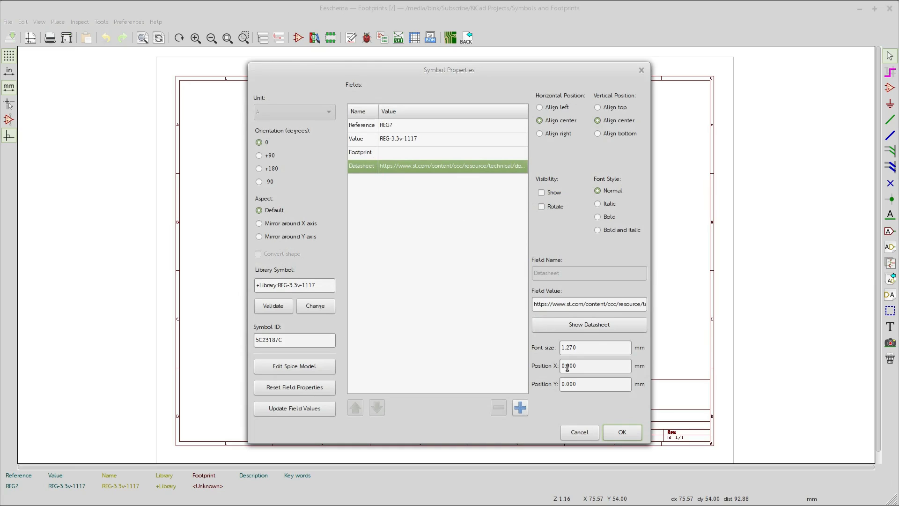
pyautogui.click(589, 327)
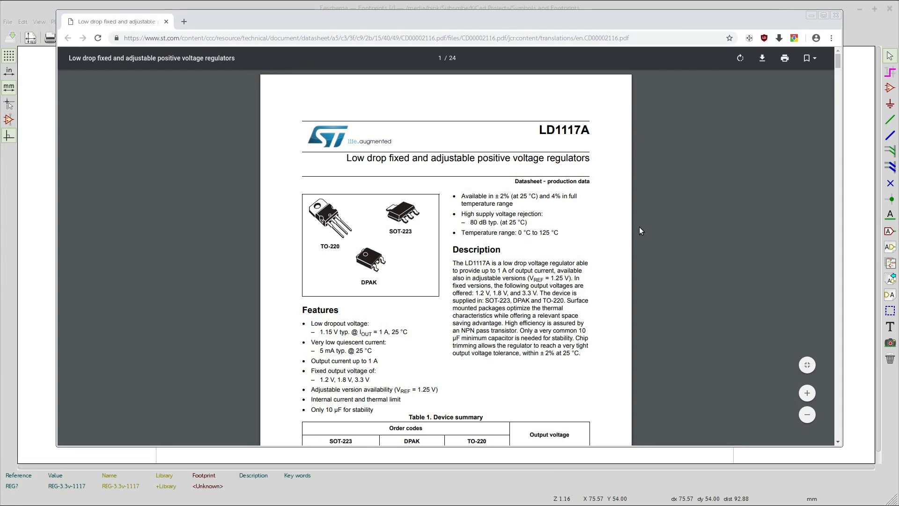
# Examine the datasheet's TO-220 SG package drawing and mechanical data table for the lead spacing dimensions e and e1.
pyautogui.scroll(-6, 639, 227)
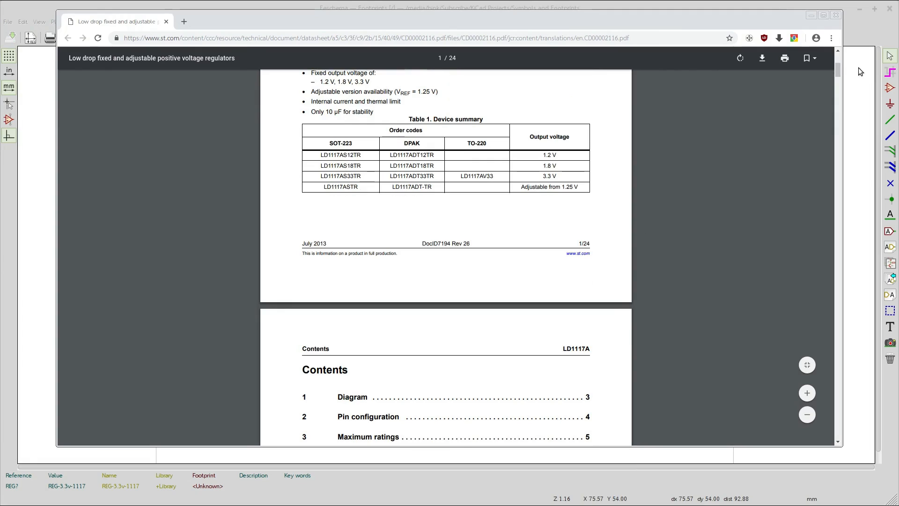
pyautogui.moveTo(839, 68)
pyautogui.mouseDown()
pyautogui.moveTo(841, 150)
pyautogui.moveTo(868, 201)
pyautogui.moveTo(873, 254)
pyautogui.mouseUp()
pyautogui.scroll(-5, 622, 259)
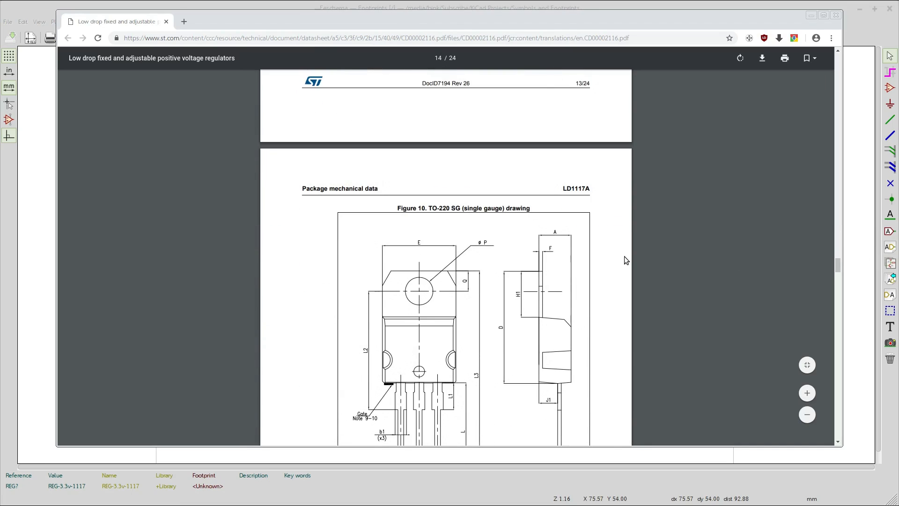
pyautogui.scroll(-2, 597, 260)
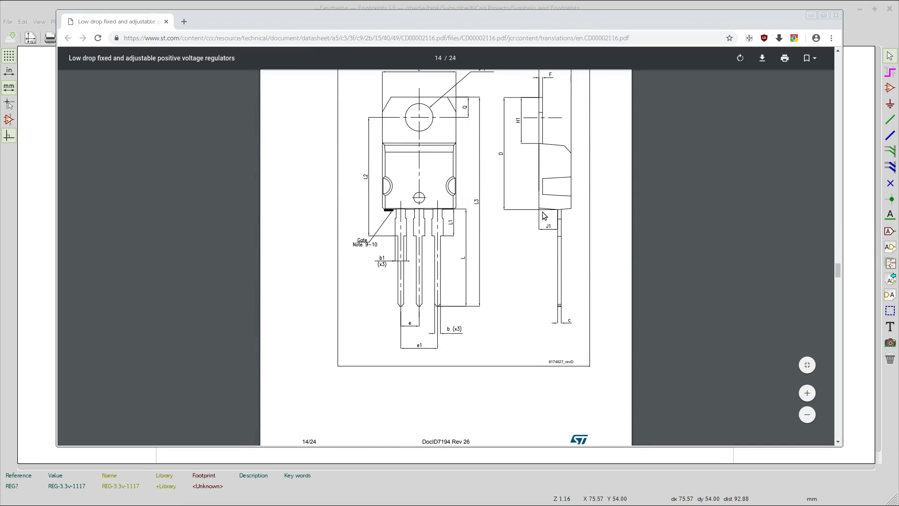
pyautogui.scroll(1, 518, 236)
pyautogui.scroll(1, 518, 239)
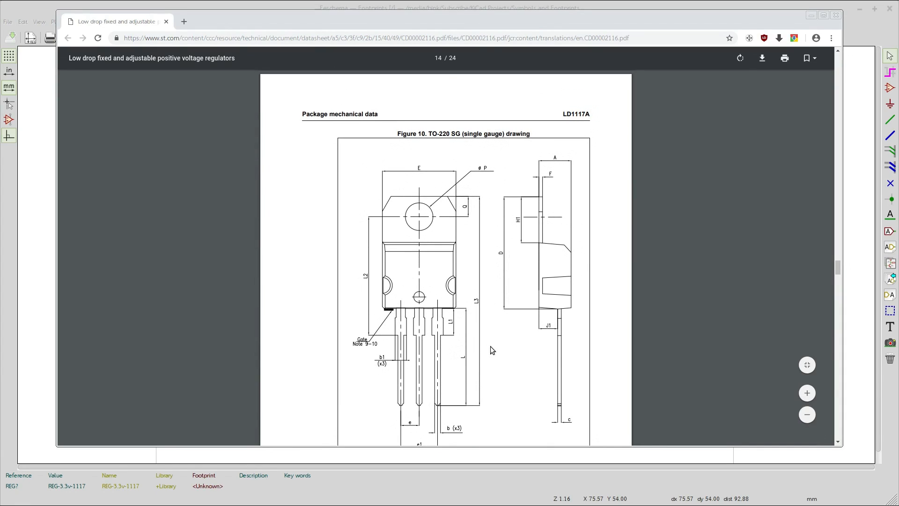
pyautogui.scroll(-1, 496, 326)
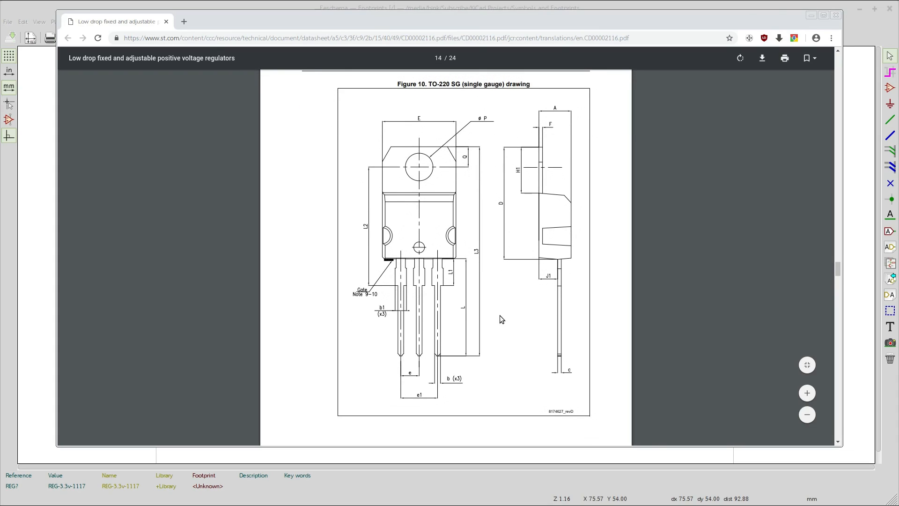
pyautogui.scroll(9, 501, 317)
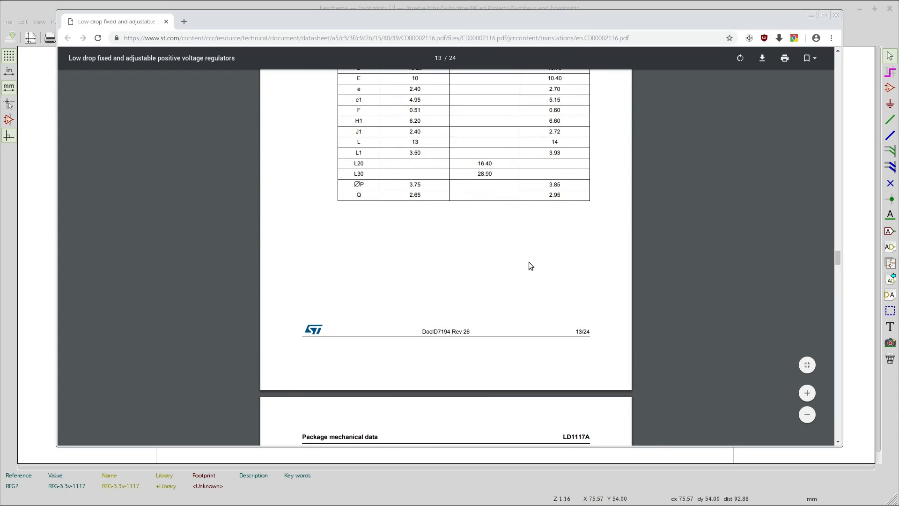
pyautogui.scroll(-5, 528, 264)
pyautogui.scroll(-5, 525, 269)
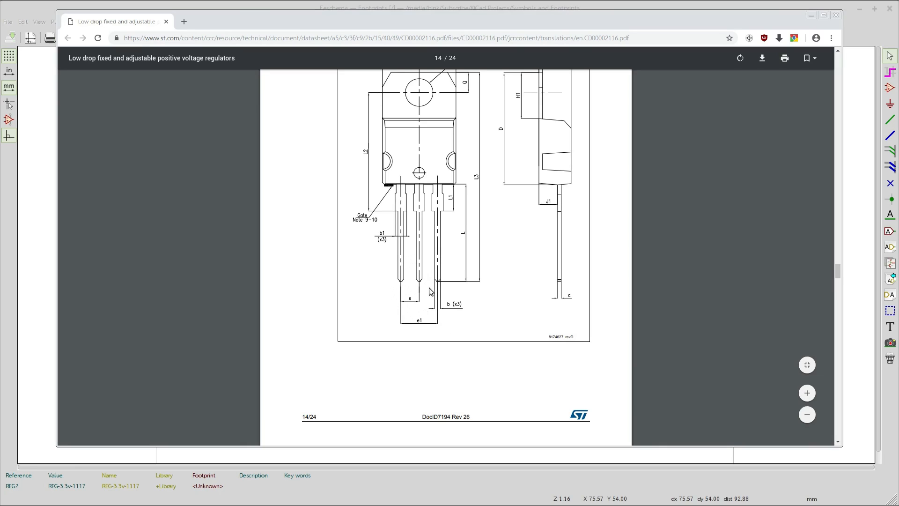
pyautogui.scroll(10, 437, 318)
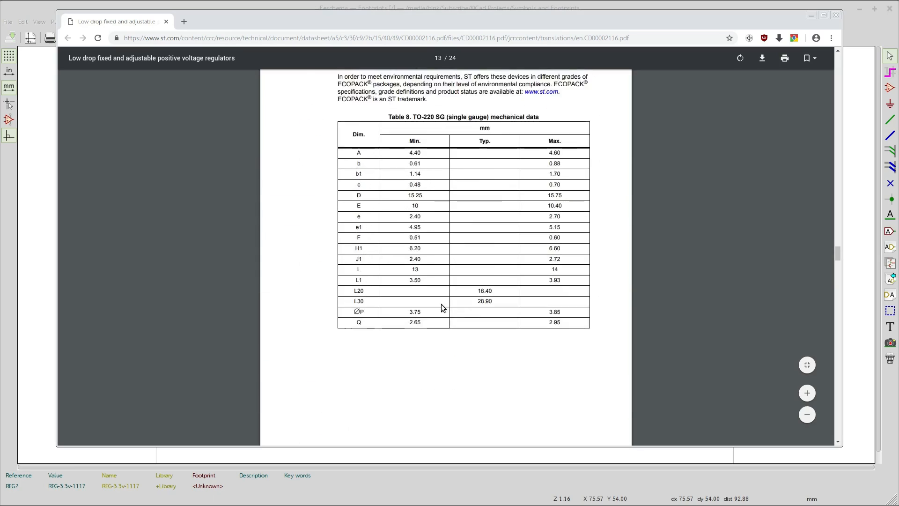
pyautogui.scroll(1, 442, 307)
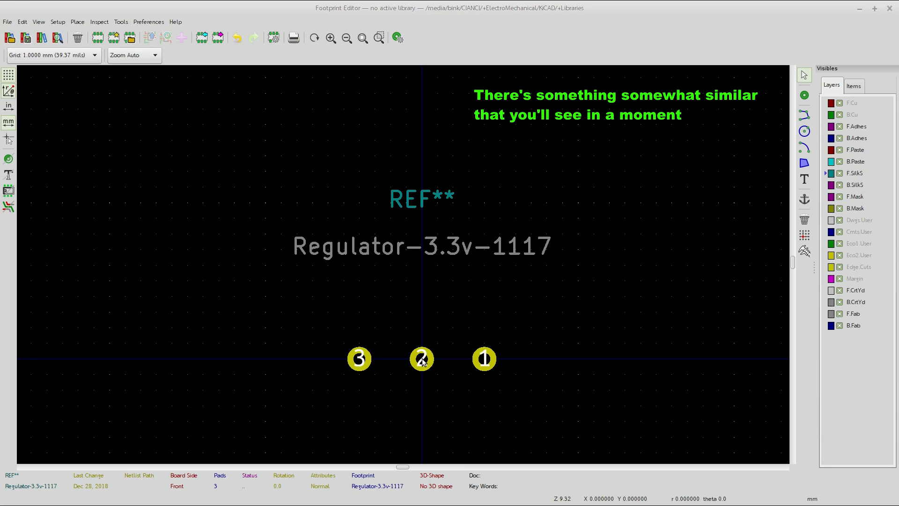
# Set the footprint grid to 0.5000 mm and move pad 1 to X 2.5 mm and pad 3 to X -2.5 mm, keeping both at Y 0.
pyautogui.click(75, 55)
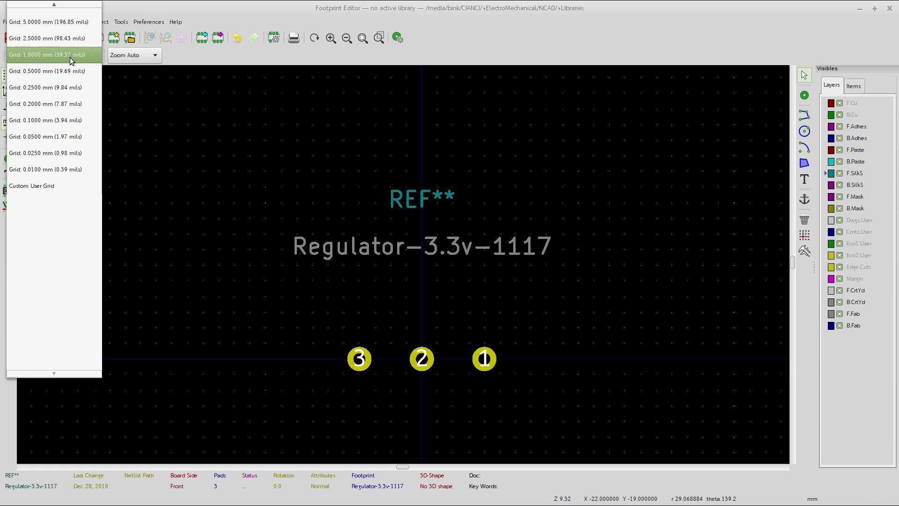
pyautogui.click(49, 72)
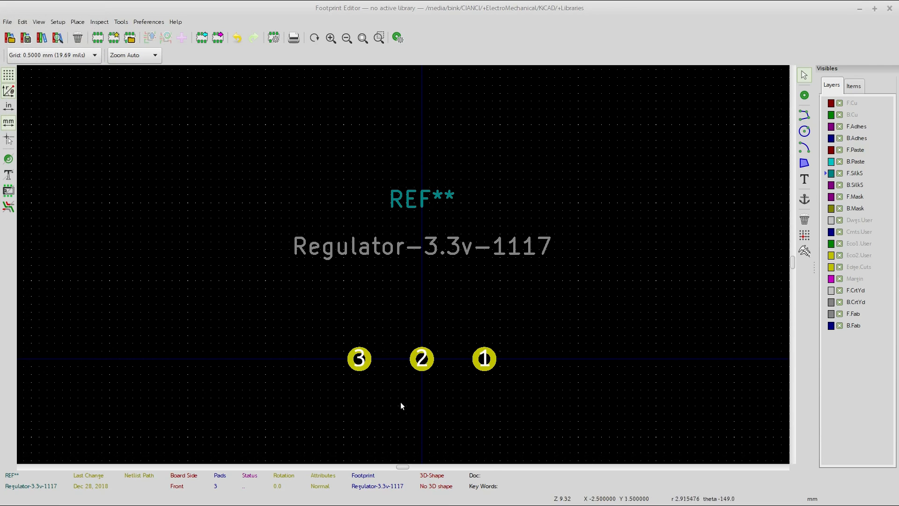
pyautogui.scroll(4, 403, 263)
pyautogui.scroll(1, 356, 201)
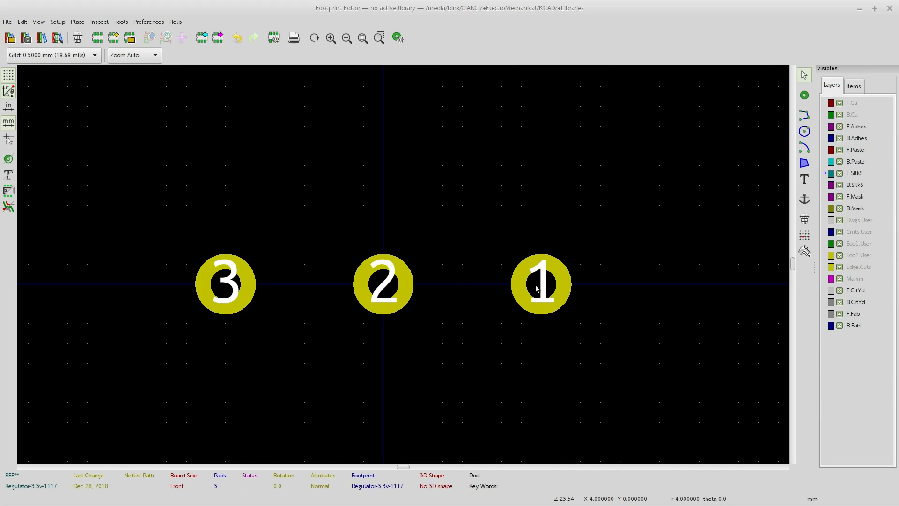
pyautogui.moveTo(534, 285); pyautogui.dragTo(477, 282)
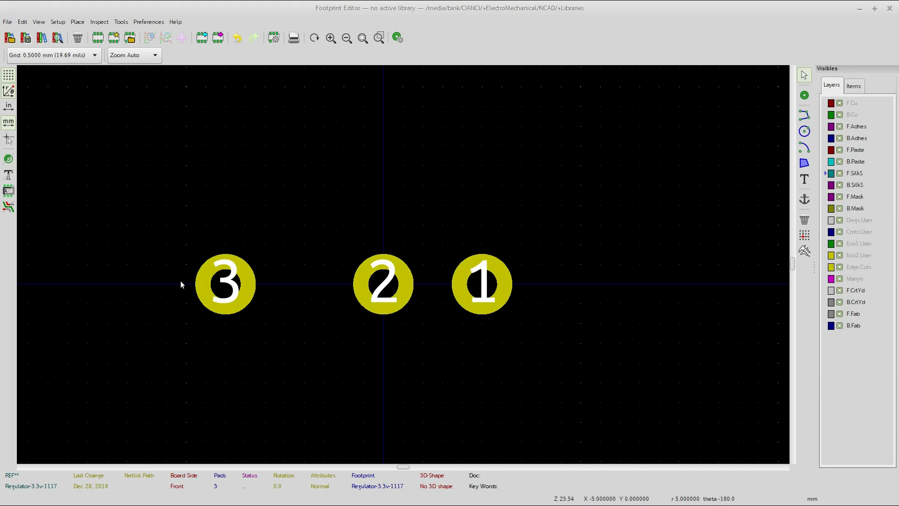
pyautogui.moveTo(223, 289); pyautogui.dragTo(292, 287)
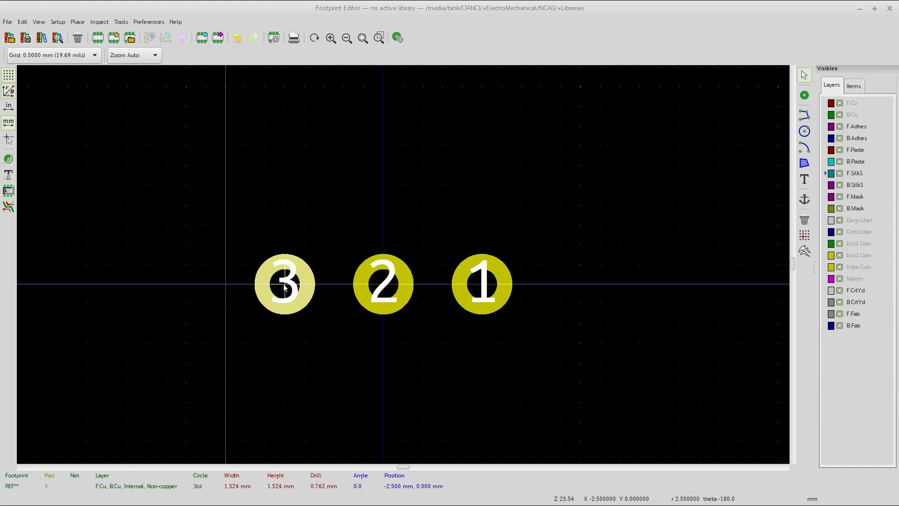
pyautogui.click(281, 349)
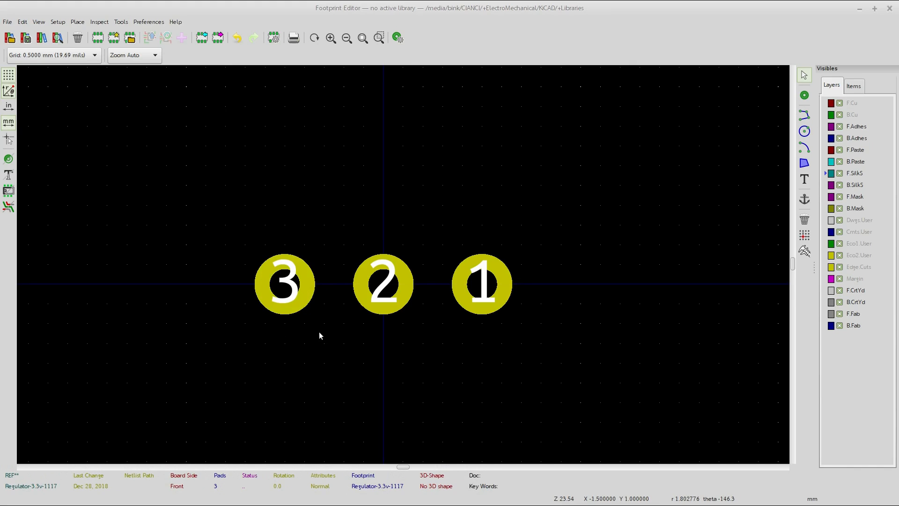
# Switch to the LD1117A datasheet and compare the TO-220 SG drawing with the mechanical data table for the lead width and thickness, b and c.
pyautogui.hotkey('alt', 'Tab')
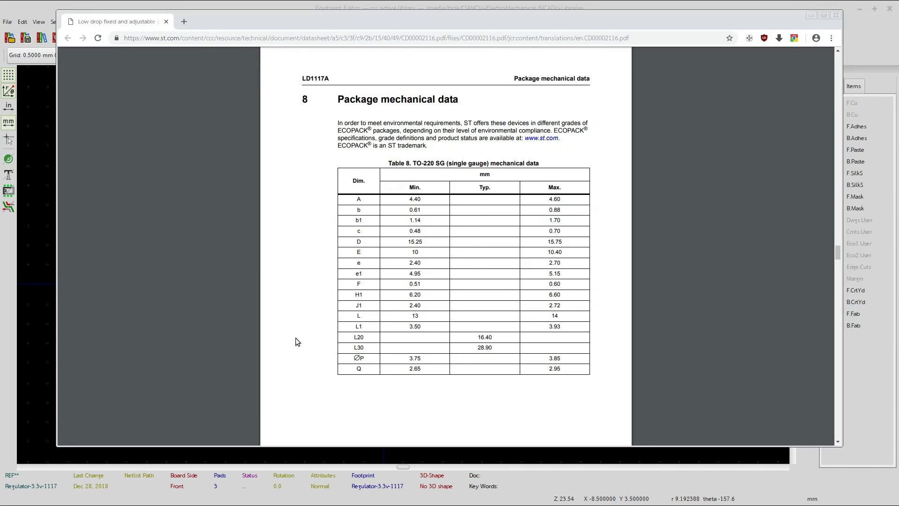
pyautogui.scroll(-10, 471, 270)
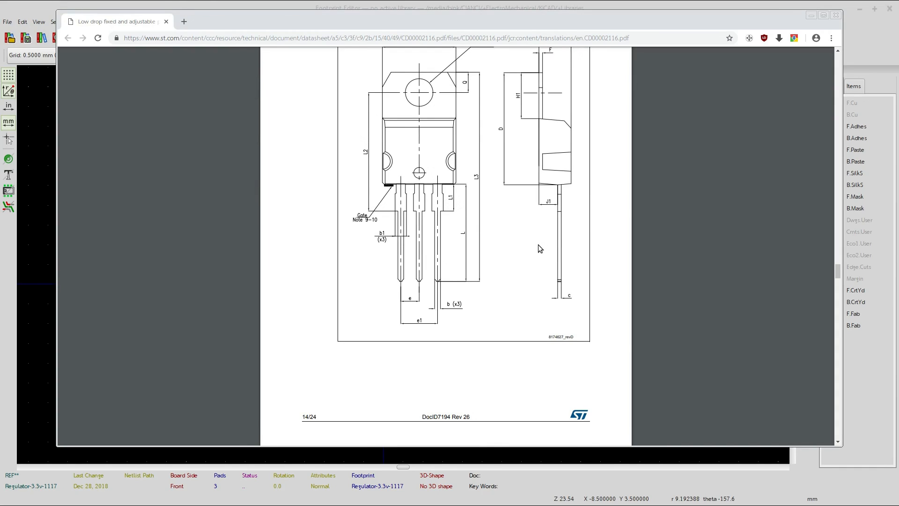
pyautogui.scroll(1, 538, 243)
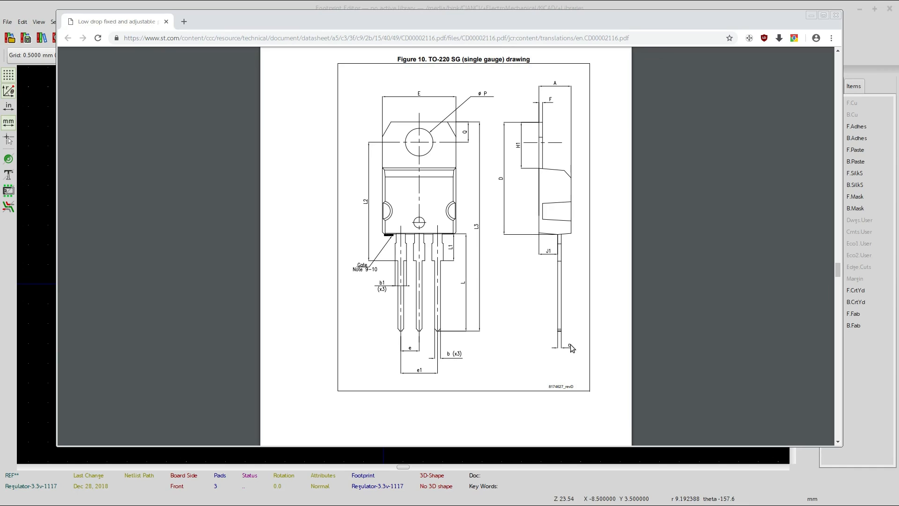
pyautogui.scroll(10, 485, 355)
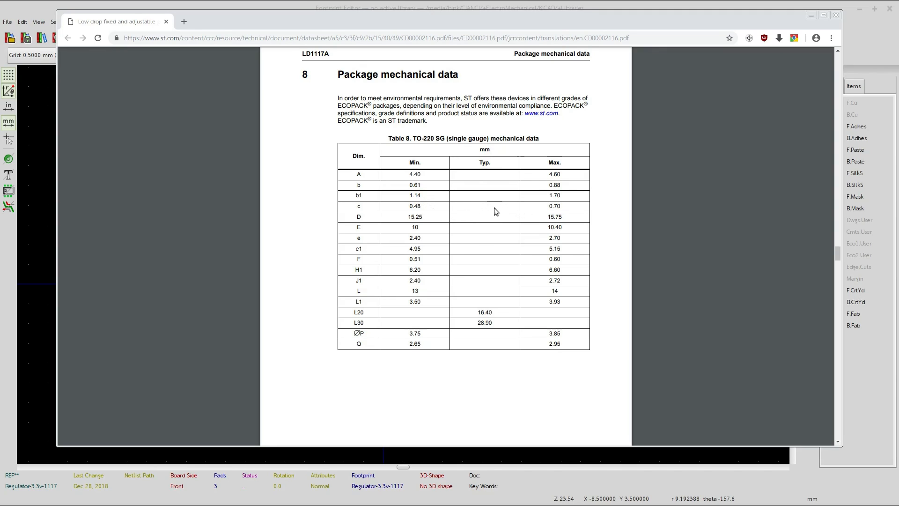
pyautogui.scroll(-10, 493, 206)
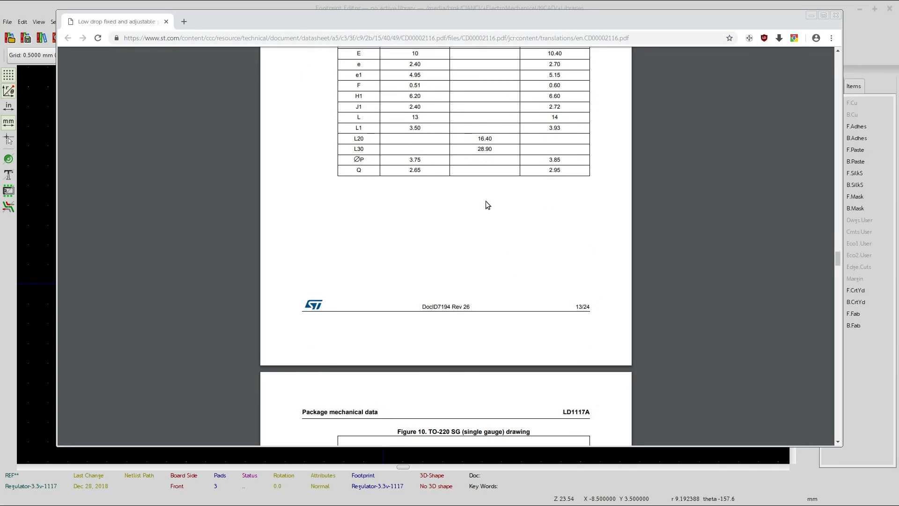
pyautogui.scroll(-2, 482, 307)
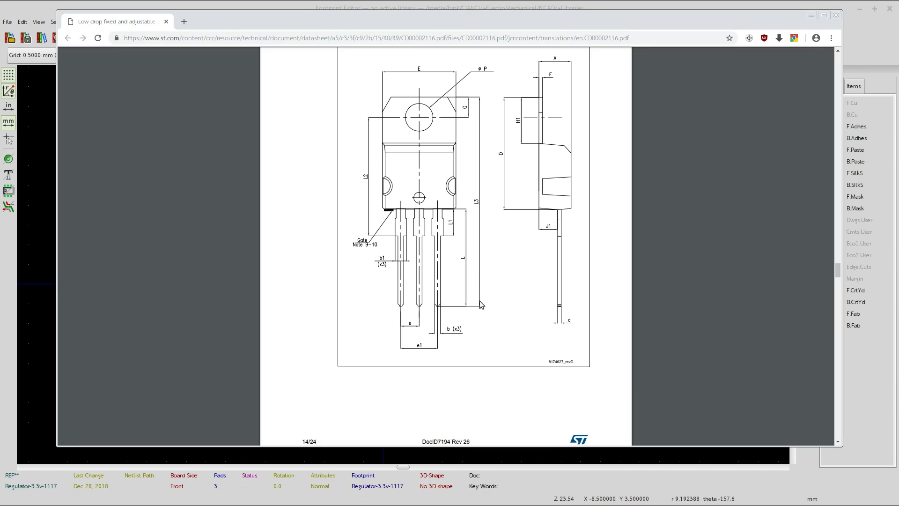
pyautogui.scroll(10, 479, 297)
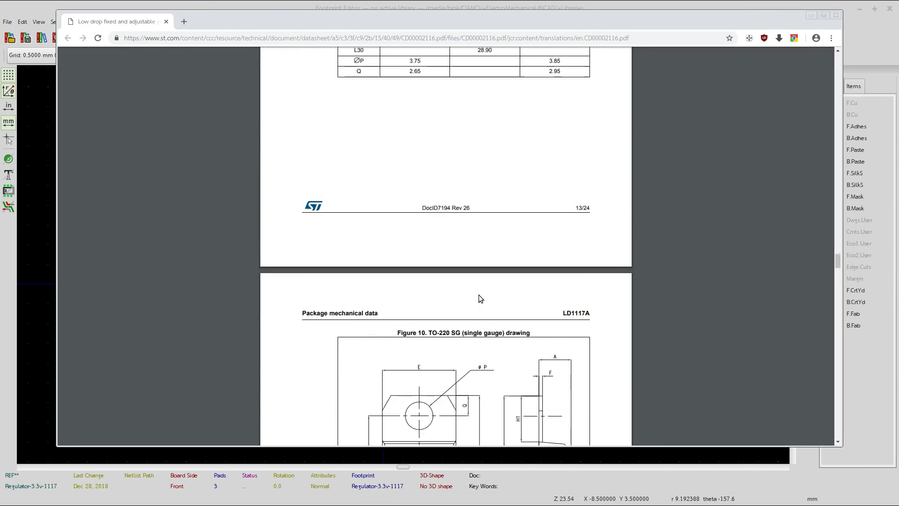
pyautogui.scroll(2, 476, 290)
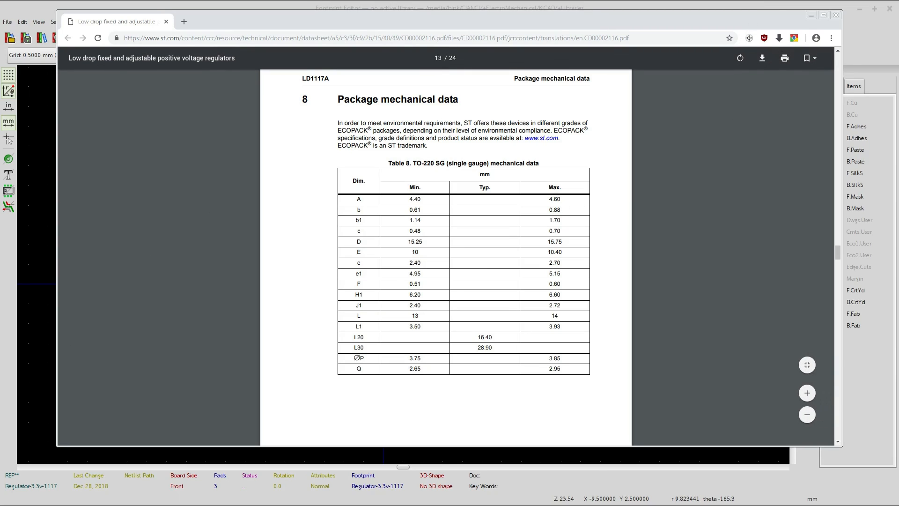
# Return to the Footprint Editor and set pad 1's hole size to 0.9 mm and its pad size to 3 mm.
pyautogui.hotkey('alt', 'Tab')
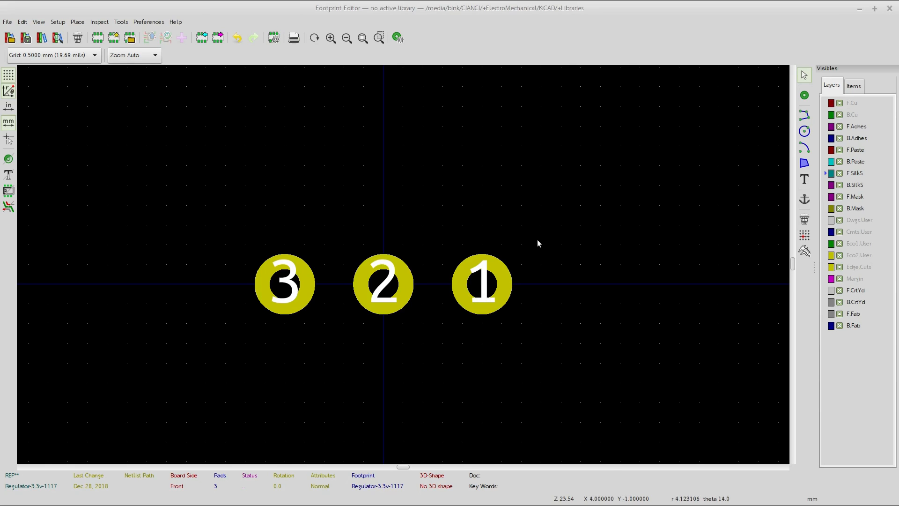
pyautogui.doubleClick(482, 285)
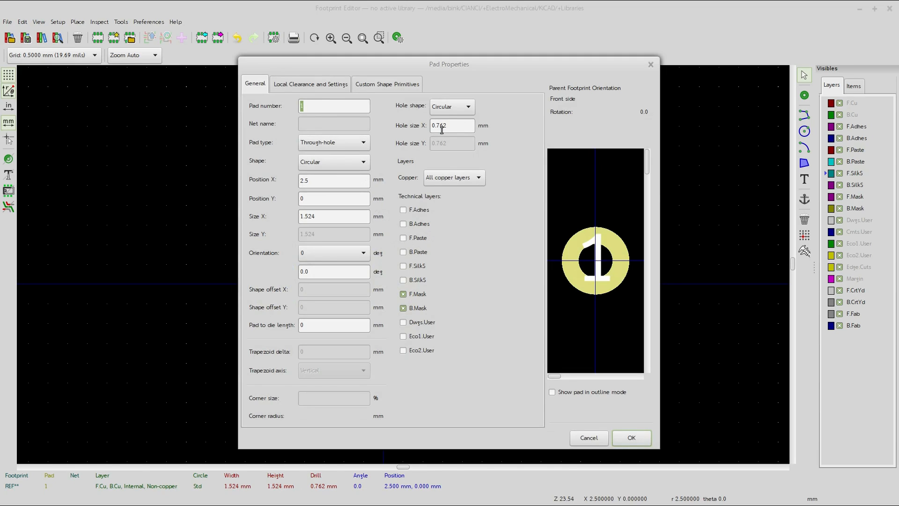
pyautogui.click(459, 125)
pyautogui.write('.9')
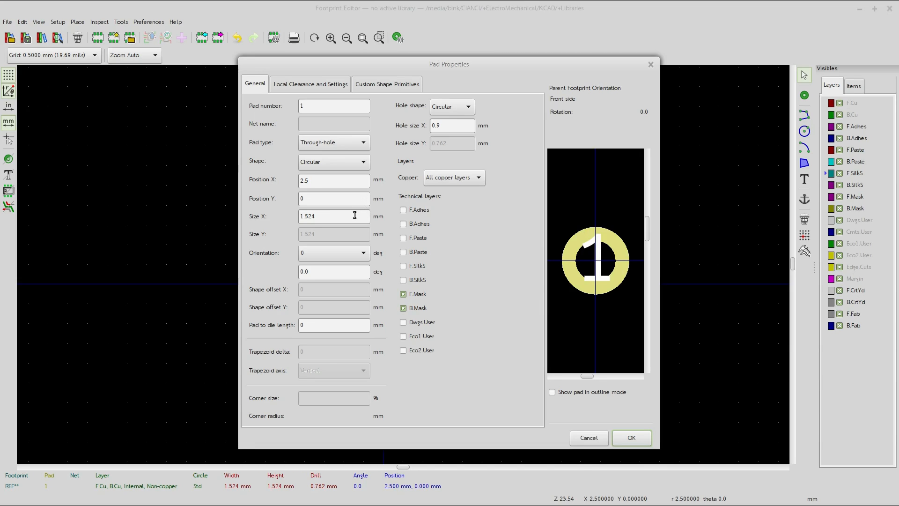
pyautogui.moveTo(329, 220); pyautogui.dragTo(270, 216)
pyautogui.write('3')
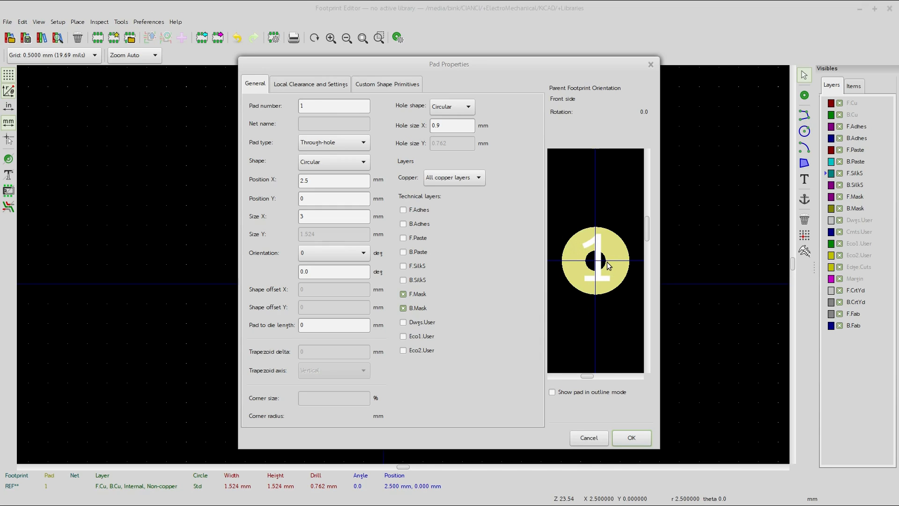
pyautogui.click(631, 438)
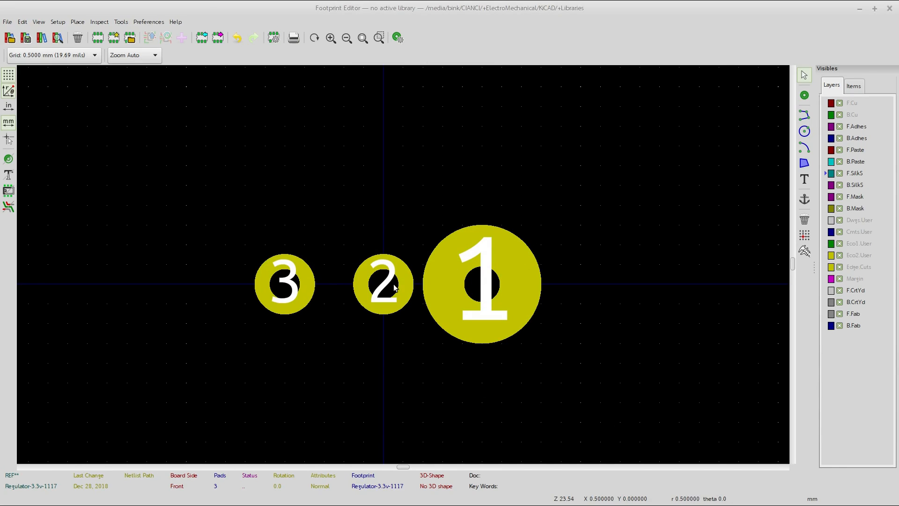
# Reduce the pad size of pad 1 to 2 mm in its pad properties.
pyautogui.doubleClick(449, 304)
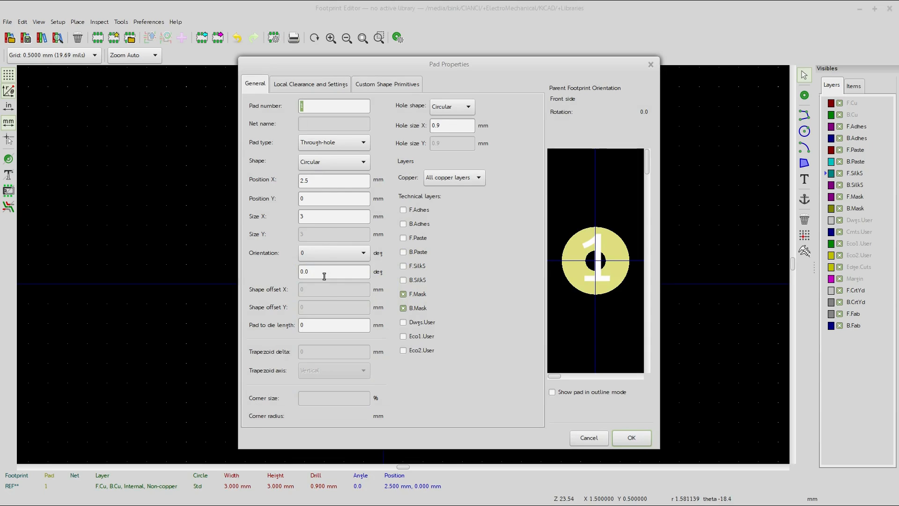
pyautogui.click(314, 216)
pyautogui.write('2')
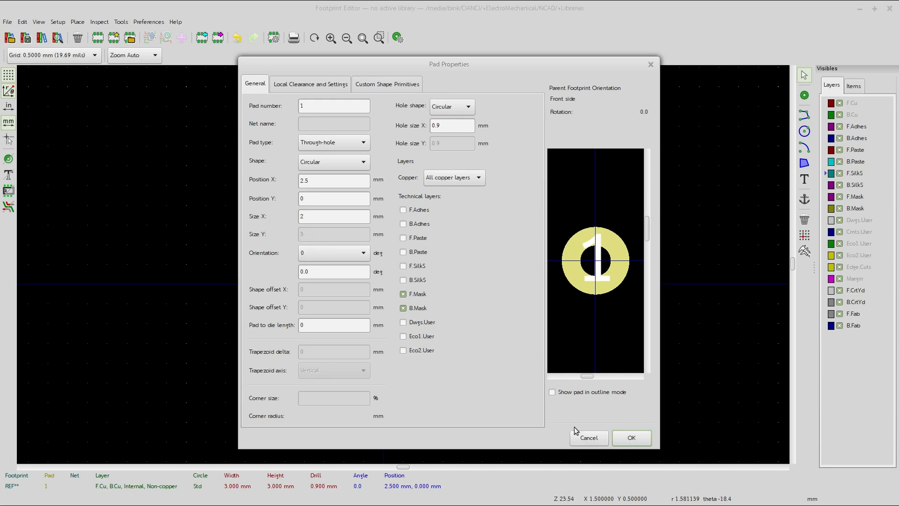
pyautogui.click(627, 437)
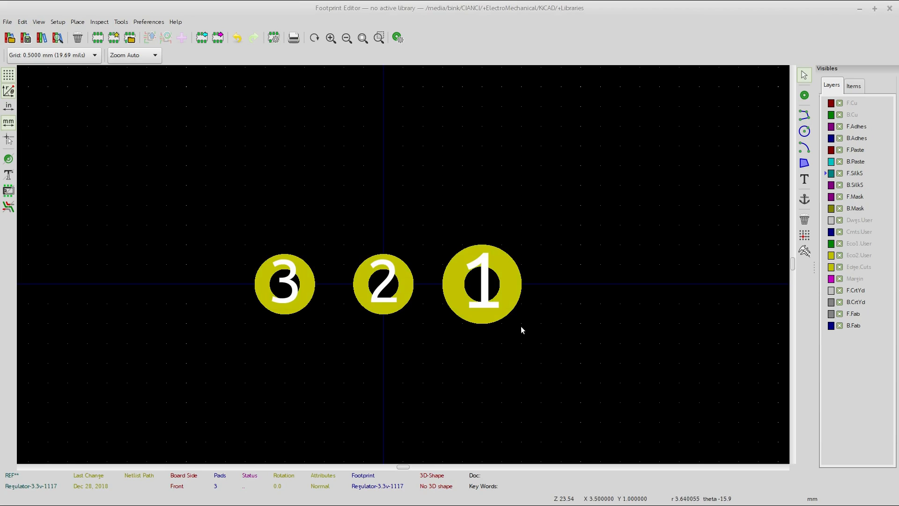
# Set the X size of pad 2 to 2 mm in its pad properties.
pyautogui.doubleClick(395, 295)
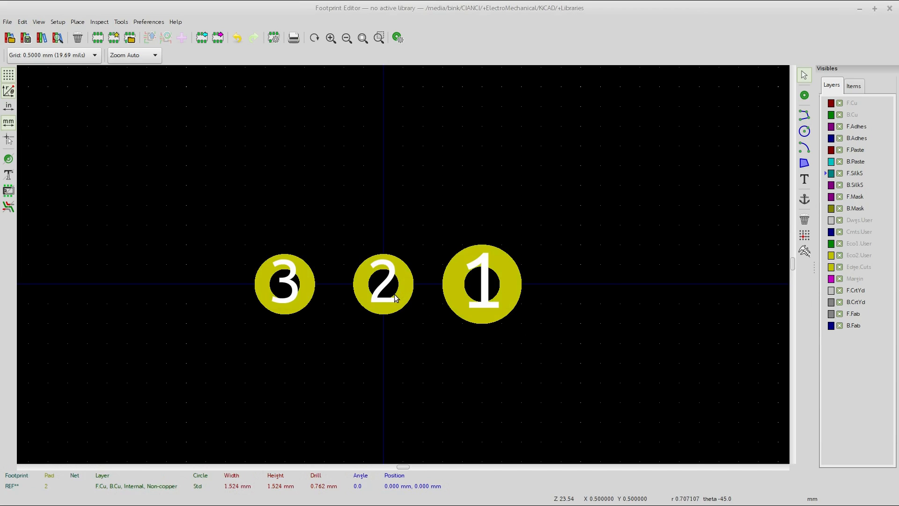
pyautogui.click(322, 218)
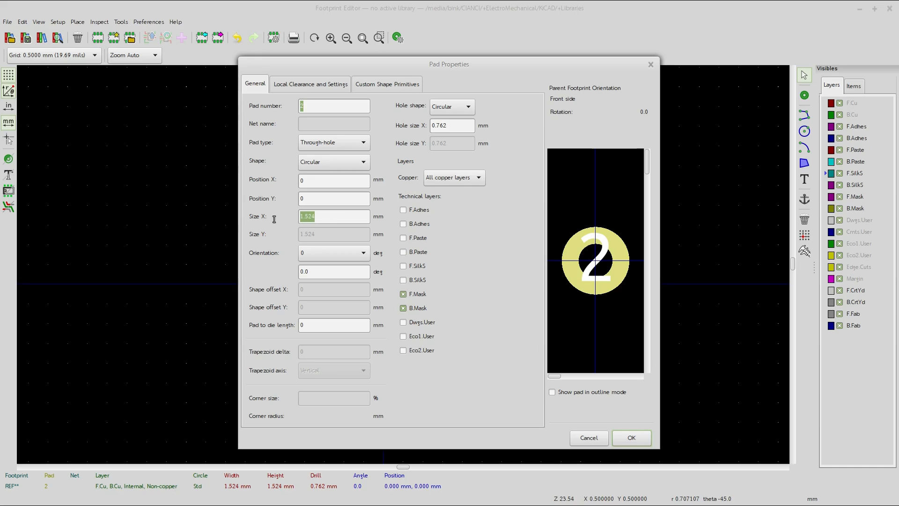
pyautogui.write('2')
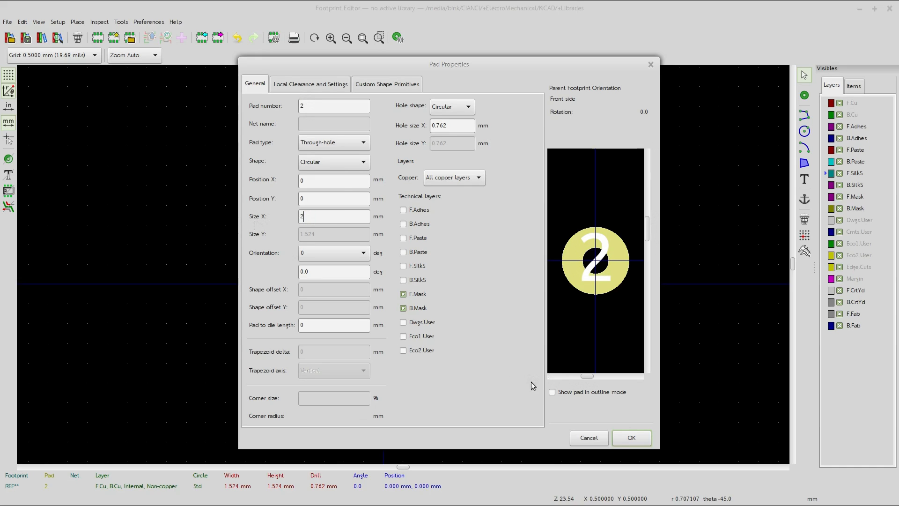
pyautogui.click(625, 443)
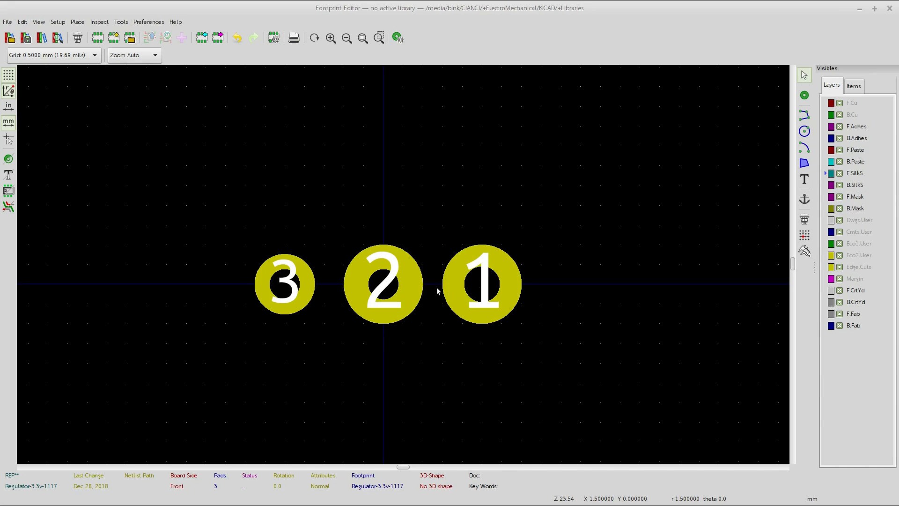
# Set the X position of pad 1 to 2.2 mm in its pad properties.
pyautogui.doubleClick(457, 293)
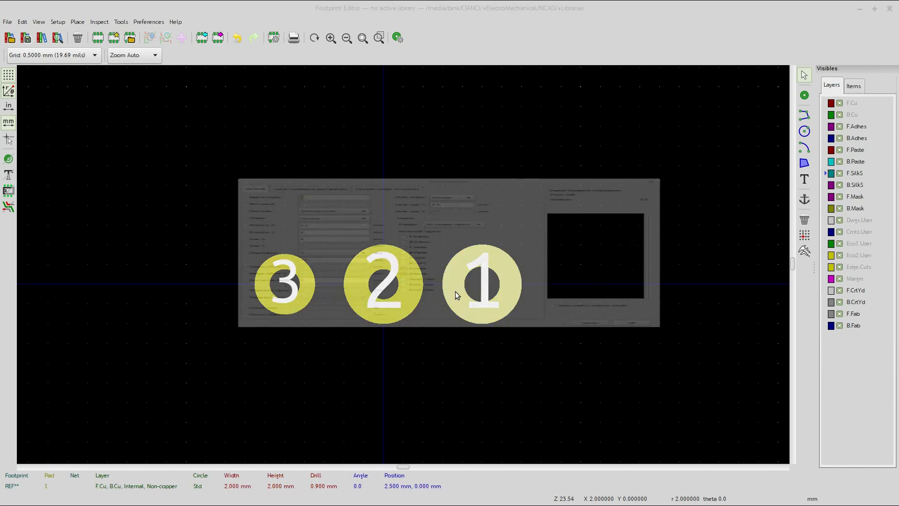
pyautogui.click(322, 181)
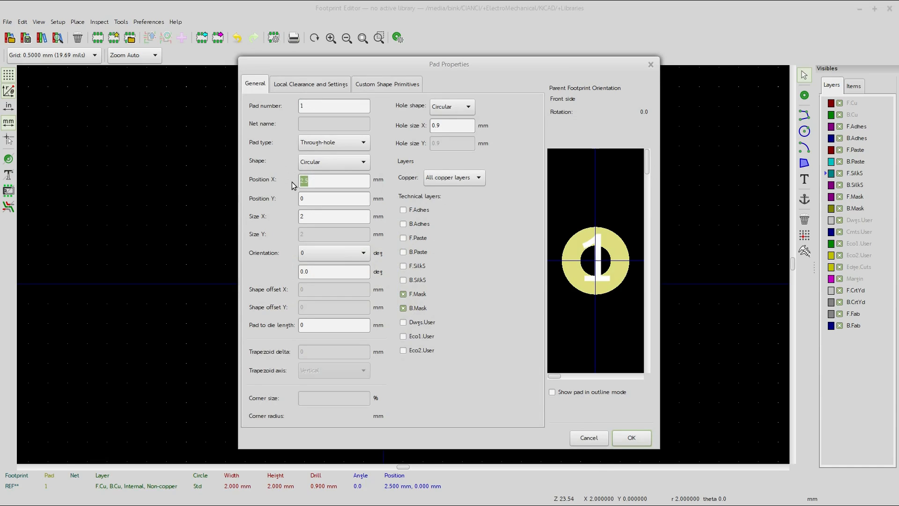
pyautogui.write('2.2')
pyautogui.click(631, 438)
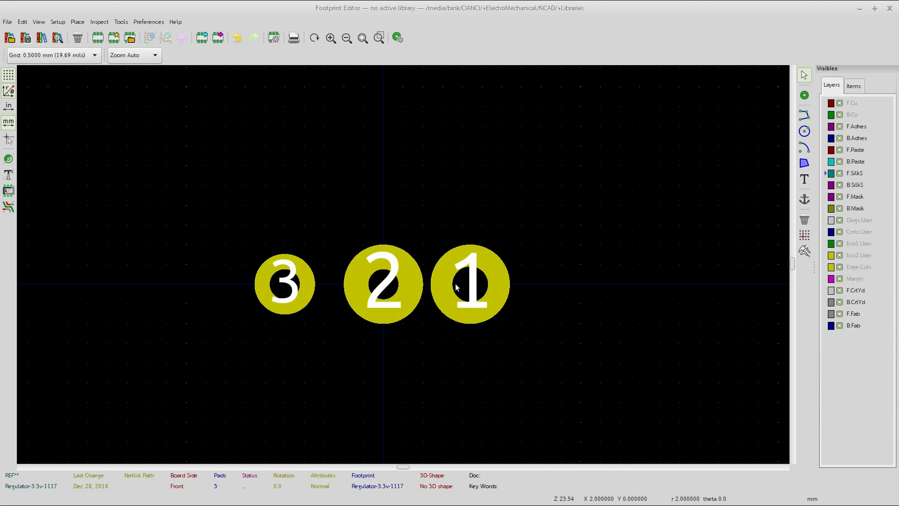
# Check the position and size properties of pads 2, 1 and 3 without changing them.
pyautogui.doubleClick(413, 280)
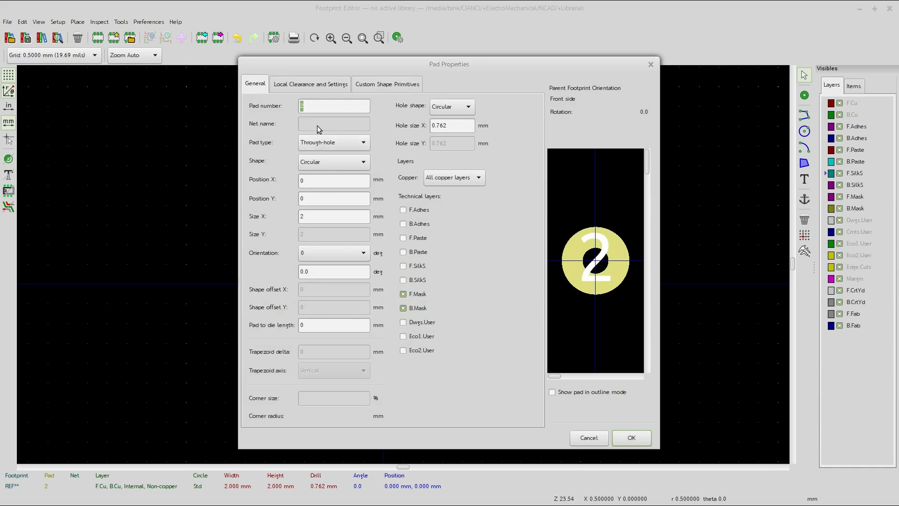
pyautogui.click(319, 216)
pyautogui.click(589, 438)
pyautogui.doubleClick(476, 312)
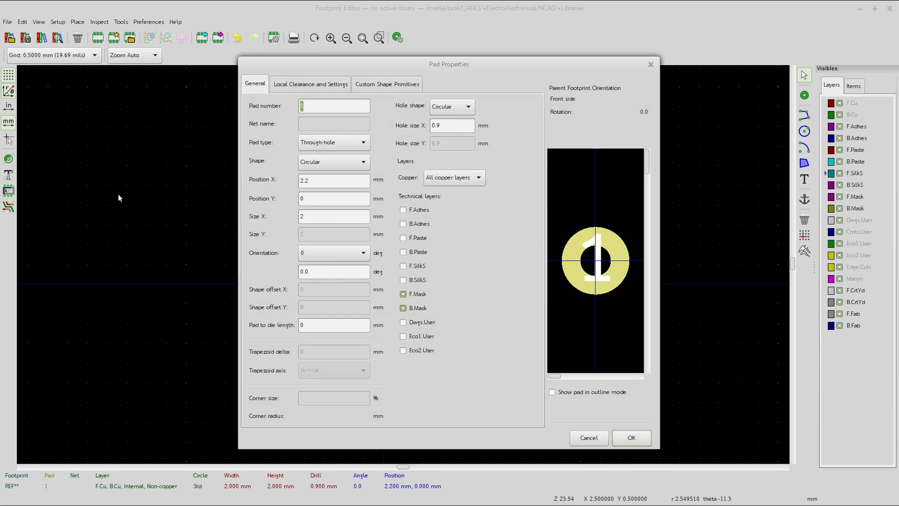
pyautogui.click(588, 439)
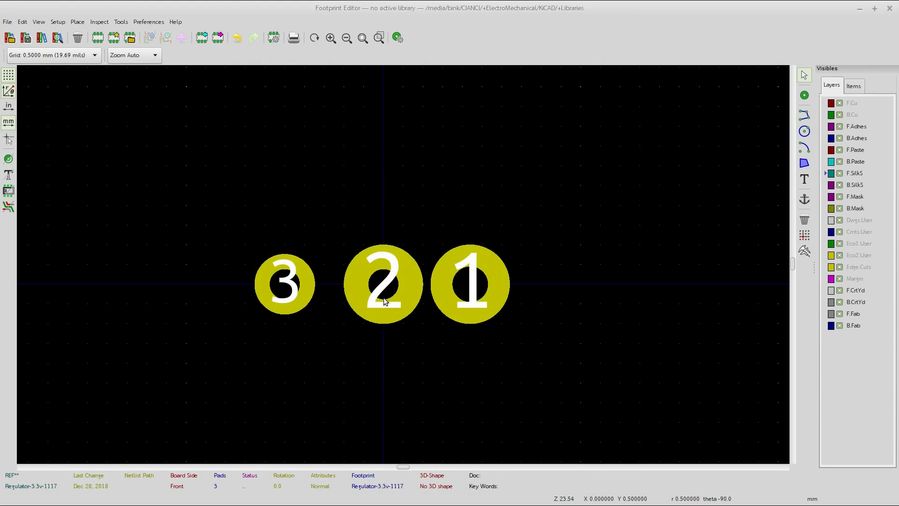
pyautogui.doubleClick(288, 299)
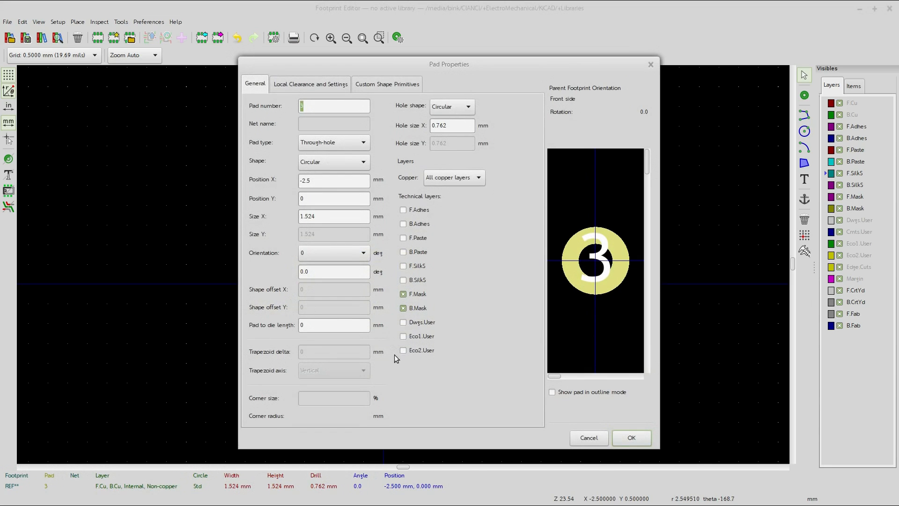
pyautogui.click(587, 439)
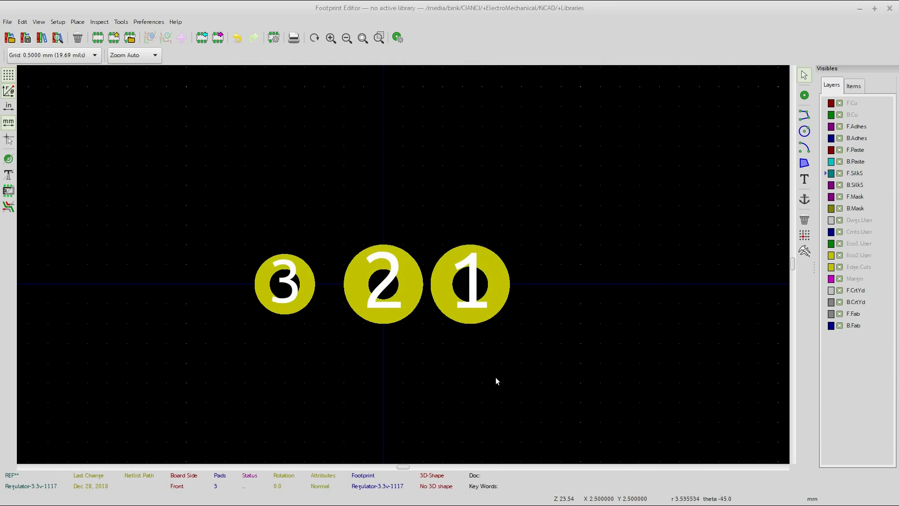
# Set the X position of pad 1 to 2.5 mm.
pyautogui.doubleClick(474, 314)
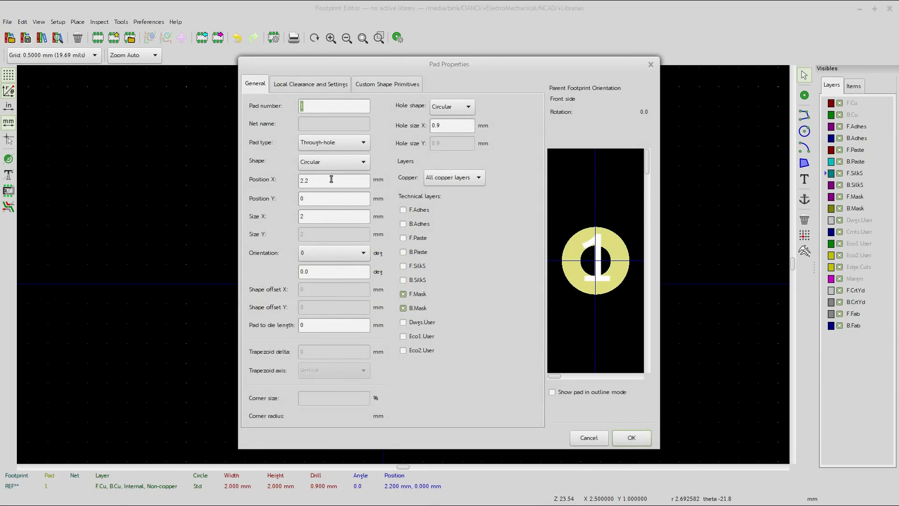
pyautogui.click(331, 179)
pyautogui.write('2')
pyautogui.click(639, 437)
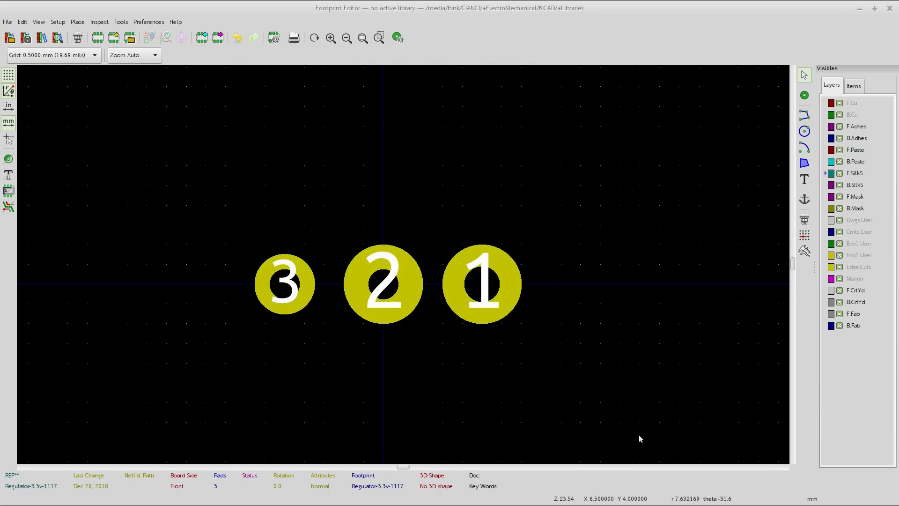
# Set the X size of pad 2 to 1.8 mm.
pyautogui.doubleClick(405, 293)
pyautogui.click(320, 219)
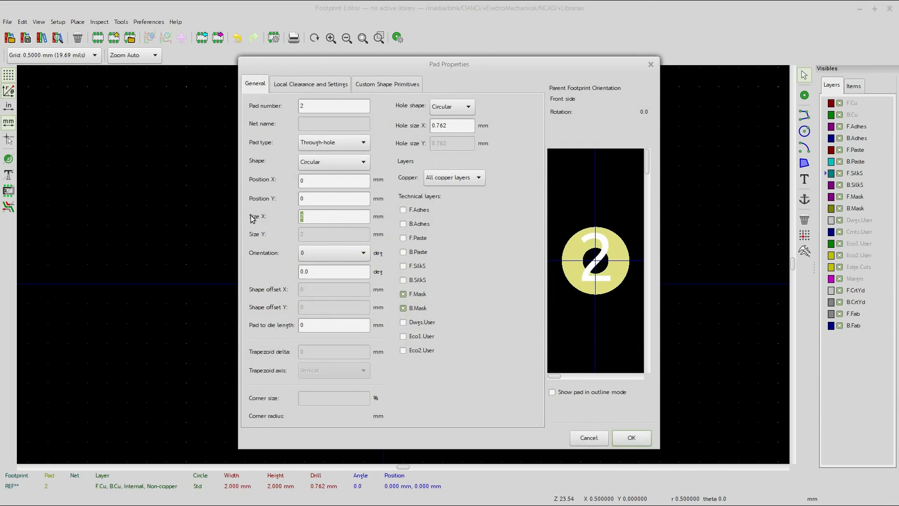
pyautogui.write('1')
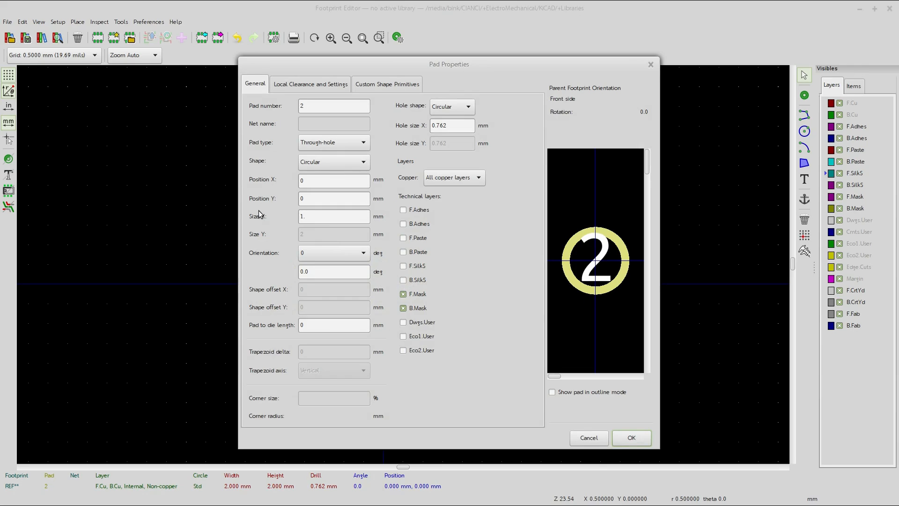
pyautogui.write('.8')
pyautogui.click(632, 438)
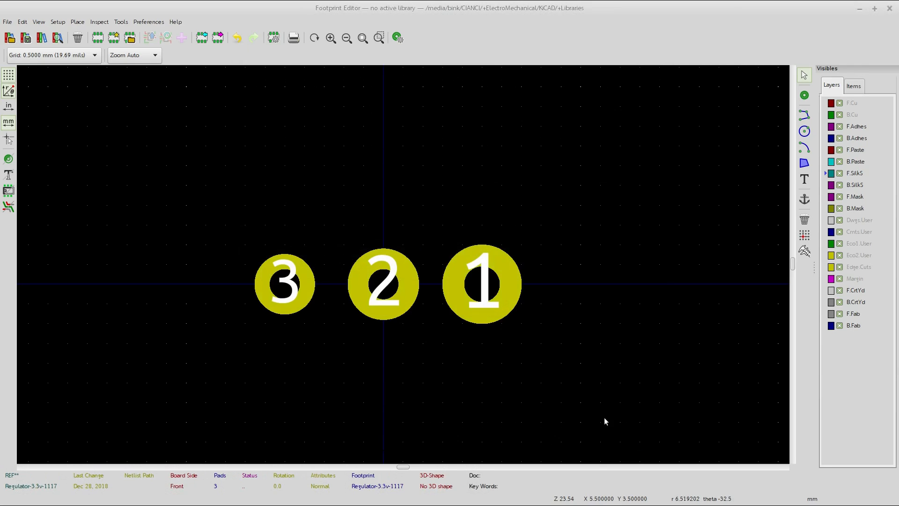
# Set the X size of pad 1 to 1.8 mm.
pyautogui.doubleClick(470, 313)
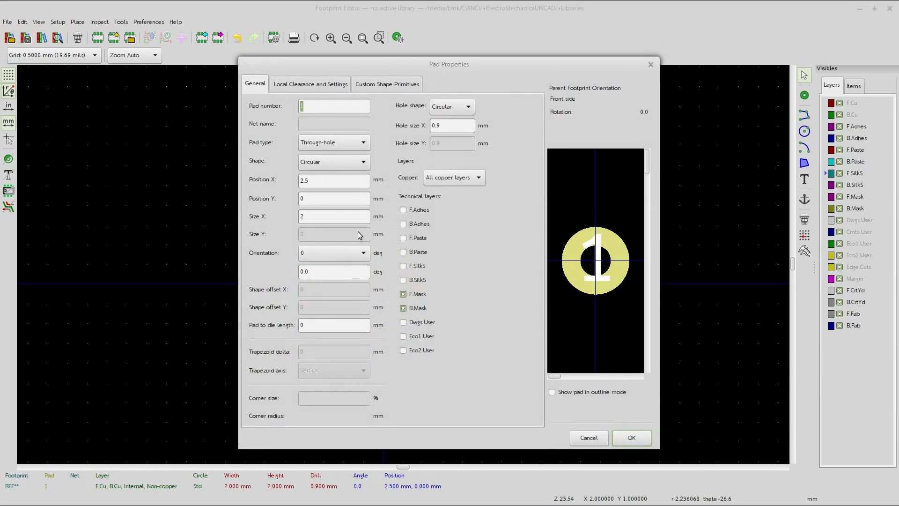
pyautogui.doubleClick(319, 219)
pyautogui.write('1.8')
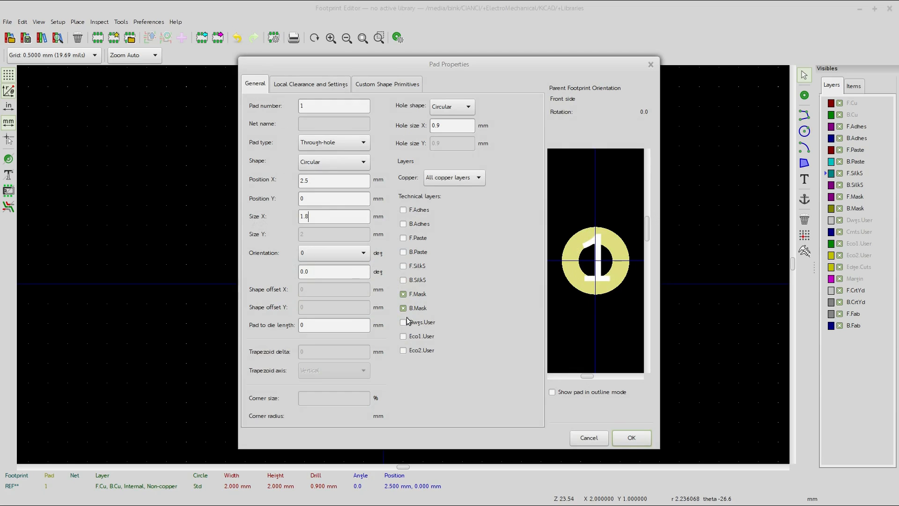
pyautogui.click(631, 438)
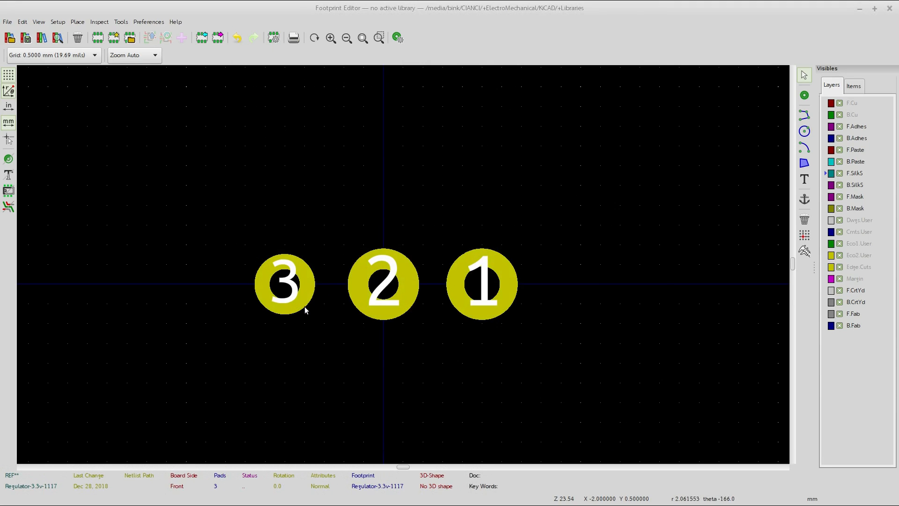
# Set the X size of pad 3 to 1.8 mm.
pyautogui.doubleClick(302, 305)
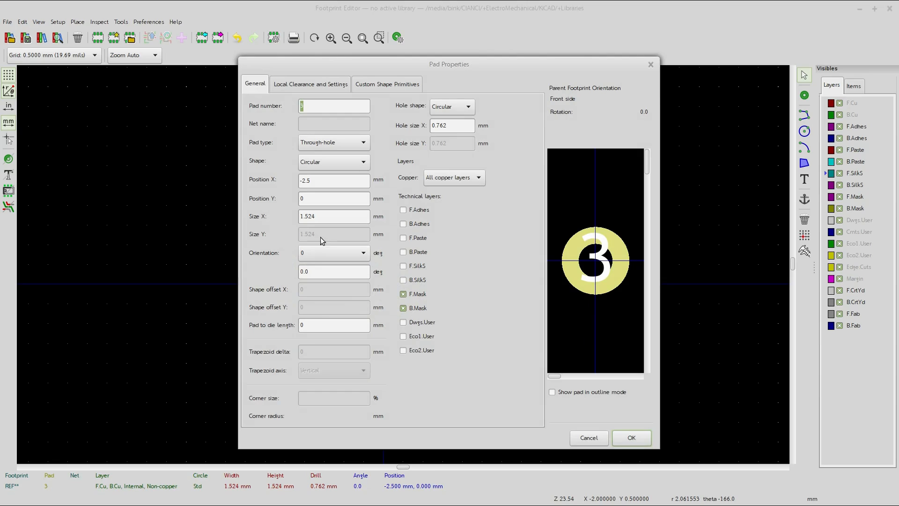
pyautogui.doubleClick(323, 218)
pyautogui.write('1')
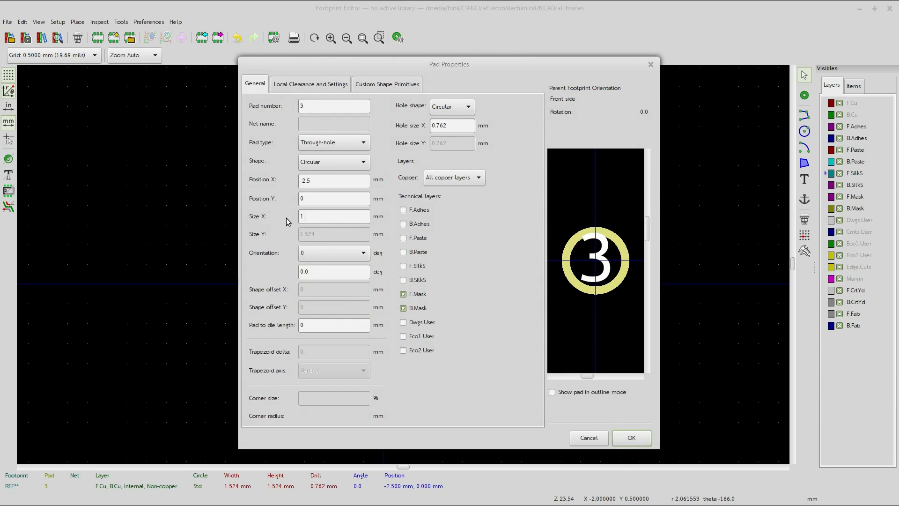
pyautogui.write('.8')
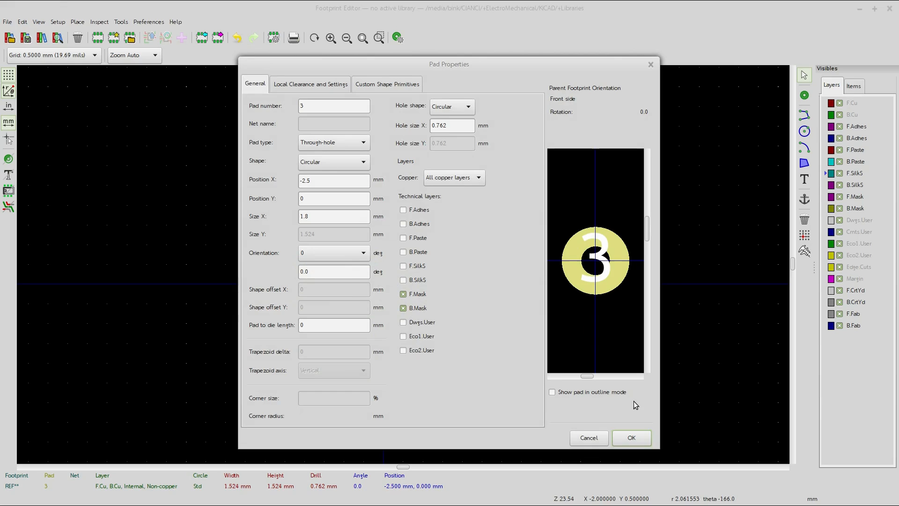
pyautogui.click(626, 436)
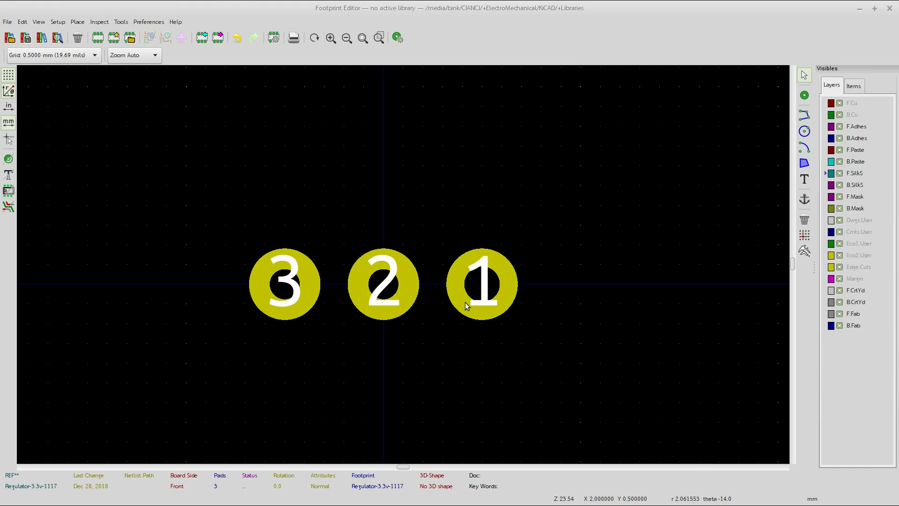
pyautogui.scroll(1, 465, 302)
pyautogui.scroll(3, 531, 367)
pyautogui.scroll(-5, 339, 234)
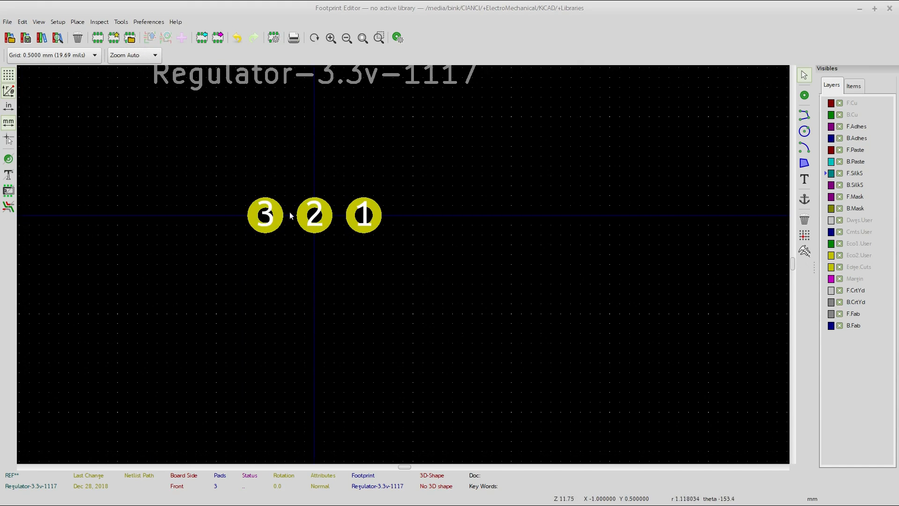
pyautogui.scroll(3, 278, 199)
pyautogui.scroll(-1, 560, 309)
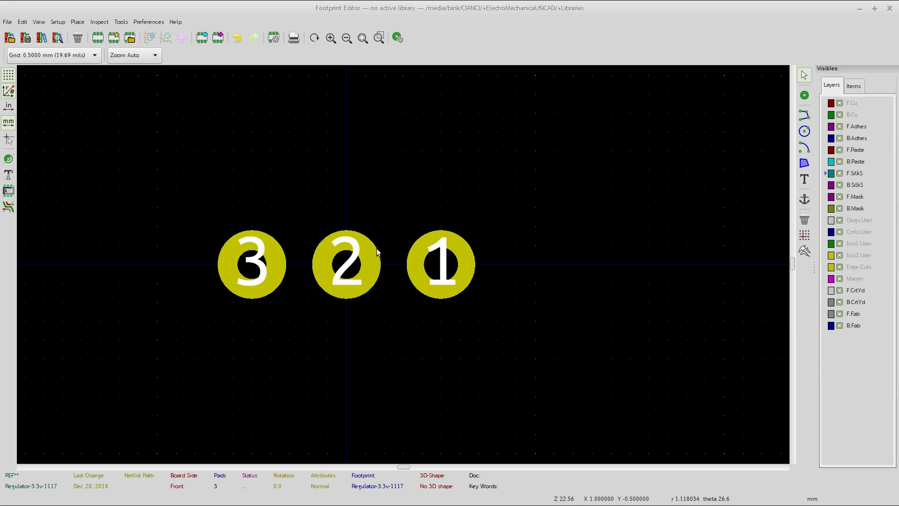
# Look through the hotkeys list for the item editing and duplicating commands, and close it.
pyautogui.click(177, 22)
pyautogui.click(215, 67)
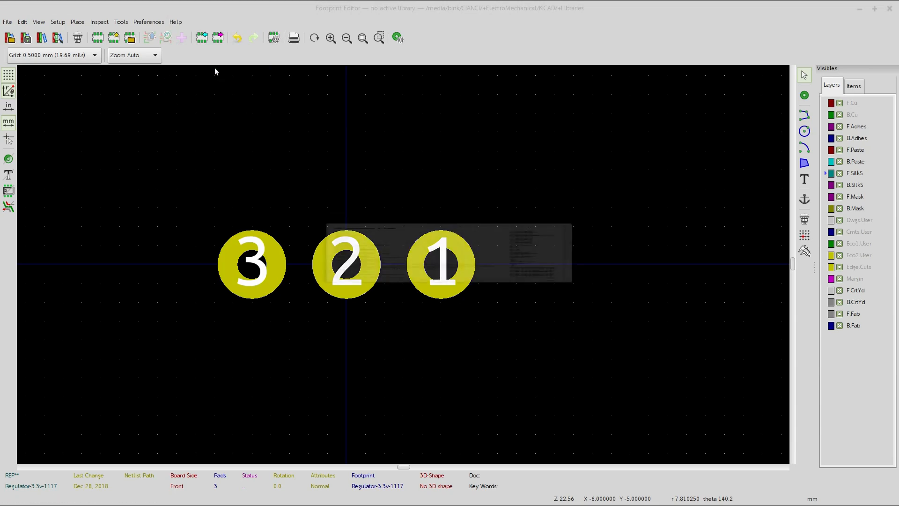
pyautogui.scroll(-3, 464, 234)
pyautogui.scroll(3, 450, 222)
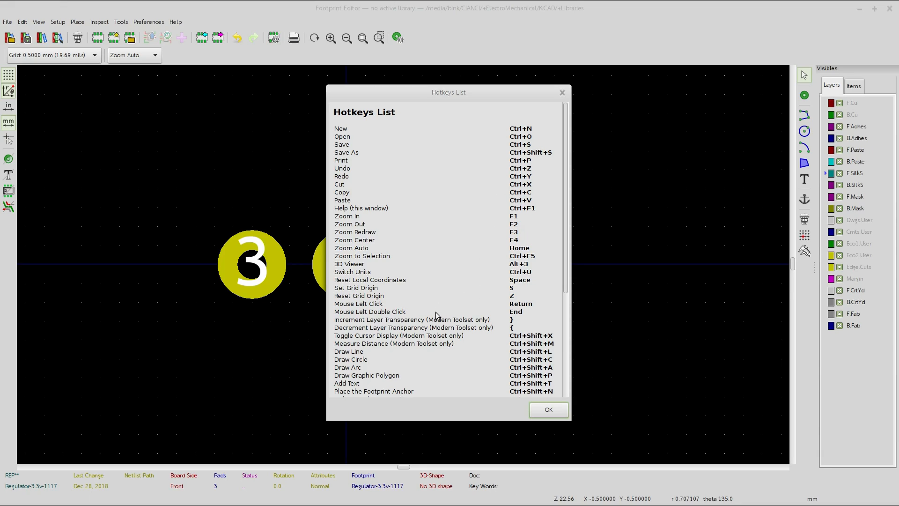
pyautogui.scroll(-3, 435, 316)
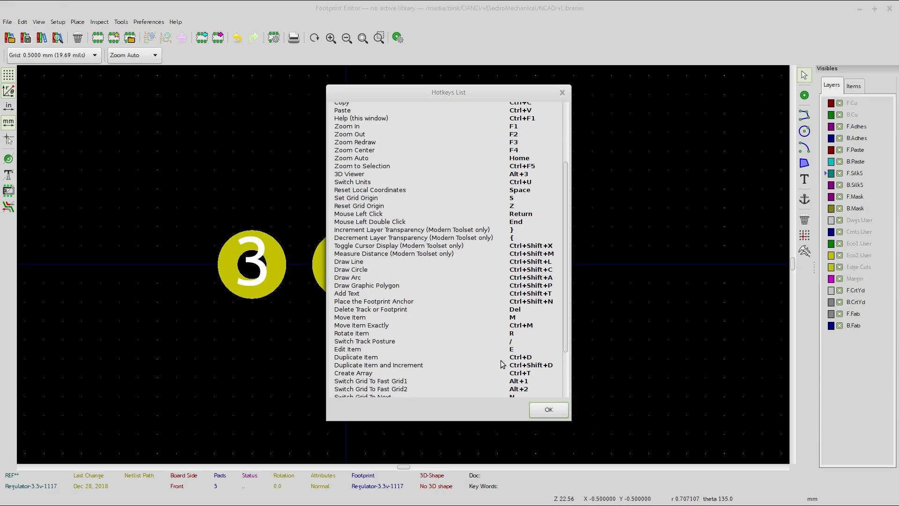
pyautogui.click(549, 410)
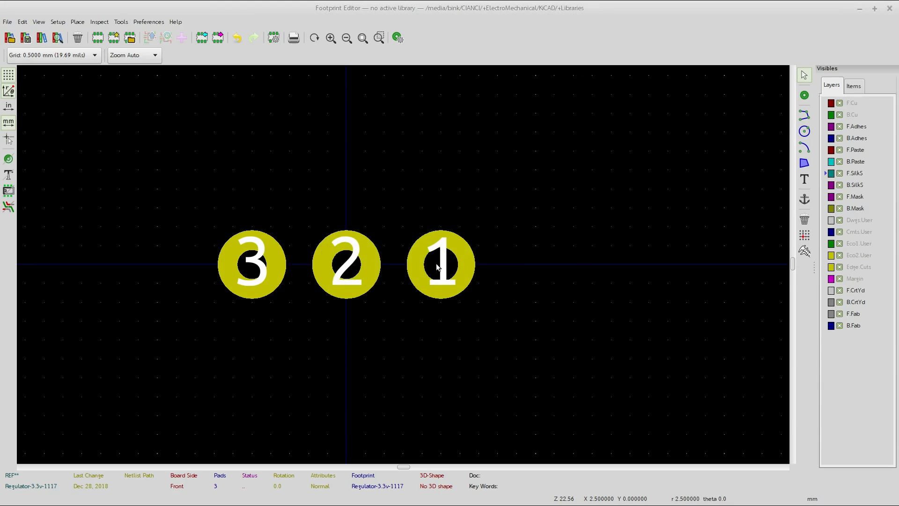
# Delete pads 2 and 3 from the footprint, keeping only pad 1.
pyautogui.click(367, 271)
pyautogui.press('Delete')
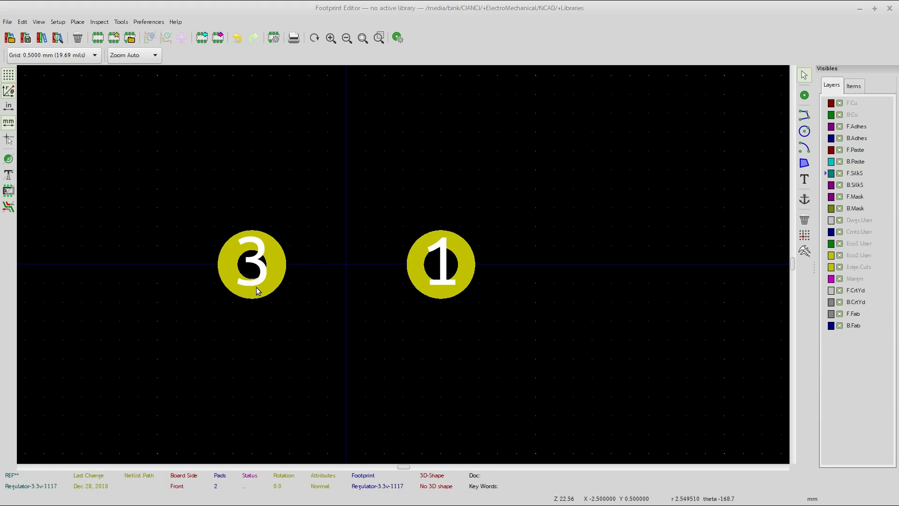
pyautogui.click(257, 290)
pyautogui.press('Delete')
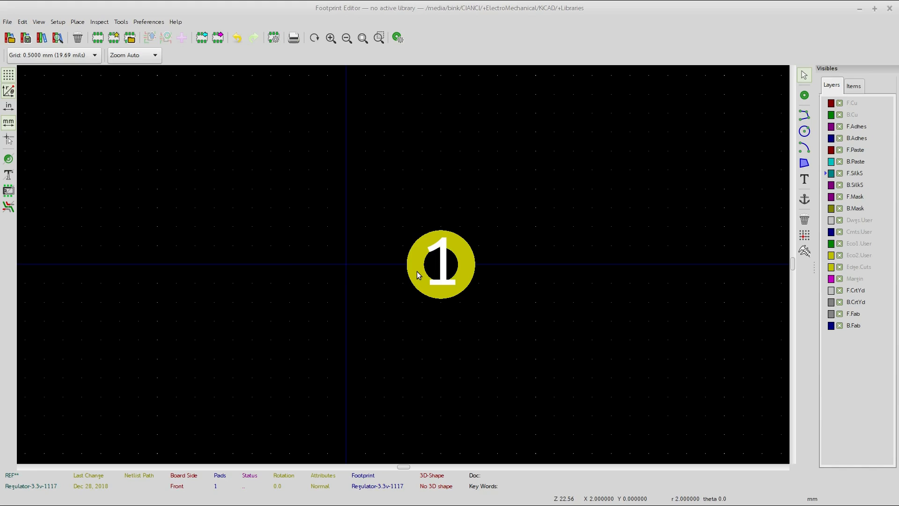
# Duplicate pad 1 twice, placing the copies on the horizontal axis at X 0 mm and X -2.5 mm.
pyautogui.click(417, 271)
pyautogui.hotkey('ctrl', 'd')
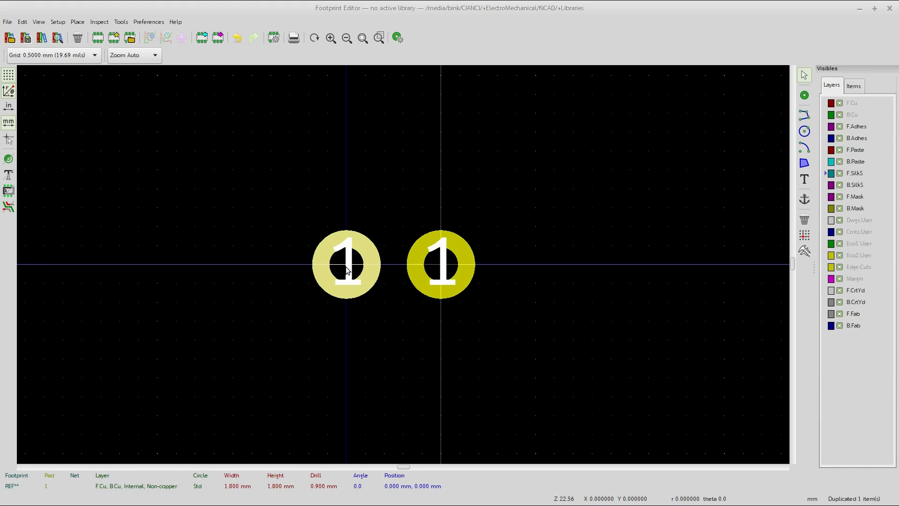
pyautogui.click(346, 266)
pyautogui.hotkey('ctrl', 'd')
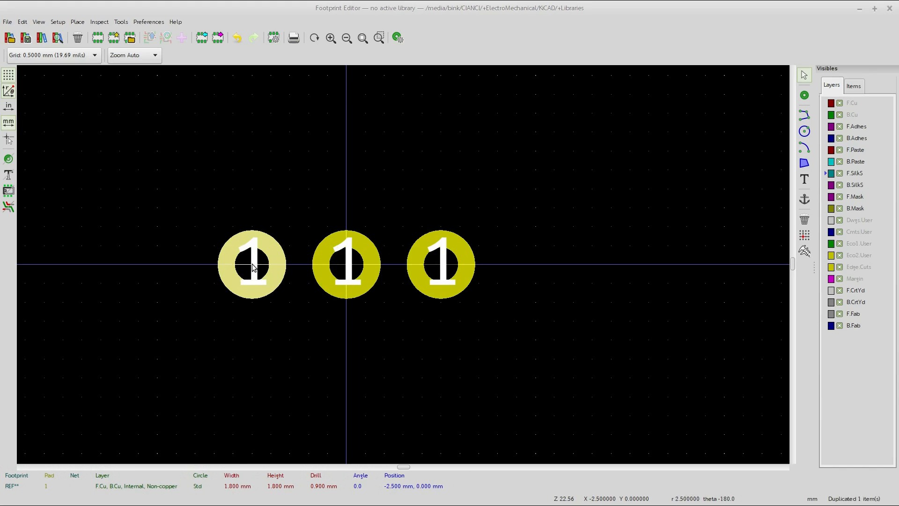
pyautogui.click(252, 266)
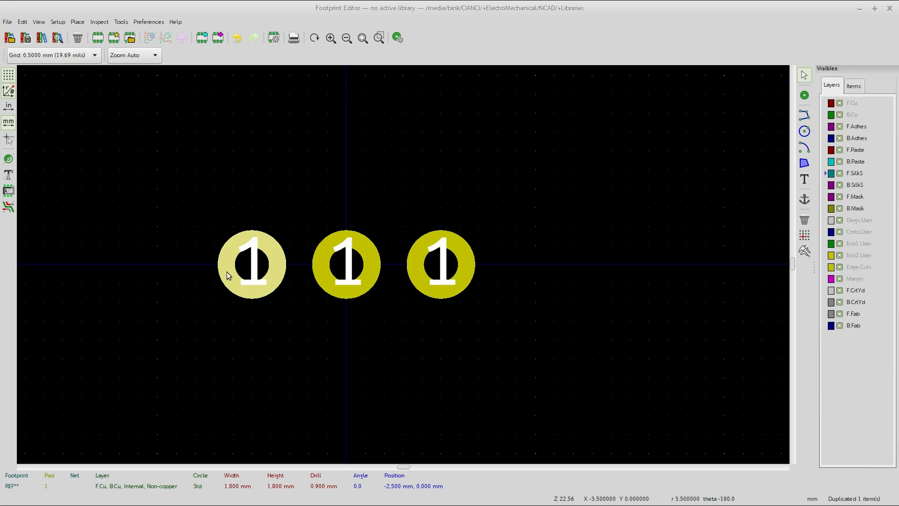
# Check the position and size properties of the leftmost and rightmost duplicated pads, leaving their values as they are.
pyautogui.doubleClick(274, 276)
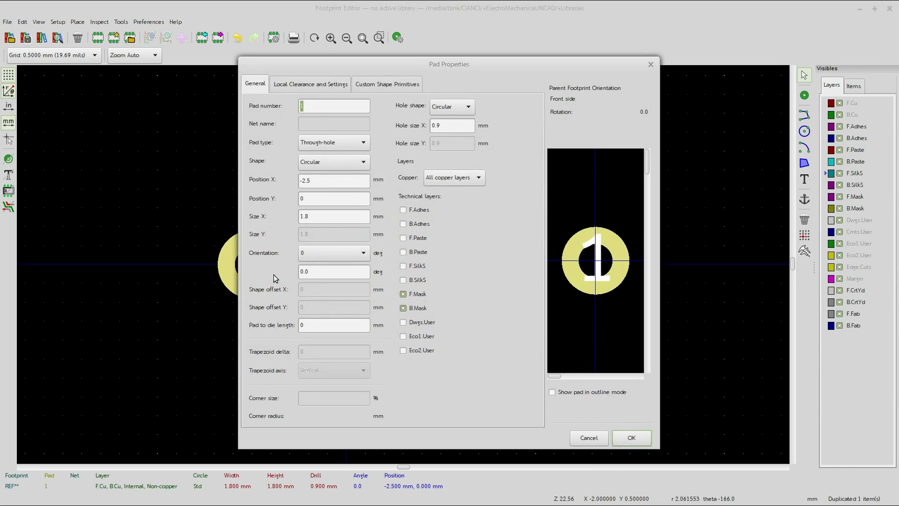
pyautogui.click(589, 438)
pyautogui.press('e')
pyautogui.moveTo(402, 66)
pyautogui.mouseDown()
pyautogui.moveTo(691, 136)
pyautogui.moveTo(441, 86)
pyautogui.moveTo(397, 66)
pyautogui.mouseUp()
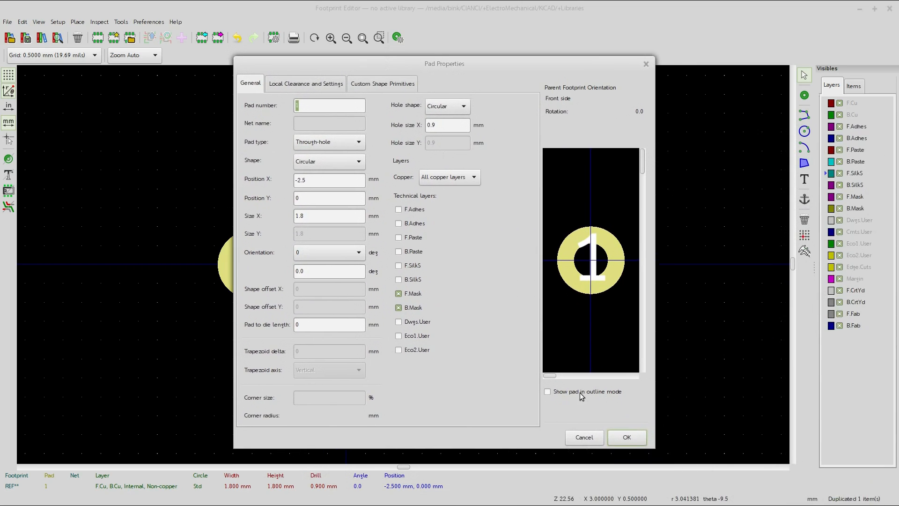
pyautogui.click(583, 437)
pyautogui.click(460, 282)
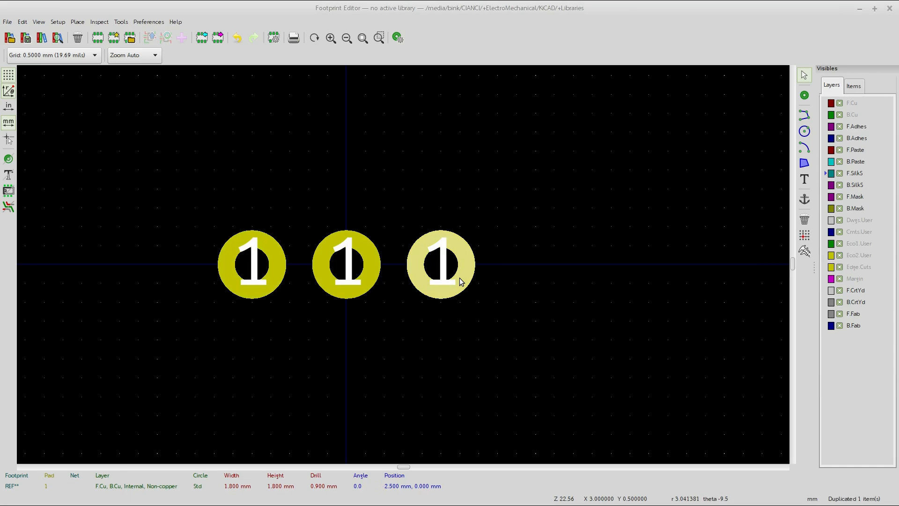
pyautogui.doubleClick(460, 282)
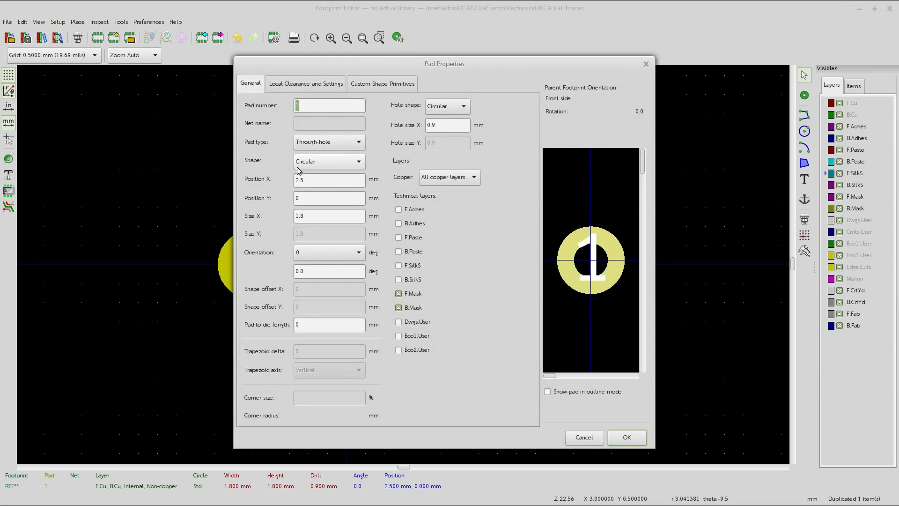
pyautogui.click(627, 437)
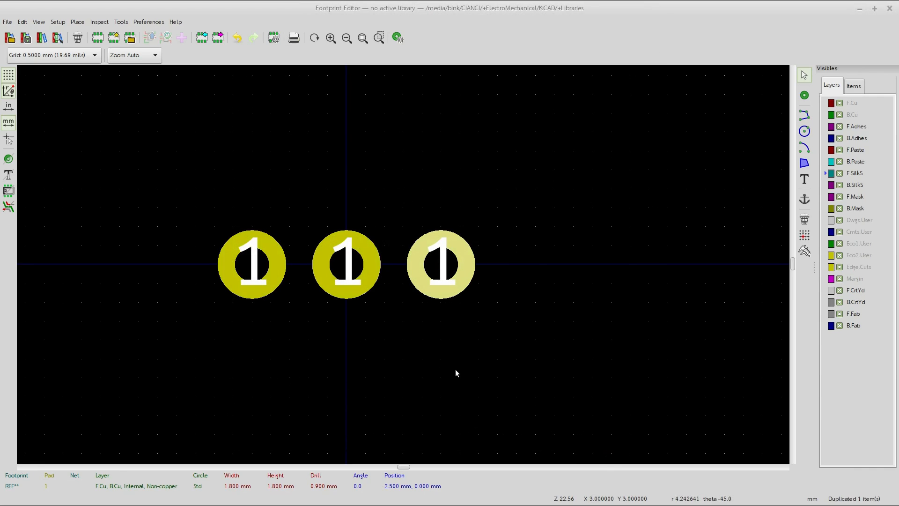
# Switch to the LD1117A datasheet in the browser and compare the Table 8 dimensions with the TO-220 SG package drawing.
pyautogui.scroll(3, 402, 309)
pyautogui.scroll(-5, 309, 234)
pyautogui.moveTo(290, 157); pyautogui.dragTo(383, 275, button='middle')
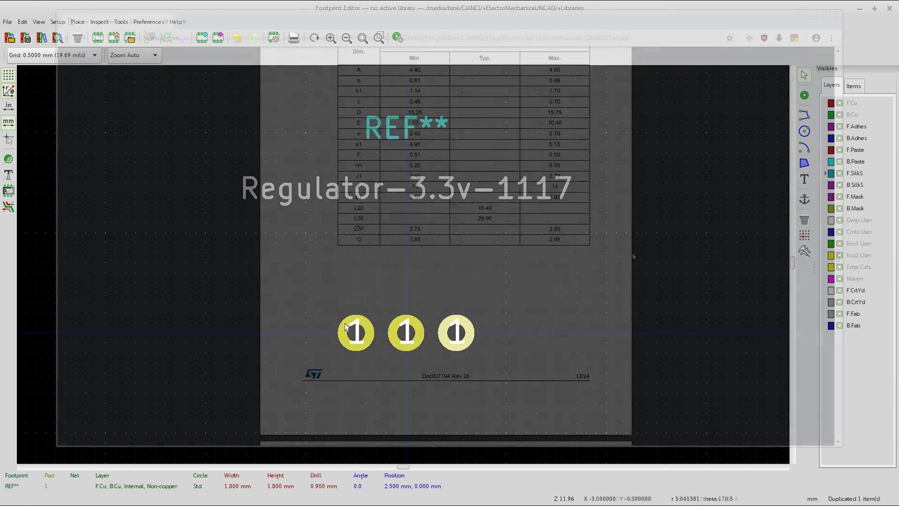
pyautogui.scroll(-5, 625, 251)
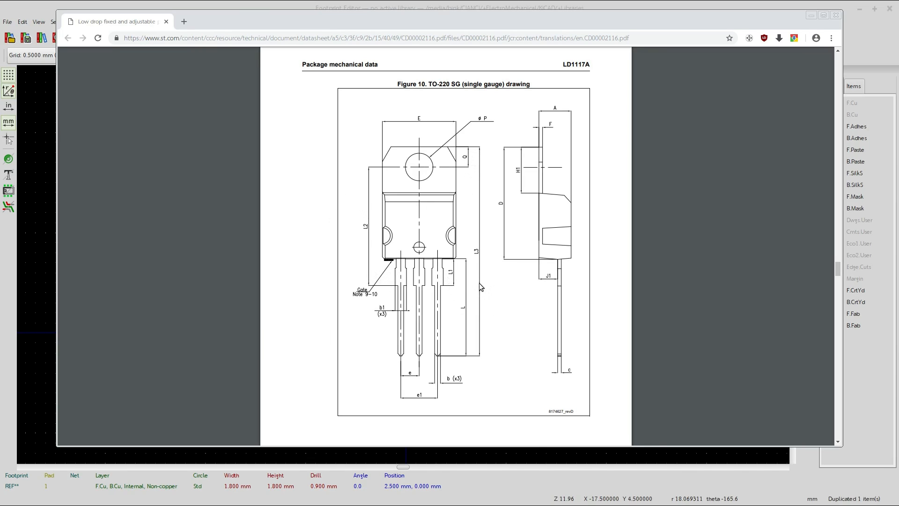
pyautogui.scroll(8, 481, 283)
pyautogui.scroll(3, 484, 284)
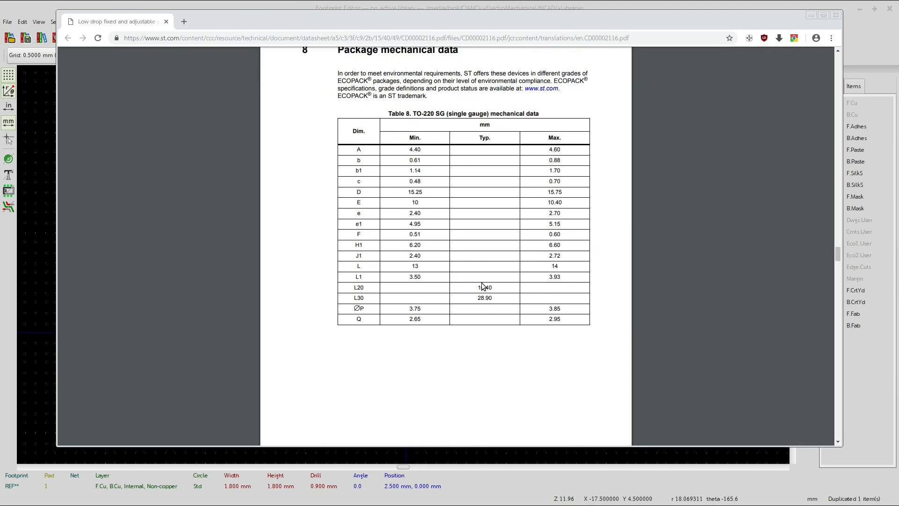
pyautogui.scroll(-7, 481, 284)
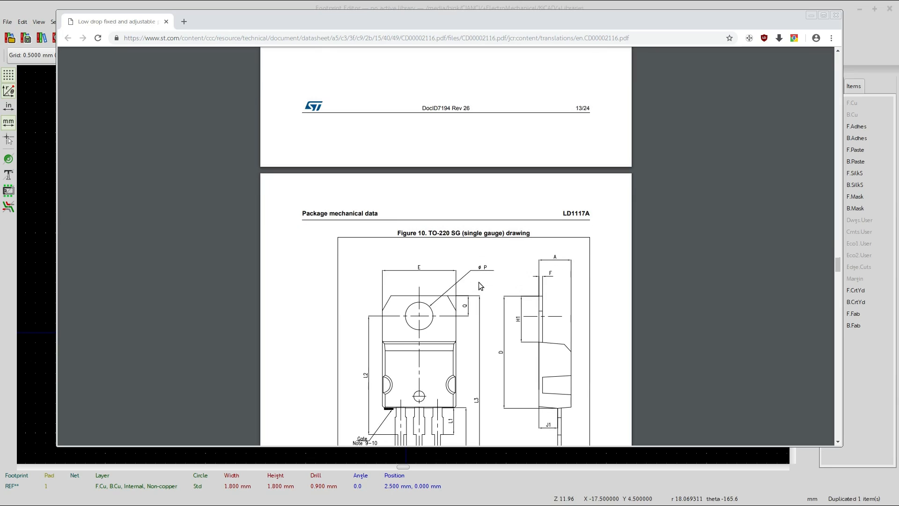
pyautogui.scroll(4, 477, 281)
pyautogui.scroll(6, 474, 274)
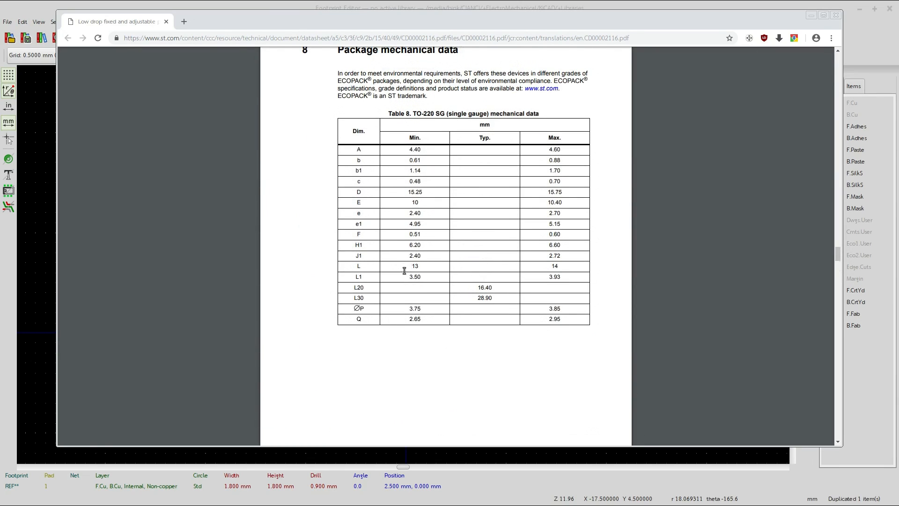
pyautogui.scroll(-10, 404, 271)
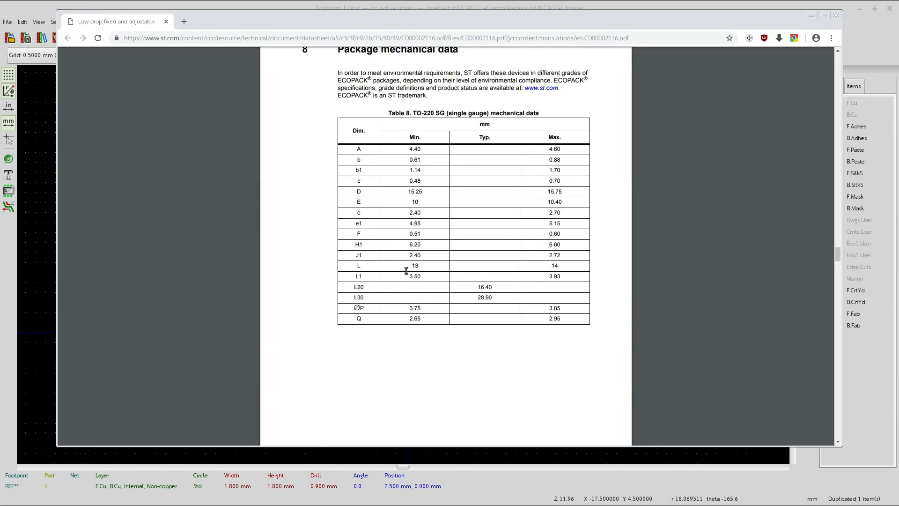
pyautogui.scroll(10, 405, 270)
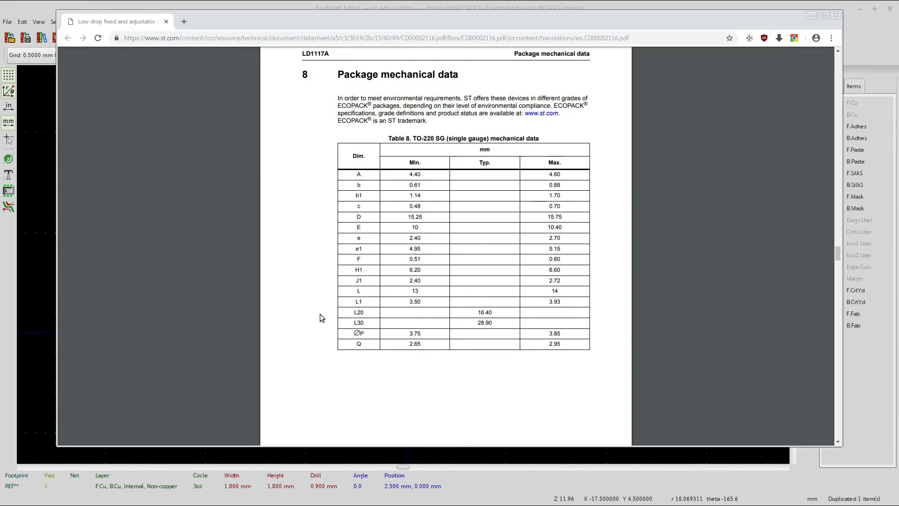
pyautogui.scroll(-10, 322, 317)
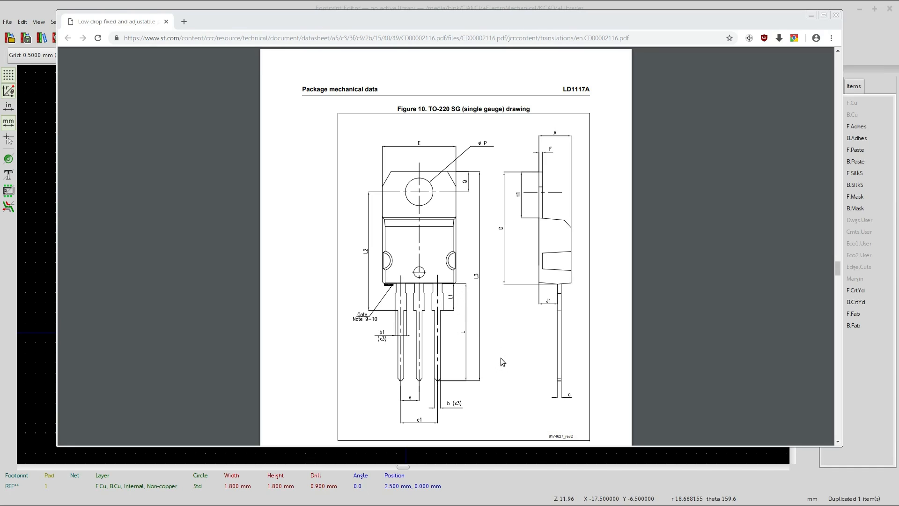
pyautogui.scroll(8, 502, 355)
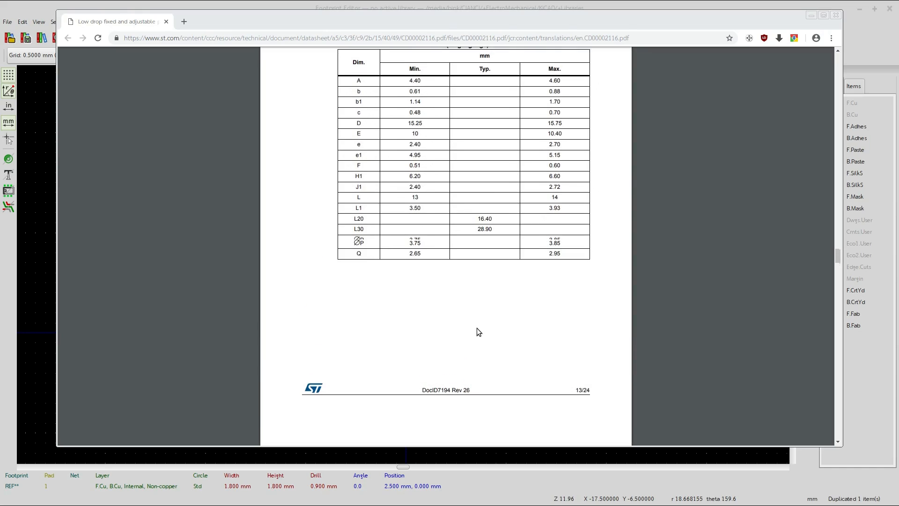
pyautogui.scroll(1, 477, 328)
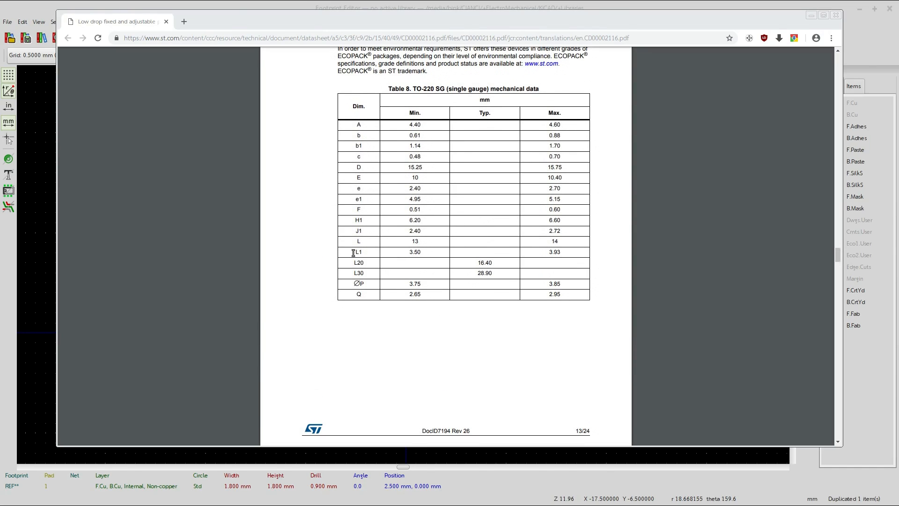
# Highlight the maximum values of dimensions D, L1 and E in Table 8, checking them against the Figure 10 drawing.
pyautogui.moveTo(353, 253); pyautogui.dragTo(564, 250)
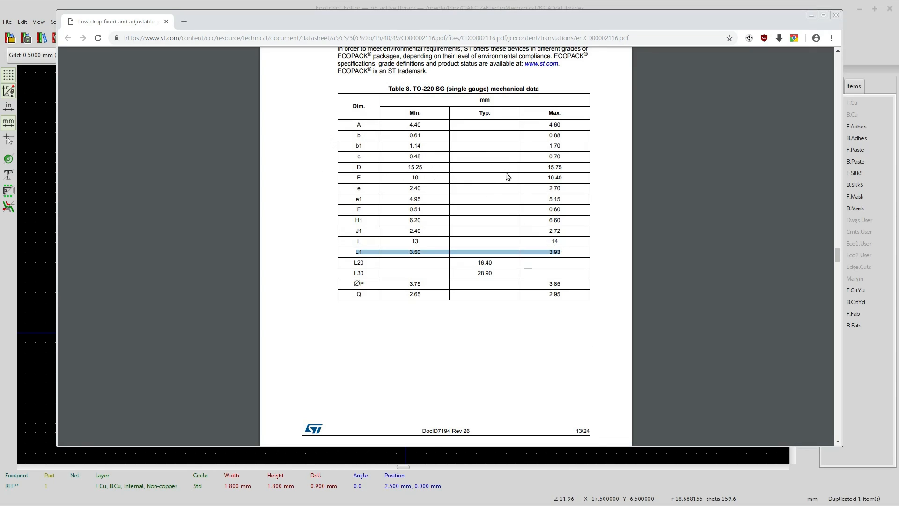
pyautogui.click(567, 168)
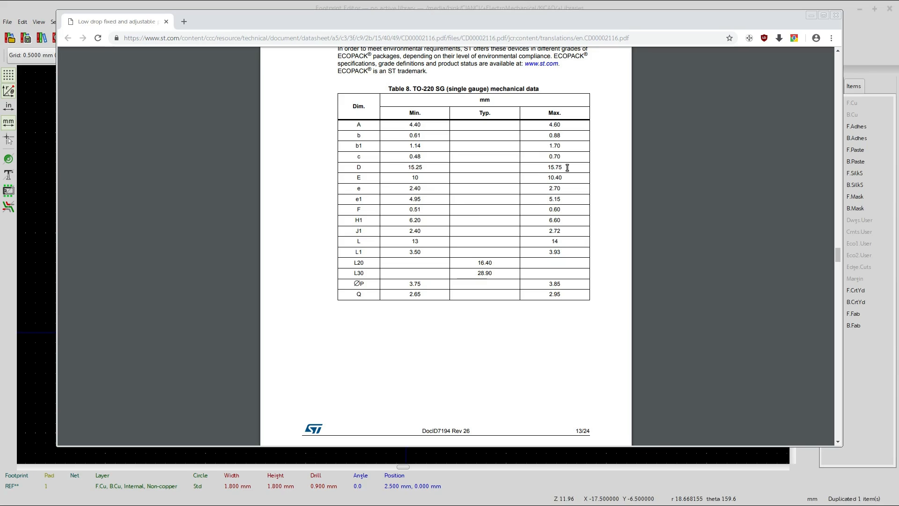
pyautogui.moveTo(567, 168); pyautogui.dragTo(546, 167)
pyautogui.moveTo(565, 252); pyautogui.dragTo(544, 249)
pyautogui.scroll(-8, 409, 336)
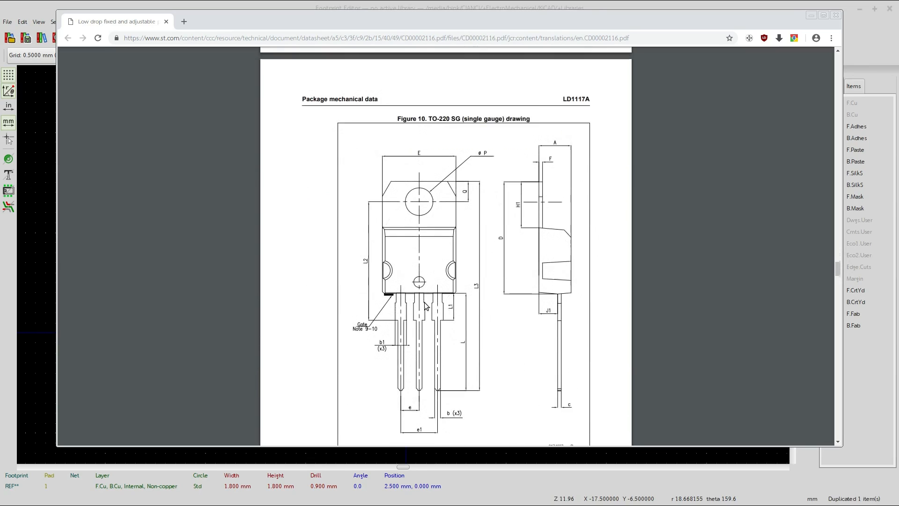
pyautogui.scroll(-2, 426, 305)
pyautogui.scroll(2, 426, 306)
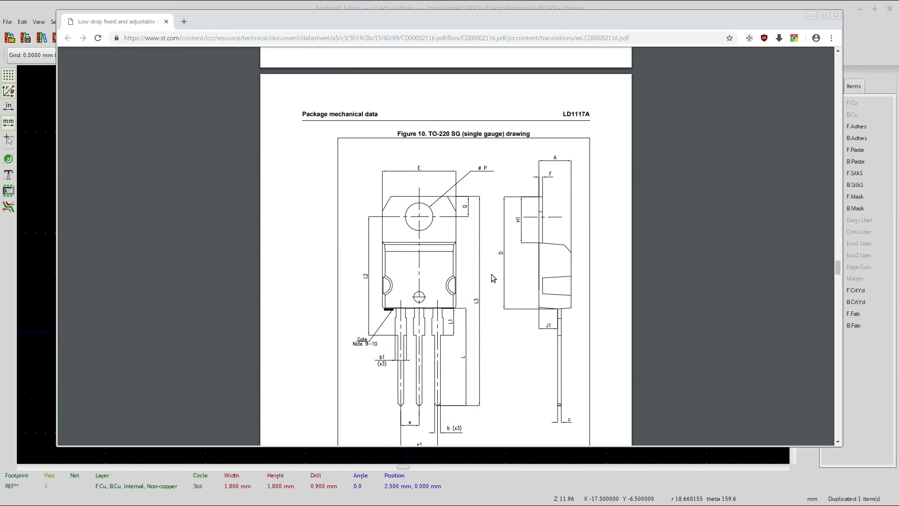
pyautogui.scroll(8, 487, 276)
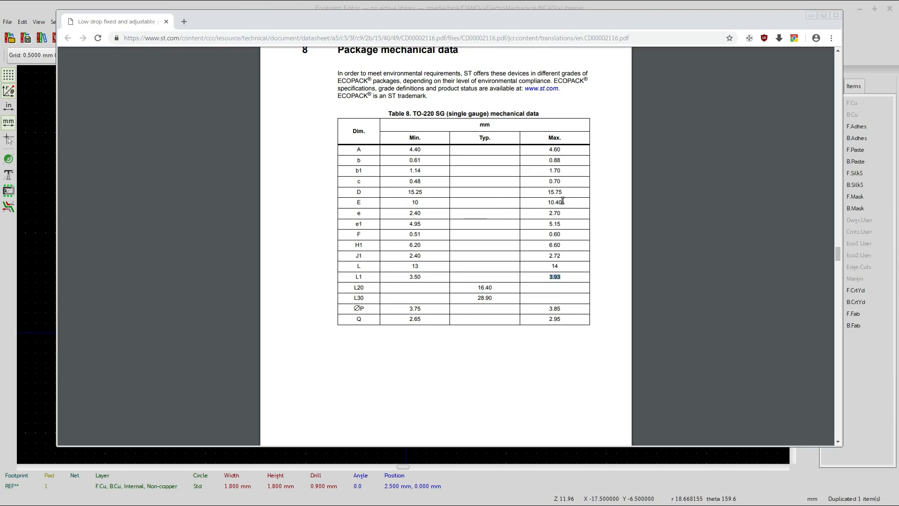
pyautogui.moveTo(565, 202); pyautogui.dragTo(538, 202)
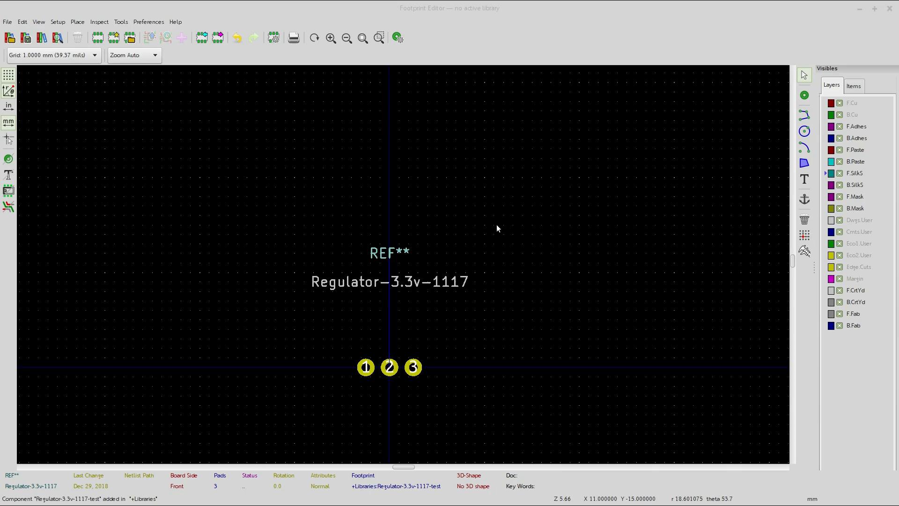
# In the Footprint Editor, draw a trial four-segment graphic line on F.SilkS around the footprint's text and pads.
pyautogui.moveTo(488, 256); pyautogui.dragTo(512, 225, button='middle')
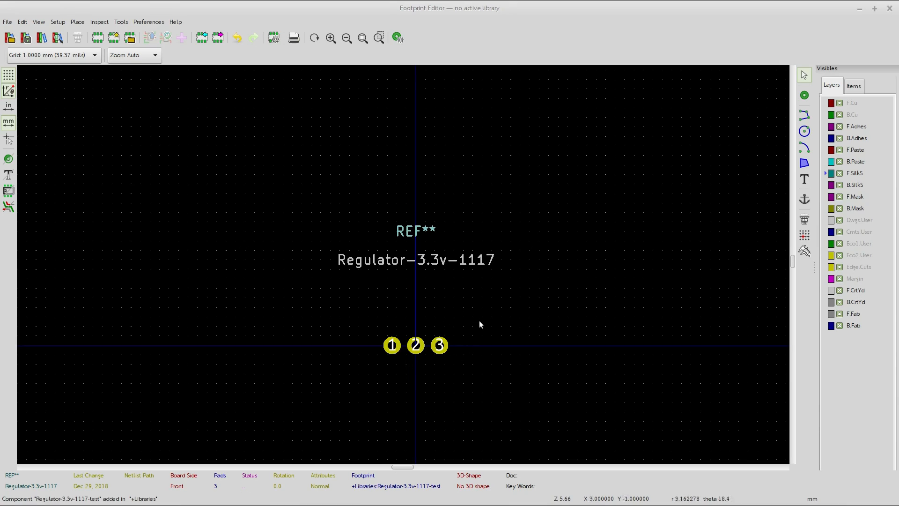
pyautogui.click(805, 114)
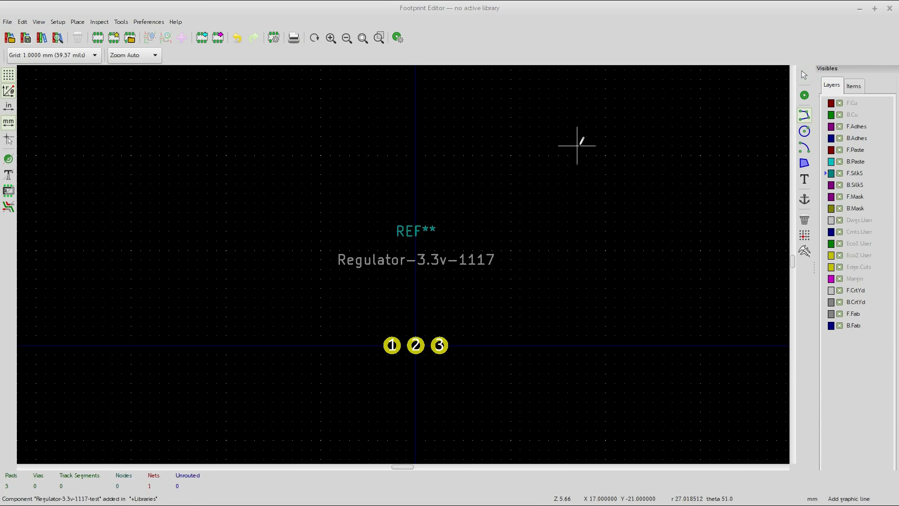
pyautogui.click(578, 146)
pyautogui.click(406, 155)
pyautogui.click(197, 212)
pyautogui.click(188, 327)
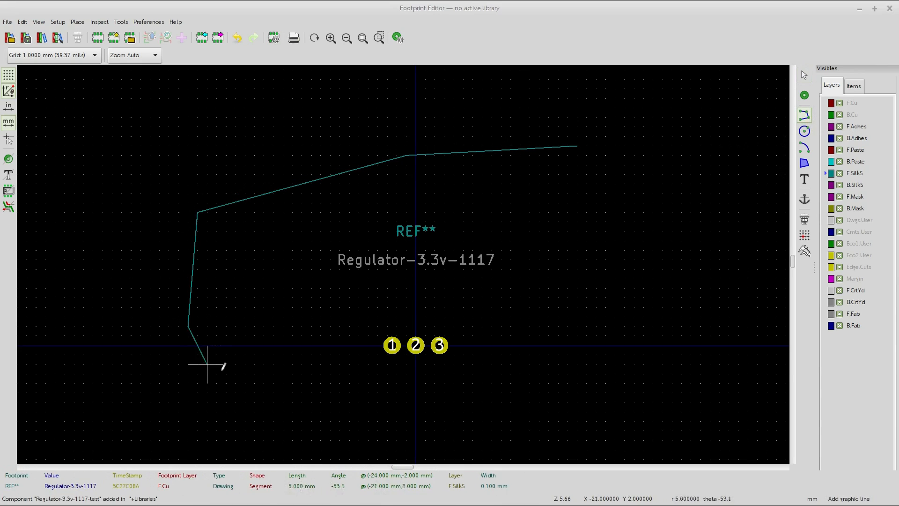
pyautogui.click(235, 373)
pyautogui.press('Escape')
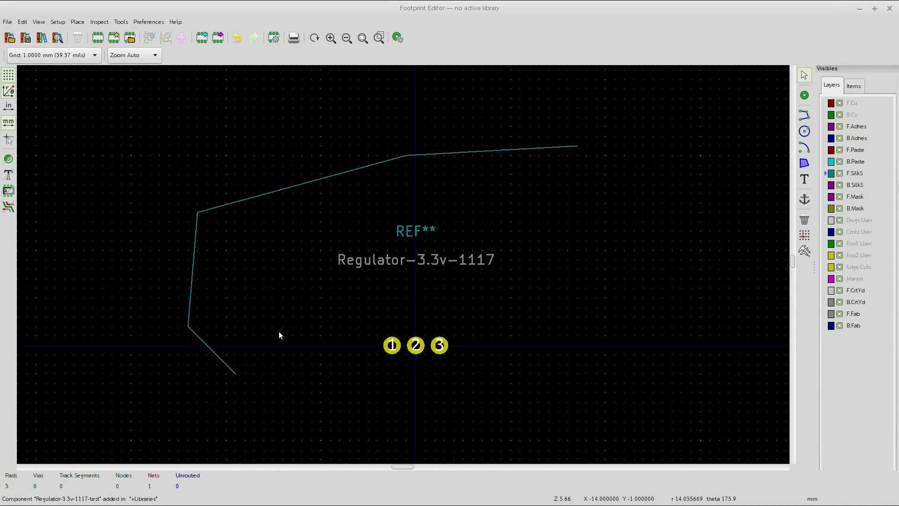
# Undo the four segments of the trial silkscreen line.
pyautogui.hotkey('ctrl', 'z')
pyautogui.hotkey('ctrl', 'z')
pyautogui.hotkey('ctrl', 'z')
pyautogui.hotkey('ctrl', 'z')
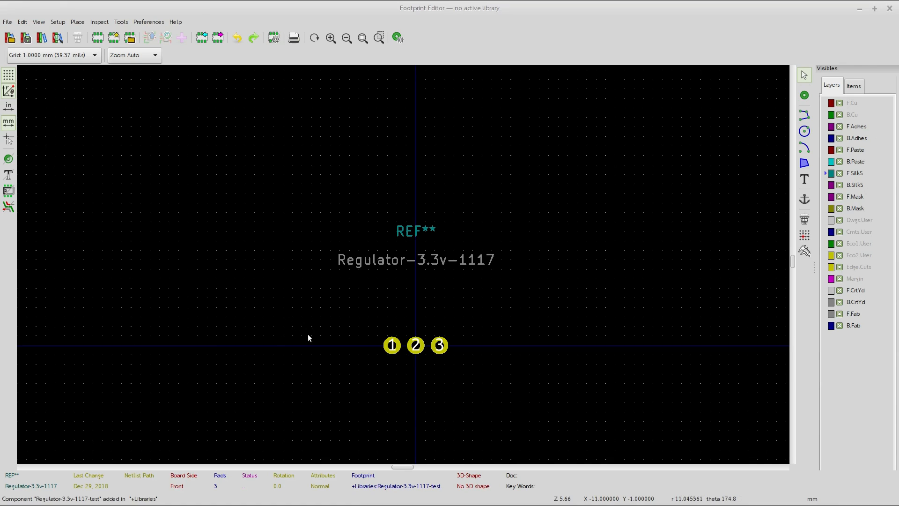
# Draw a horizontal F.SilkS line about 17 mm long above the pads, from X -9, Y -3 mm to X 8, Y -3 mm.
pyautogui.moveTo(415, 372); pyautogui.dragTo(443, 367, button='middle')
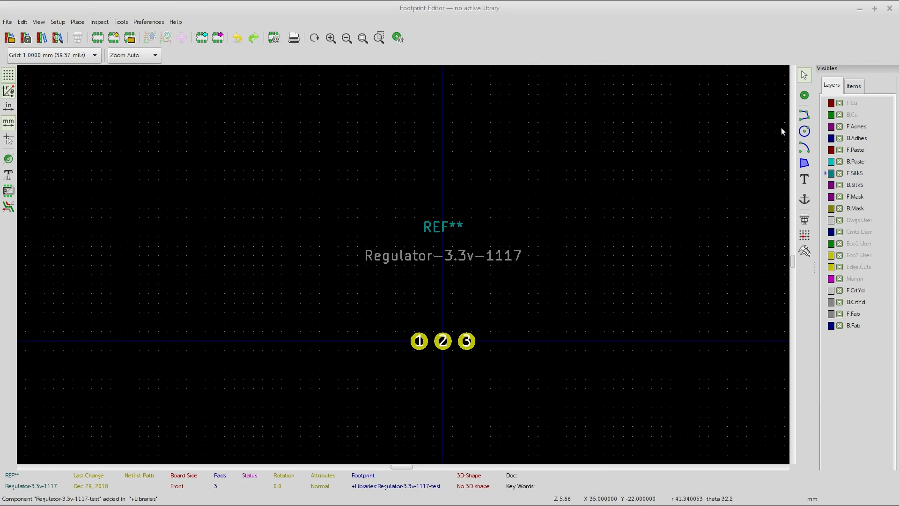
pyautogui.click(805, 117)
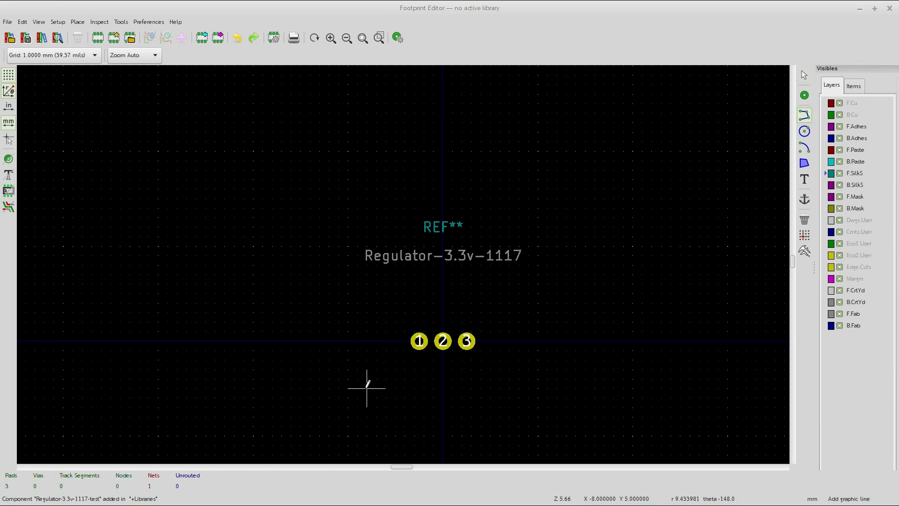
pyautogui.scroll(4, 405, 398)
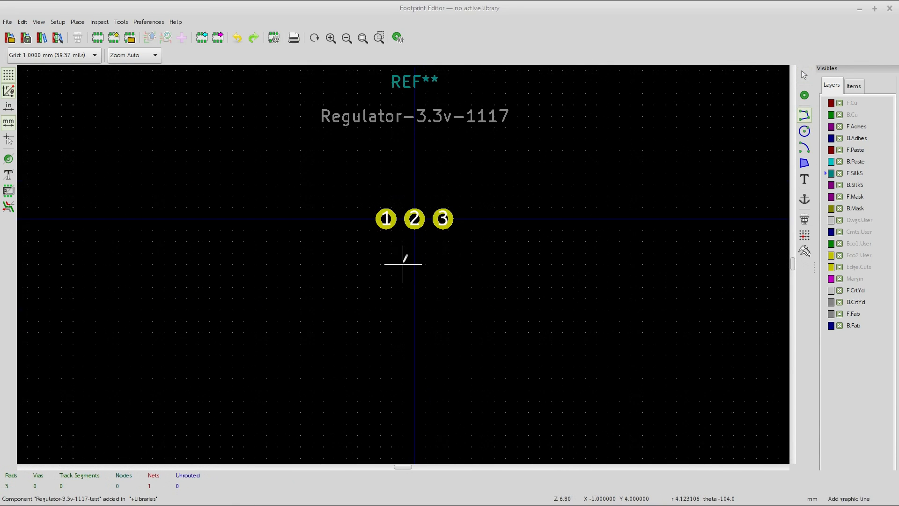
pyautogui.moveTo(403, 264); pyautogui.dragTo(376, 402, button='middle')
pyautogui.scroll(-1, 375, 401)
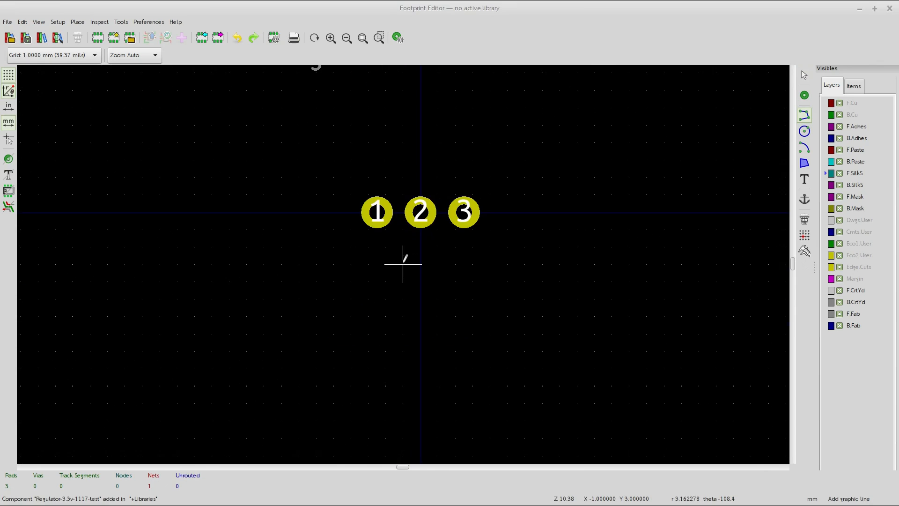
pyautogui.moveTo(402, 247); pyautogui.dragTo(387, 391, button='middle')
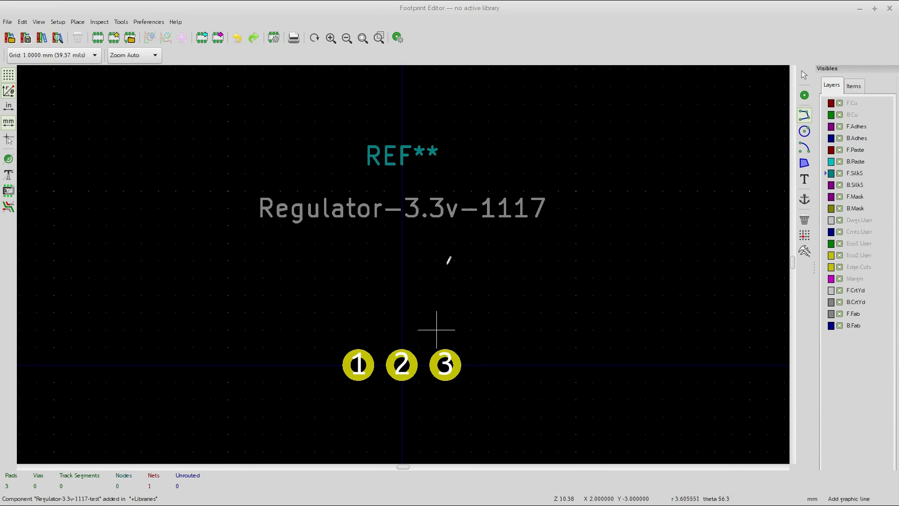
pyautogui.moveTo(470, 252); pyautogui.dragTo(476, 271, button='middle')
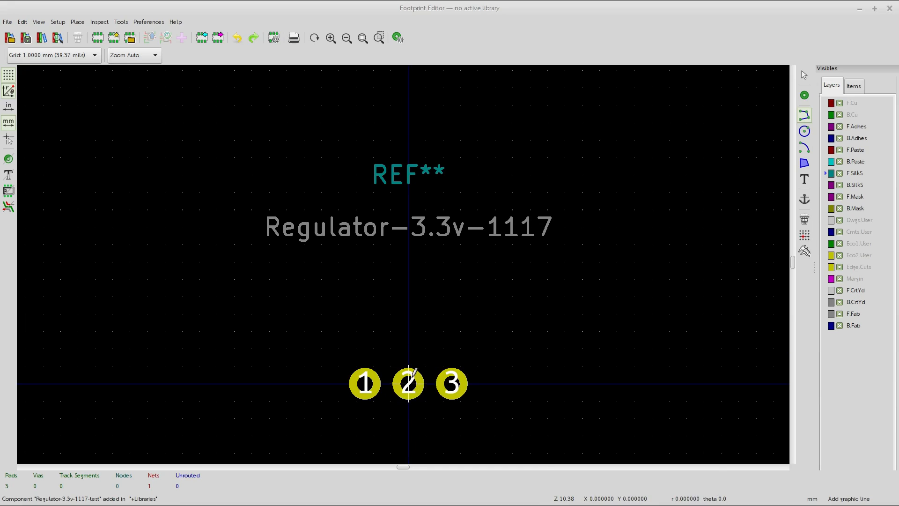
pyautogui.click(251, 331)
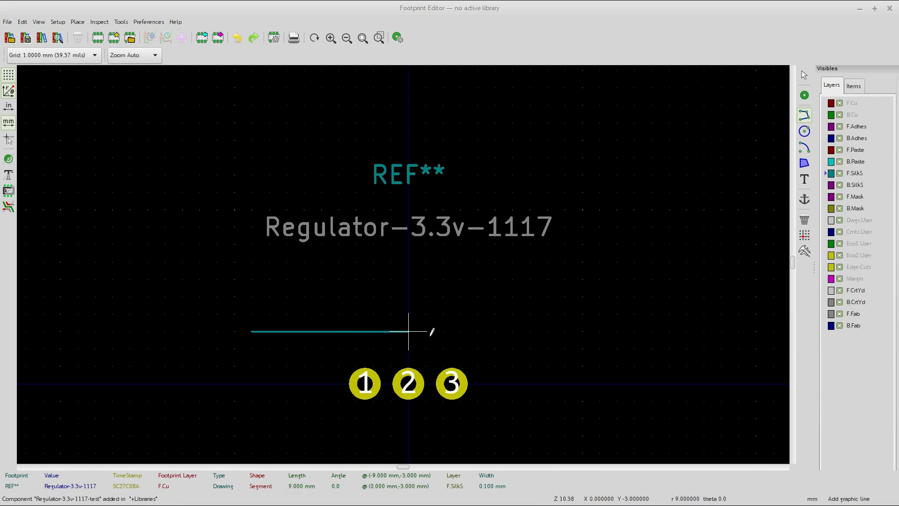
pyautogui.click(547, 331)
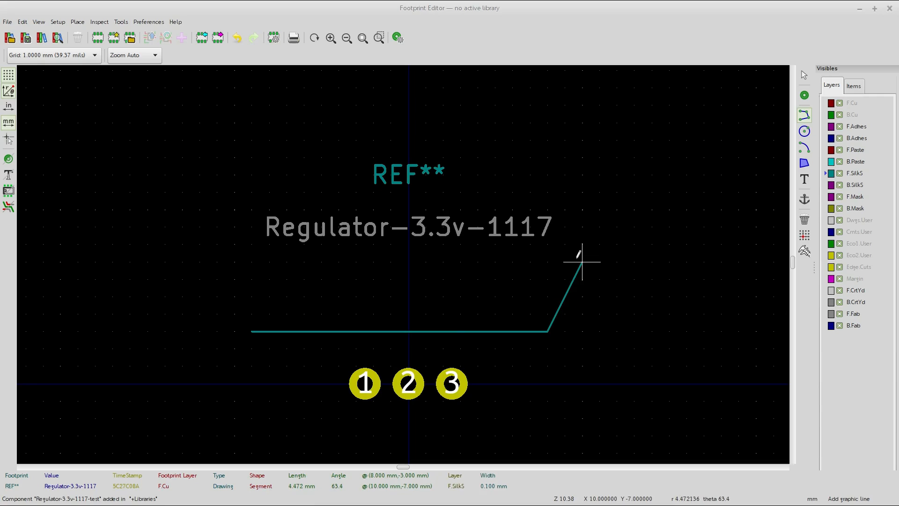
pyautogui.press('Escape')
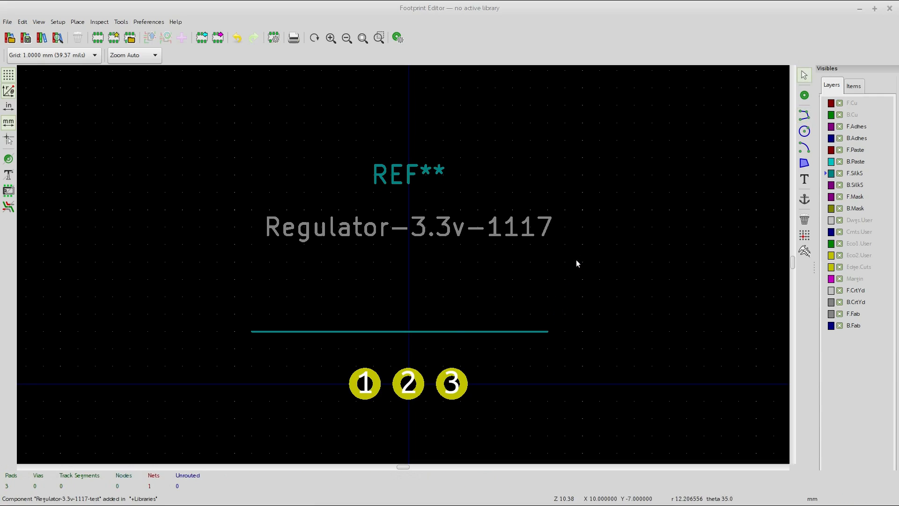
# Set the silkscreen line's start point to X -6, Y 0 mm and its end point to X 6, Y 0 mm.
pyautogui.click(503, 332)
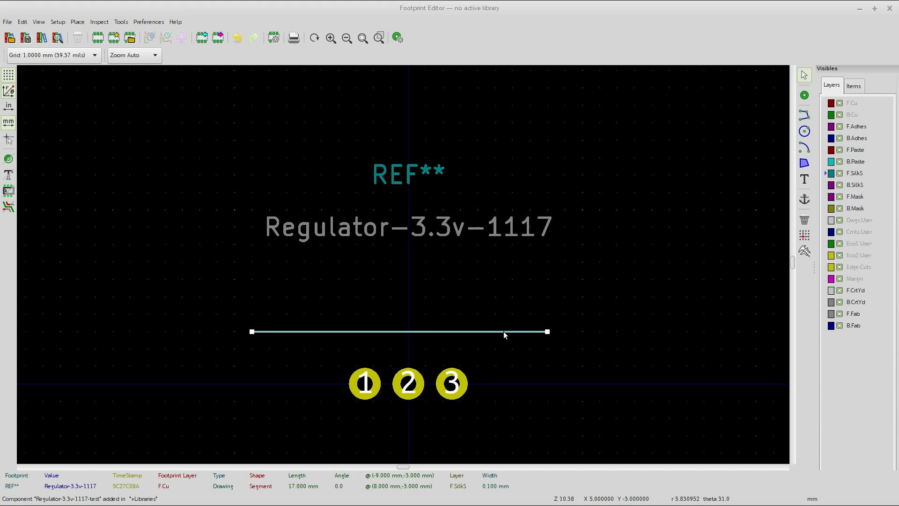
pyautogui.doubleClick(504, 331)
pyautogui.moveTo(456, 220); pyautogui.dragTo(624, 108)
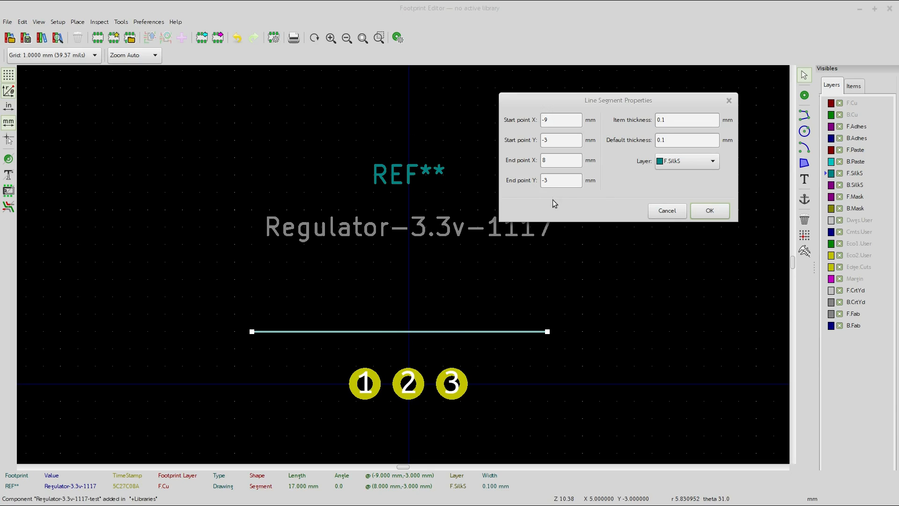
pyautogui.moveTo(558, 159); pyautogui.dragTo(540, 156)
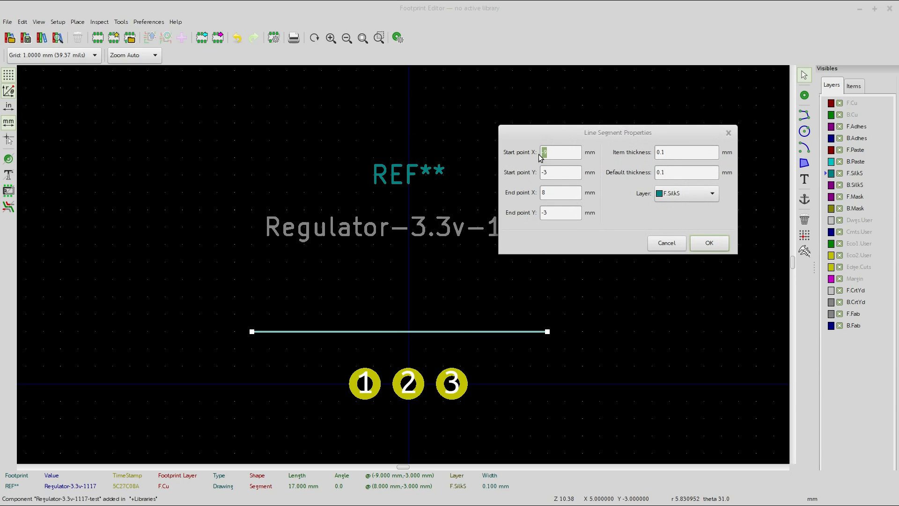
pyautogui.write('-1')
pyautogui.press('BackSpace')
pyautogui.write('6')
pyautogui.click(553, 172)
pyautogui.write('0')
pyautogui.click(560, 193)
pyautogui.write('6')
pyautogui.press('Tab')
pyautogui.click(710, 244)
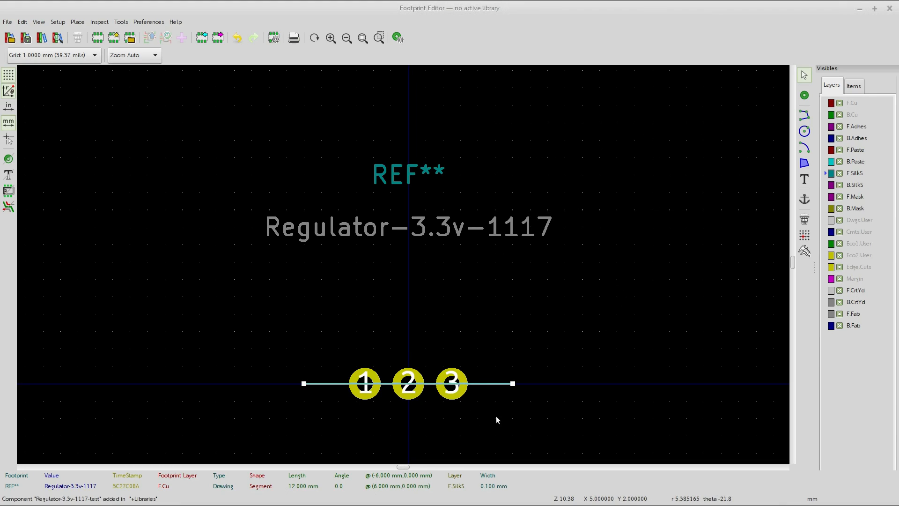
pyautogui.click(552, 361)
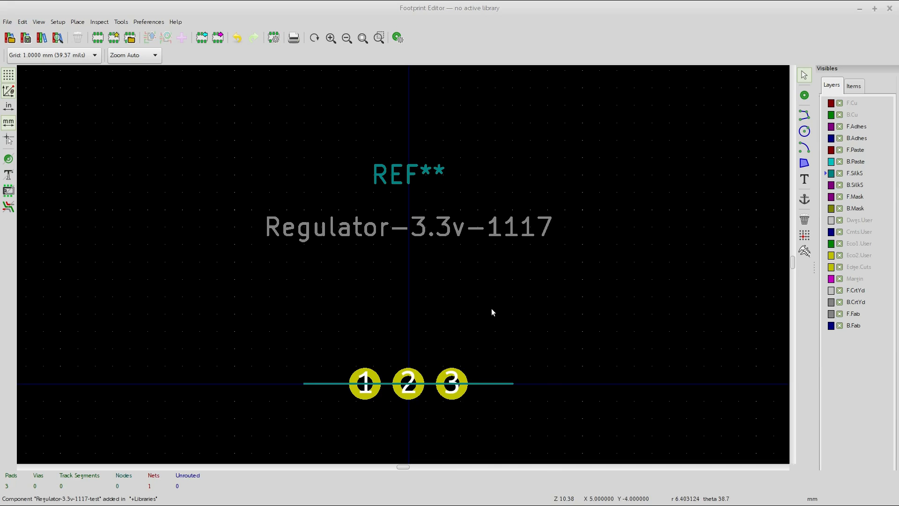
# Draw a second horizontal F.SilkS line 12 mm long above the pads, from X -6, Y -3 mm to X 6, Y -3 mm.
pyautogui.click(804, 117)
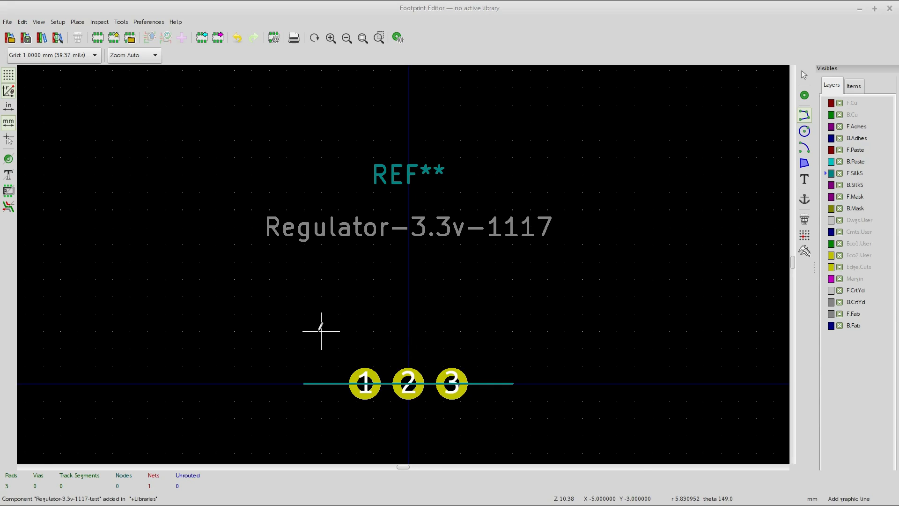
pyautogui.click(304, 330)
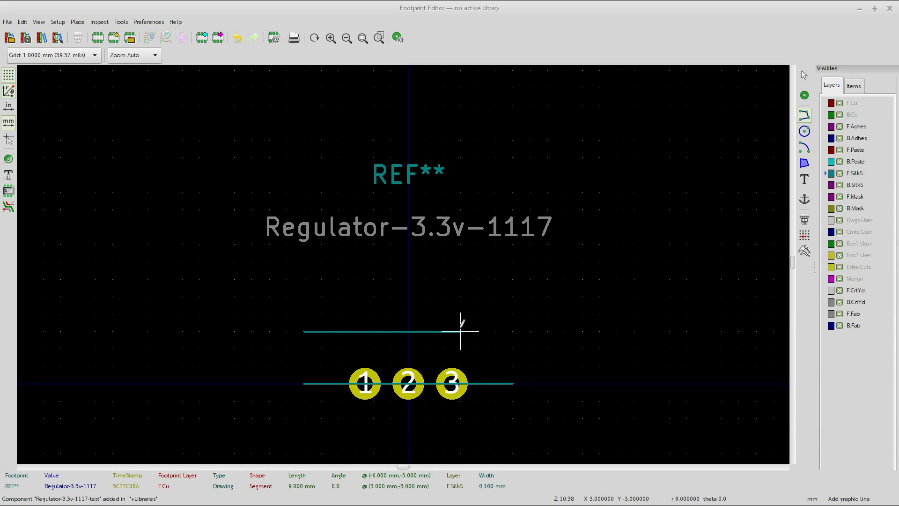
pyautogui.click(512, 331)
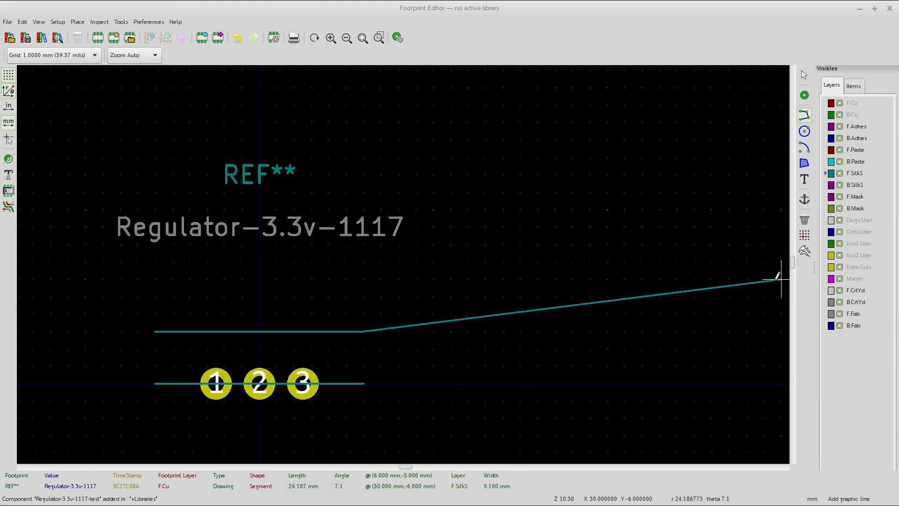
pyautogui.press('Escape')
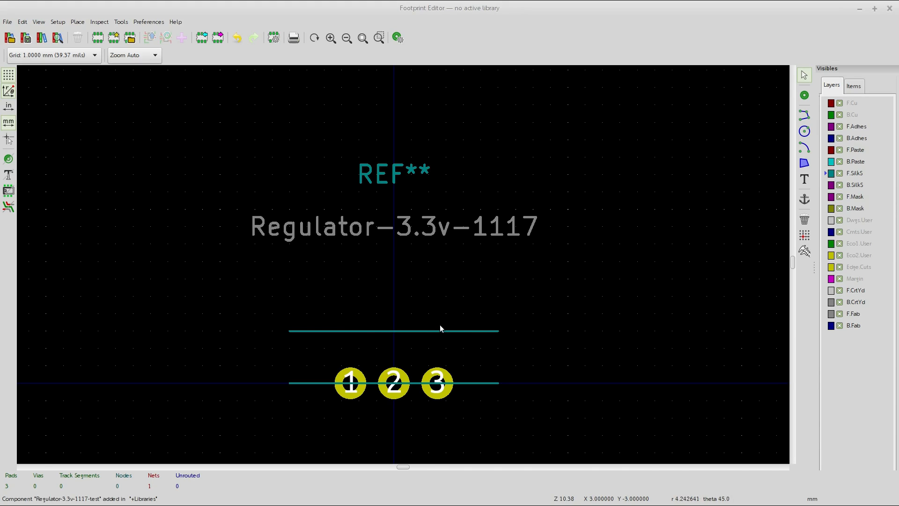
# Set both the start and end point Y of the silkscreen line above the pads to -20 mm.
pyautogui.click(429, 330)
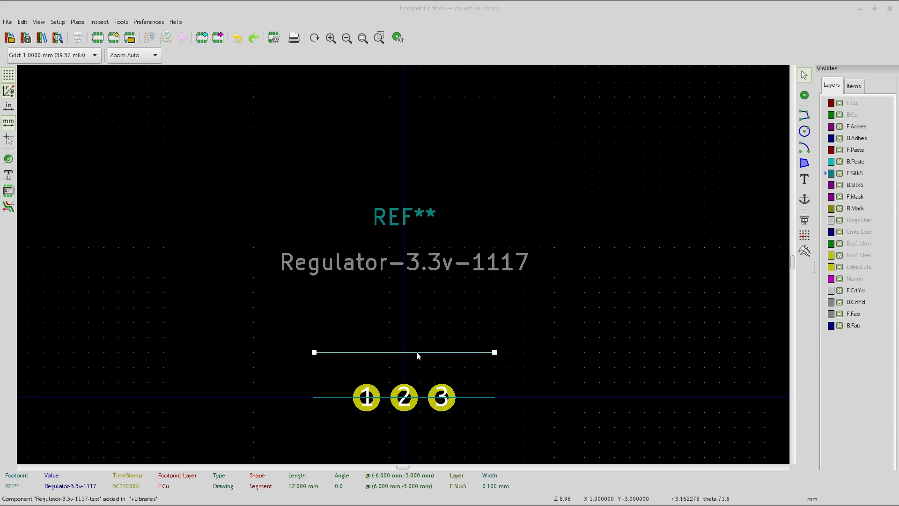
pyautogui.doubleClick(417, 352)
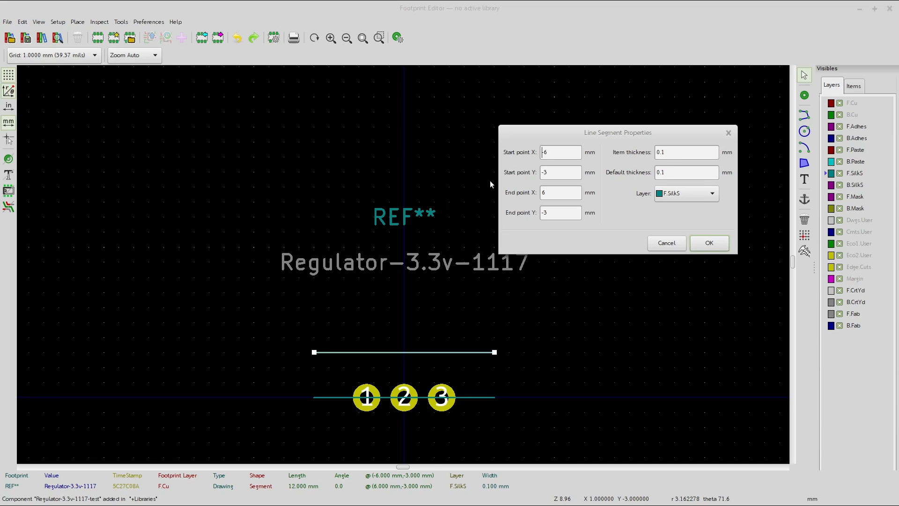
pyautogui.moveTo(588, 136); pyautogui.dragTo(623, 101)
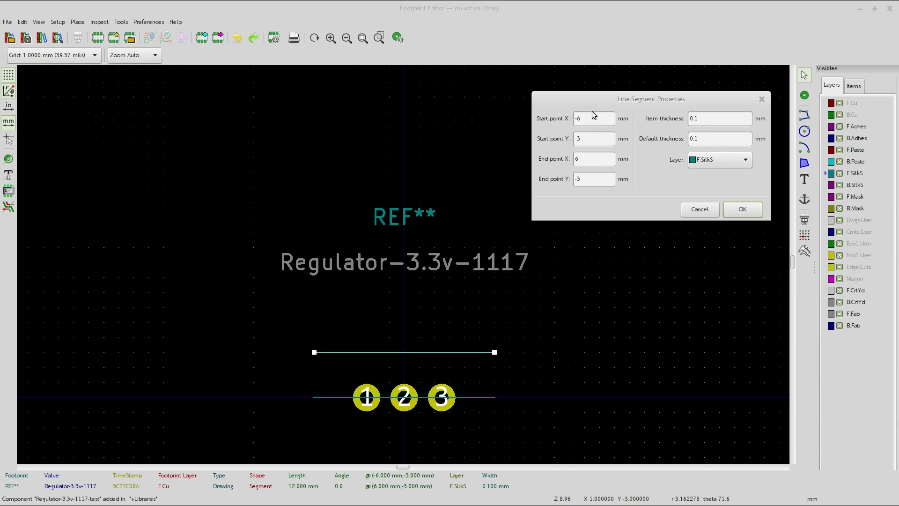
pyautogui.moveTo(592, 100); pyautogui.dragTo(575, 115)
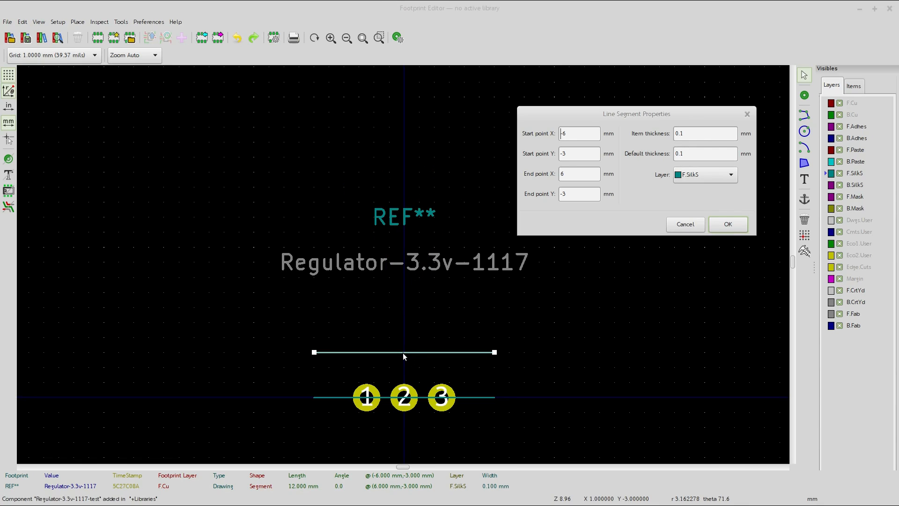
pyautogui.click(582, 153)
pyautogui.write('-20')
pyautogui.click(581, 193)
pyautogui.write('0-20')
pyautogui.click(728, 225)
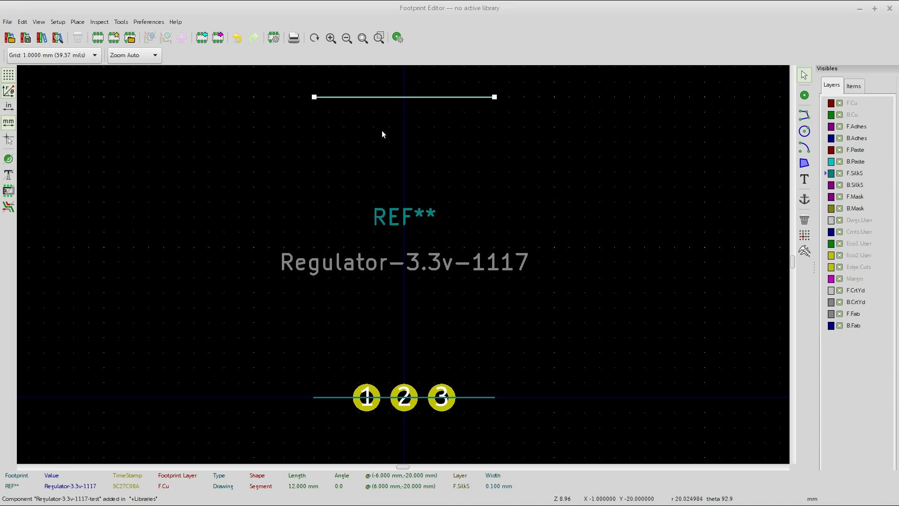
# Close the body outline with two vertical F.SilkS lines at X 6 and X -6 mm, each running from Y -20 to Y 0 mm.
pyautogui.click(804, 115)
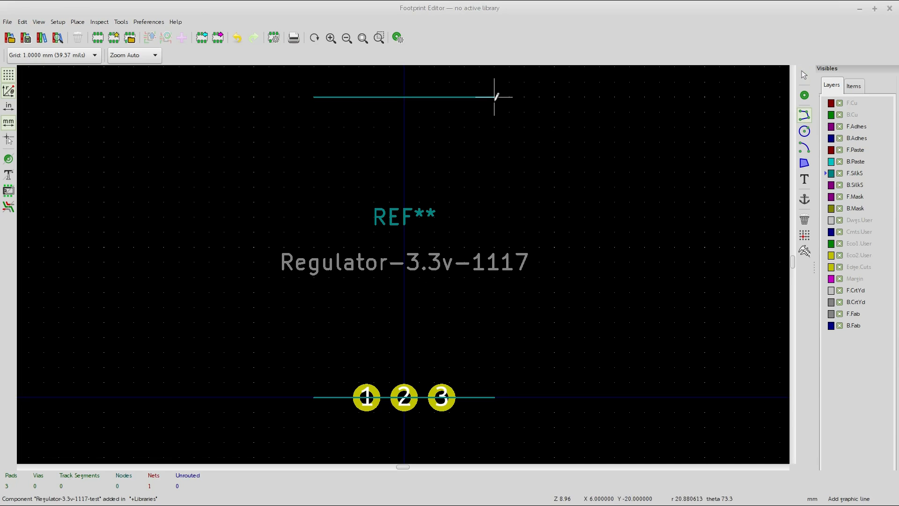
pyautogui.click(494, 98)
pyautogui.click(494, 398)
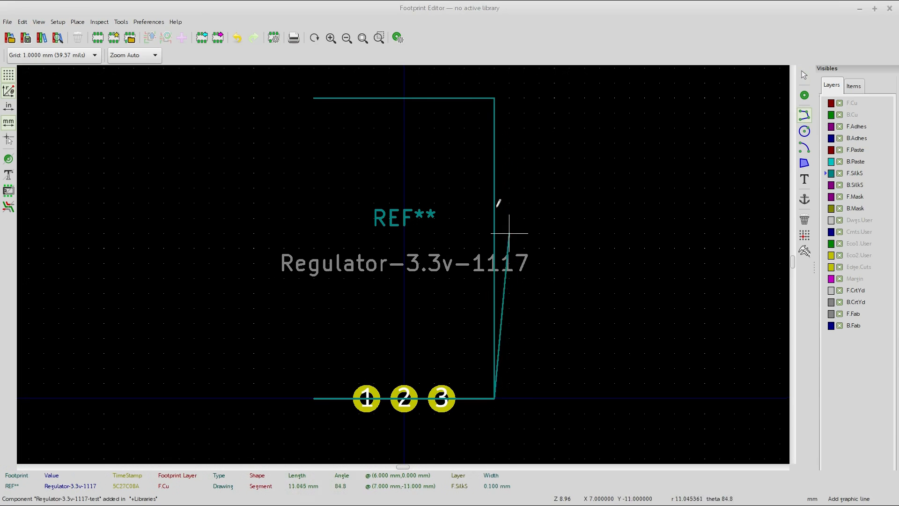
pyautogui.press('Escape')
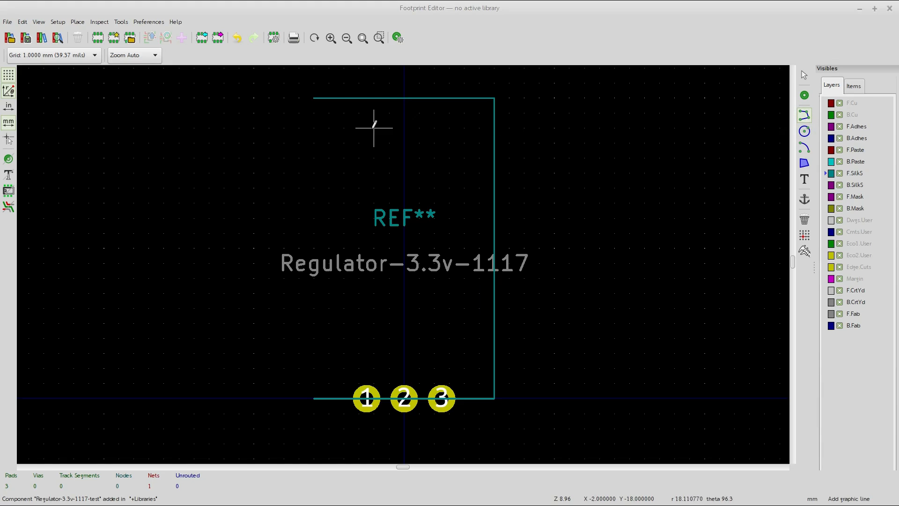
pyautogui.click(314, 98)
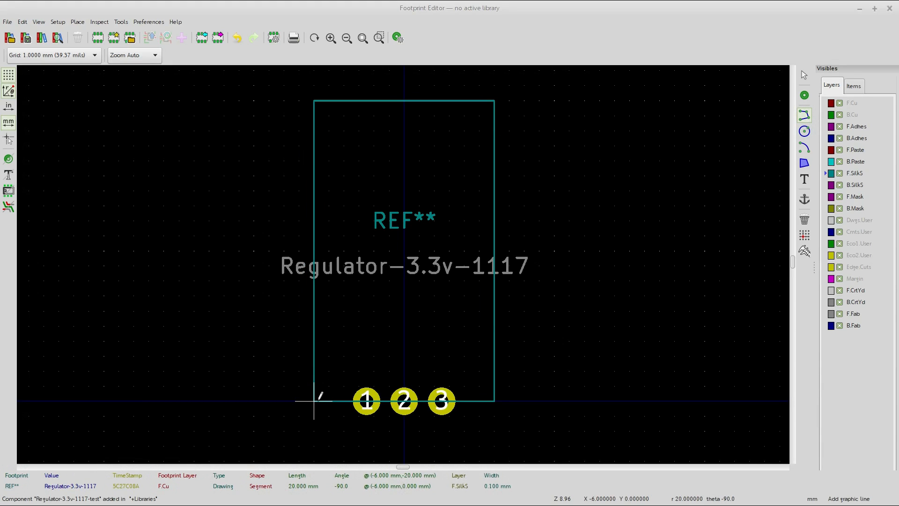
pyautogui.click(314, 400)
pyautogui.press('Escape')
pyautogui.moveTo(456, 298); pyautogui.dragTo(475, 305, button='middle')
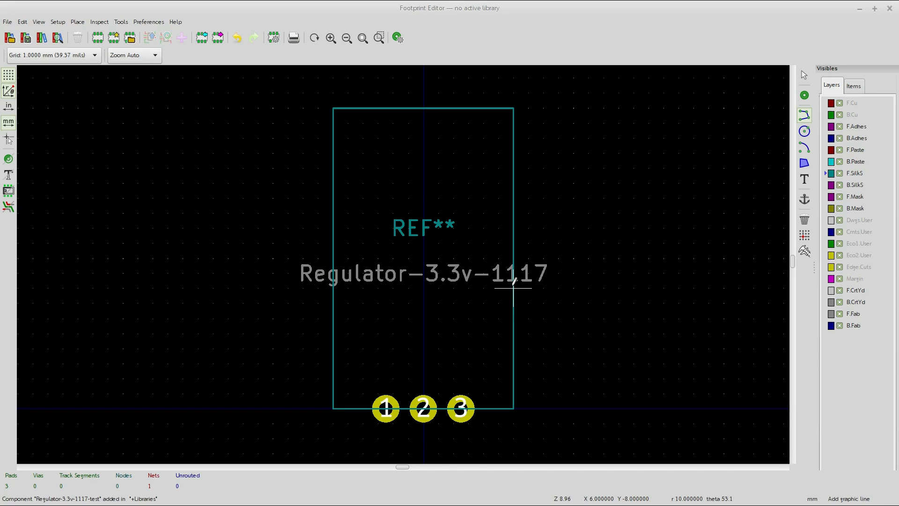
# Switch to the LD1117A datasheet and compare the body and lead dimensions in the Figure 10 drawing with the Table 8 values.
pyautogui.hotkey('alt', 'Tab')
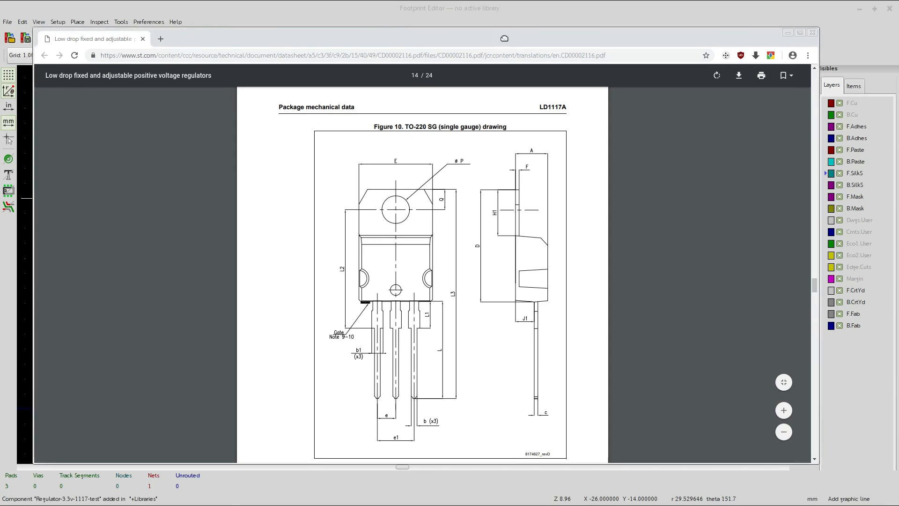
pyautogui.moveTo(511, 38)
pyautogui.mouseDown()
pyautogui.moveTo(504, 494)
pyautogui.moveTo(496, 38)
pyautogui.mouseUp()
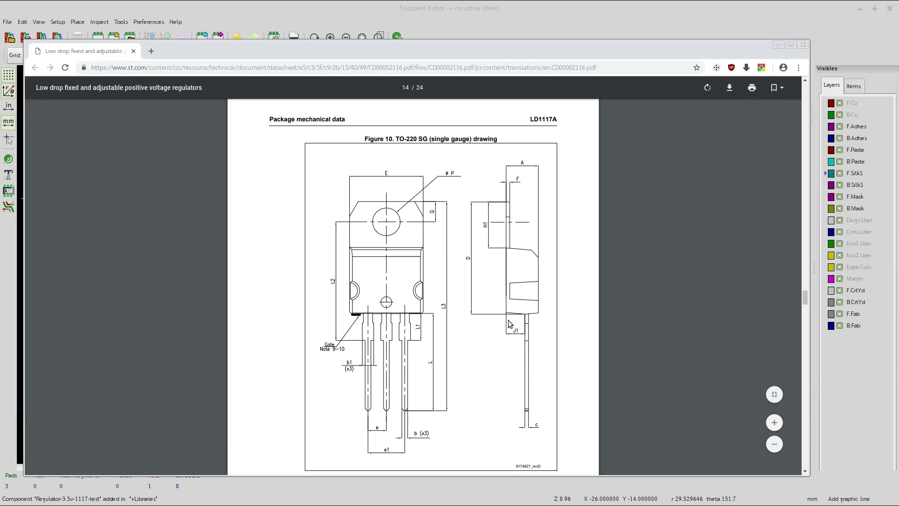
pyautogui.scroll(1, 488, 351)
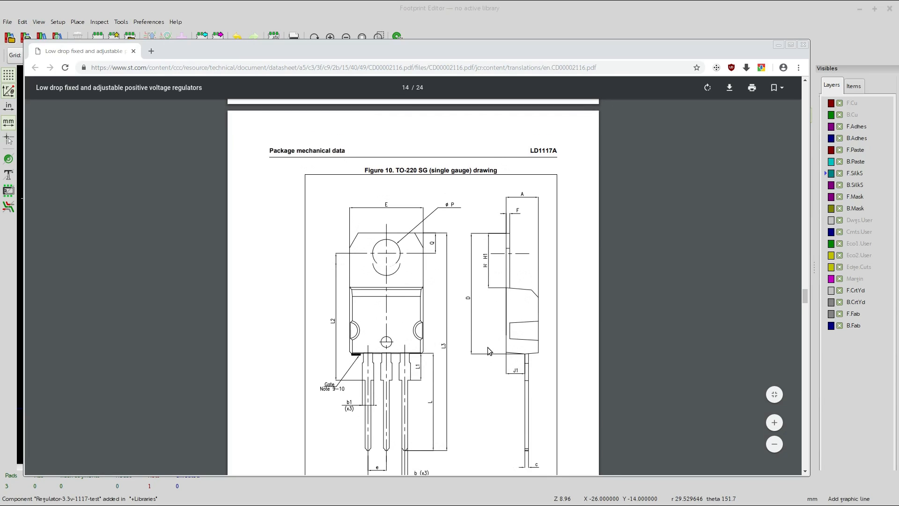
pyautogui.scroll(10, 487, 347)
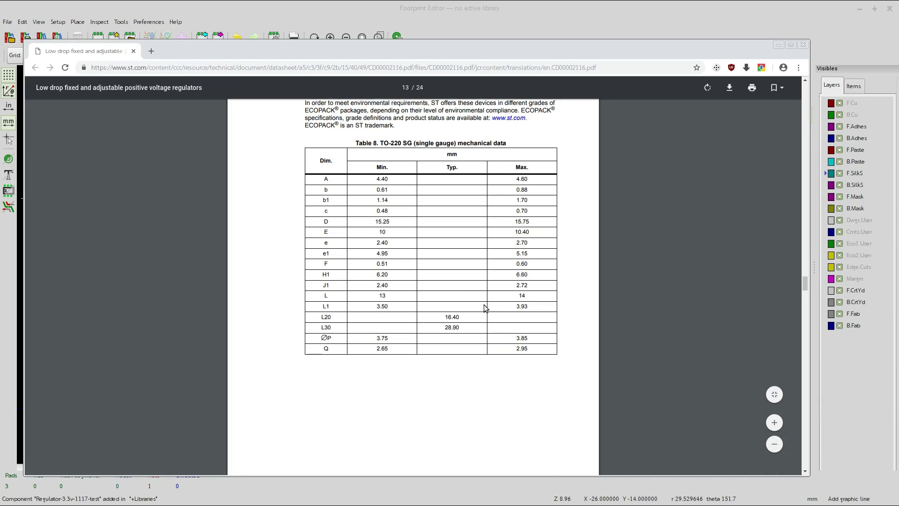
pyautogui.scroll(-3, 484, 304)
pyautogui.scroll(-6, 483, 304)
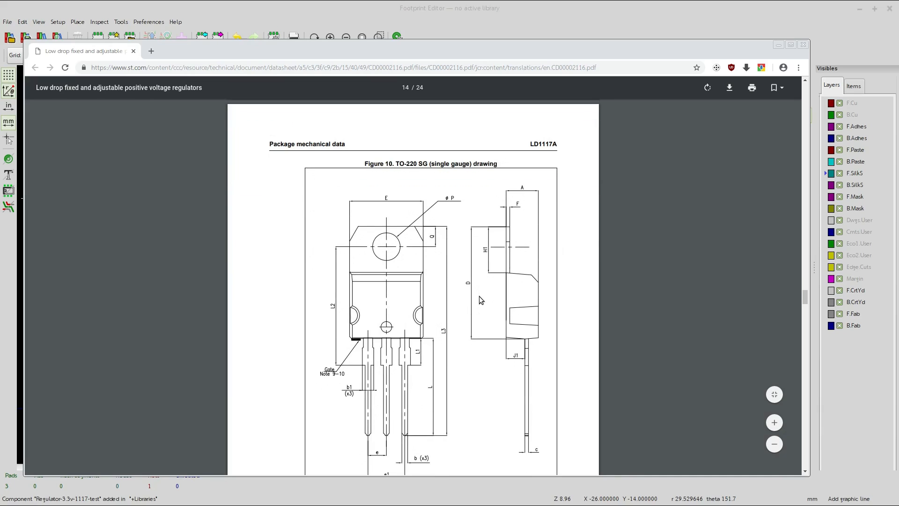
pyautogui.scroll(-1, 479, 300)
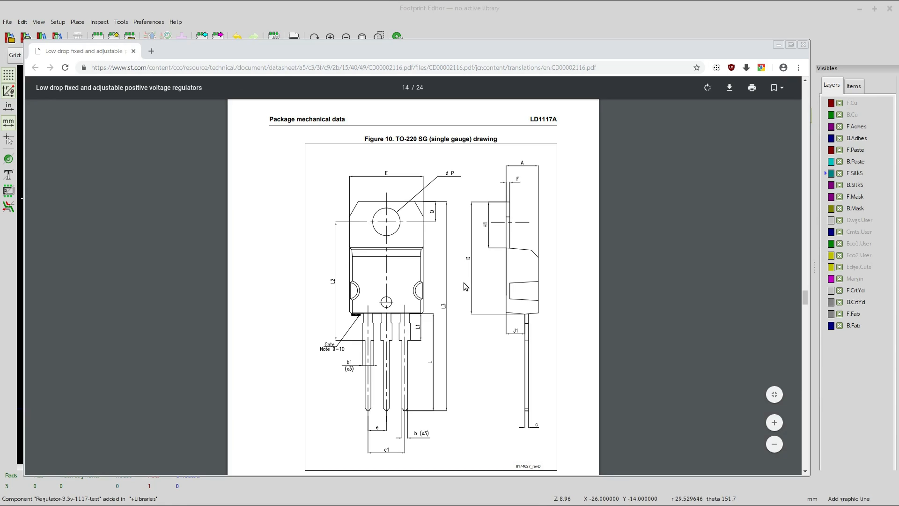
pyautogui.scroll(7, 452, 346)
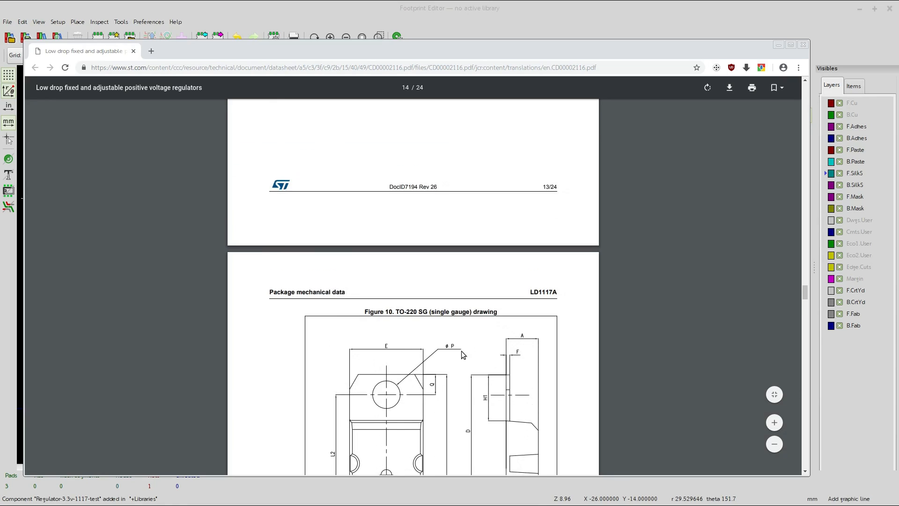
pyautogui.scroll(3, 458, 347)
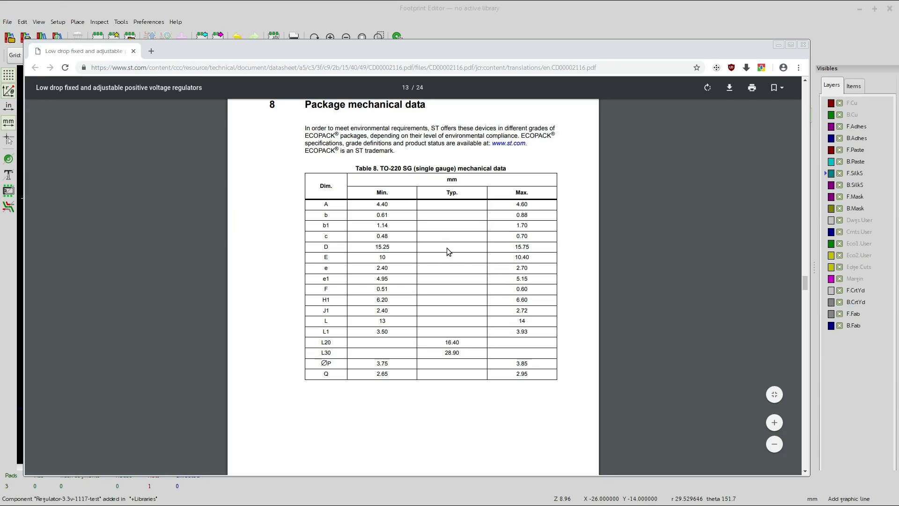
pyautogui.scroll(-10, 447, 249)
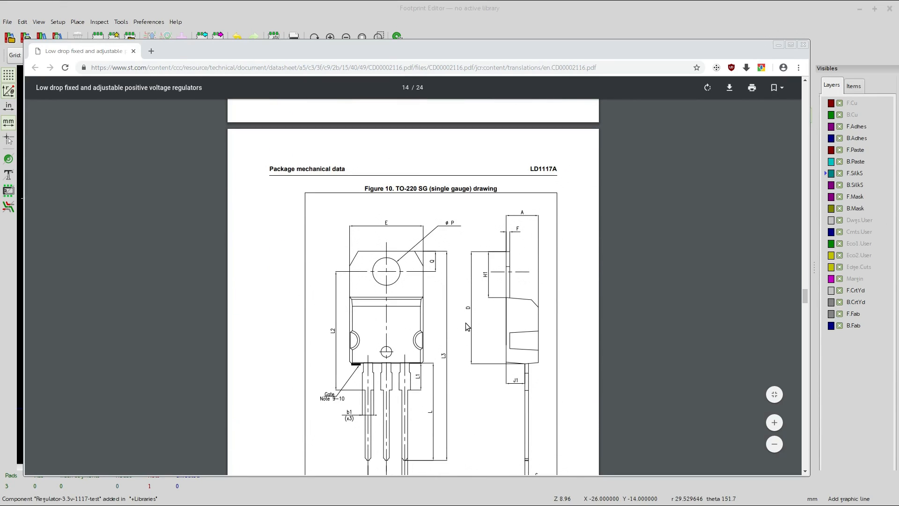
pyautogui.scroll(-3, 467, 326)
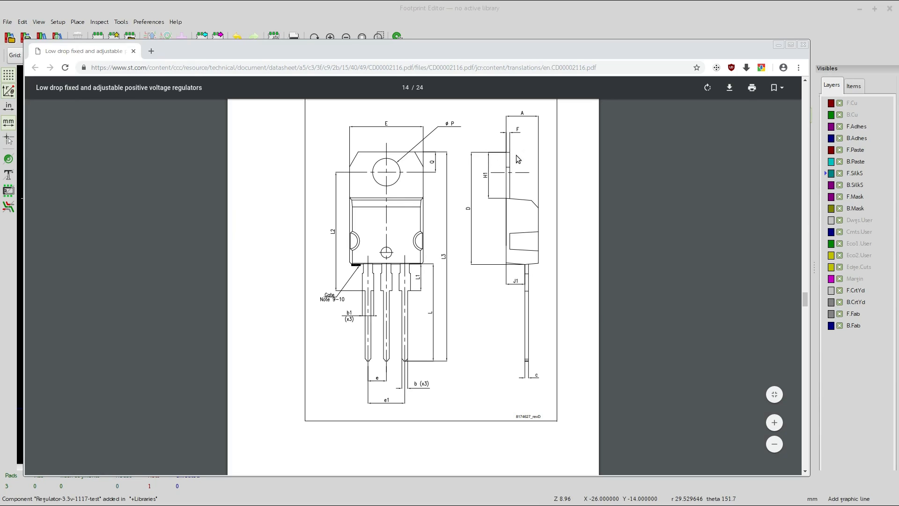
pyautogui.scroll(1, 501, 161)
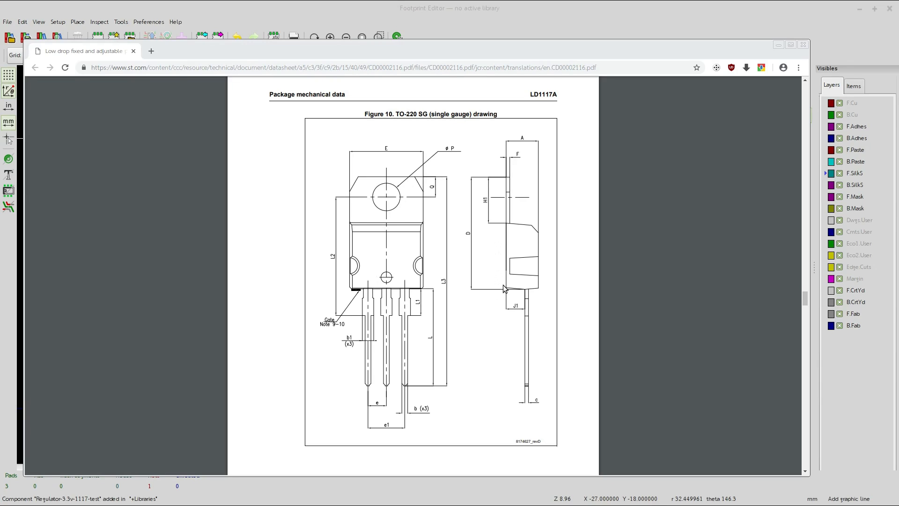
pyautogui.scroll(1, 499, 278)
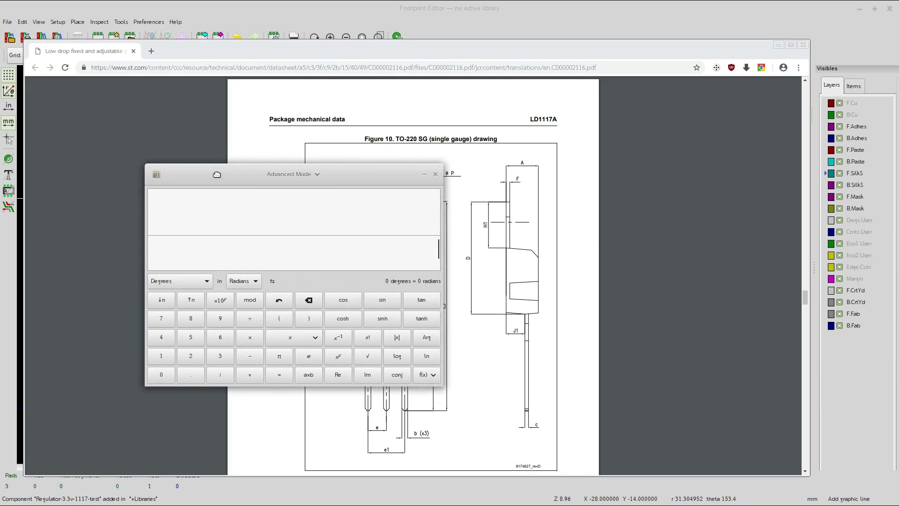
# Bring up Table 8 in the datasheet and enter the maximum D dimension, 15.75, in the calculator.
pyautogui.moveTo(211, 177); pyautogui.dragTo(131, 106)
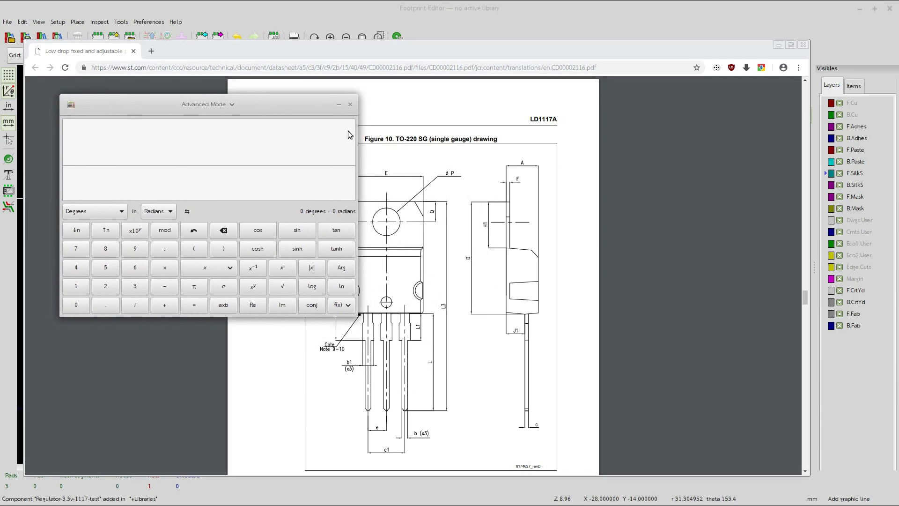
pyautogui.scroll(10, 591, 297)
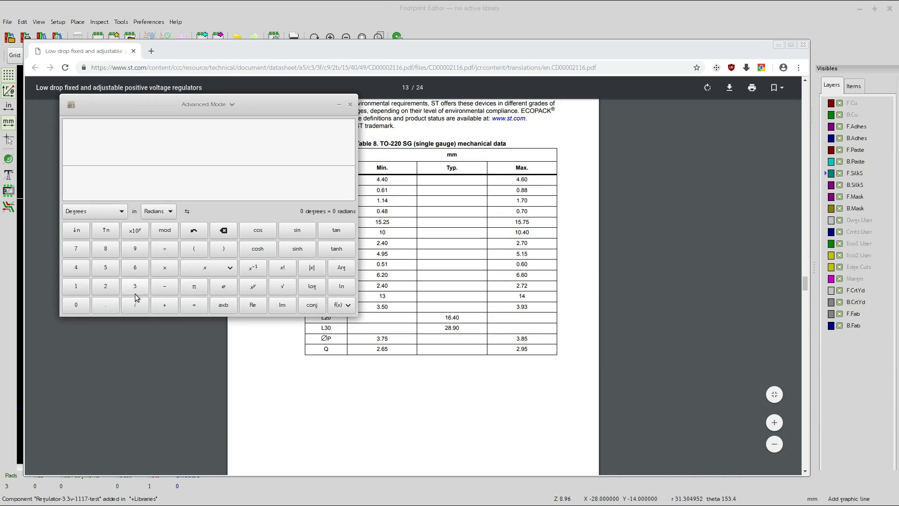
pyautogui.click(75, 287)
pyautogui.click(106, 274)
pyautogui.click(107, 306)
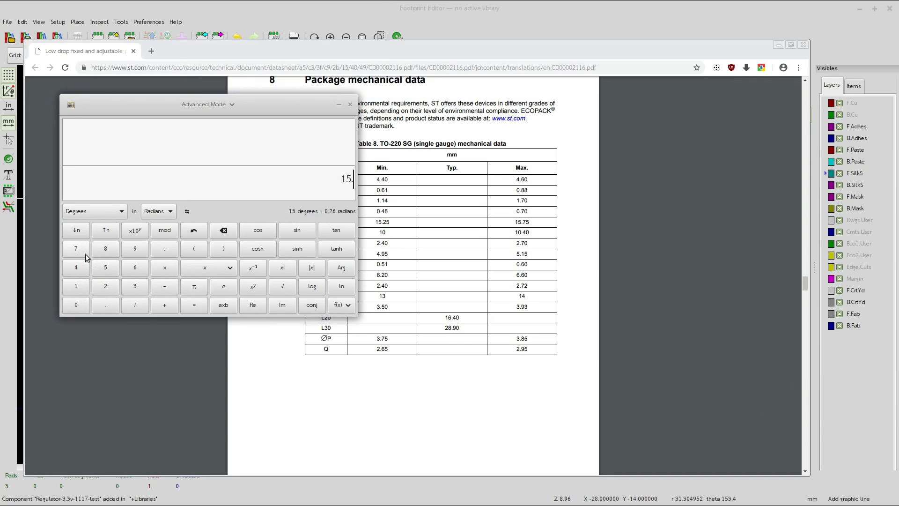
pyautogui.click(77, 249)
pyautogui.click(110, 268)
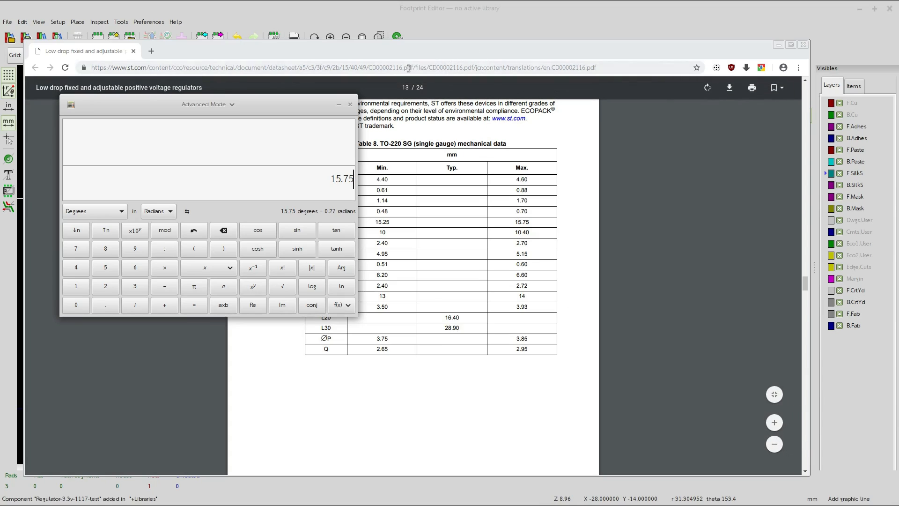
# Uncover the dimension column of Table 8, add .7 to the calculator's 15.75, and clear the calculator out of the way.
pyautogui.moveTo(427, 50); pyautogui.dragTo(515, 39)
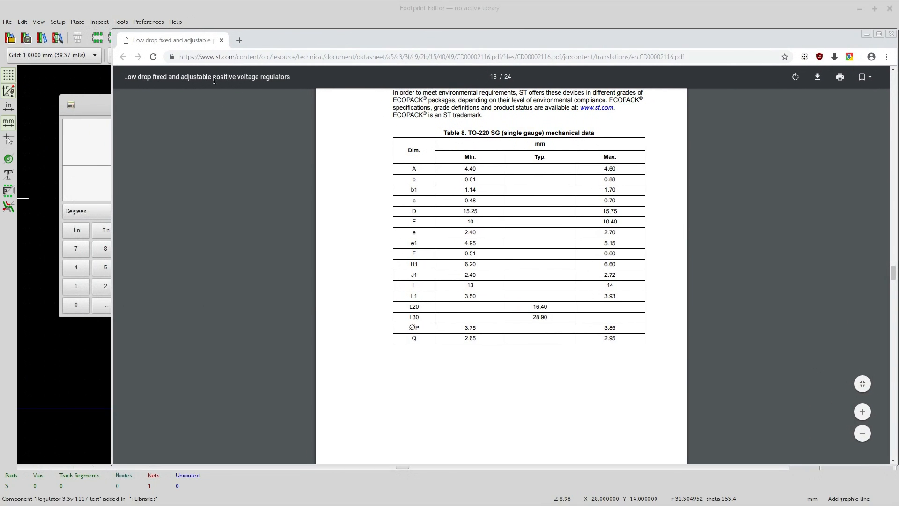
pyautogui.click(97, 108)
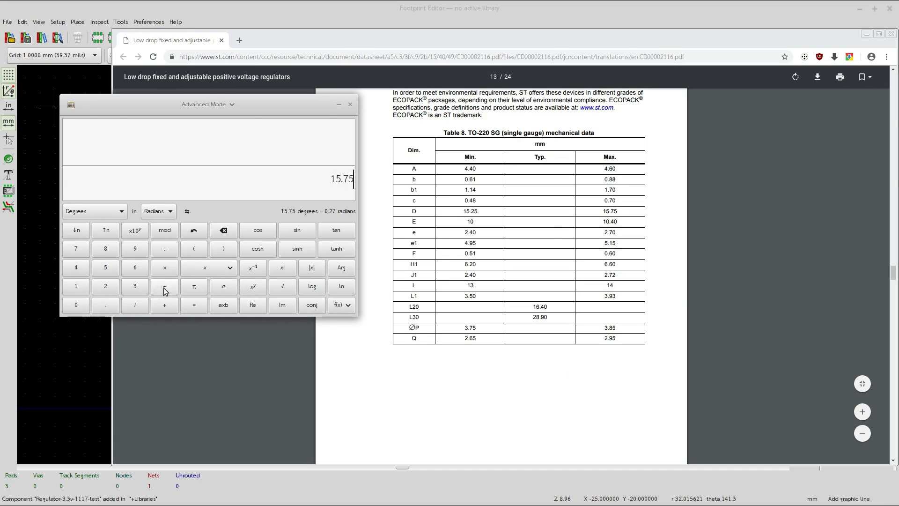
pyautogui.click(159, 308)
pyautogui.click(97, 308)
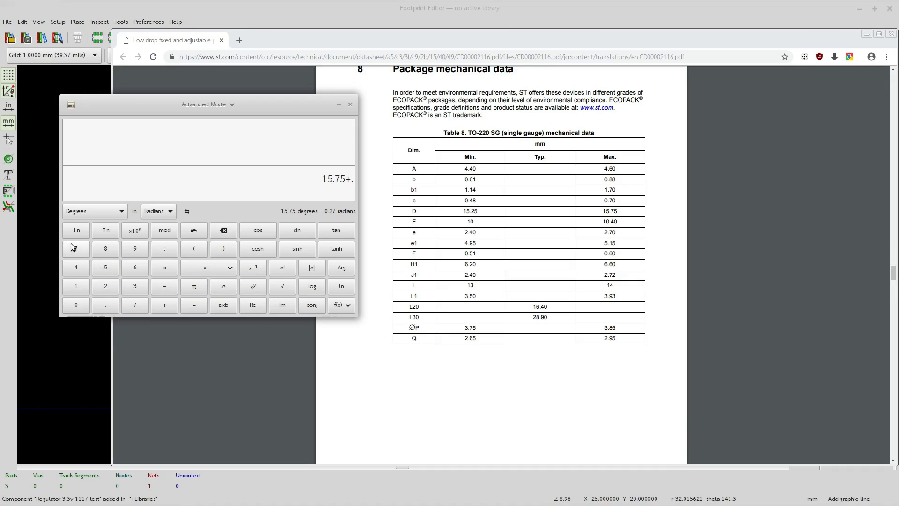
pyautogui.click(75, 250)
pyautogui.click(199, 308)
pyautogui.moveTo(278, 101); pyautogui.dragTo(0, 128)
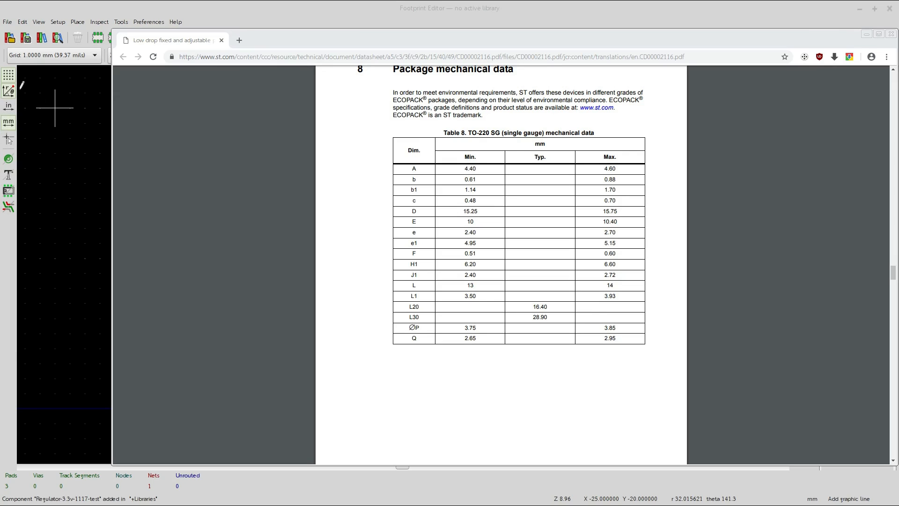
# Return to the Footprint Editor and place one additional pad inside the upper body outline at X 3, Y -16 mm.
pyautogui.click(606, 10)
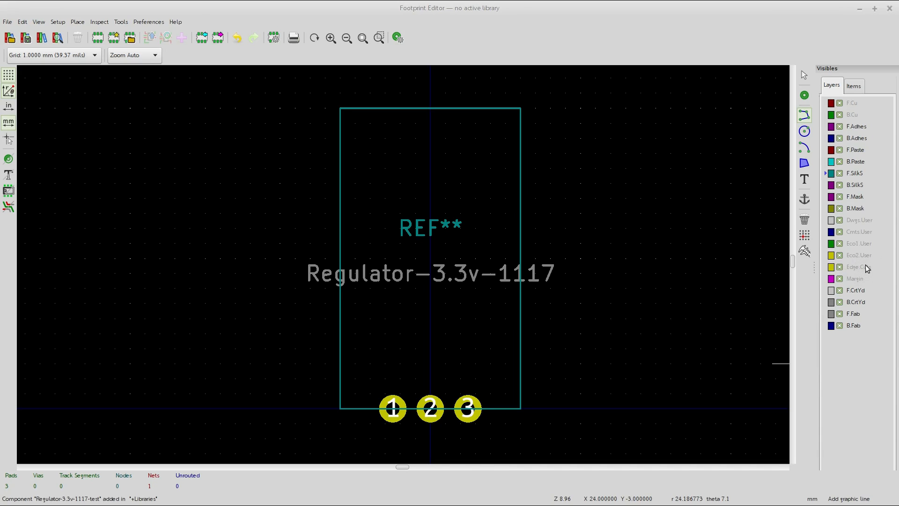
pyautogui.click(805, 95)
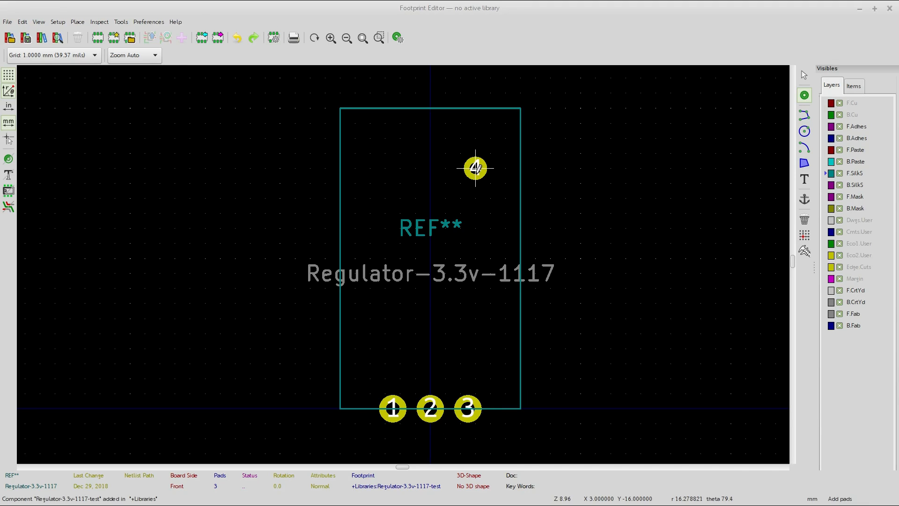
pyautogui.click(475, 168)
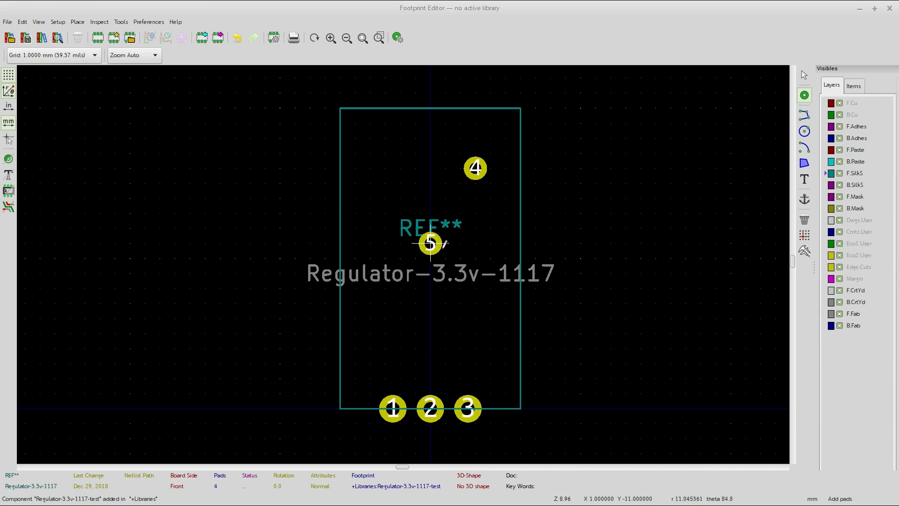
pyautogui.press('Escape')
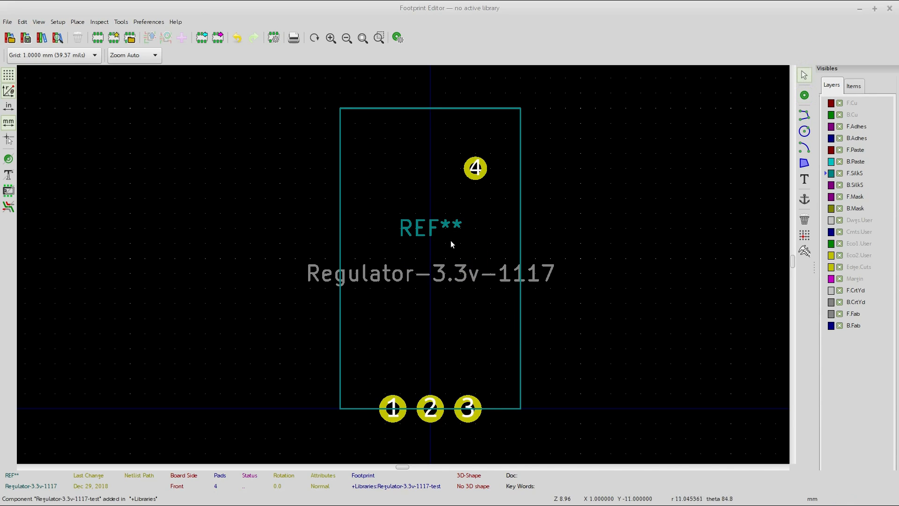
# Set pad 4's position to X 0, Y -16.95 mm, apply it, and reopen that pad's properties.
pyautogui.doubleClick(471, 176)
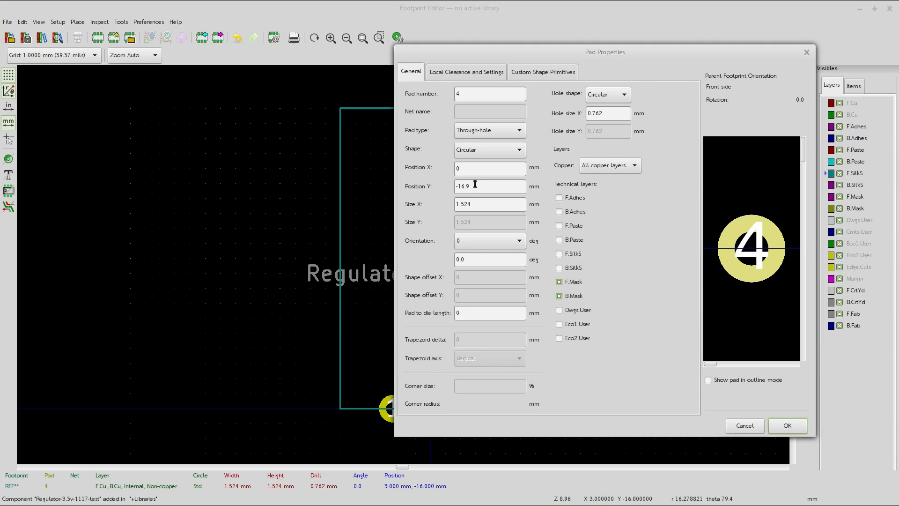
pyautogui.write('5')
pyautogui.moveTo(490, 49); pyautogui.dragTo(562, 52)
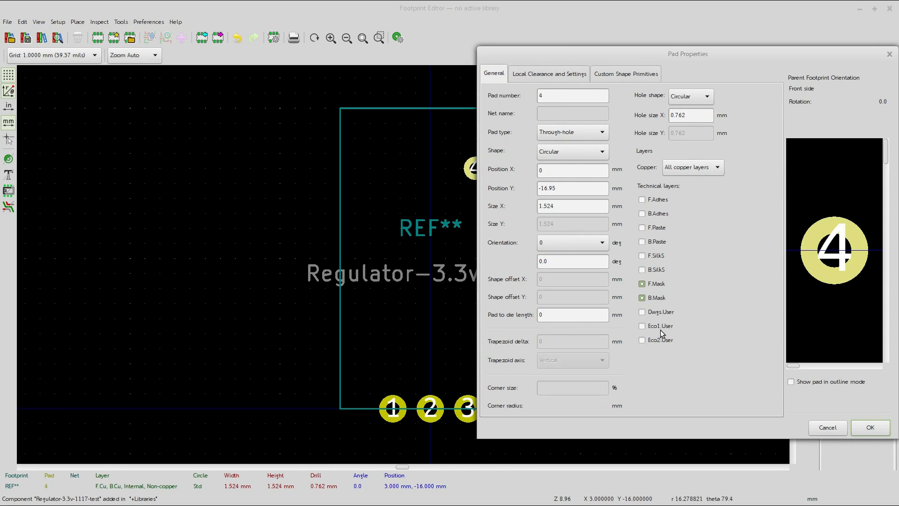
pyautogui.click(871, 428)
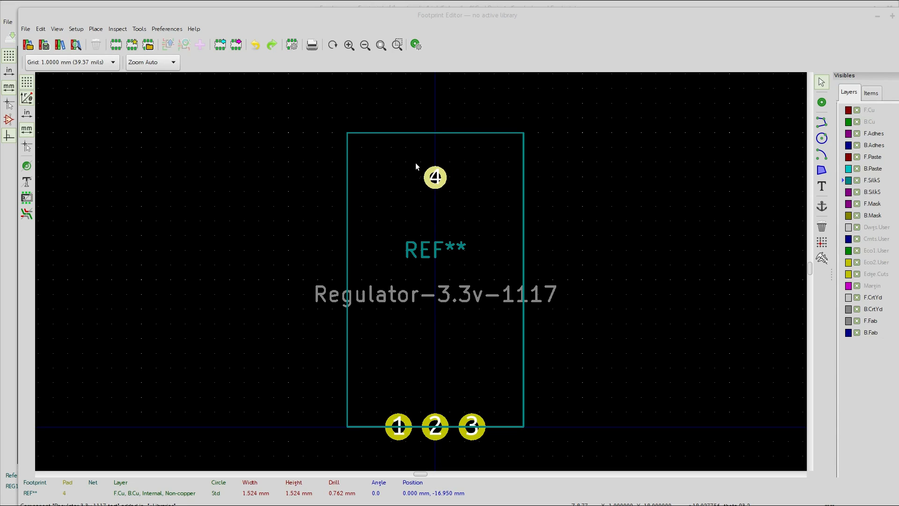
pyautogui.doubleClick(431, 184)
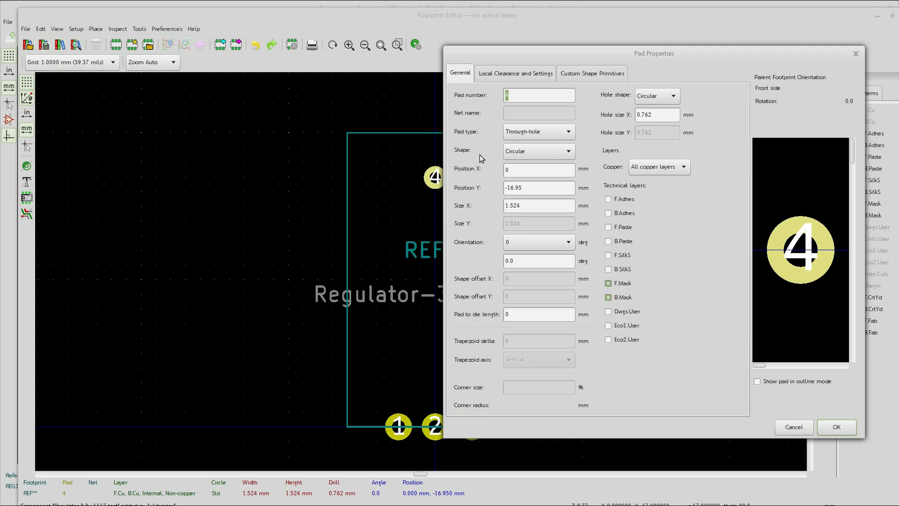
# Try pad 4 as an SMD pad with a rectangular shape.
pyautogui.click(560, 133)
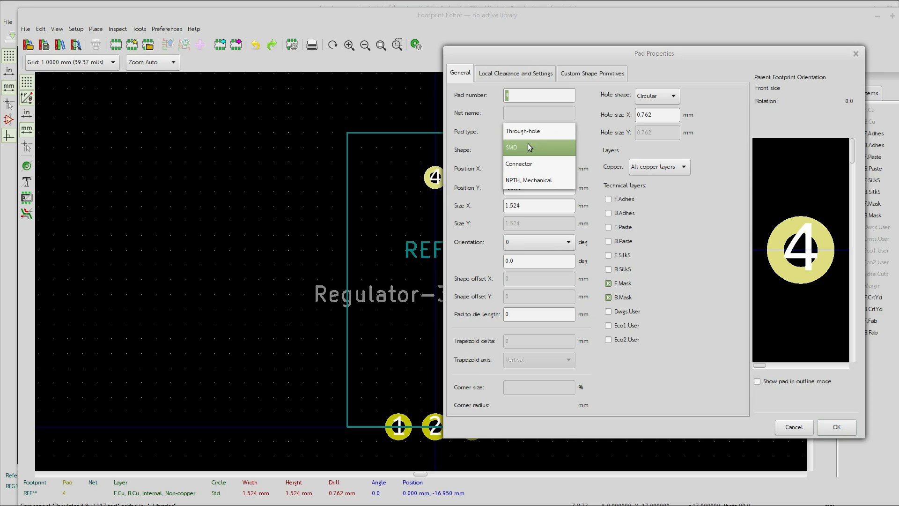
pyautogui.click(517, 148)
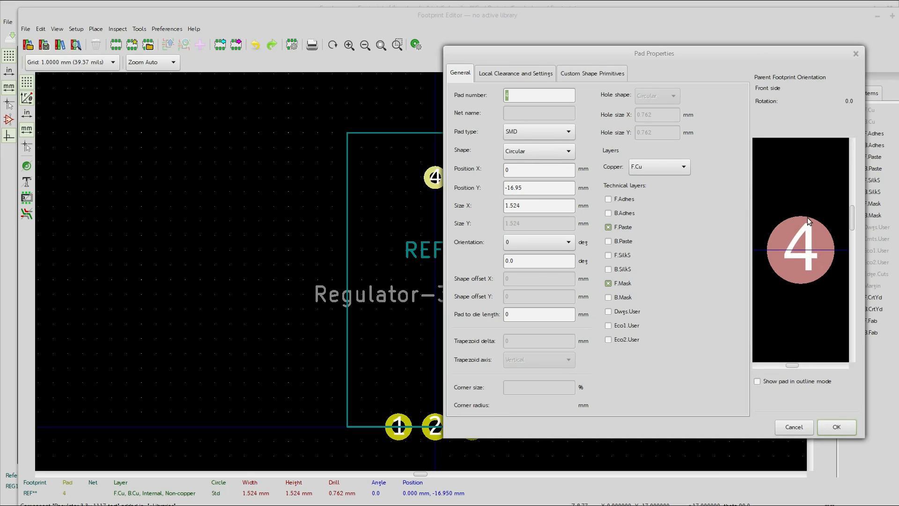
pyautogui.click(535, 150)
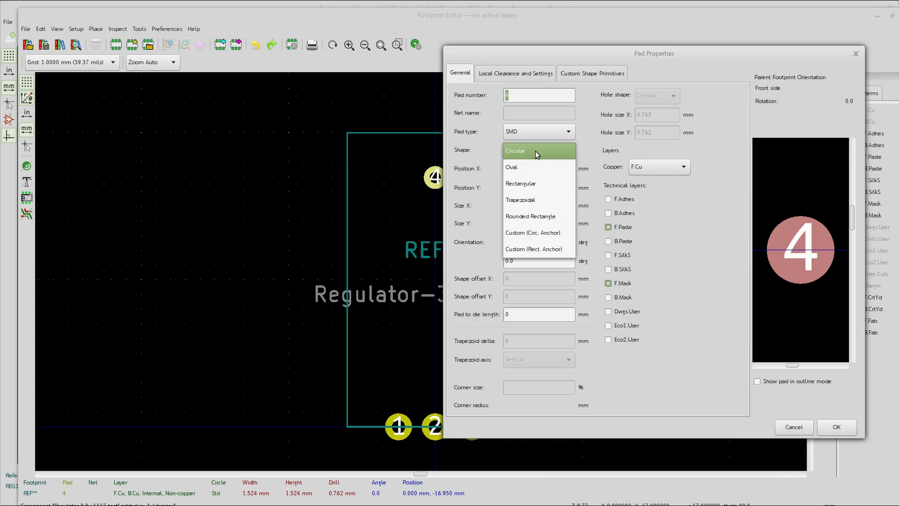
pyautogui.click(524, 185)
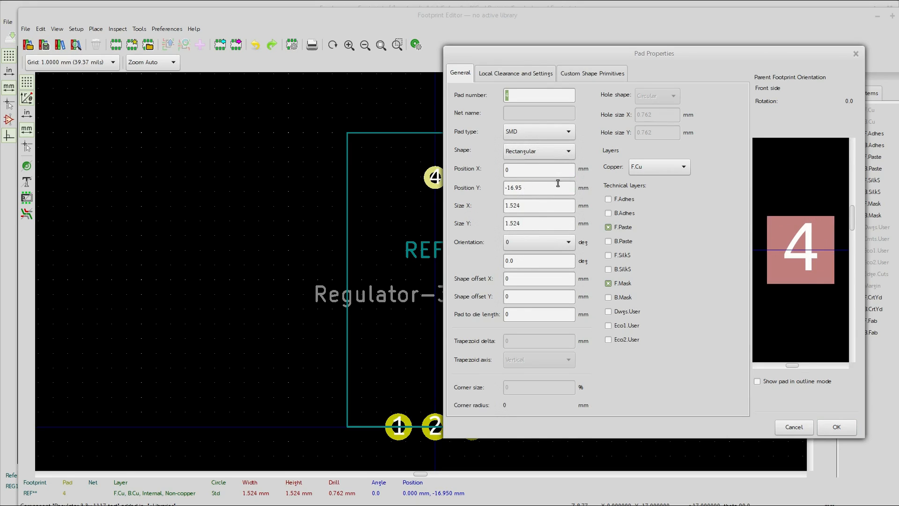
# Try the Connector pad type for pad 4, compare its technical layers, and switch the type back to SMD.
pyautogui.click(539, 133)
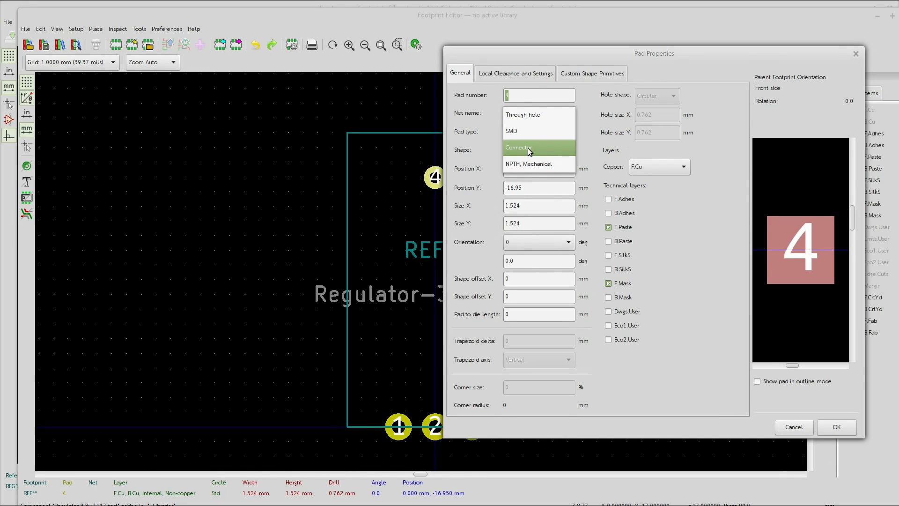
pyautogui.click(530, 149)
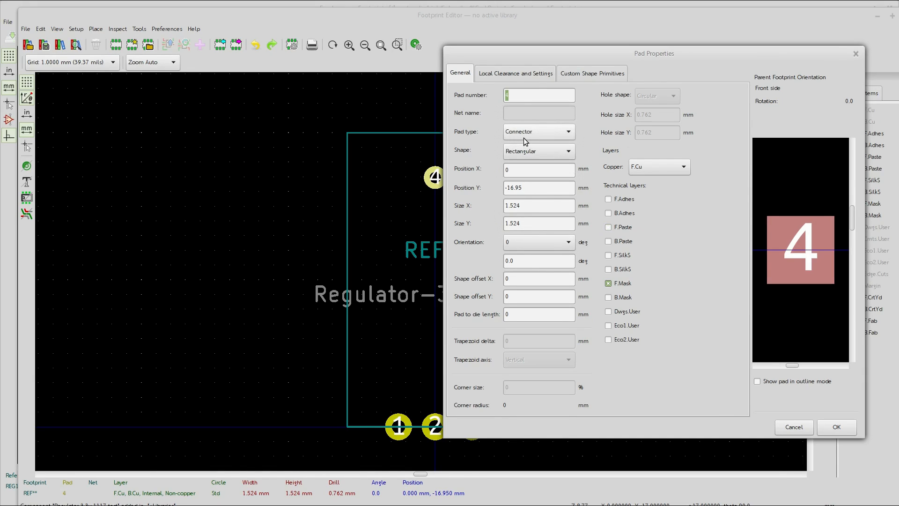
pyautogui.click(526, 134)
pyautogui.click(524, 114)
pyautogui.click(521, 136)
pyautogui.click(520, 145)
pyautogui.click(520, 139)
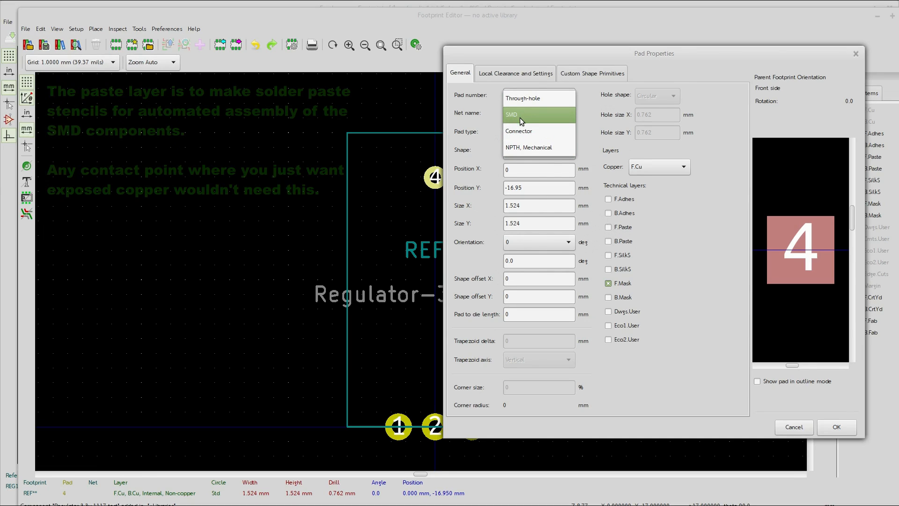
pyautogui.click(519, 117)
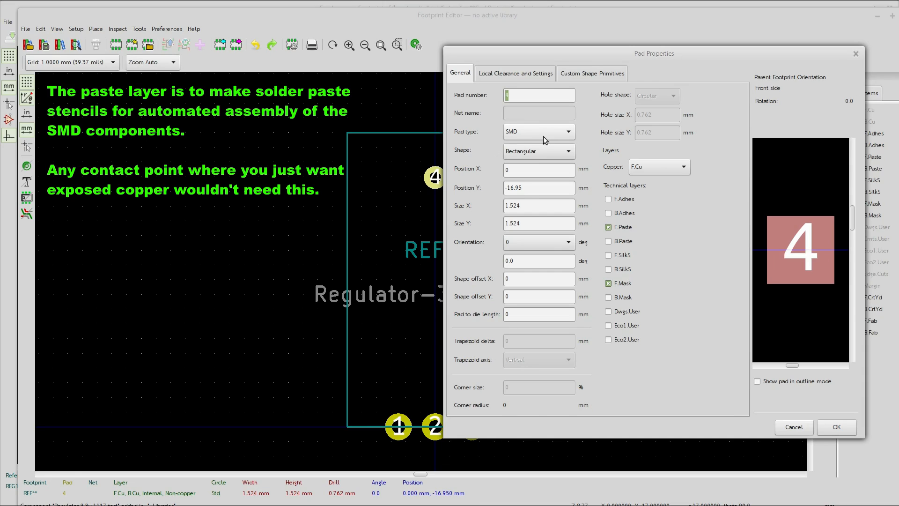
# Set pad 4's type to NPTH, Mechanical with a circular shape.
pyautogui.click(543, 136)
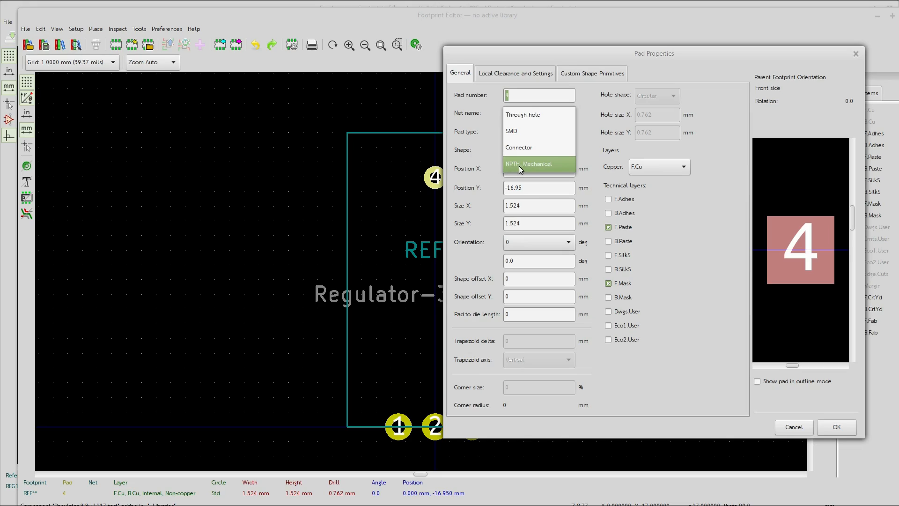
pyautogui.click(547, 164)
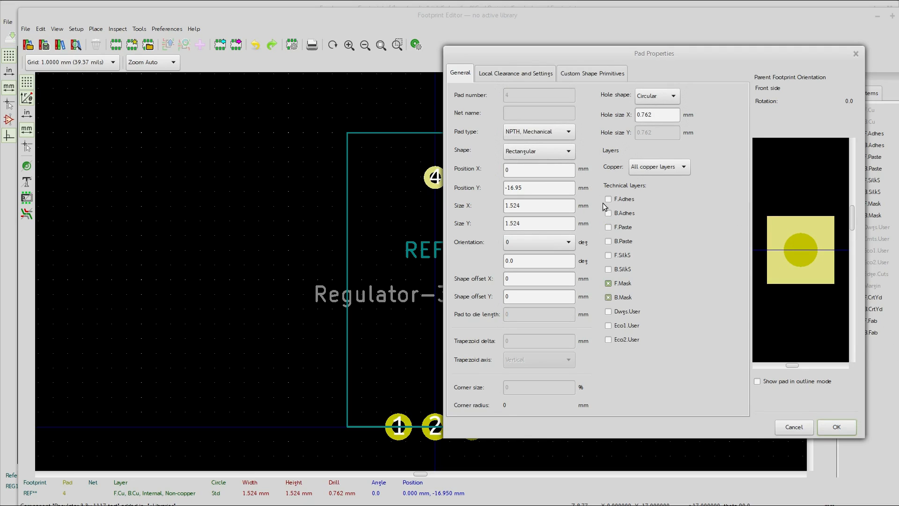
pyautogui.click(538, 153)
pyautogui.click(533, 118)
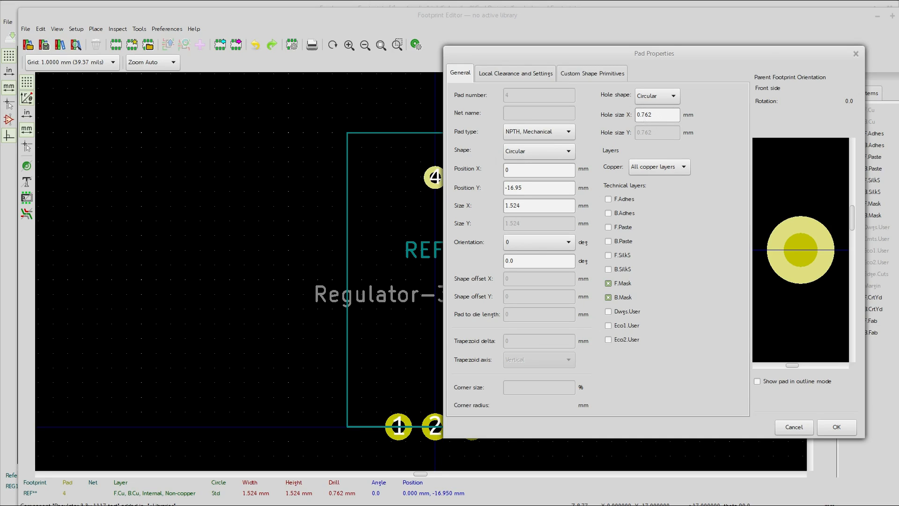
# Check the mounting hole diameter in the datasheet's Table 8 and set pad 4's hole size X to 4 mm.
pyautogui.hotkey('alt', 'Tab')
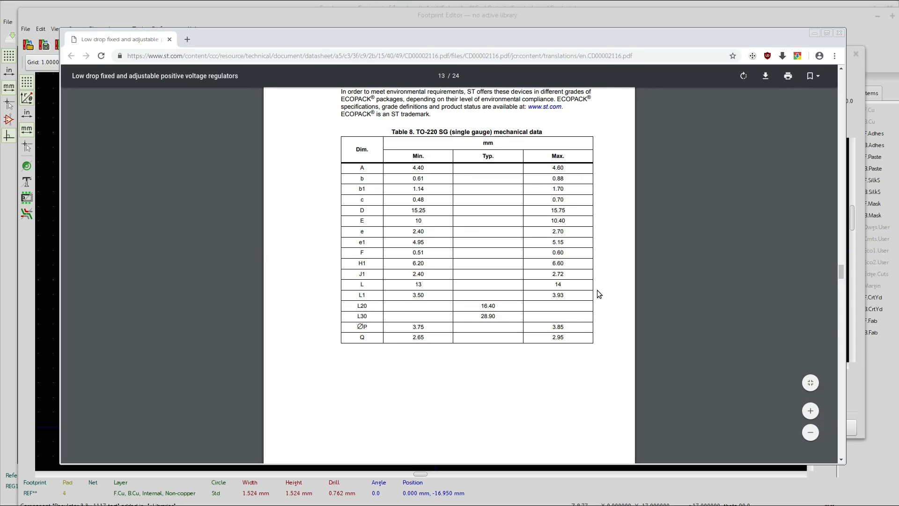
pyautogui.click(813, 34)
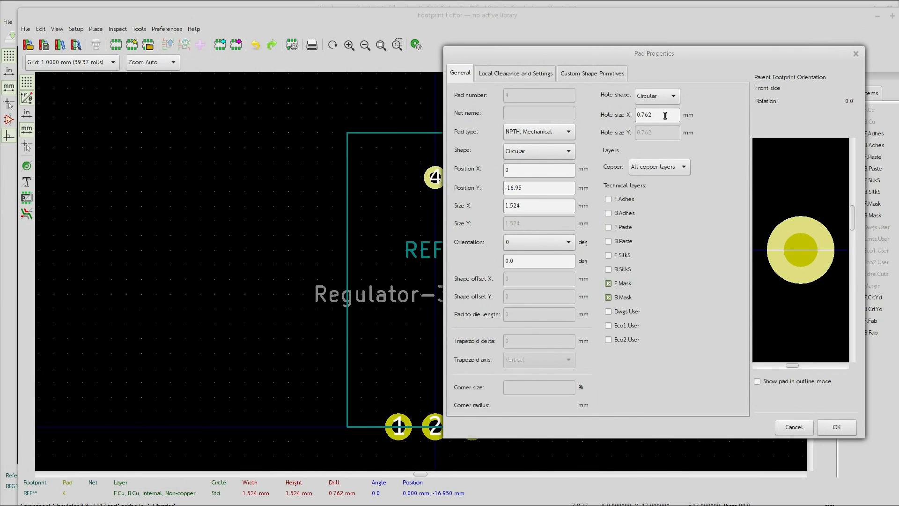
pyautogui.moveTo(662, 116); pyautogui.dragTo(623, 110)
pyautogui.write('4')
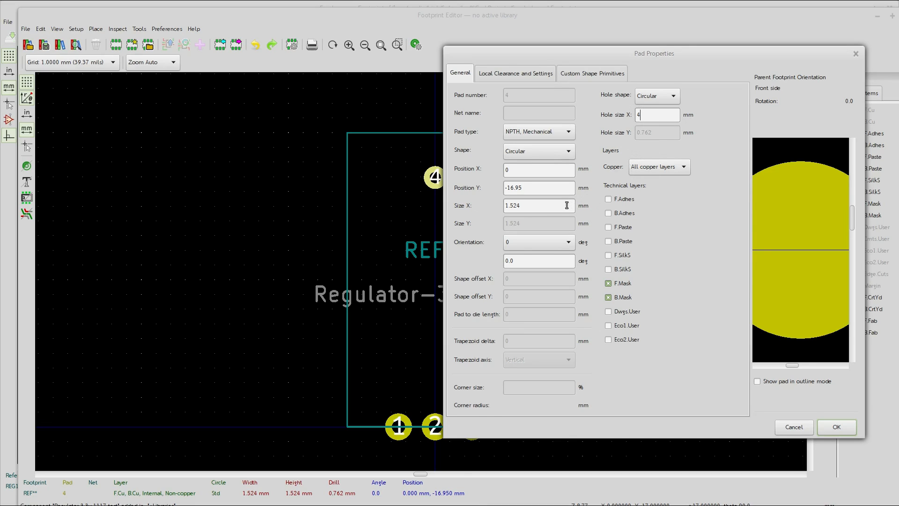
pyautogui.moveTo(574, 54); pyautogui.dragTo(549, 44)
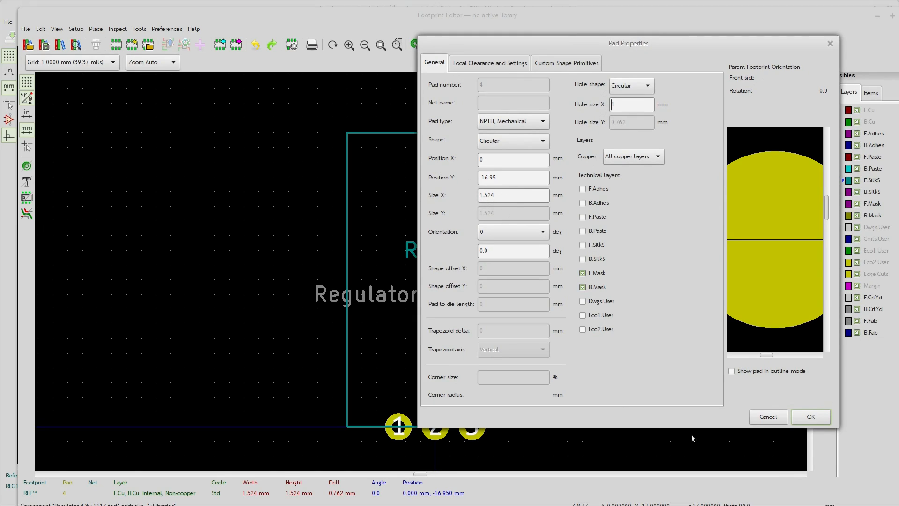
pyautogui.click(812, 415)
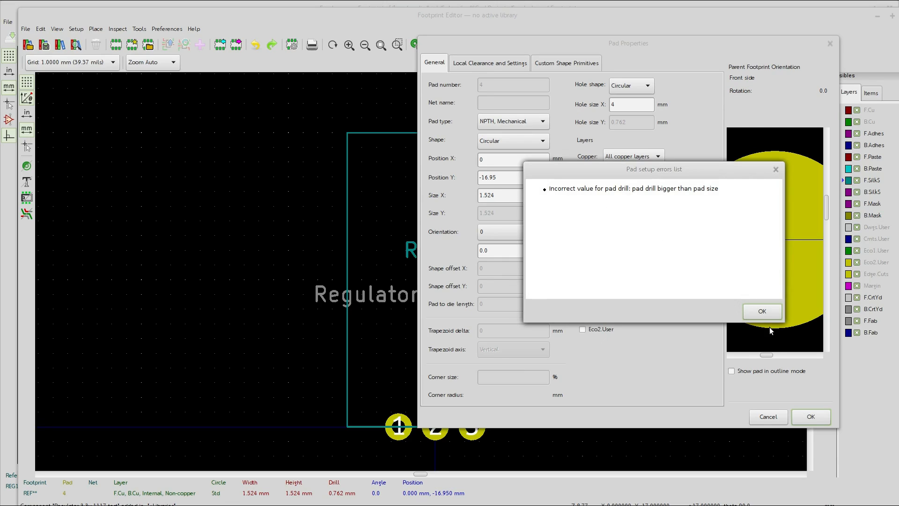
pyautogui.click(763, 311)
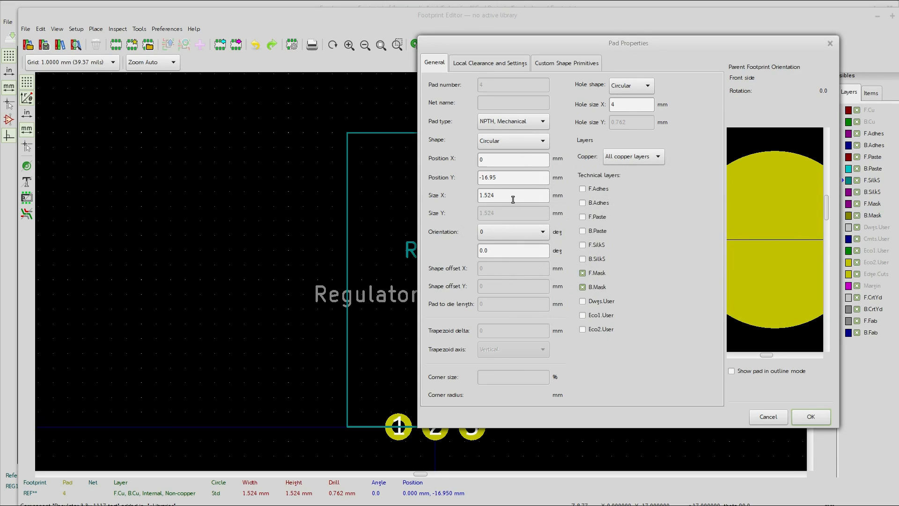
# Set pad 4's Size X to 4 mm to match its hole and apply the pad properties.
pyautogui.moveTo(513, 200); pyautogui.dragTo(426, 194)
pyautogui.write('4')
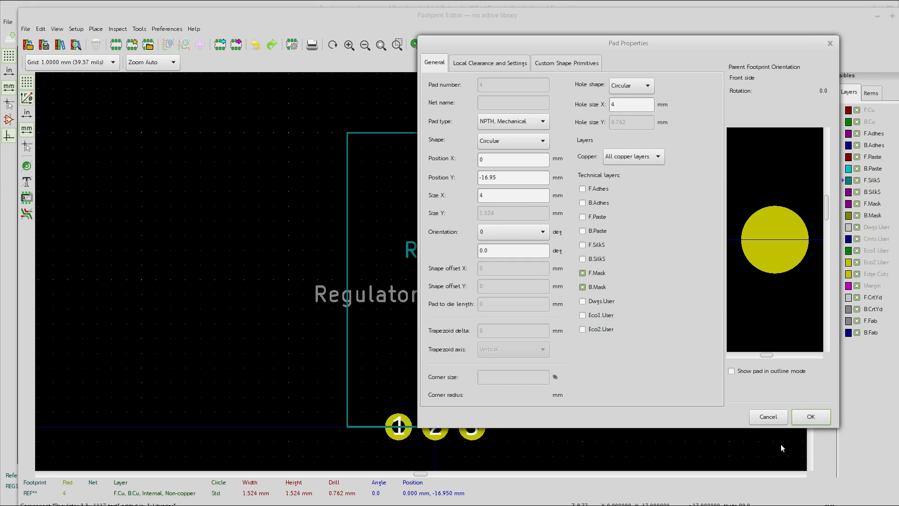
pyautogui.click(808, 419)
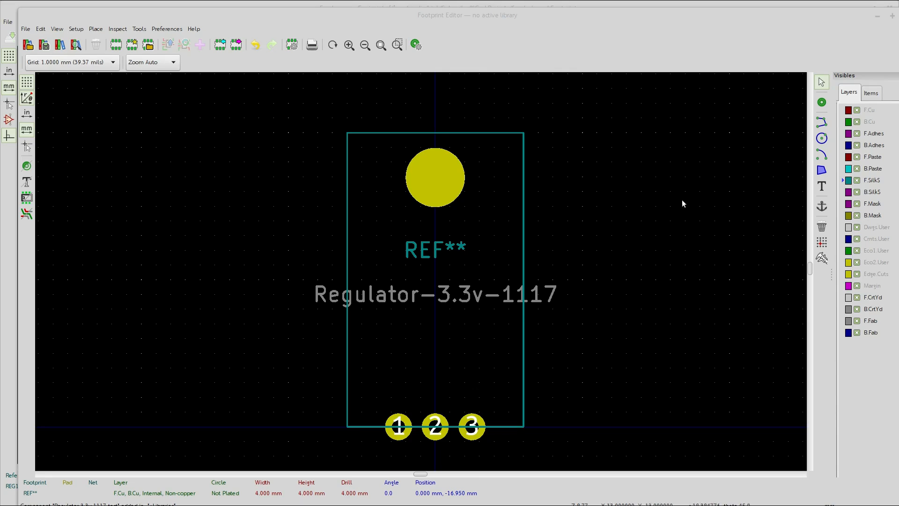
# Place an extra pad outside the body outline at X 12 mm, Y -15 mm.
pyautogui.click(822, 102)
pyautogui.click(612, 206)
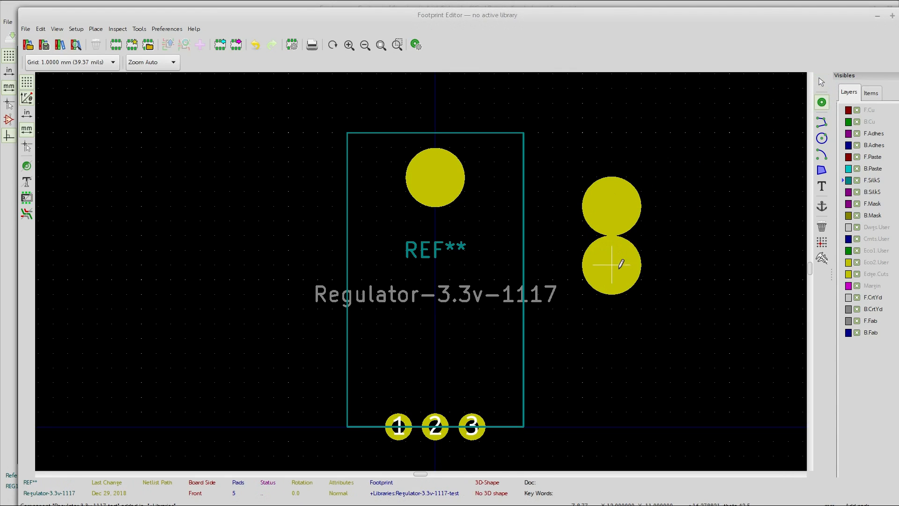
pyautogui.press('Escape')
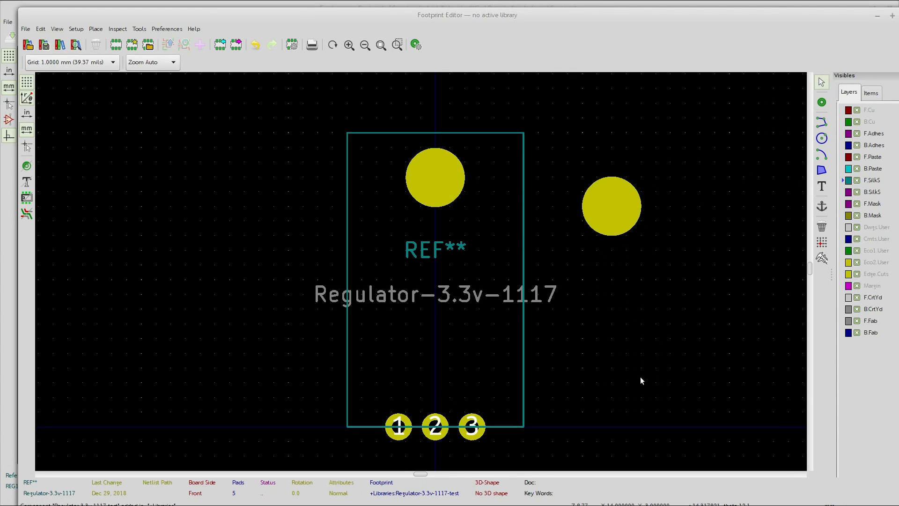
# Change the extra pad outside the outline to Through-hole with a 2 mm hole and a 3 mm Size X.
pyautogui.doubleClick(605, 199)
pyautogui.click(505, 126)
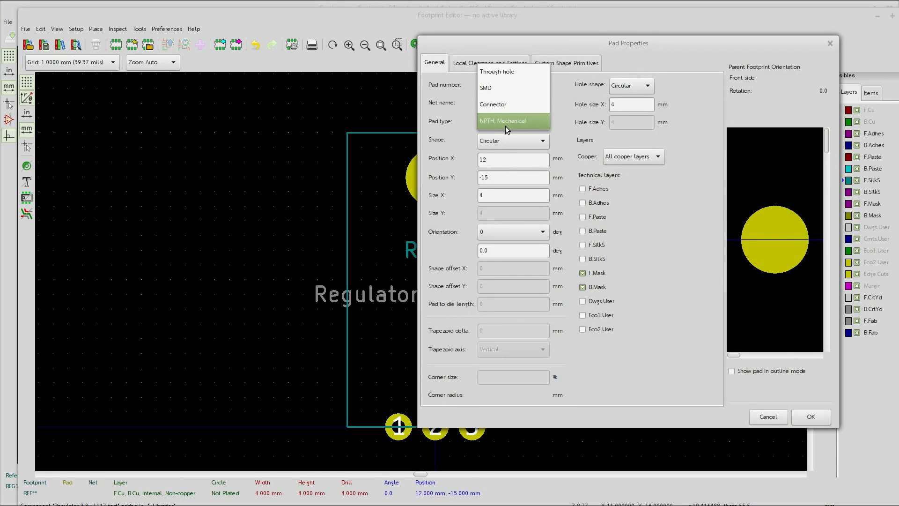
pyautogui.click(508, 72)
pyautogui.click(627, 108)
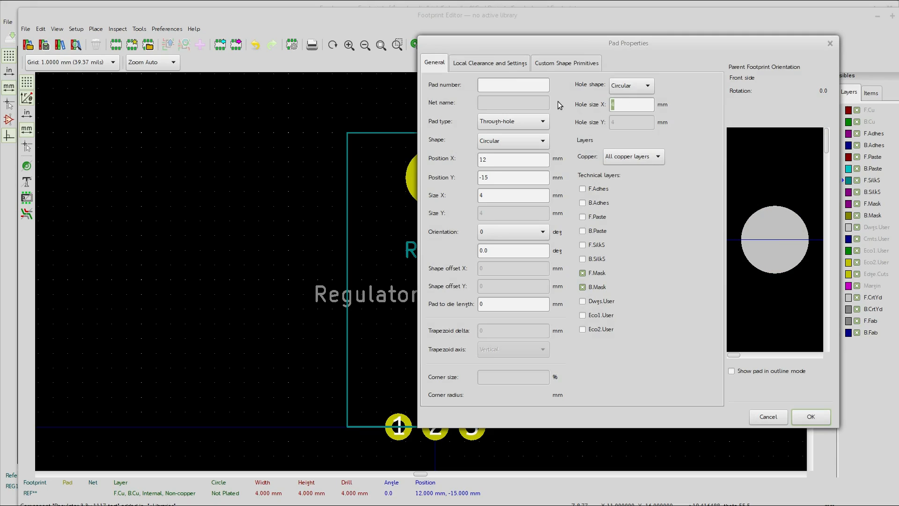
pyautogui.write('2')
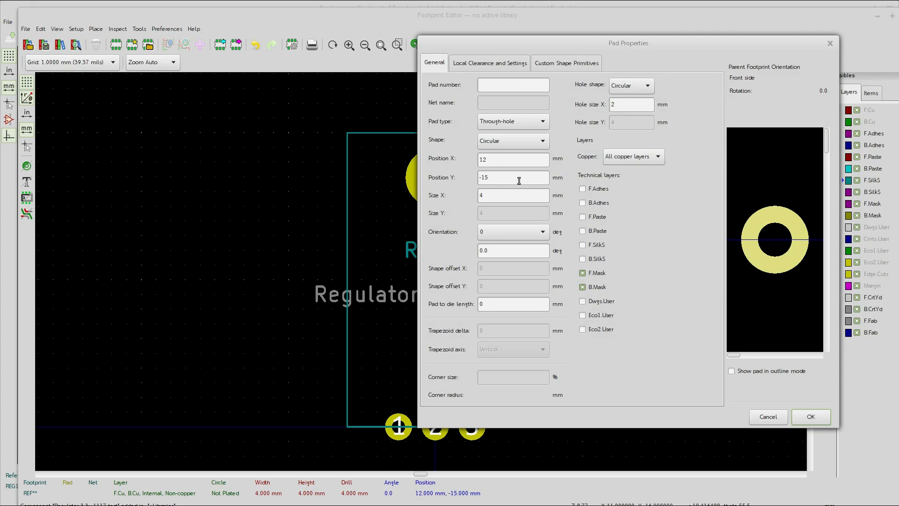
pyautogui.click(491, 193)
pyautogui.write('3')
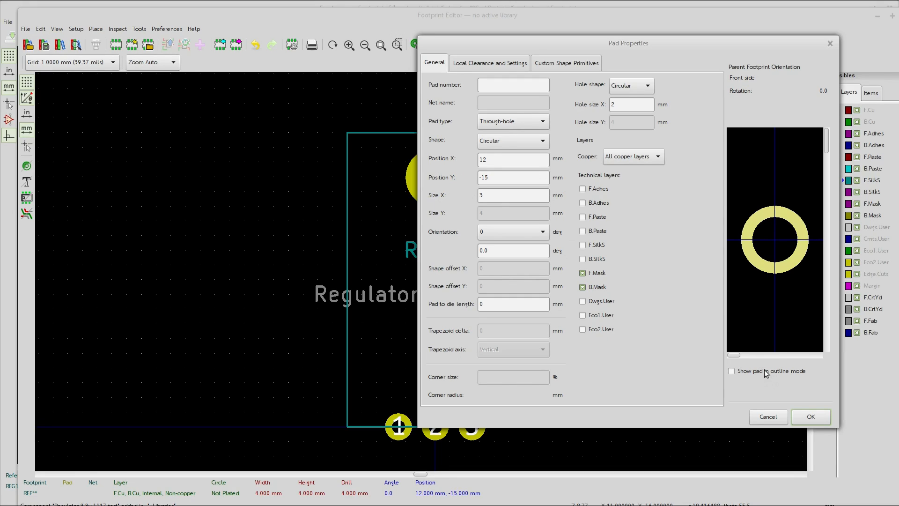
pyautogui.click(811, 416)
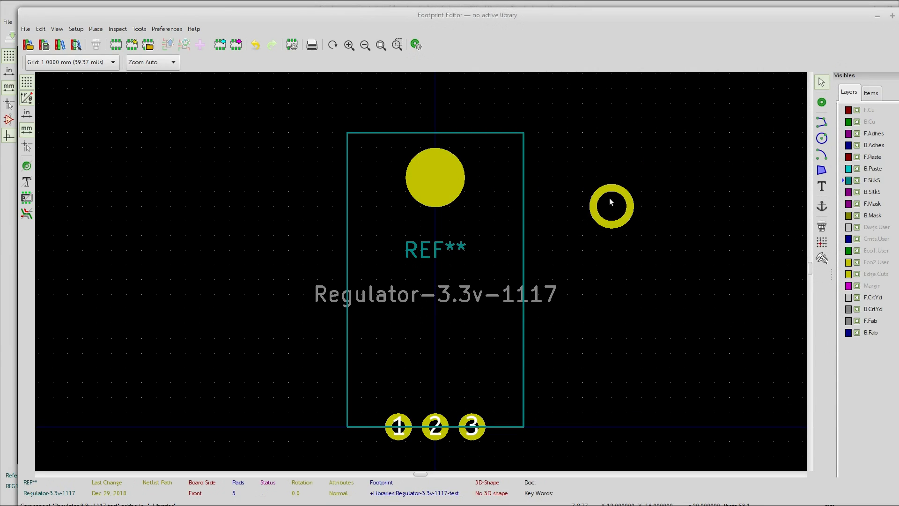
# Try a wide copper ring on the extra pad by setting its Size X to 6 mm.
pyautogui.scroll(-1, 613, 193)
pyautogui.scroll(3, 436, 274)
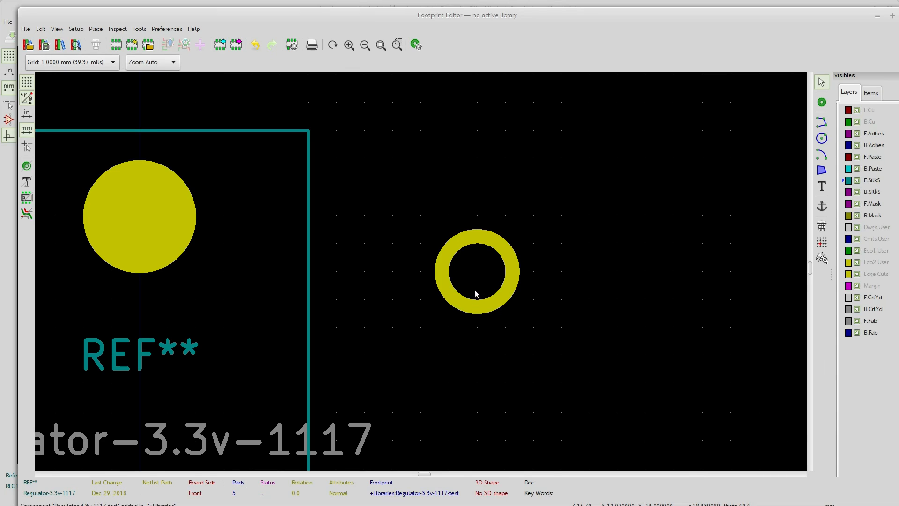
pyautogui.doubleClick(448, 265)
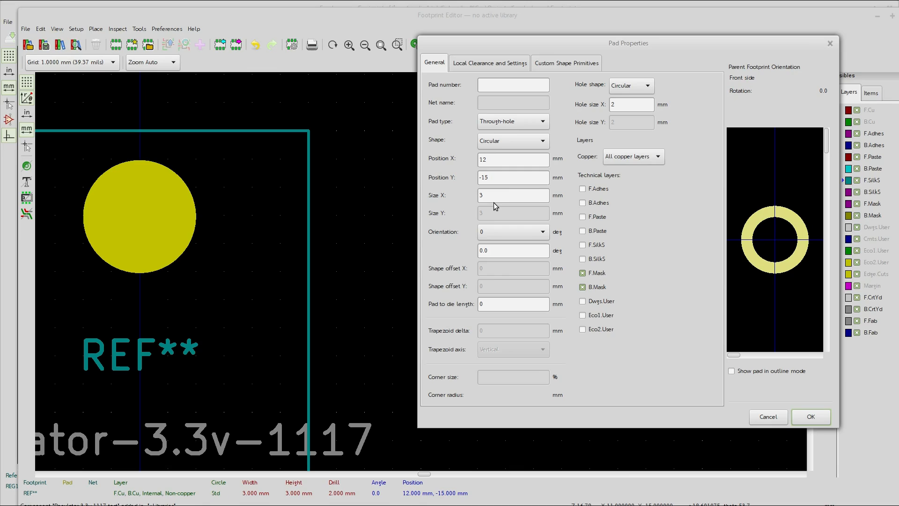
pyautogui.doubleClick(478, 198)
pyautogui.write('6')
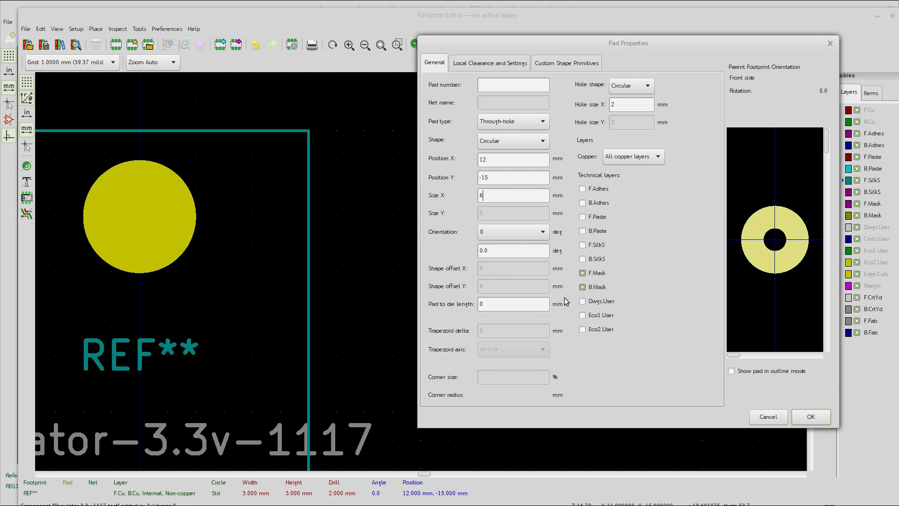
pyautogui.click(801, 415)
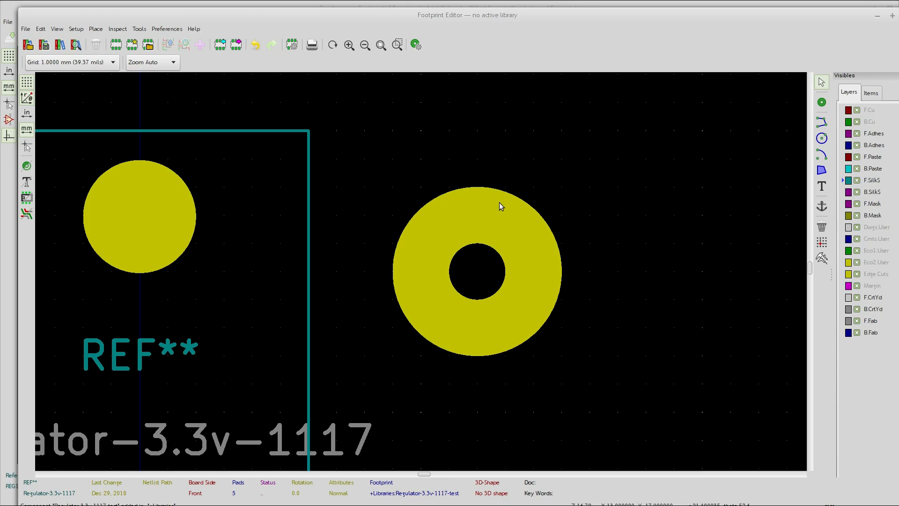
# Try a very thin copper ring on the extra pad by setting its Size X to 2.1 mm, and inspect it up close.
pyautogui.click(471, 340)
pyautogui.doubleClick(455, 225)
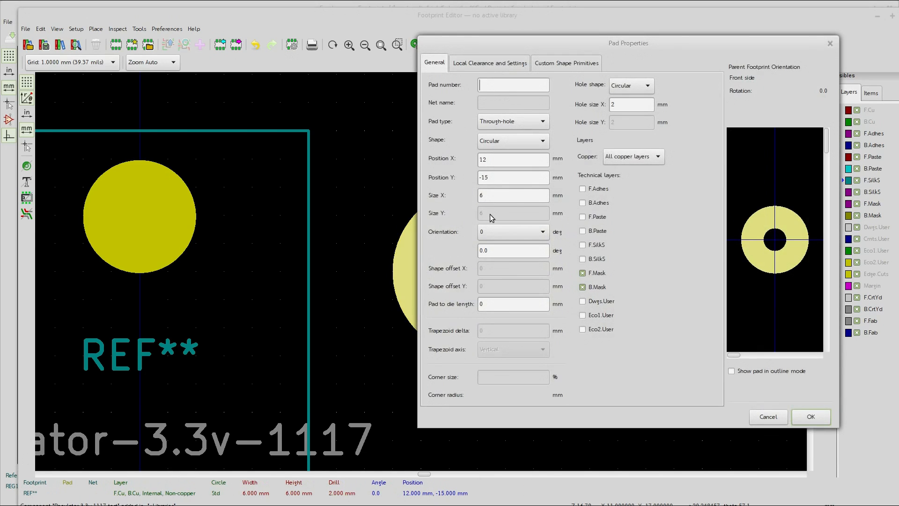
pyautogui.doubleClick(519, 194)
pyautogui.write('2.1')
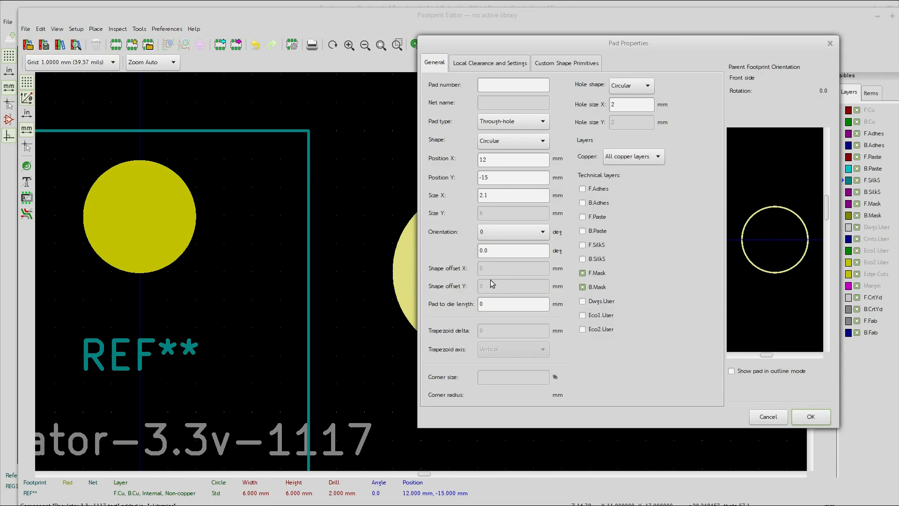
pyautogui.click(822, 418)
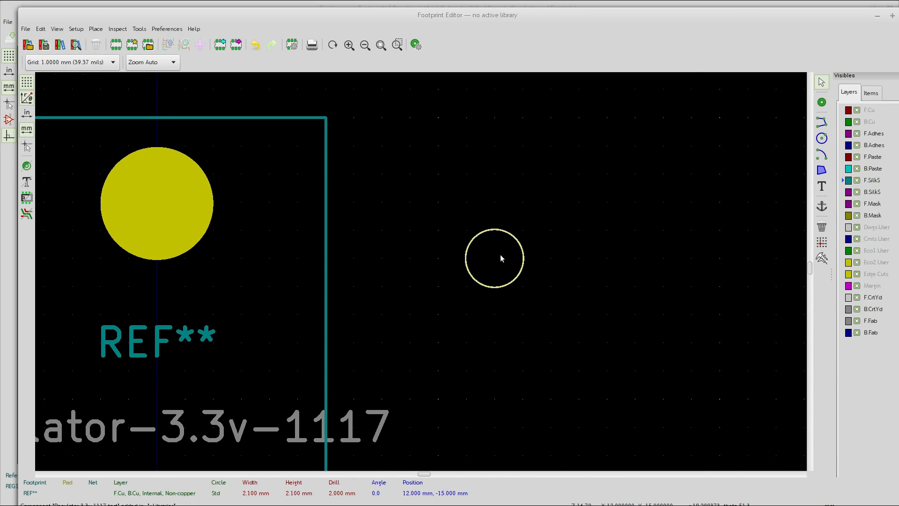
pyautogui.scroll(5, 500, 254)
pyautogui.scroll(-6, 420, 272)
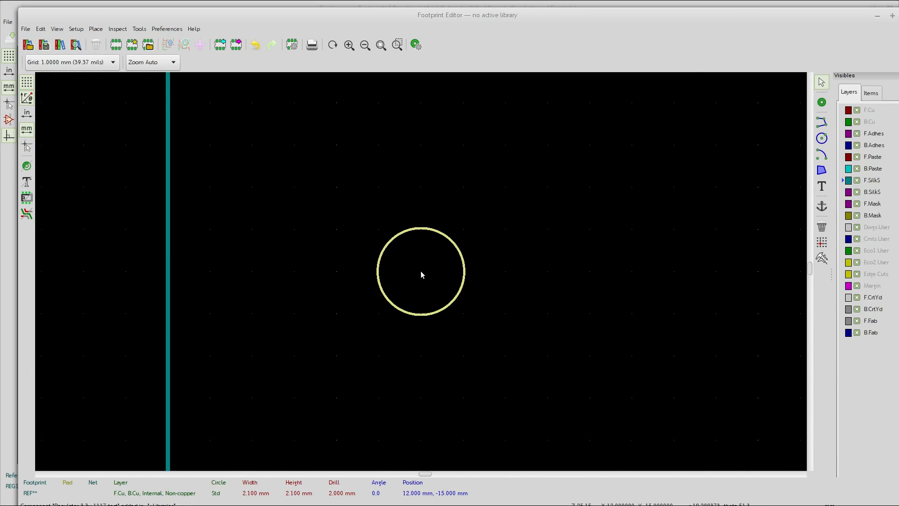
pyautogui.moveTo(420, 271); pyautogui.dragTo(487, 284, button='middle')
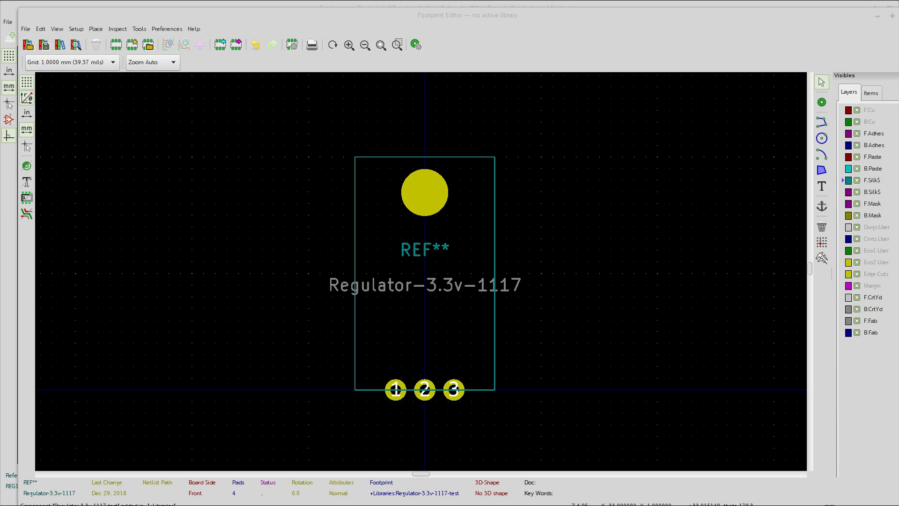
# Check the package shape in datasheet Figure 10 and draw 2.83 mm diagonal silkscreen lines across both upper corners of the body outline.
pyautogui.hotkey('alt', 'Tab')
pyautogui.scroll(-10, 432, 265)
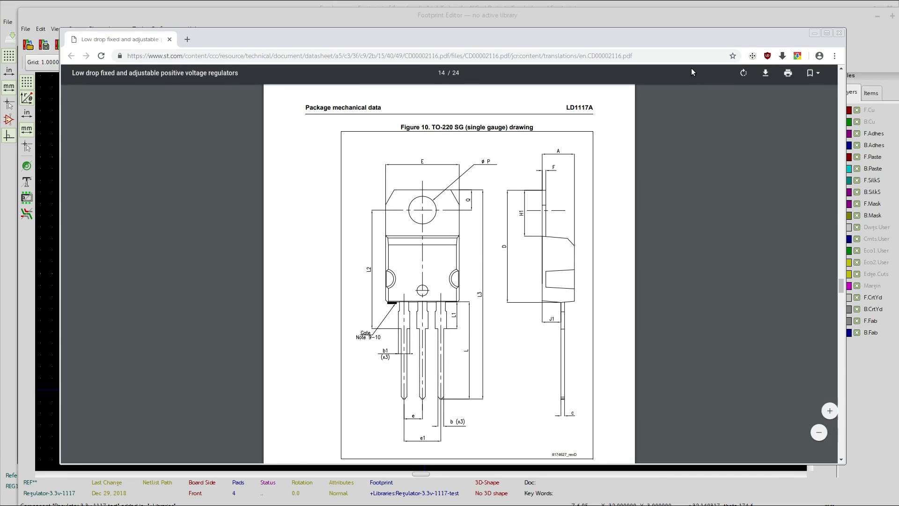
pyautogui.click(814, 33)
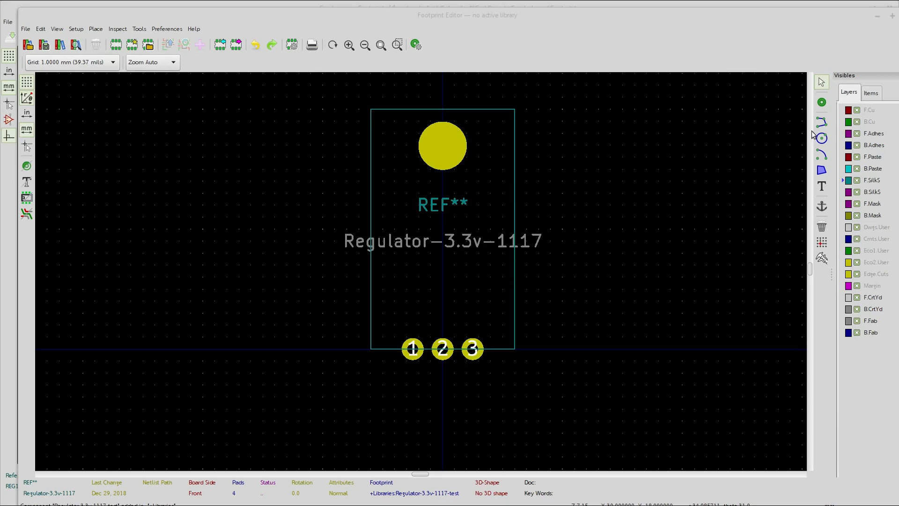
pyautogui.click(822, 121)
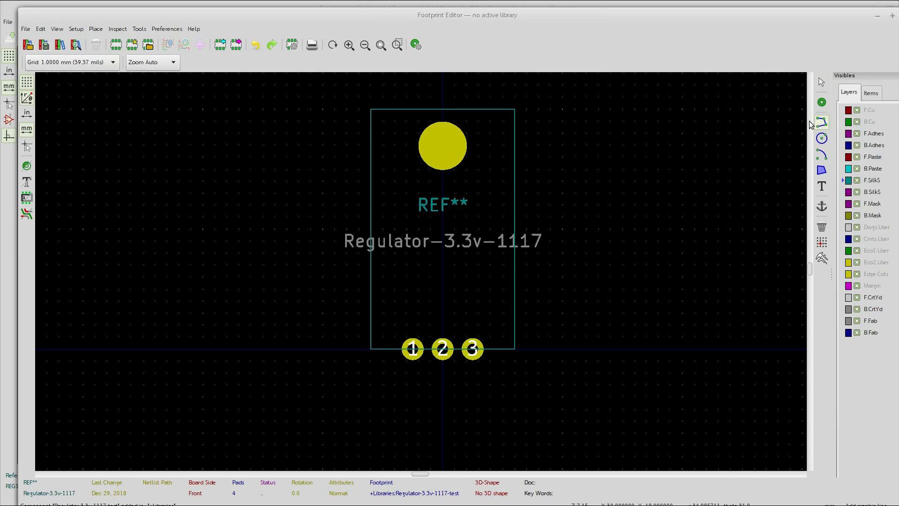
pyautogui.click(394, 109)
pyautogui.click(371, 133)
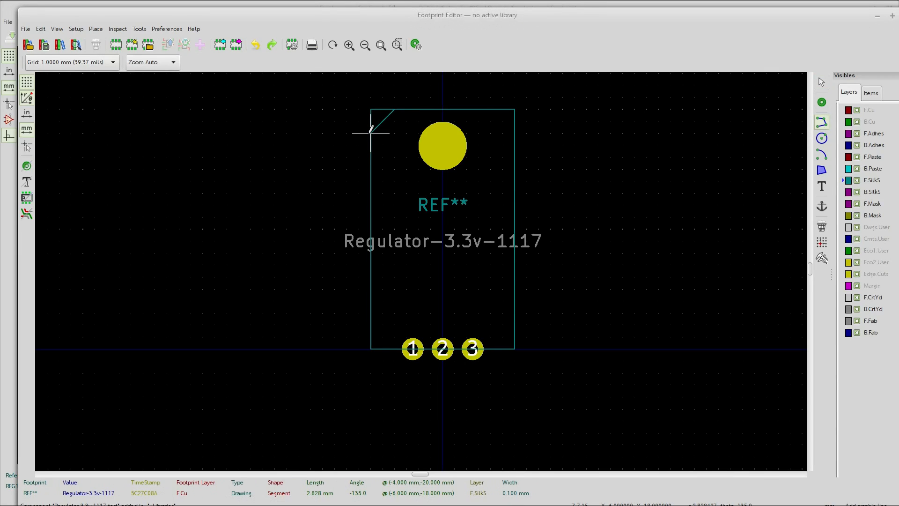
pyautogui.press('Escape')
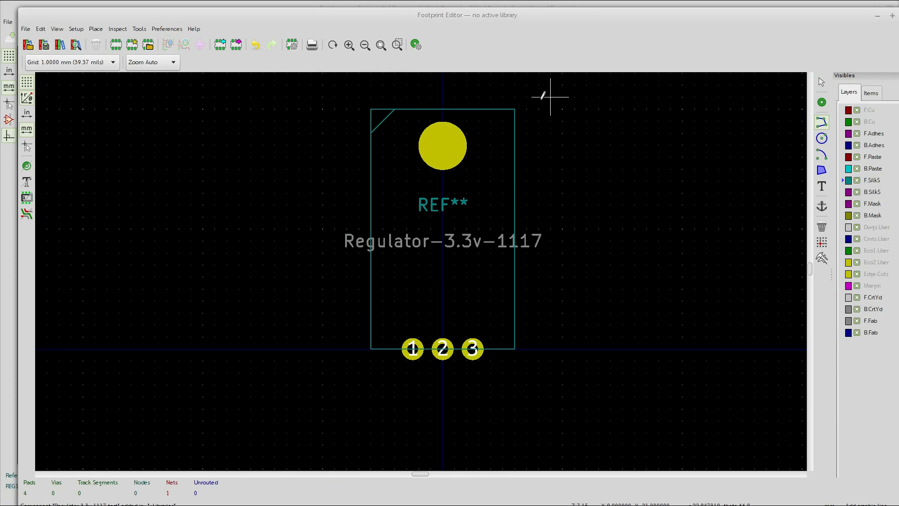
pyautogui.click(491, 109)
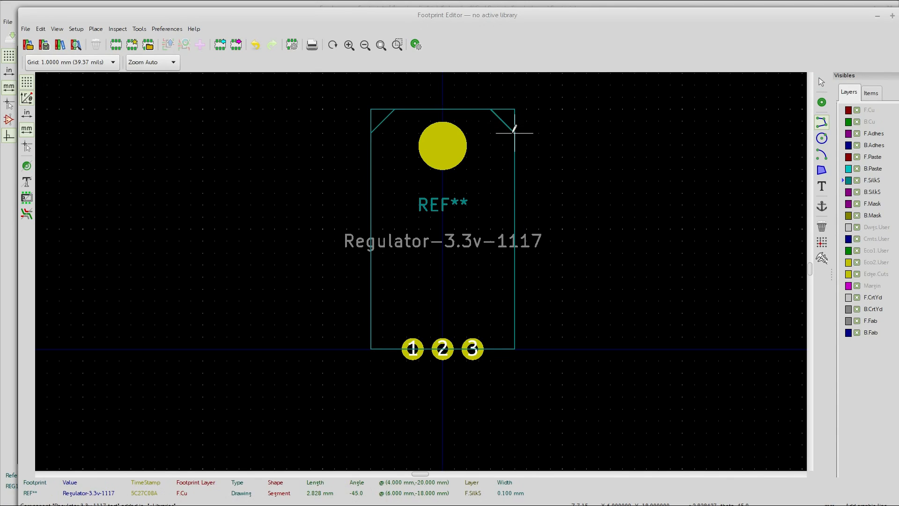
pyautogui.click(514, 133)
pyautogui.press('Escape')
pyautogui.press('Escape')
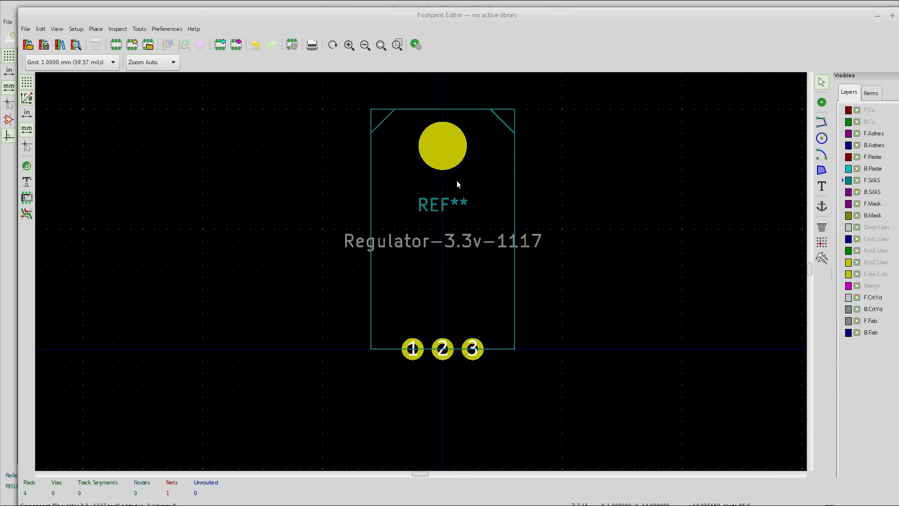
# Draw two horizontal silkscreen lines across the full width of the body outline at Y -13 mm and Y -5 mm.
pyautogui.click(822, 122)
pyautogui.click(370, 192)
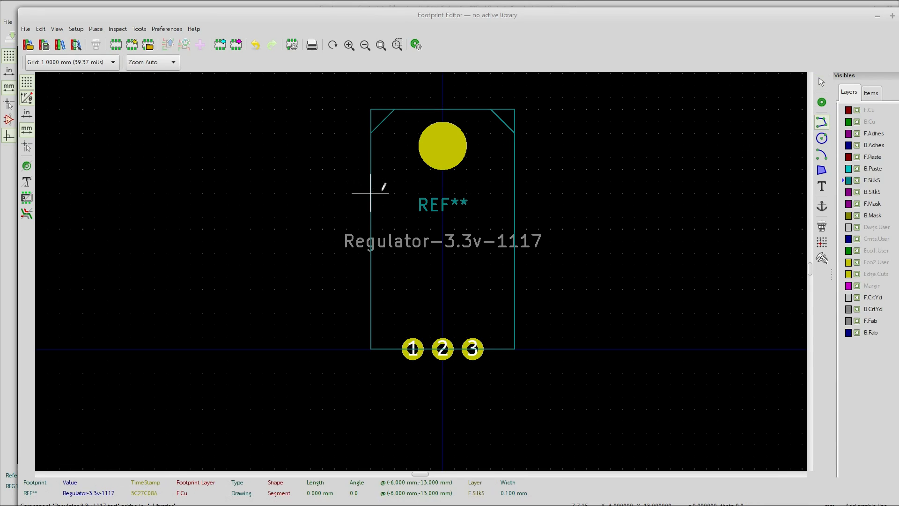
pyautogui.click(515, 192)
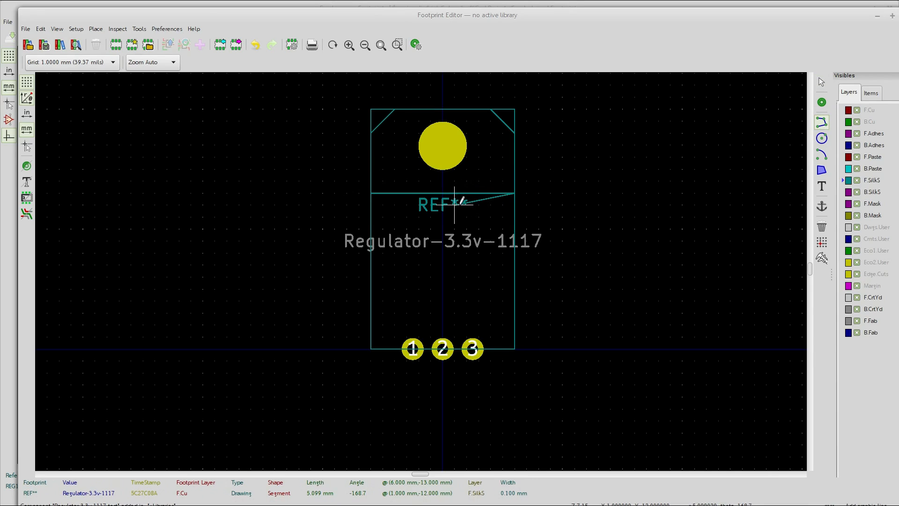
pyautogui.press('Escape')
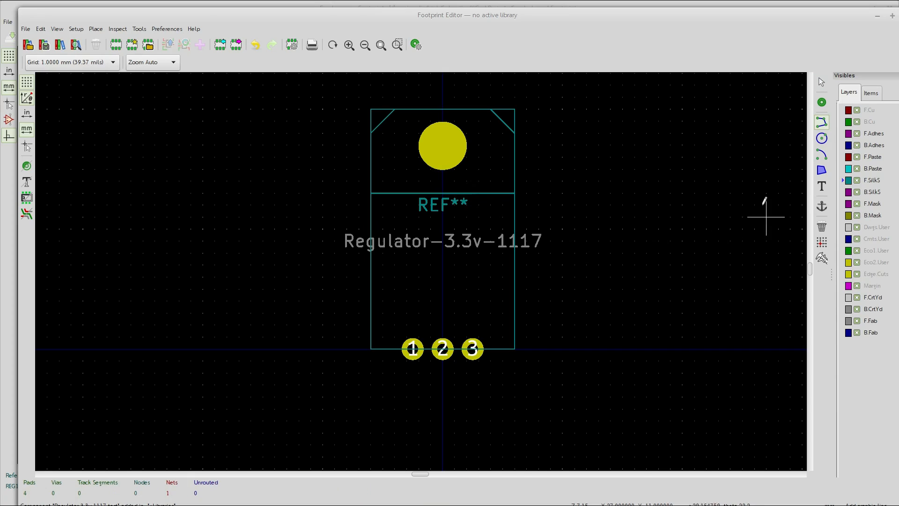
pyautogui.click(370, 289)
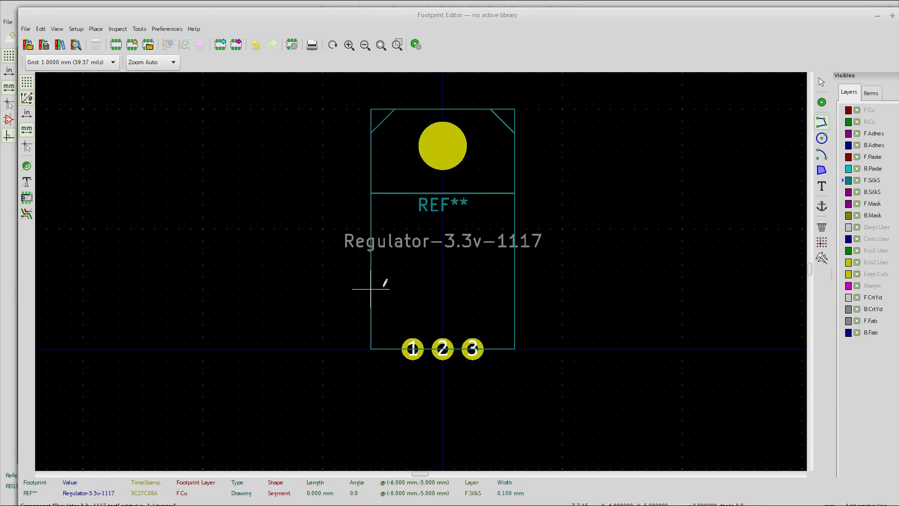
pyautogui.click(515, 289)
pyautogui.press('Escape')
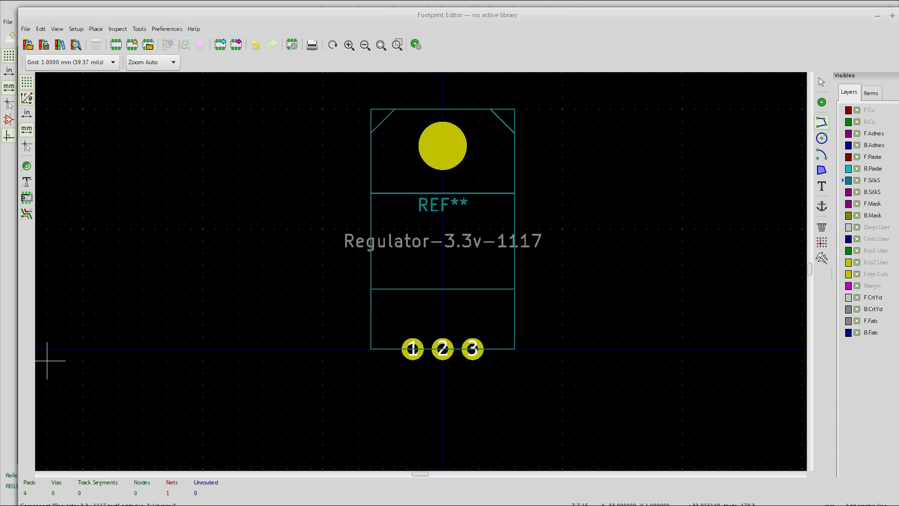
# Examine the TO-220 package drawing in datasheet Figure 10 alongside the mechanical dimensions in Table 8.
pyautogui.hotkey('alt', 'Tab')
pyautogui.scroll(-10, 505, 296)
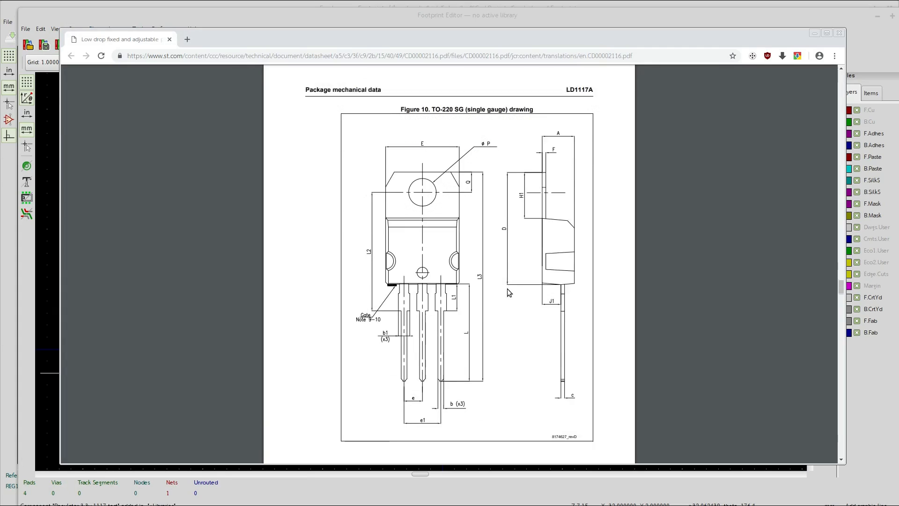
pyautogui.scroll(-1, 507, 289)
pyautogui.scroll(3, 532, 212)
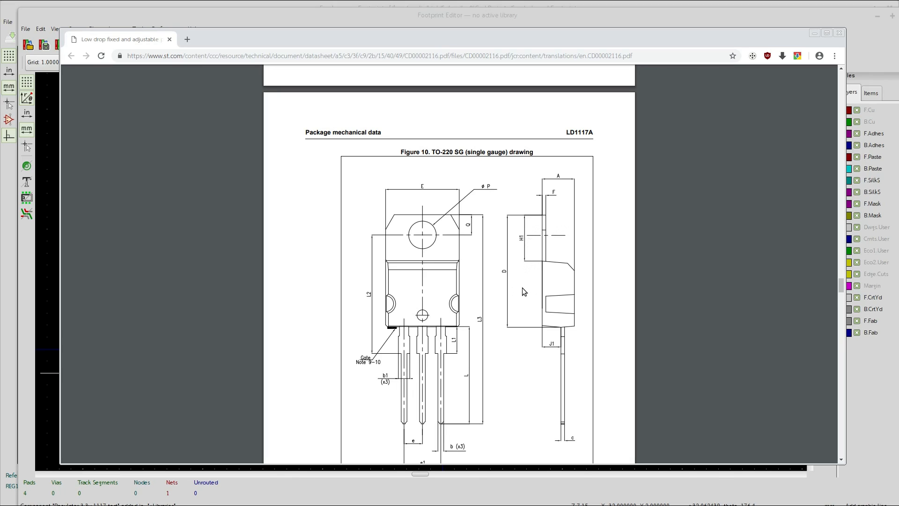
pyautogui.scroll(10, 495, 335)
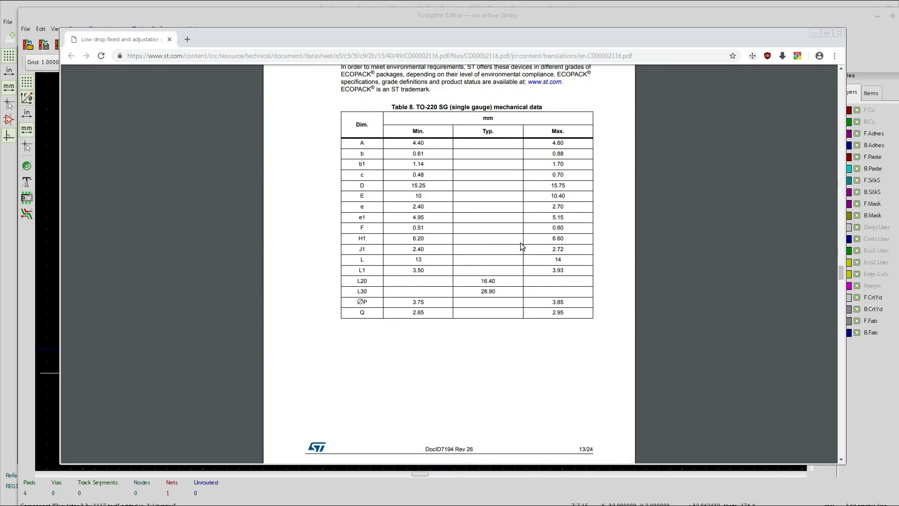
pyautogui.scroll(-10, 512, 326)
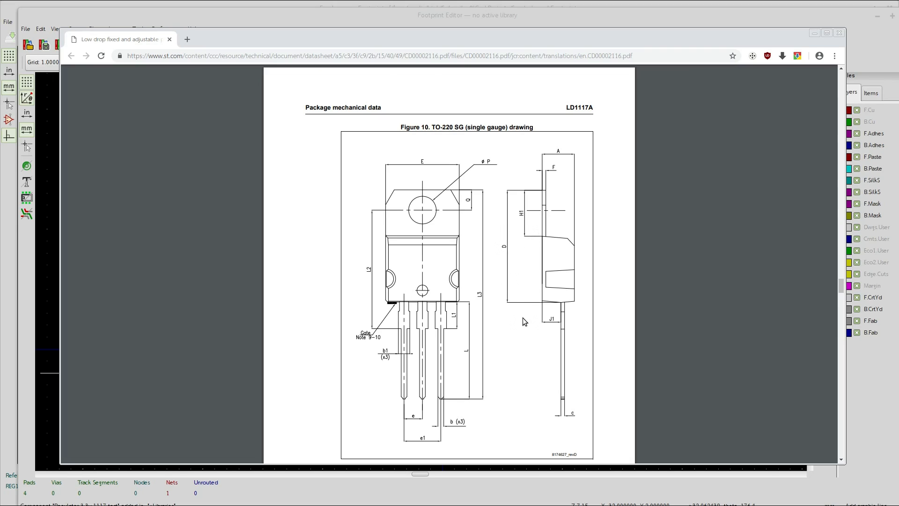
pyautogui.scroll(5, 521, 317)
pyautogui.scroll(4, 519, 321)
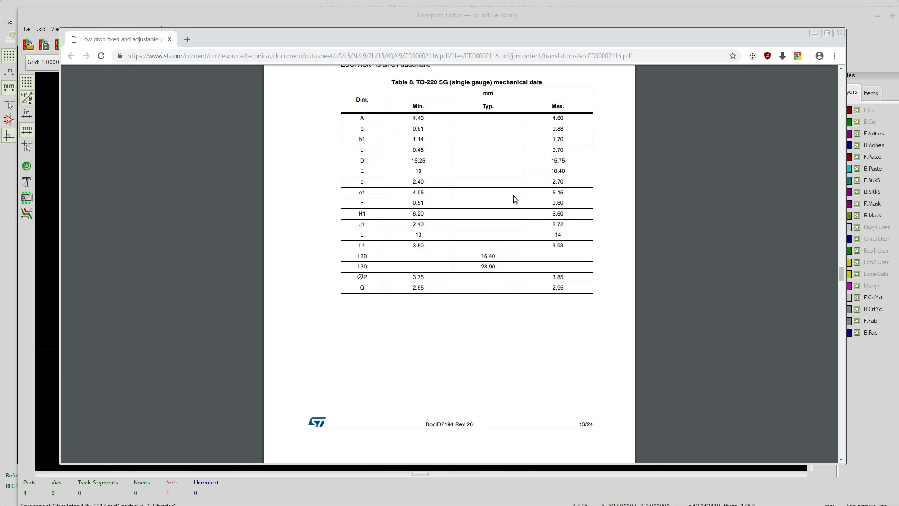
pyautogui.scroll(-2, 527, 361)
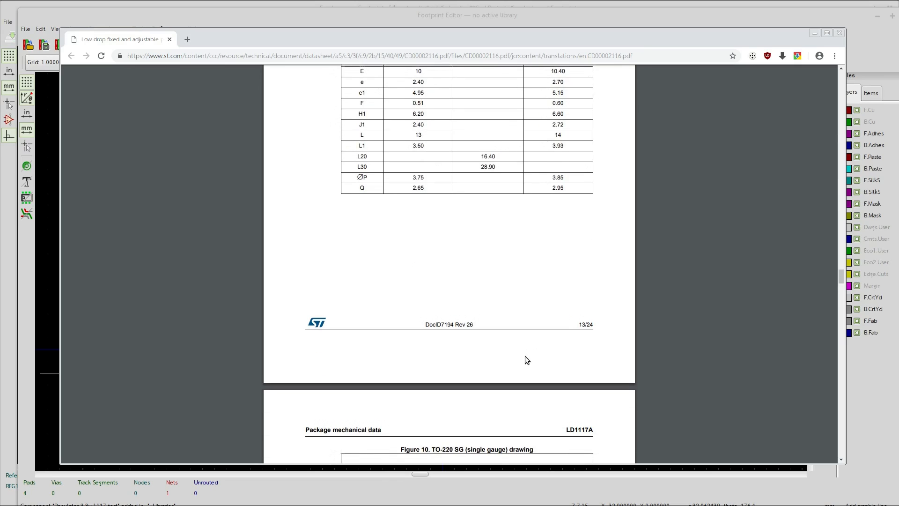
pyautogui.scroll(-3, 506, 366)
pyautogui.scroll(-3, 504, 359)
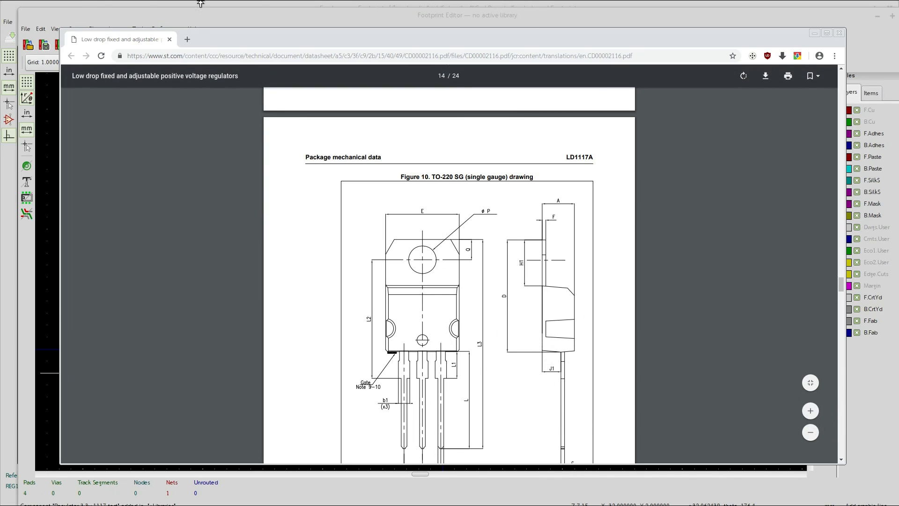
# Return to the footprint editor and set the upper horizontal silkscreen line's start and end Y to -11 mm.
pyautogui.click(136, 20)
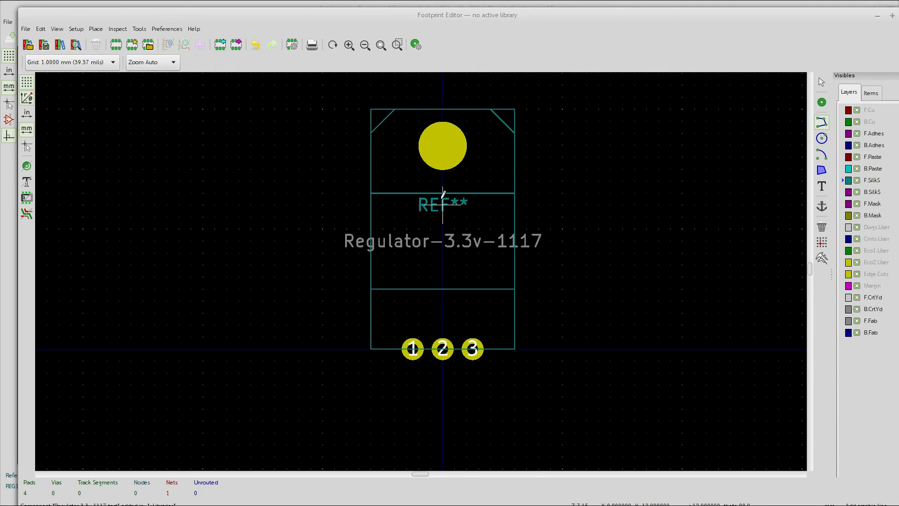
pyautogui.press('Escape')
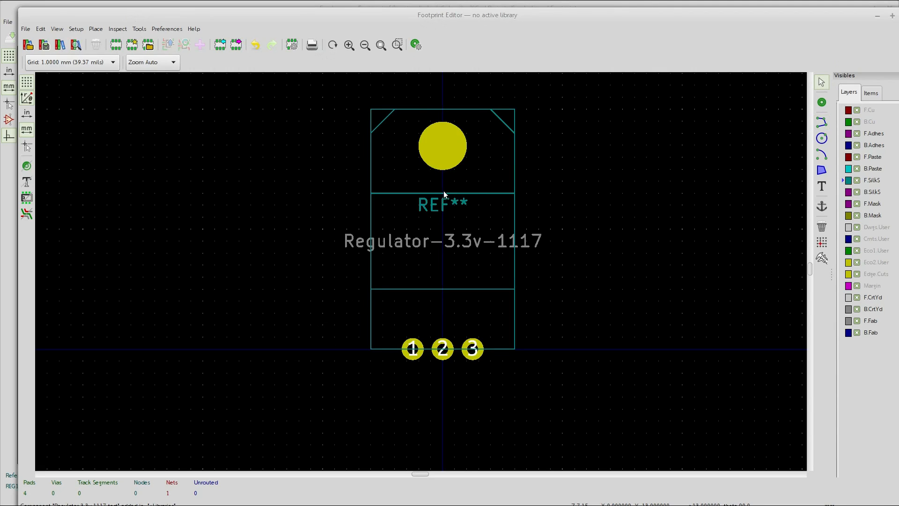
pyautogui.click(400, 192)
pyautogui.doubleClick(400, 192)
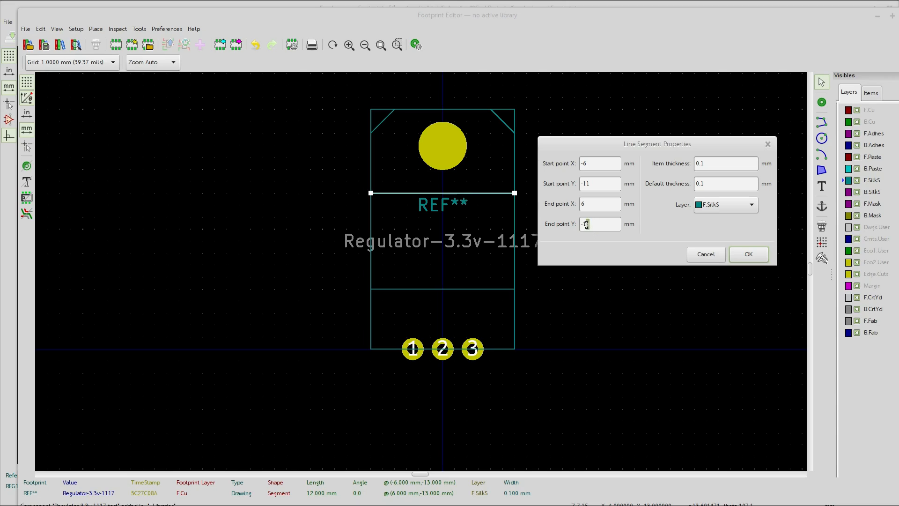
pyautogui.click(748, 256)
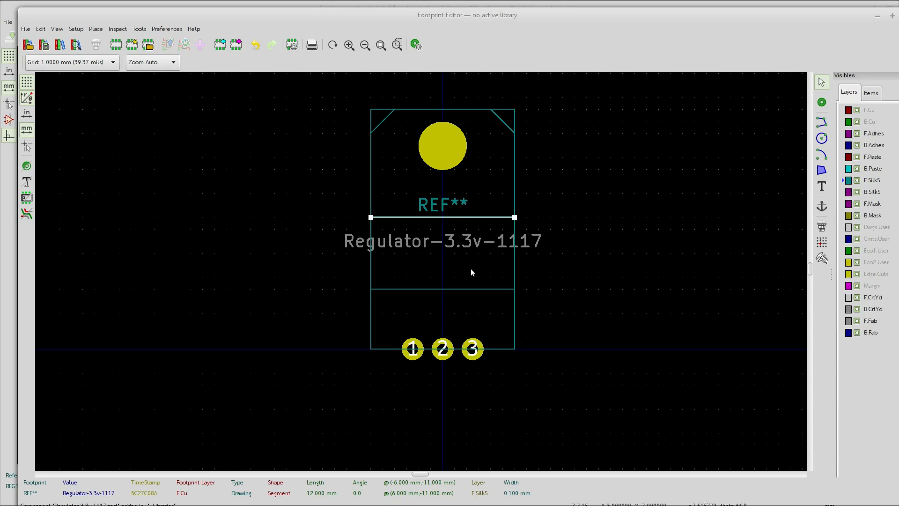
# Set the start and end Y of the lower horizontal silkscreen line to -2 mm.
pyautogui.click(456, 289)
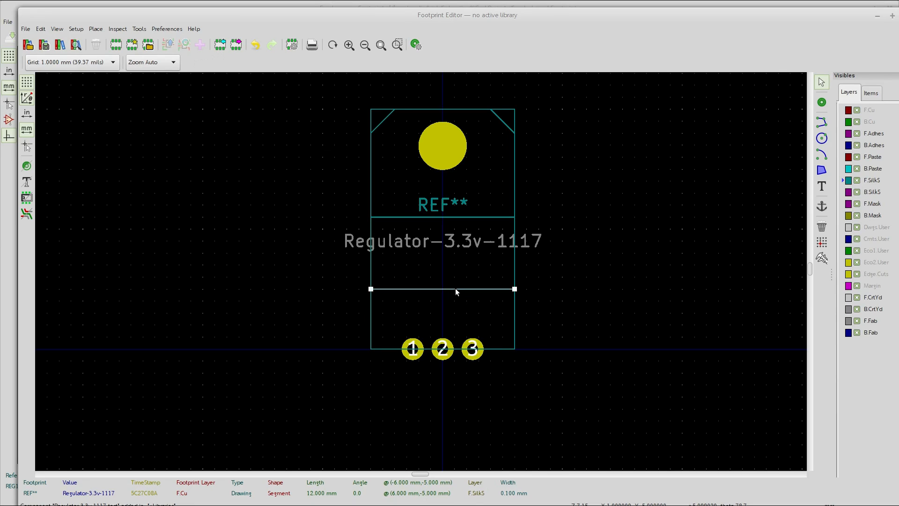
pyautogui.press('e')
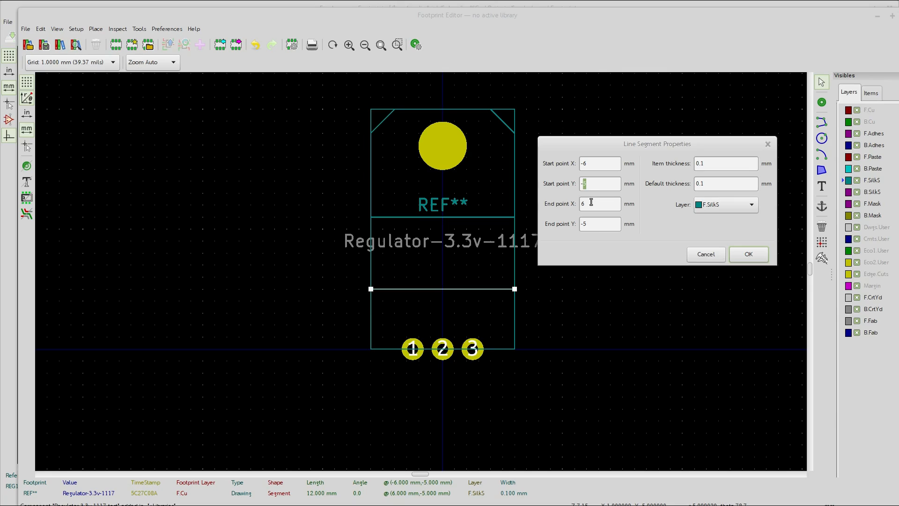
pyautogui.write('2')
pyautogui.doubleClick(586, 224)
pyautogui.write('2')
pyautogui.click(744, 255)
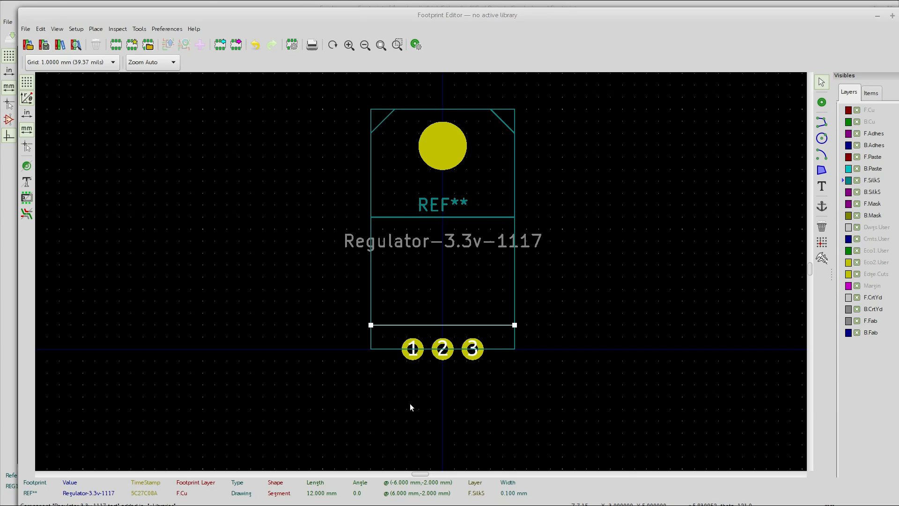
# Set the grid to 0.5 mm and draw 2 mm vertical silkscreen lines from the lower horizontal line to the centres of pads 1, 2 and 3.
pyautogui.moveTo(410, 404); pyautogui.dragTo(434, 344, button='middle')
pyautogui.scroll(-5, 420, 271)
pyautogui.scroll(5, 421, 274)
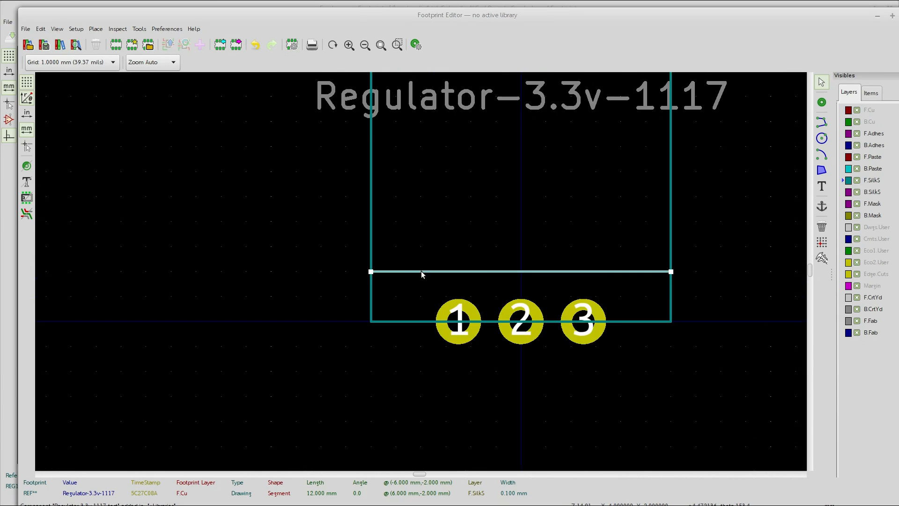
pyautogui.moveTo(486, 293); pyautogui.dragTo(400, 293, button='middle')
pyautogui.scroll(3, 454, 283)
pyautogui.scroll(-1, 421, 271)
pyautogui.scroll(-4, 446, 262)
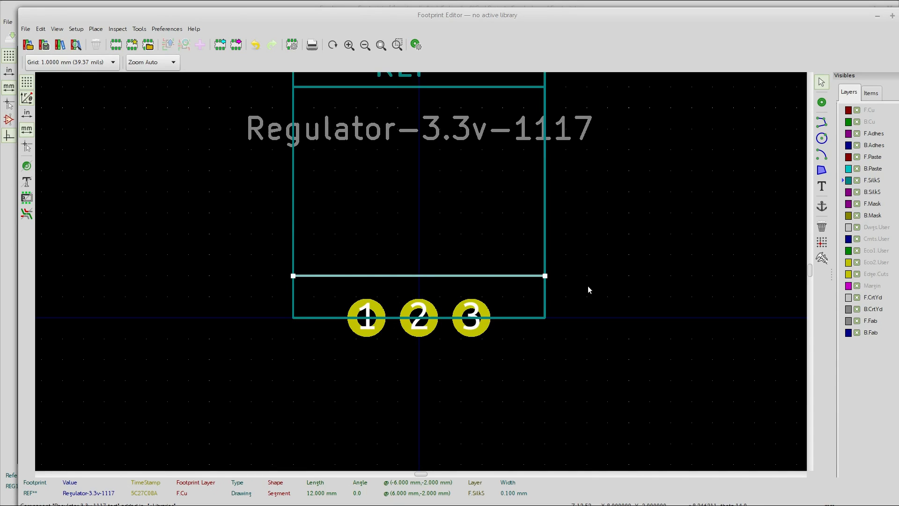
pyautogui.click(820, 121)
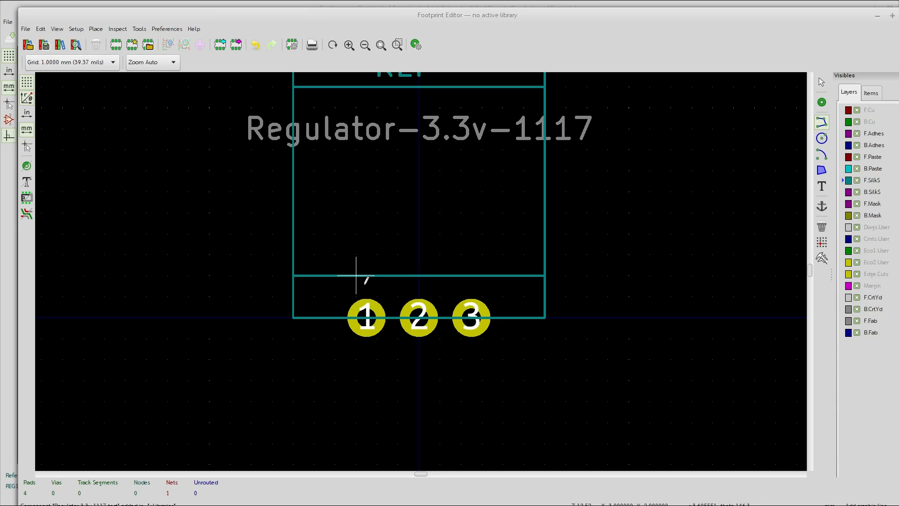
pyautogui.scroll(1, 357, 287)
pyautogui.scroll(2, 421, 269)
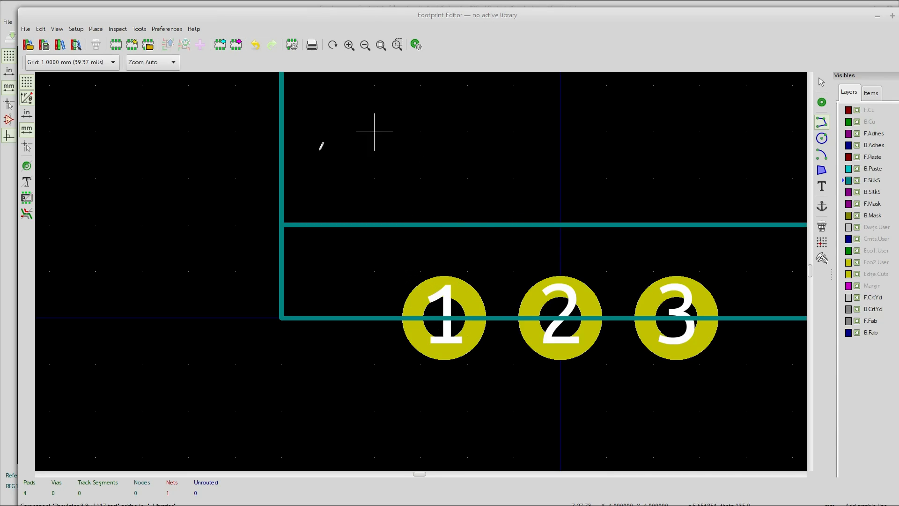
pyautogui.click(87, 65)
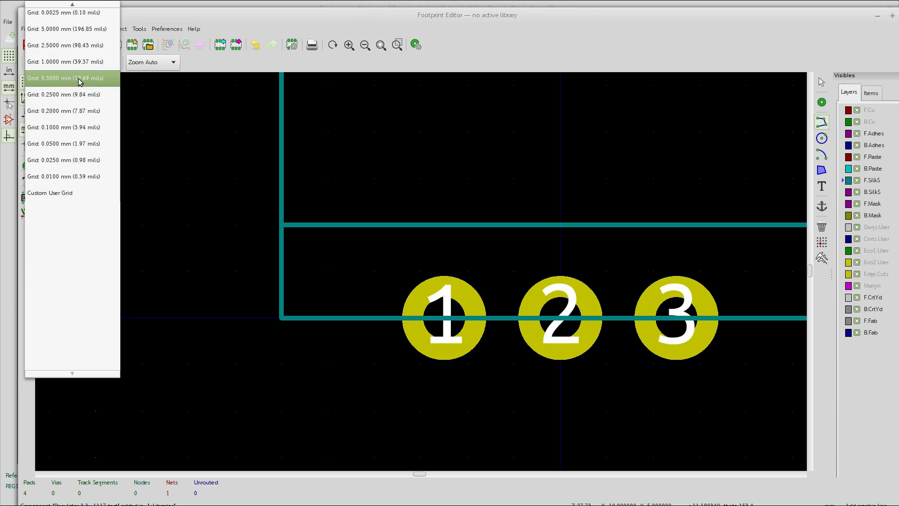
pyautogui.click(80, 80)
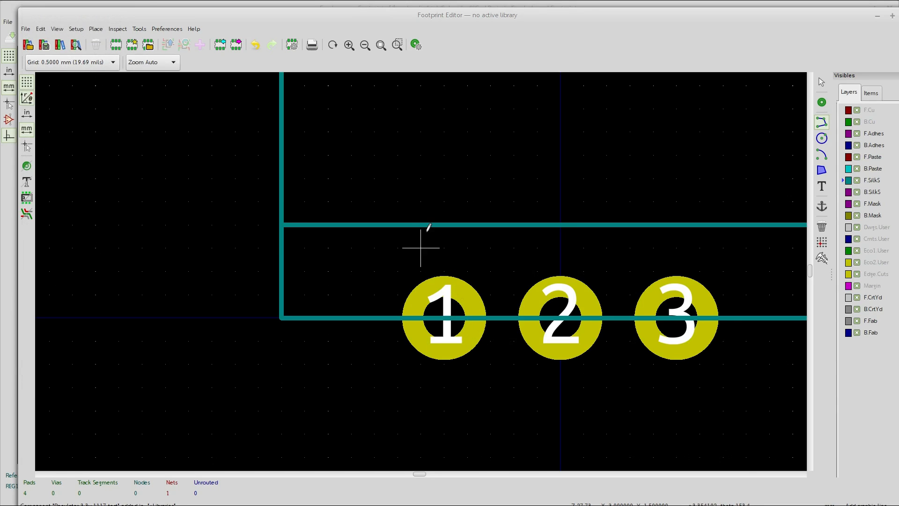
pyautogui.click(443, 224)
pyautogui.click(443, 318)
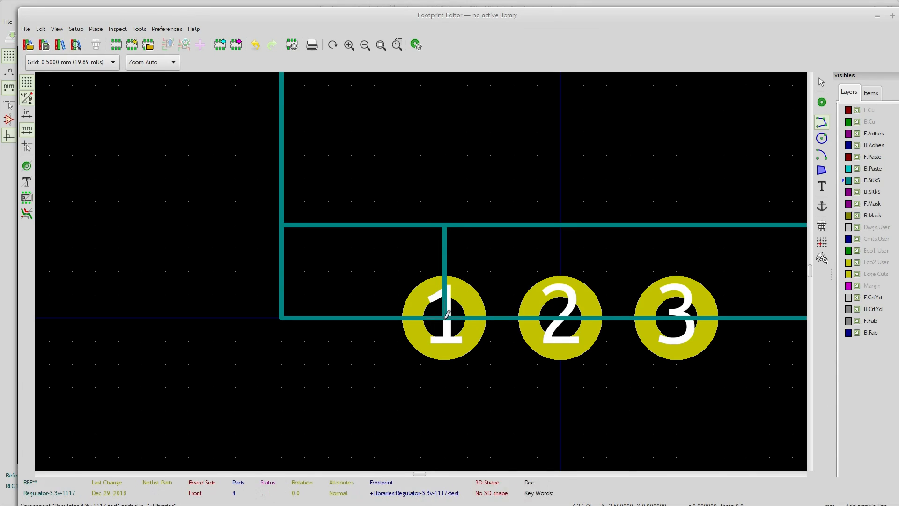
pyautogui.click(560, 225)
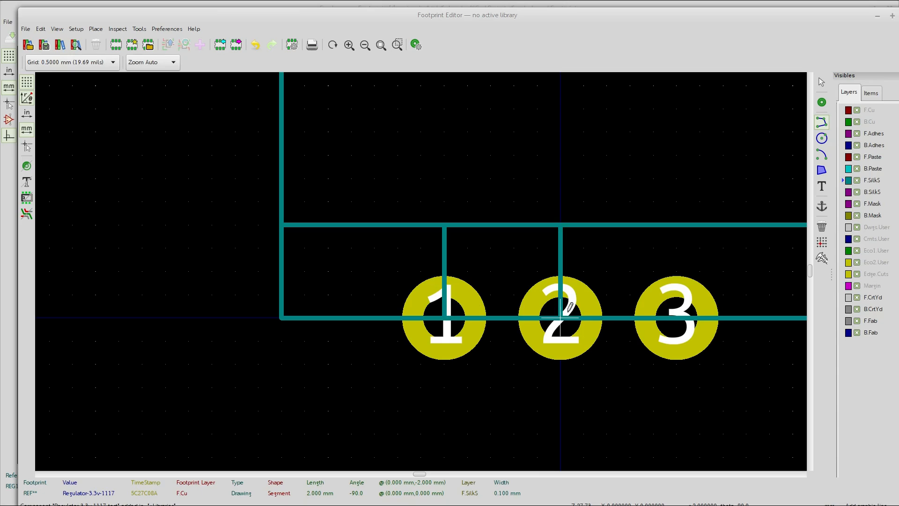
pyautogui.click(560, 318)
pyautogui.press('Escape')
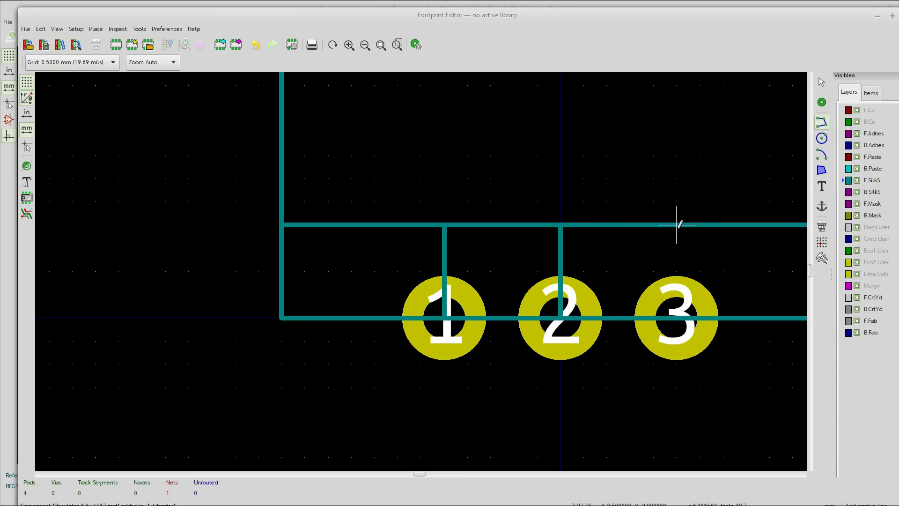
pyautogui.click(676, 225)
pyautogui.click(676, 318)
pyautogui.press('Escape')
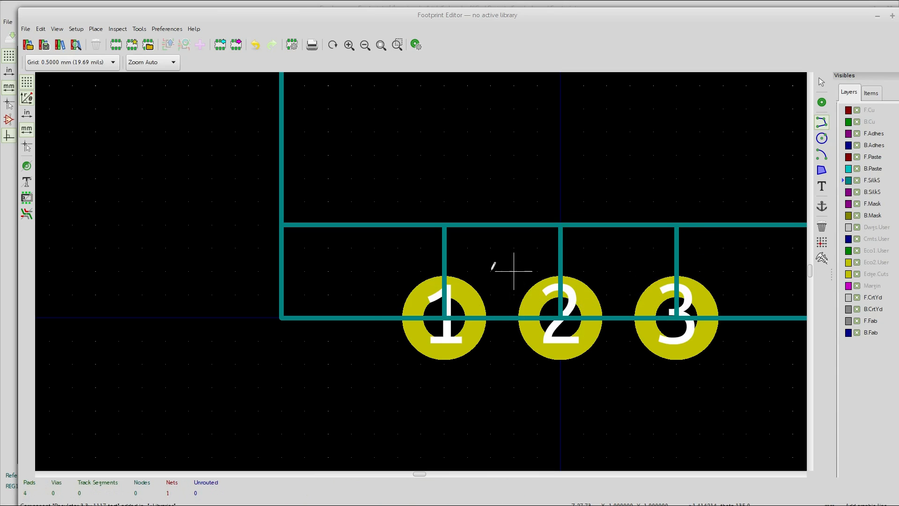
# Set the grid to 1 mm and move the REF** text above the body outline to Y -23 mm.
pyautogui.scroll(3, 235, 341)
pyautogui.scroll(-5, 316, 318)
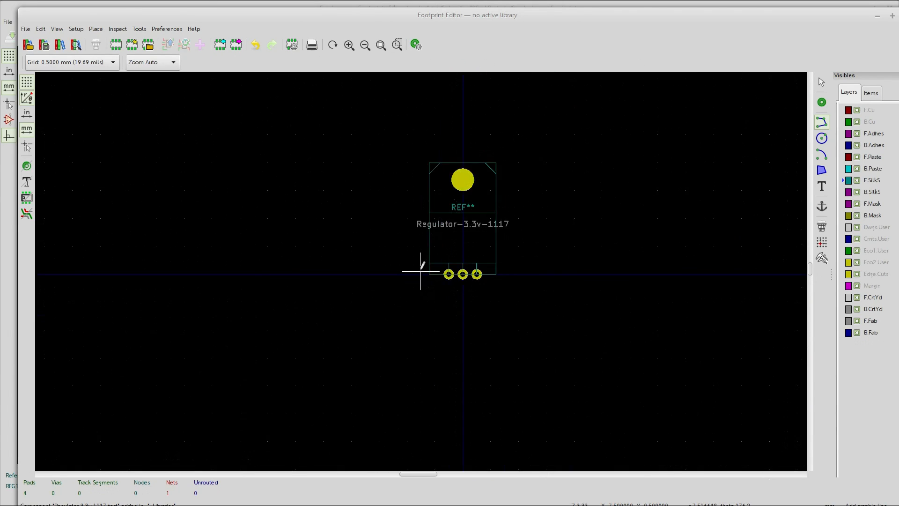
pyautogui.scroll(5, 426, 247)
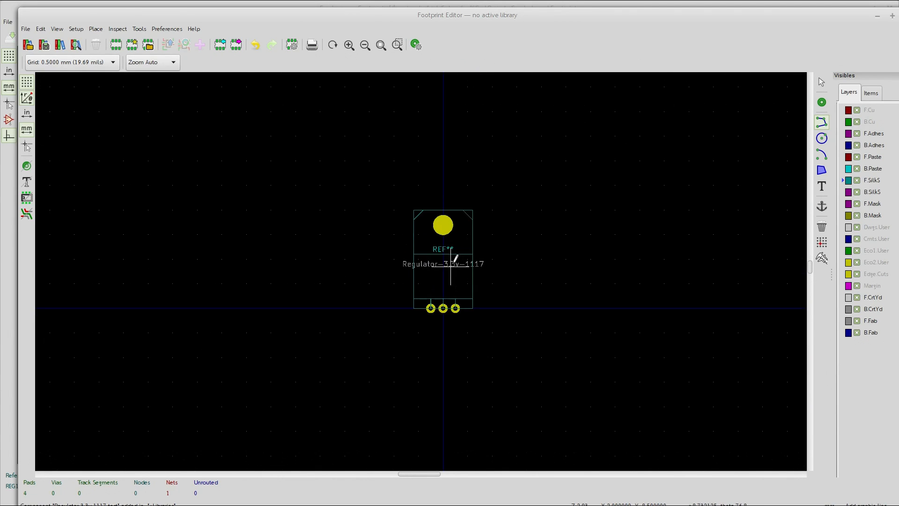
pyautogui.moveTo(380, 267); pyautogui.dragTo(416, 258, button='middle')
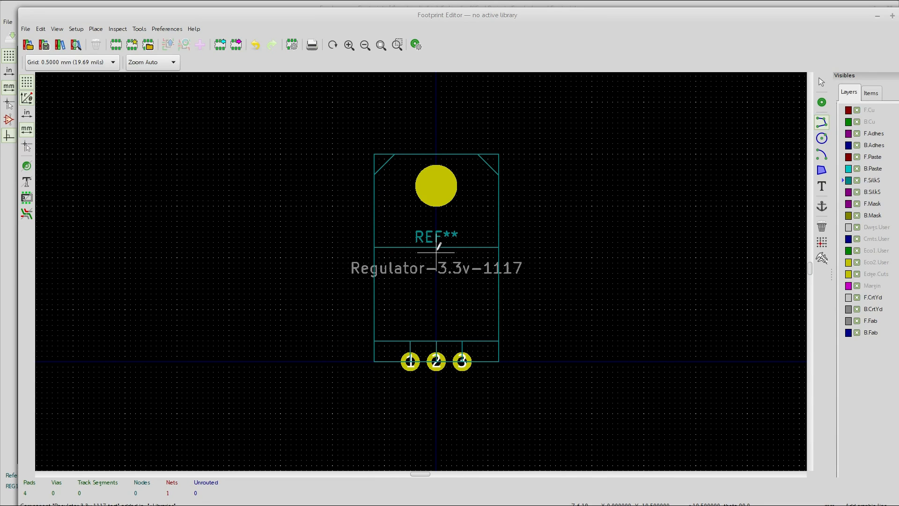
pyautogui.scroll(3, 435, 245)
pyautogui.scroll(-3, 421, 259)
pyautogui.scroll(1, 426, 257)
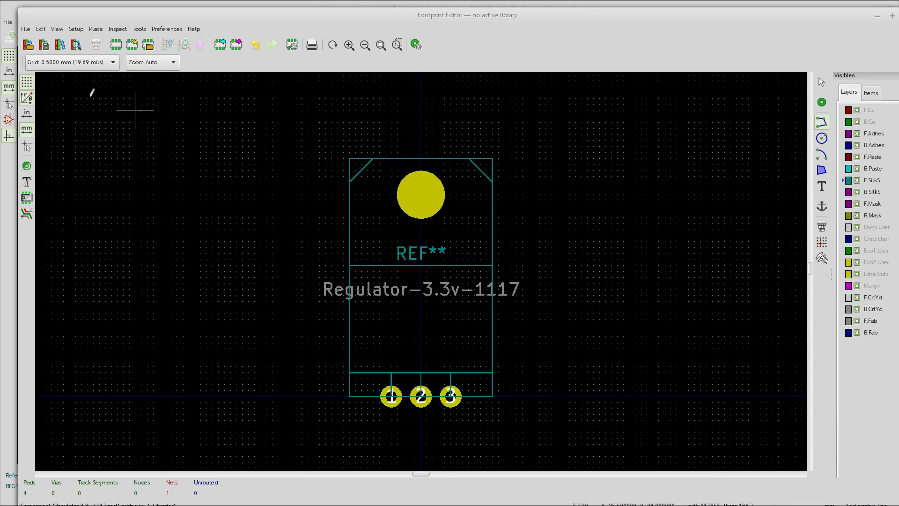
pyautogui.click(61, 62)
pyautogui.click(59, 51)
pyautogui.press('Escape')
pyautogui.moveTo(412, 254); pyautogui.dragTo(434, 349)
pyautogui.click(422, 359)
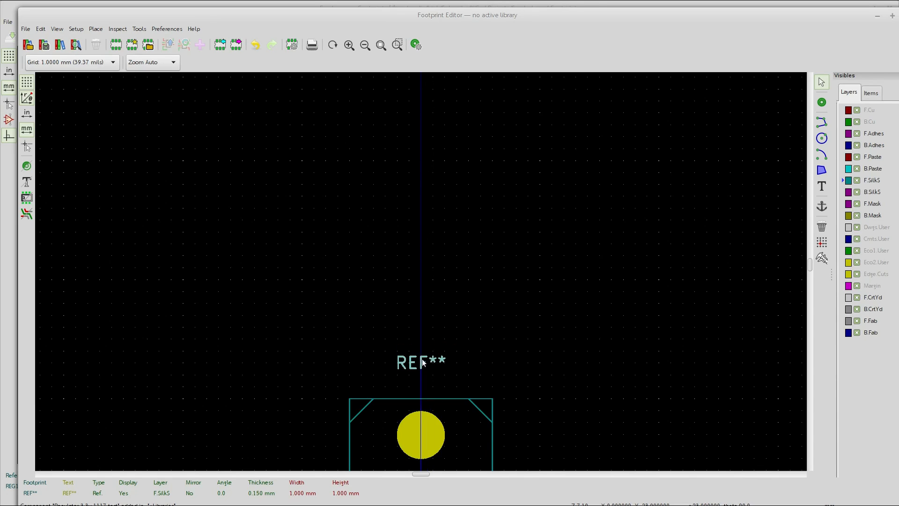
# Lower the REF** text to Y -22 mm and place the Regulator-3.3v-1117 value text centred above it at Y -24 mm.
pyautogui.scroll(-8, 422, 359)
pyautogui.scroll(5, 421, 273)
pyautogui.scroll(4, 422, 283)
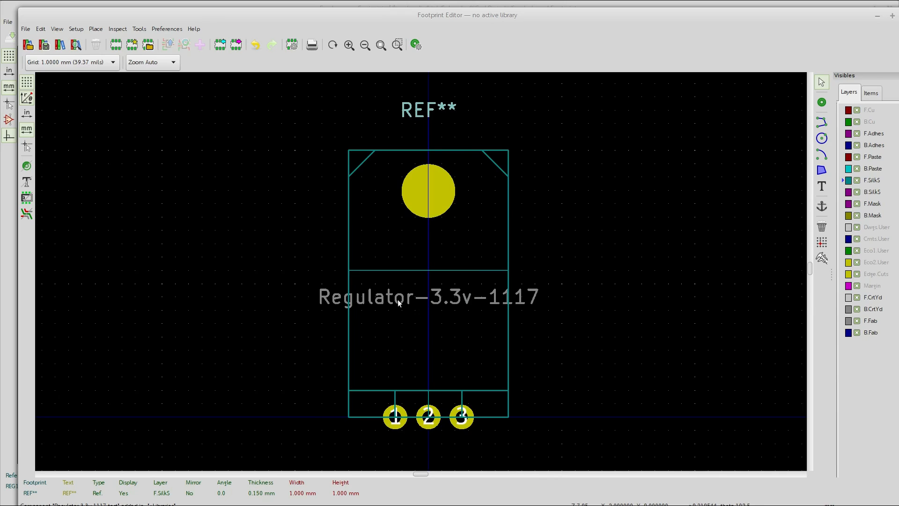
pyautogui.press('m')
pyautogui.click(426, 148)
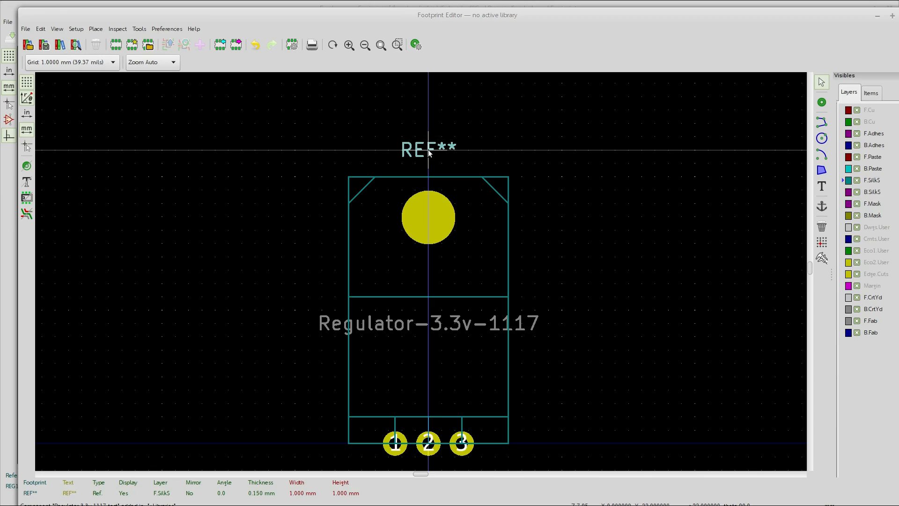
pyautogui.click(382, 322)
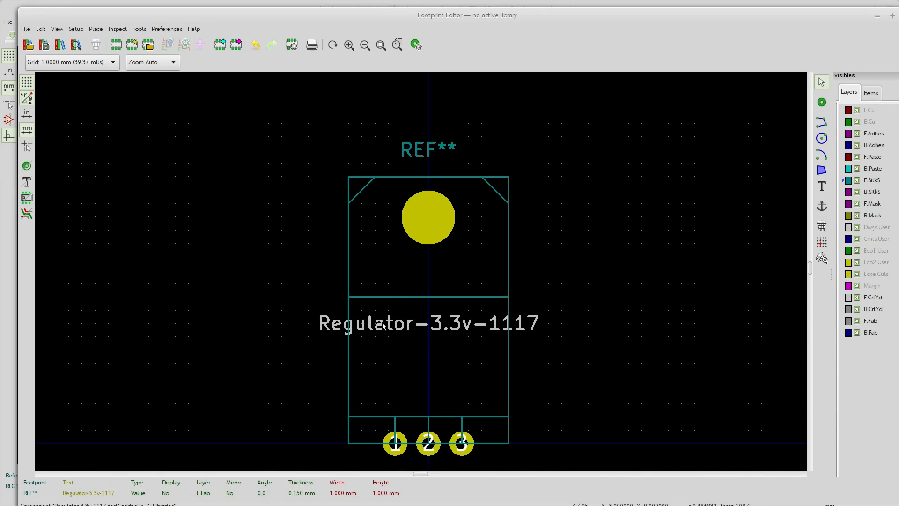
pyautogui.press('m')
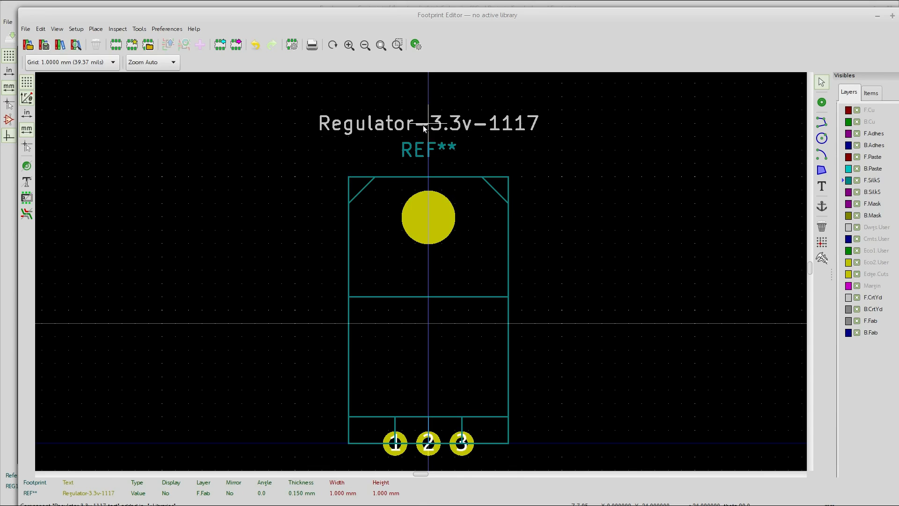
pyautogui.click(423, 125)
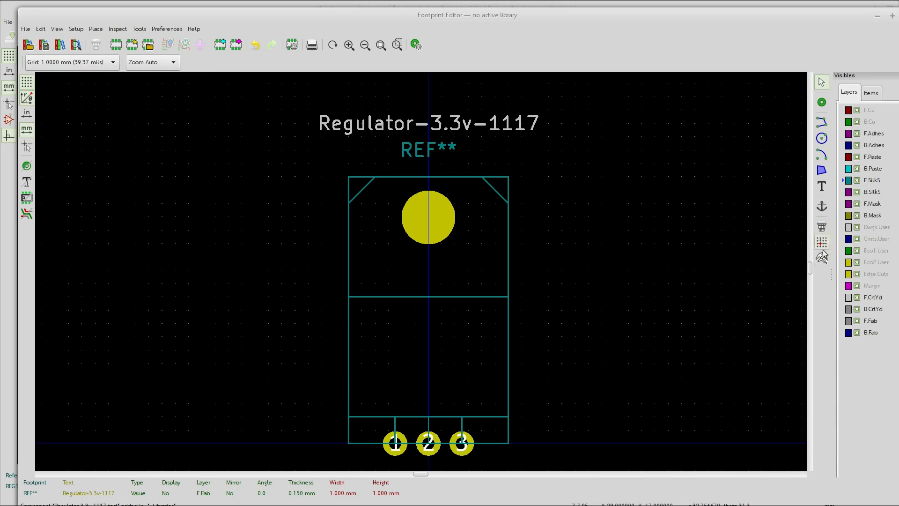
# Delete the four outer silkscreen lines of the rectangular body outline, keeping the corner diagonals and inner lines.
pyautogui.click(823, 227)
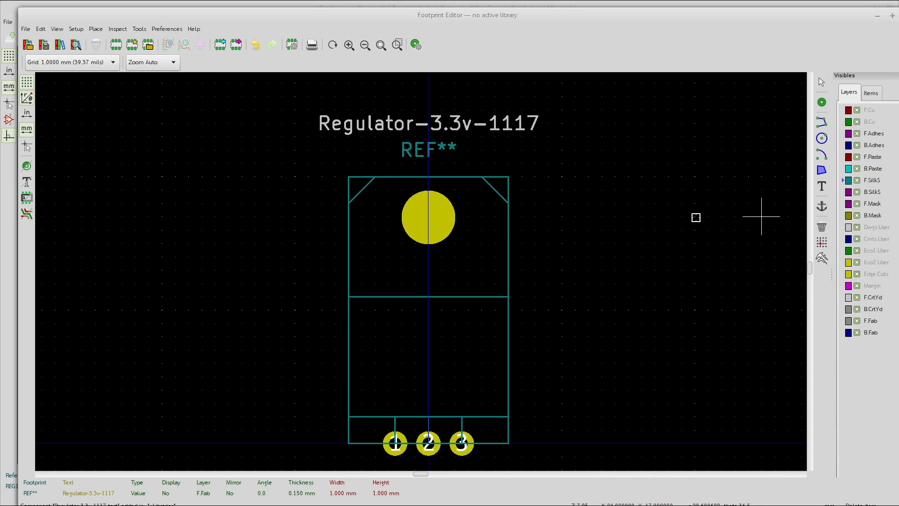
pyautogui.click(508, 187)
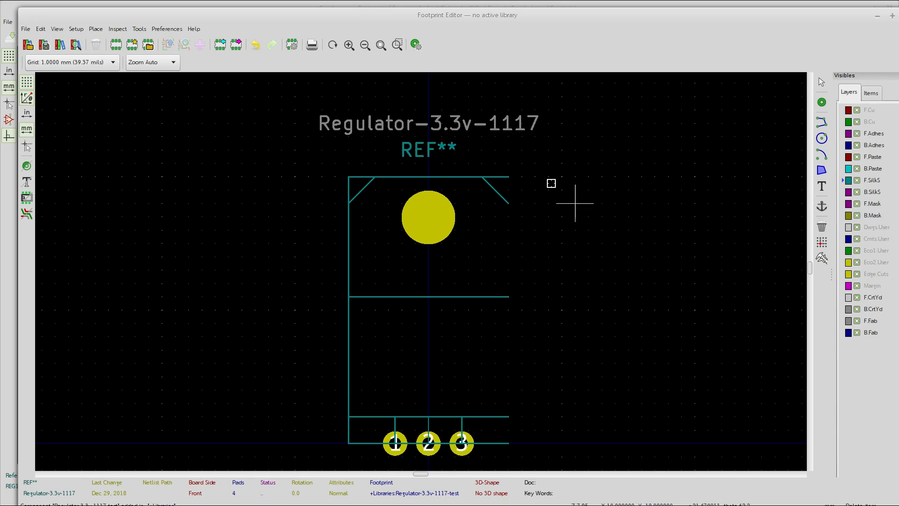
pyautogui.click(497, 443)
pyautogui.click(345, 432)
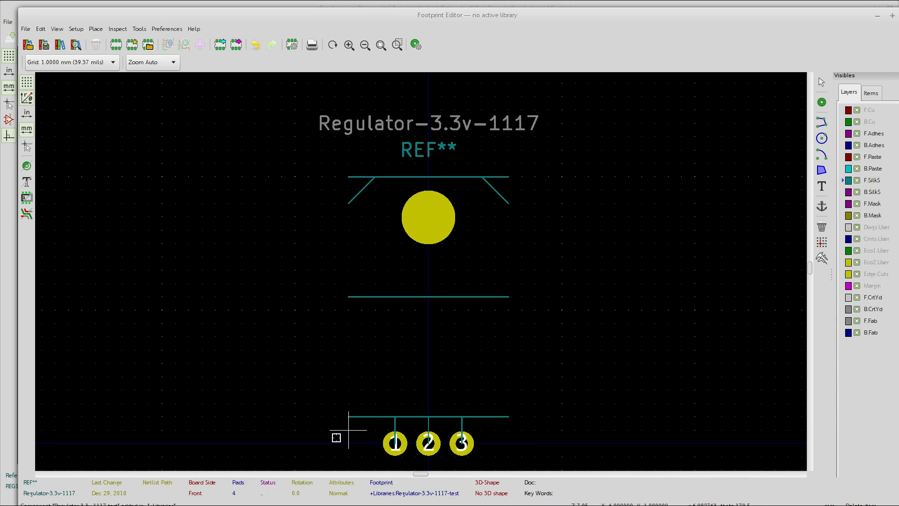
pyautogui.click(362, 178)
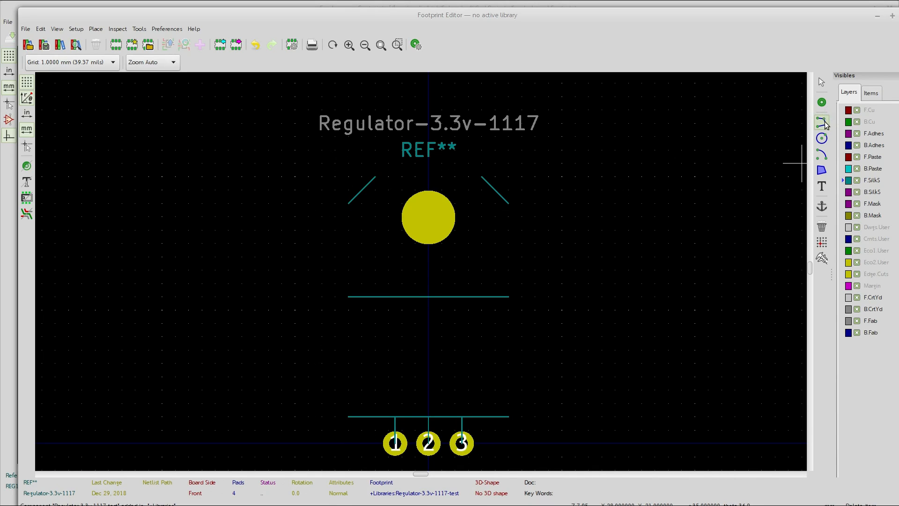
# Draw an 8 mm silkscreen line joining the diagonals' upper ends and a 16 mm right side from Y -18 mm to Y -2 mm.
pyautogui.click(825, 121)
pyautogui.click(375, 177)
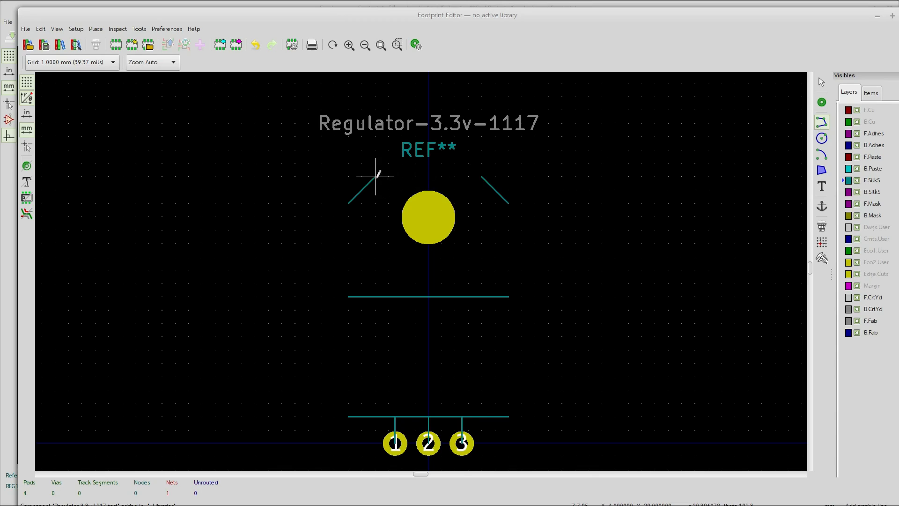
pyautogui.doubleClick(482, 177)
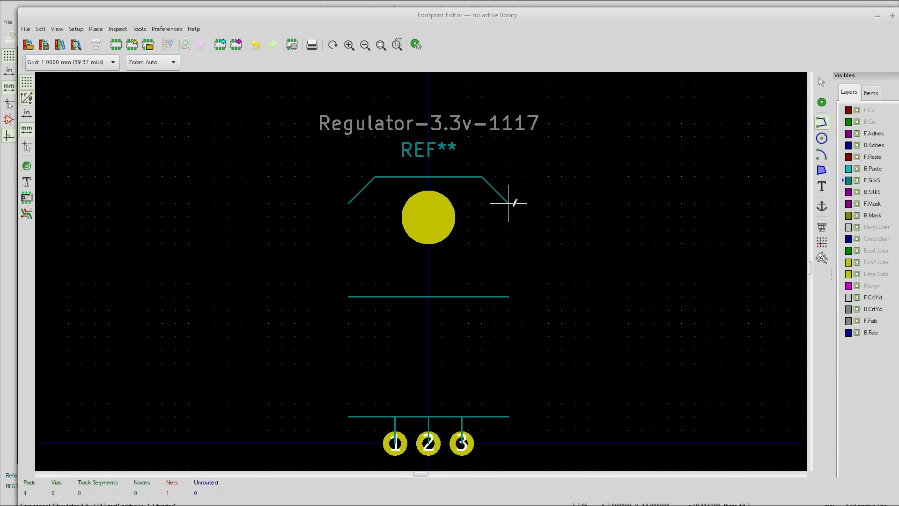
pyautogui.click(508, 203)
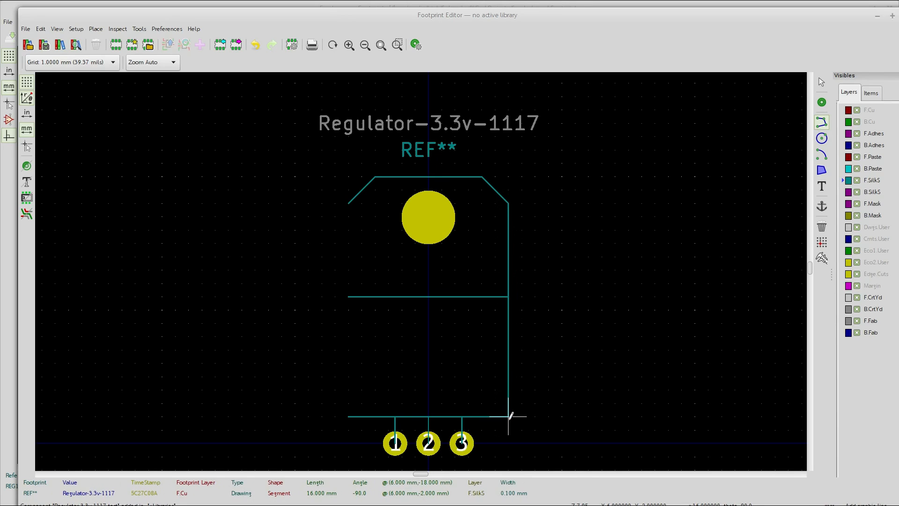
pyautogui.doubleClick(508, 416)
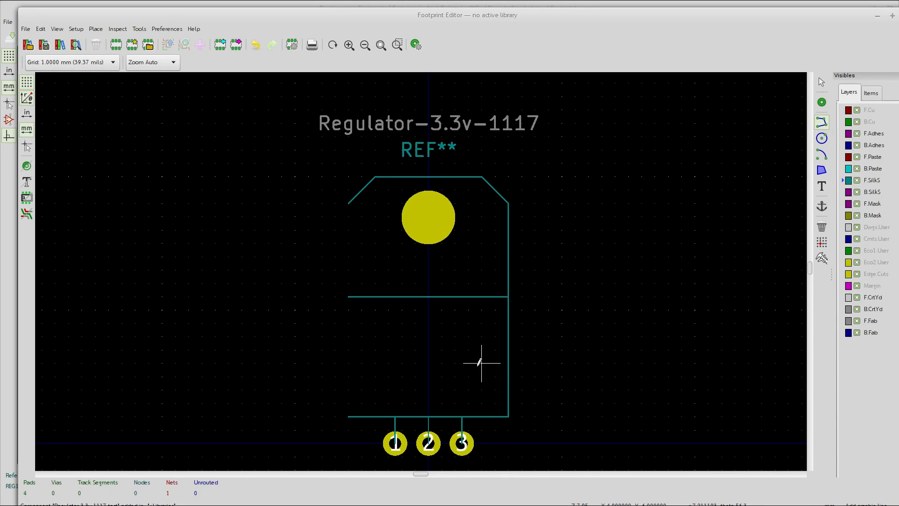
# Close the body outline with a 16 mm silkscreen line at X -6 mm from Y -18 mm to Y -2 mm.
pyautogui.click(348, 203)
pyautogui.click(349, 416)
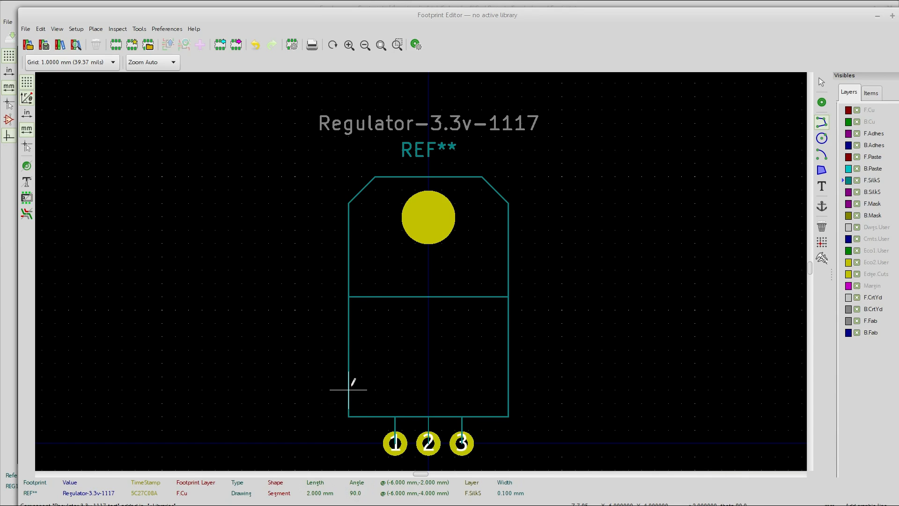
pyautogui.press('Escape')
# Move the REF** text beside the body's lower left edge at X -8, Y -3 mm, and the Regulator-3.3v-1117 value text to Y -22 mm.
pyautogui.moveTo(408, 304); pyautogui.dragTo(390, 278, button='middle')
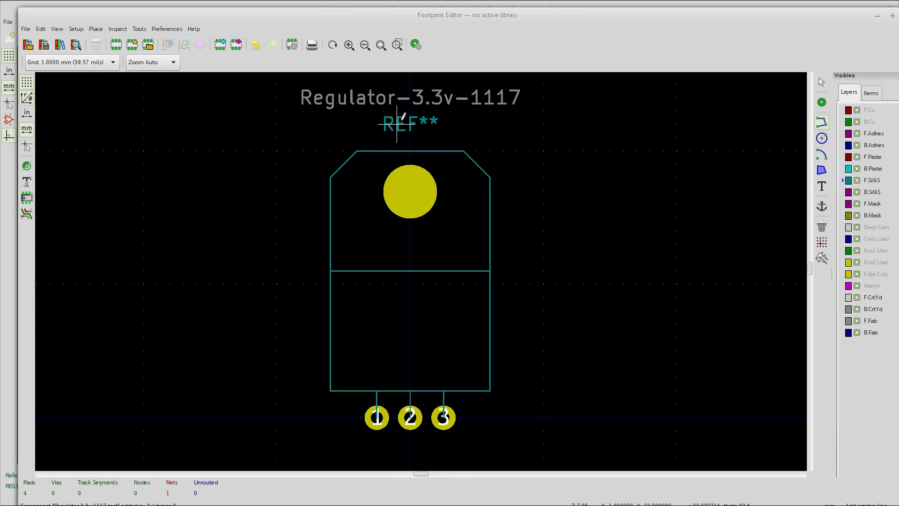
pyautogui.moveTo(397, 123); pyautogui.dragTo(414, 352)
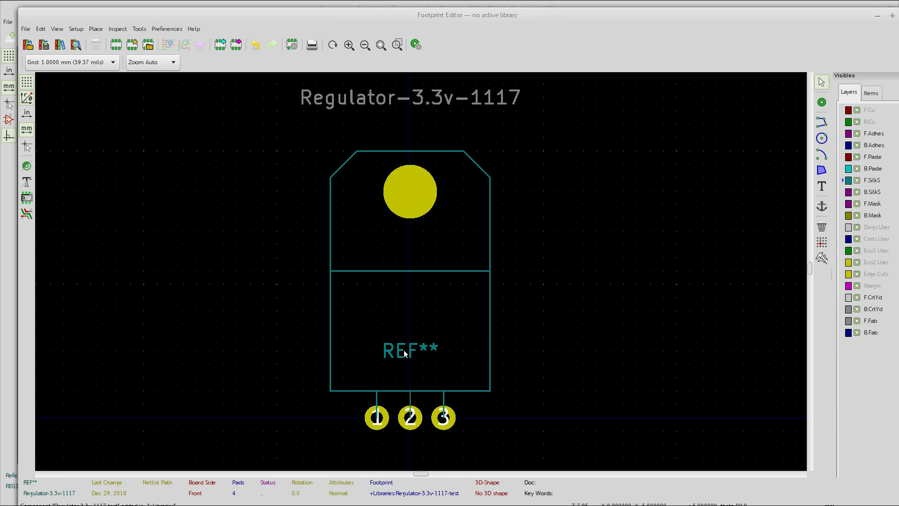
pyautogui.moveTo(404, 349); pyautogui.dragTo(299, 381)
pyautogui.click(298, 382)
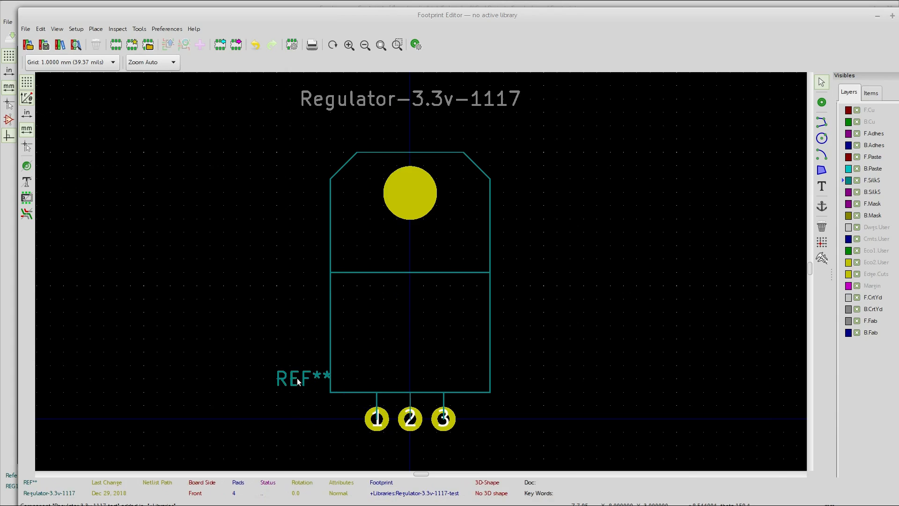
pyautogui.press('m')
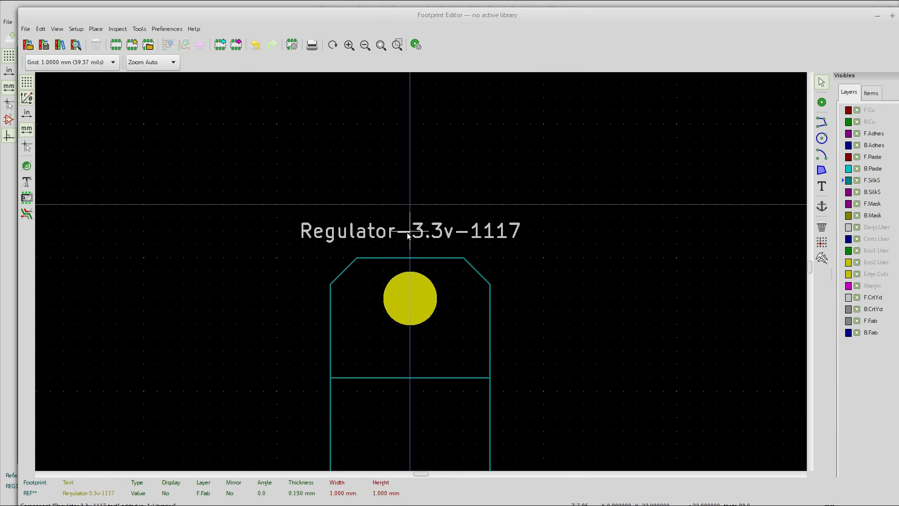
pyautogui.click(411, 234)
# Save the footprint as Regulator-3.3v-1117 in the +Libraries library.
pyautogui.moveTo(470, 267); pyautogui.dragTo(454, 236, button='middle')
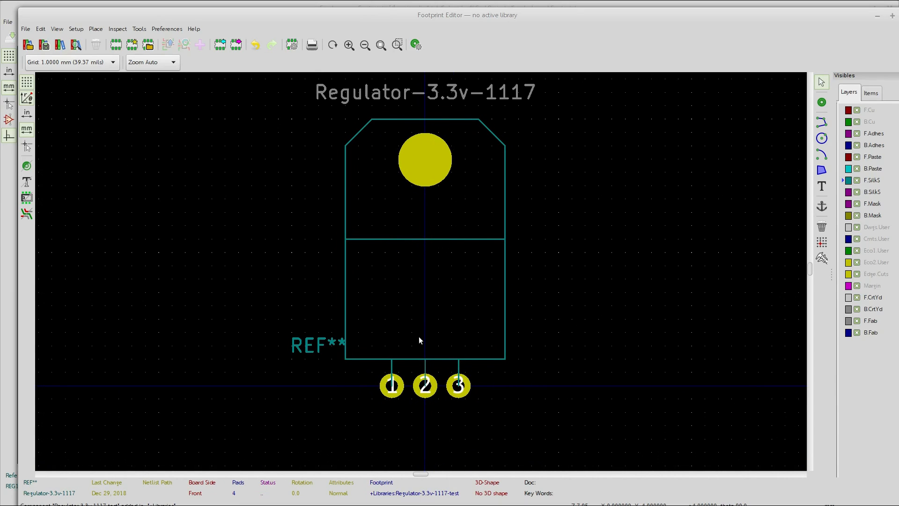
pyautogui.scroll(-1, 418, 336)
pyautogui.moveTo(411, 267); pyautogui.dragTo(416, 317, button='middle')
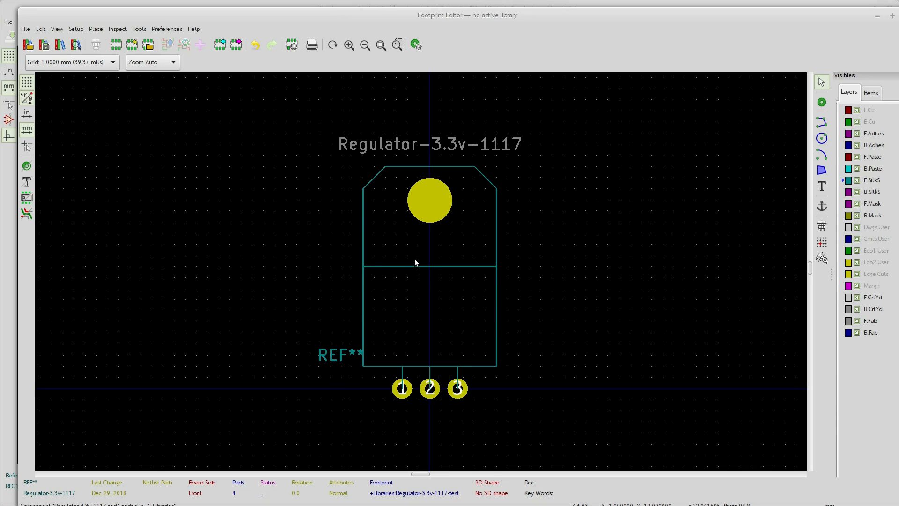
pyautogui.click(45, 44)
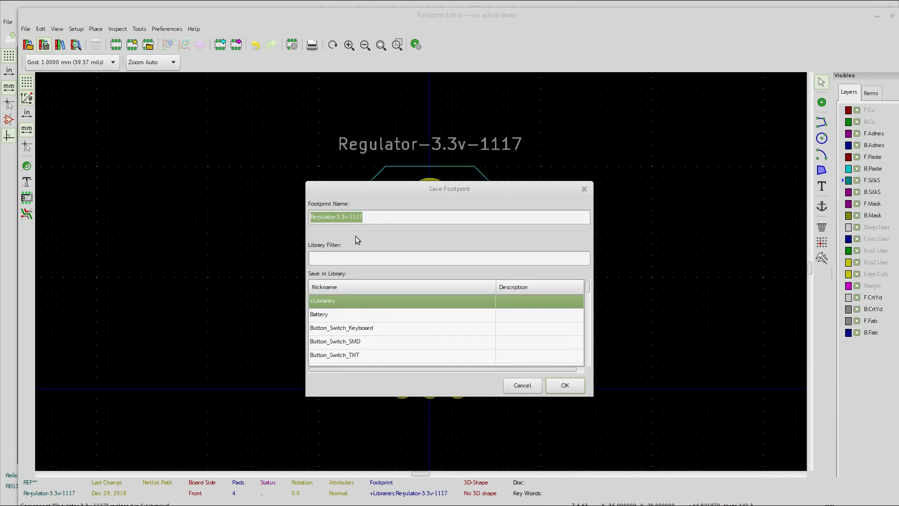
pyautogui.click(571, 388)
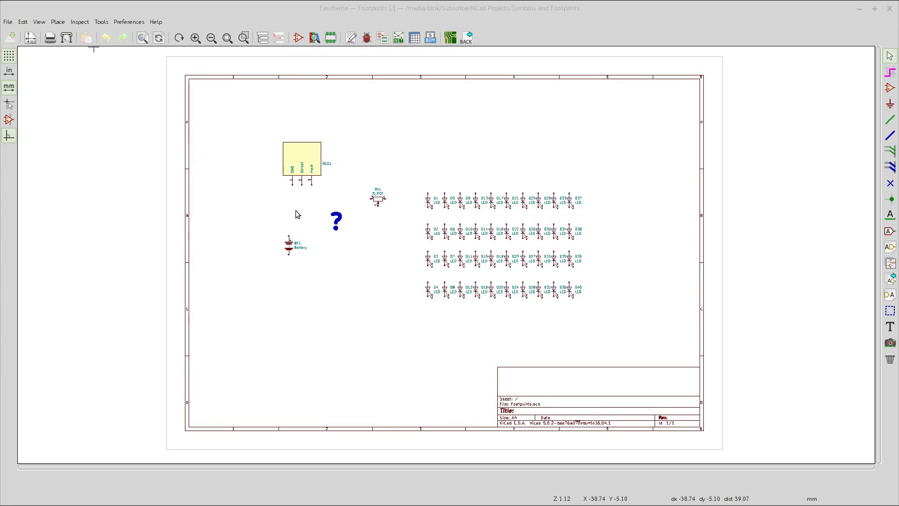
# In the schematic, preview the footprint set in REG1's symbol properties and review the footprint assignments of all components.
pyautogui.doubleClick(301, 163)
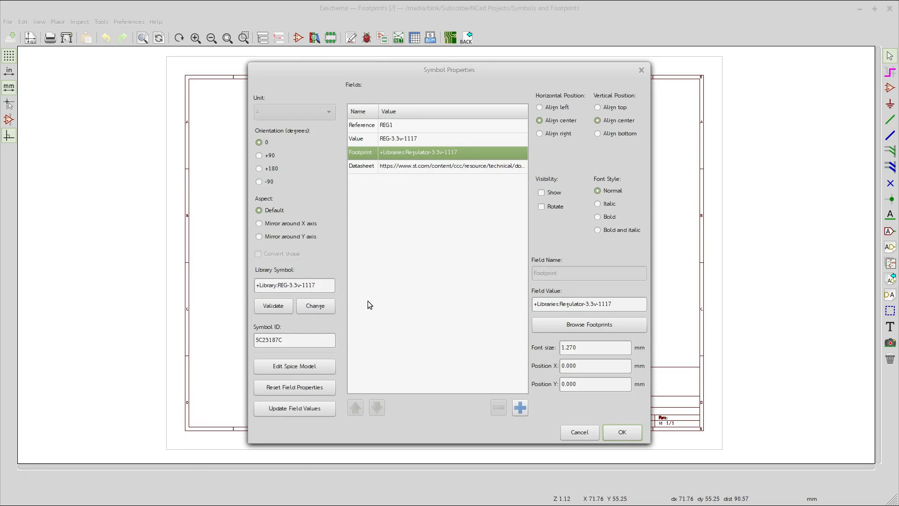
pyautogui.click(393, 165)
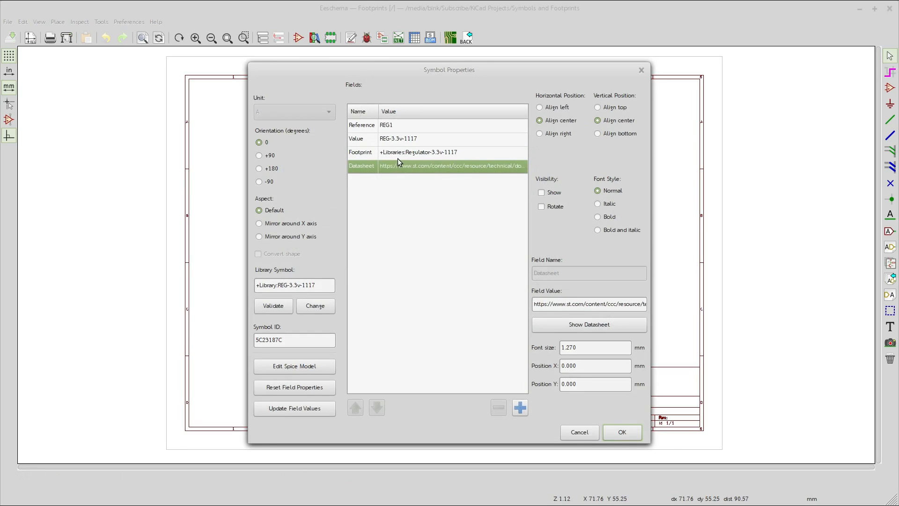
pyautogui.click(399, 155)
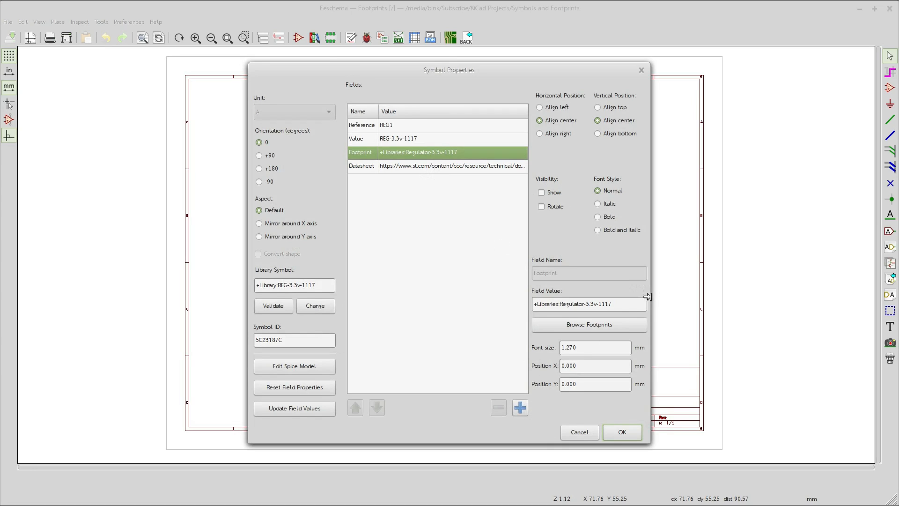
pyautogui.click(589, 325)
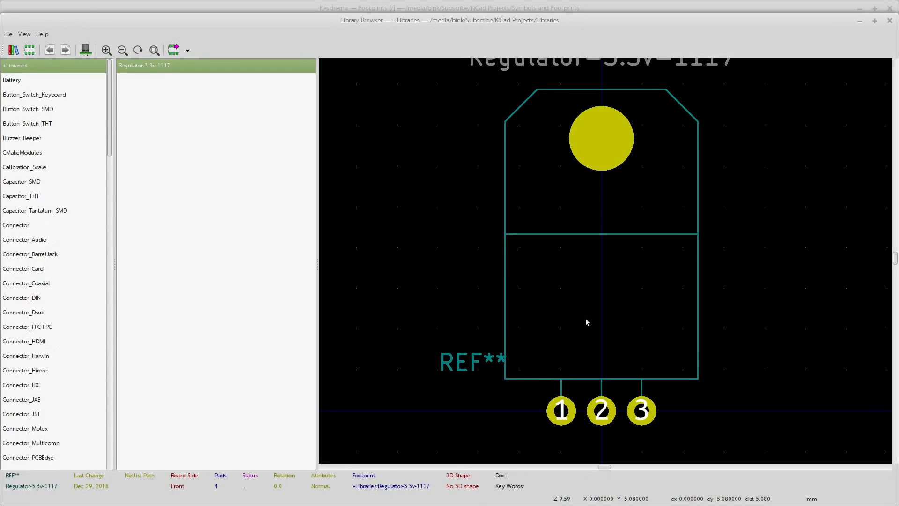
pyautogui.scroll(-5, 563, 277)
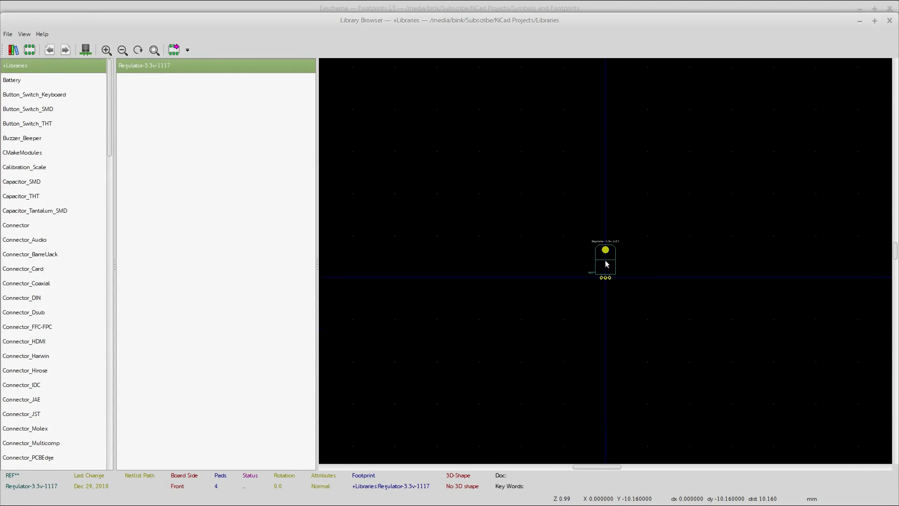
pyautogui.scroll(3, 605, 261)
pyautogui.click(889, 21)
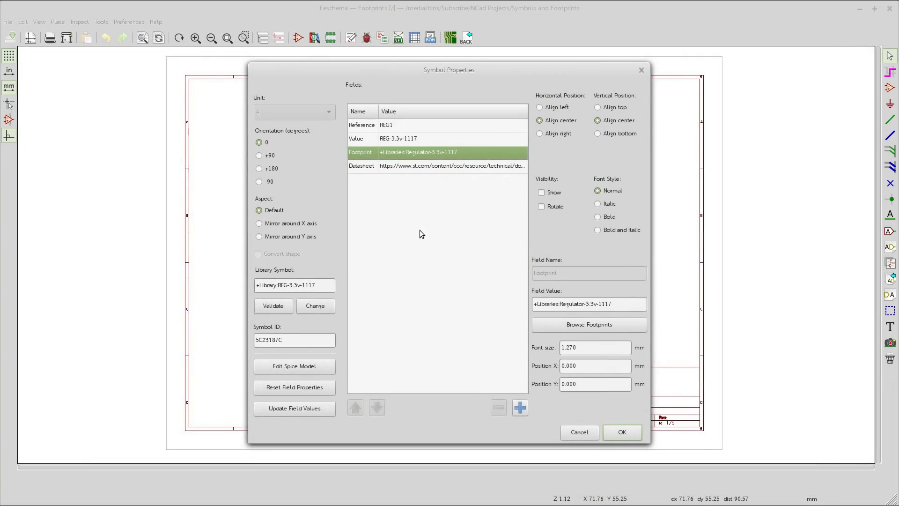
pyautogui.click(618, 433)
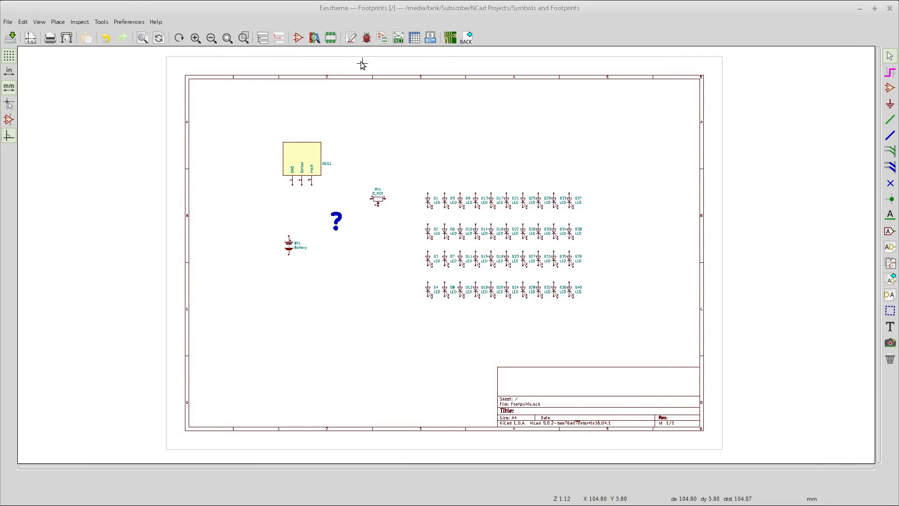
pyautogui.click(383, 38)
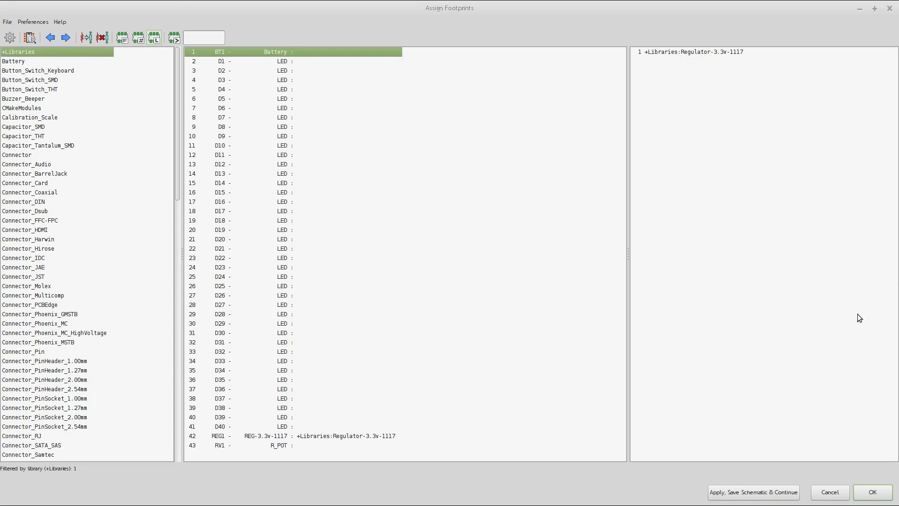
pyautogui.click(879, 496)
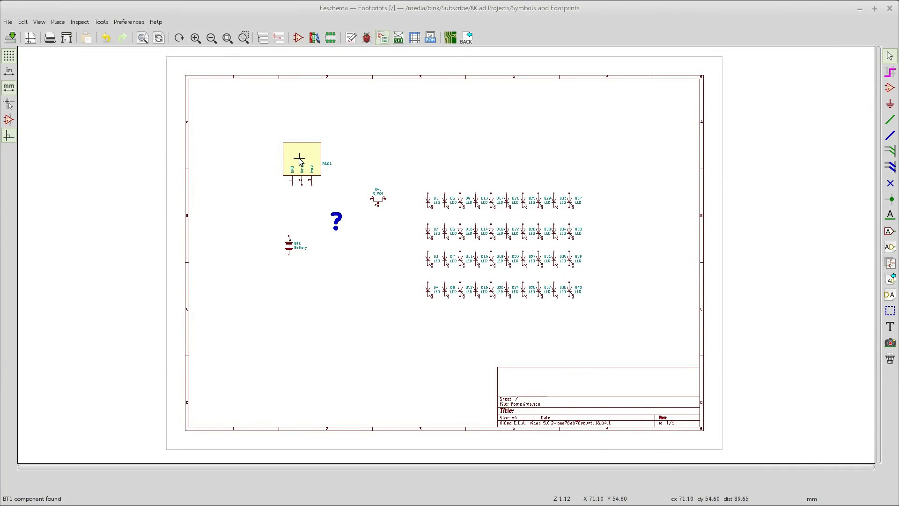
# Reopen +Libraries:Regulator-3.3v-1117 in the Footprint Editor.
pyautogui.click(331, 38)
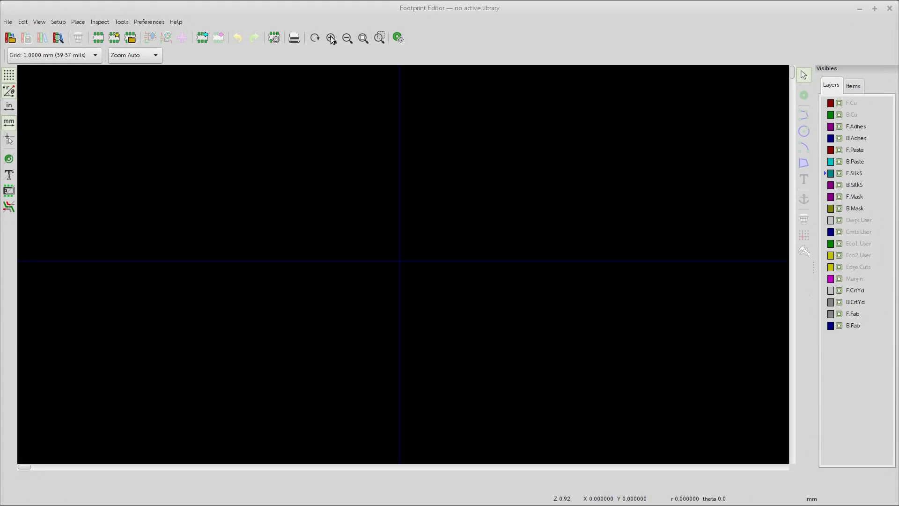
pyautogui.click(133, 40)
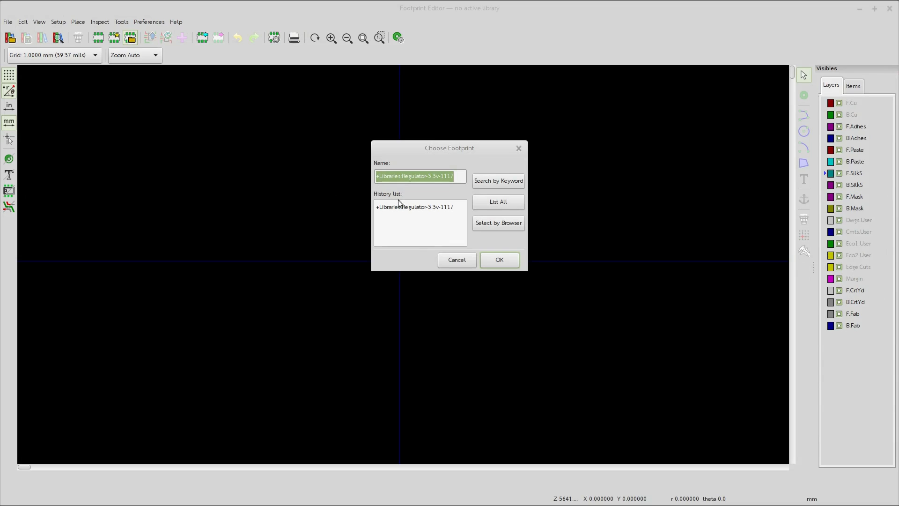
pyautogui.click(500, 259)
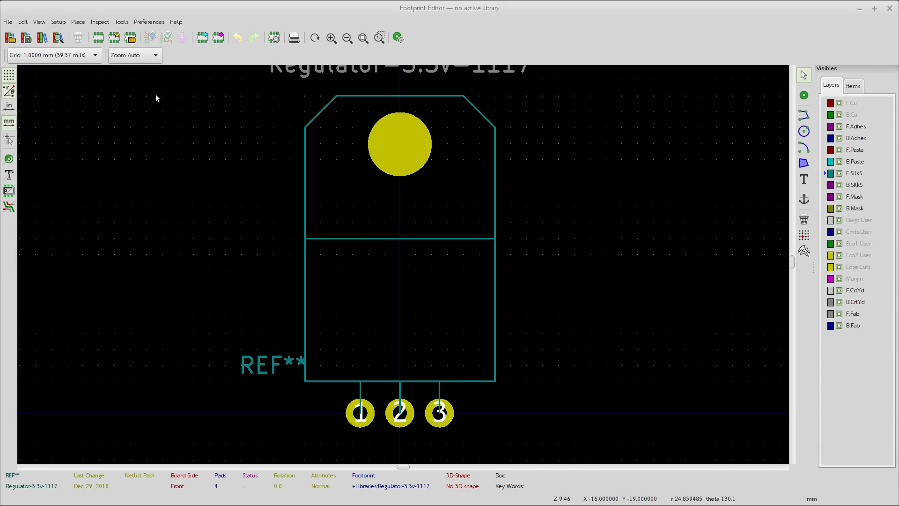
# Examine TO-220-3_Horizontal_TabDown in the Package_TO_SOT_THT library for comparison with the custom footprint, and return to the schematic.
pyautogui.click(131, 38)
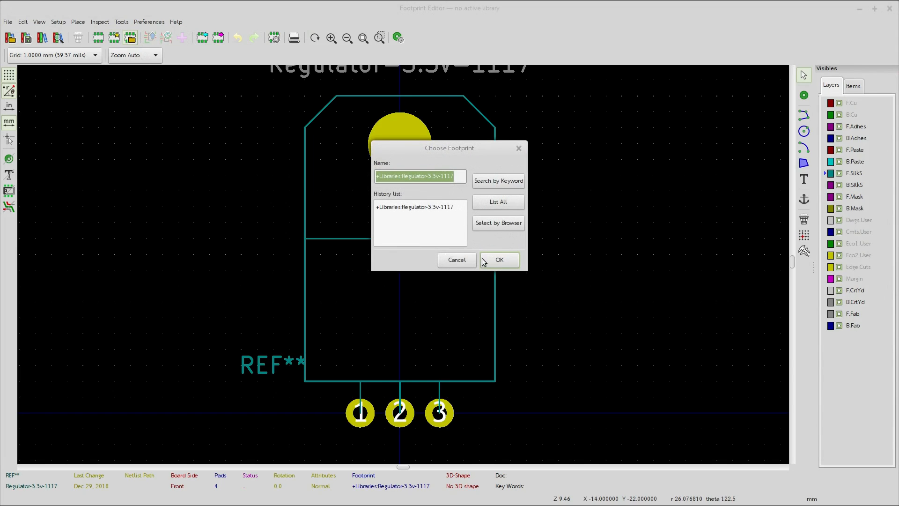
pyautogui.click(505, 224)
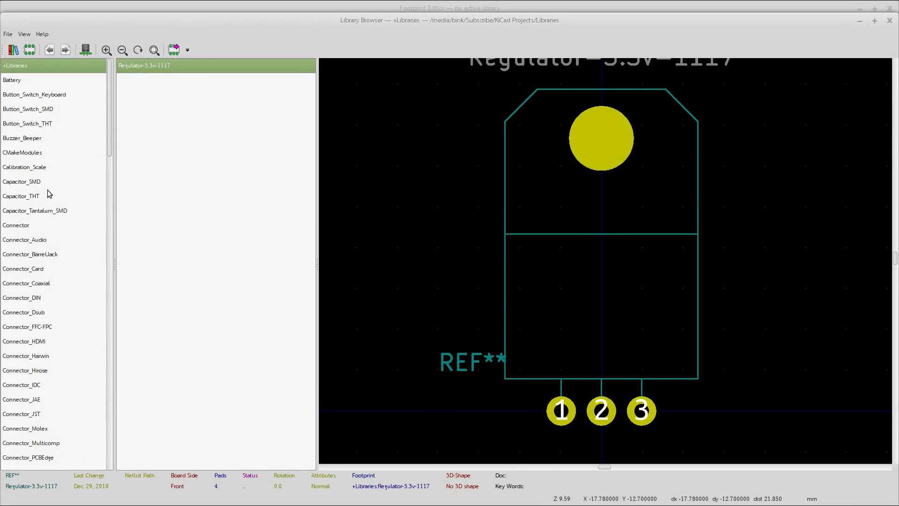
pyautogui.scroll(-15, 53, 249)
pyautogui.scroll(-5, 53, 252)
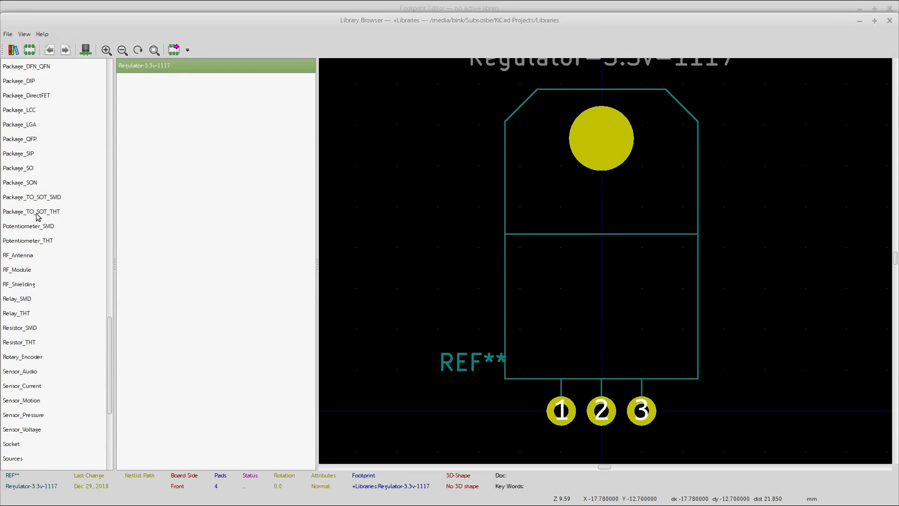
pyautogui.click(40, 215)
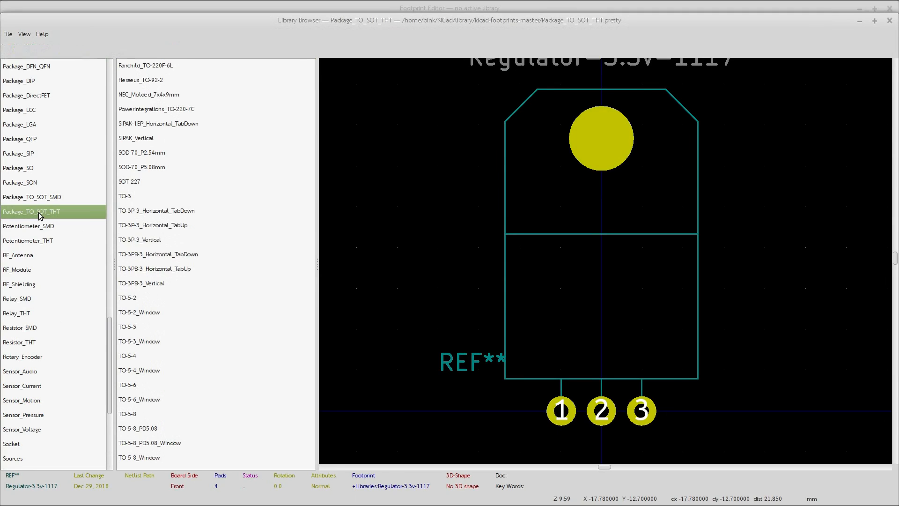
pyautogui.scroll(-15, 213, 323)
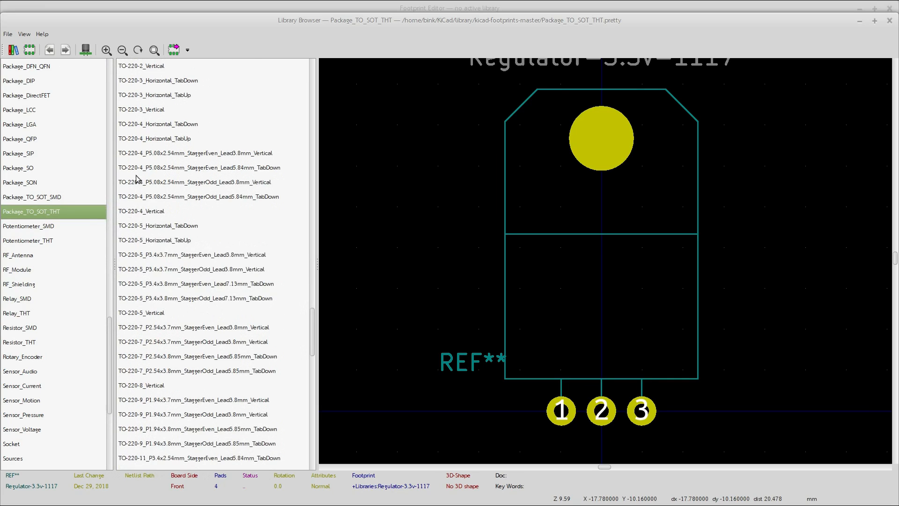
pyautogui.scroll(2, 232, 265)
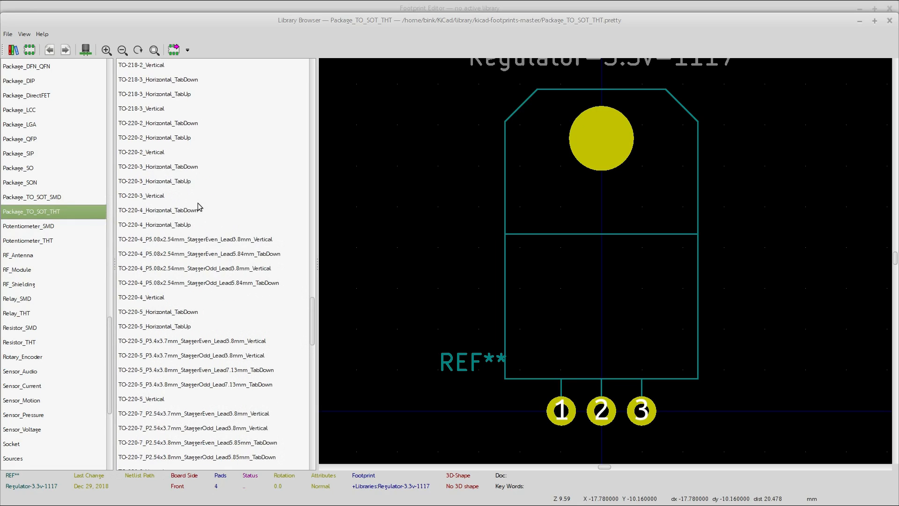
pyautogui.click(178, 171)
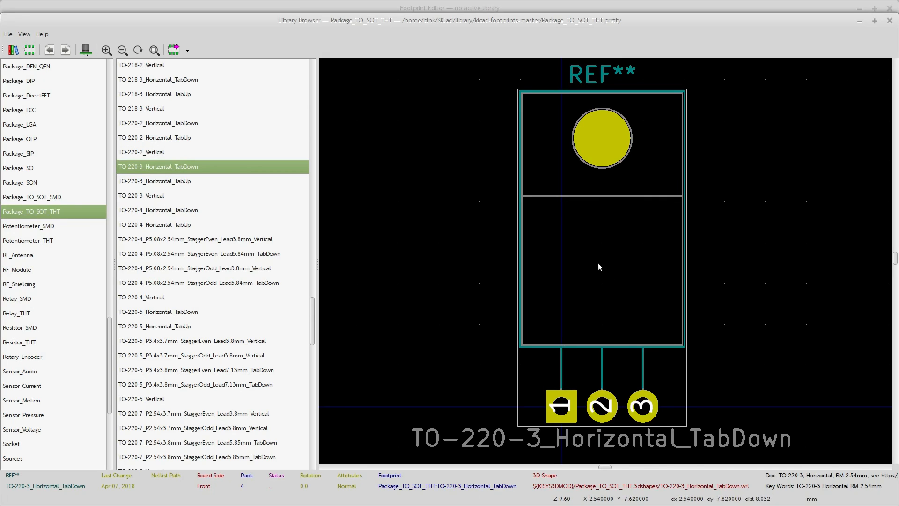
pyautogui.scroll(-2, 580, 262)
pyautogui.moveTo(617, 247); pyautogui.dragTo(605, 261, button='middle')
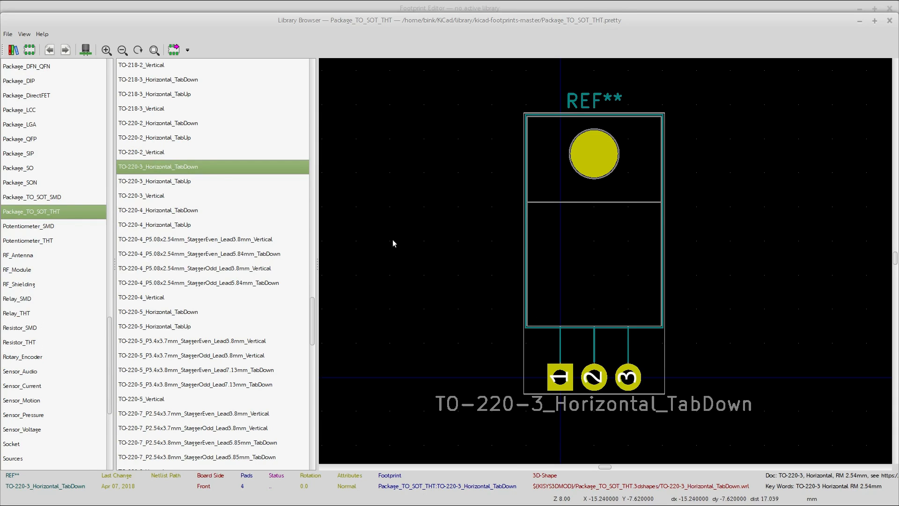
pyautogui.click(893, 21)
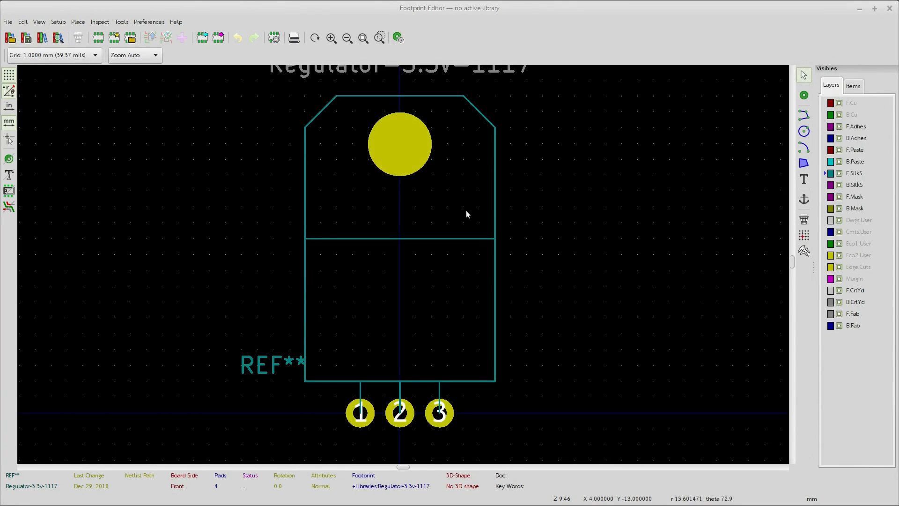
pyautogui.click(889, 9)
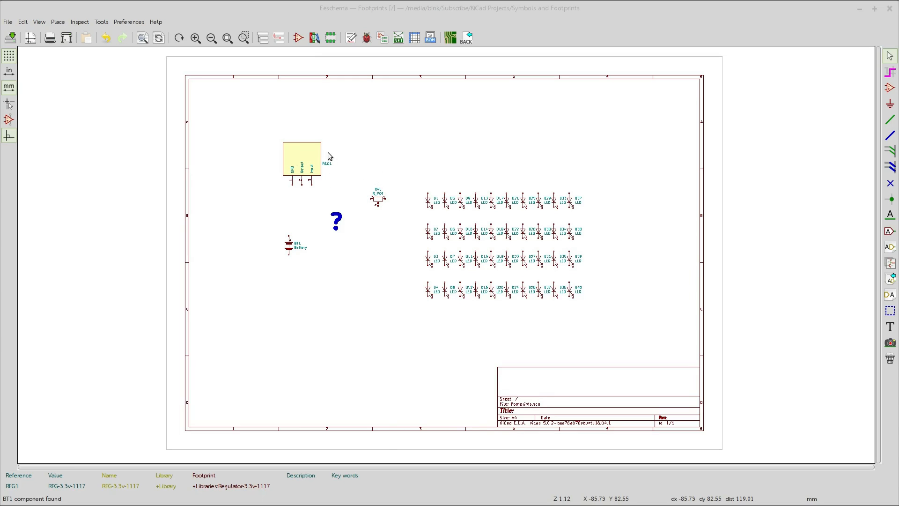
# Open REG1's symbol in the Symbol Library Editor and examine its pin numbers, names and electrical types.
pyautogui.rightClick(313, 162)
pyautogui.moveTo(379, 212)
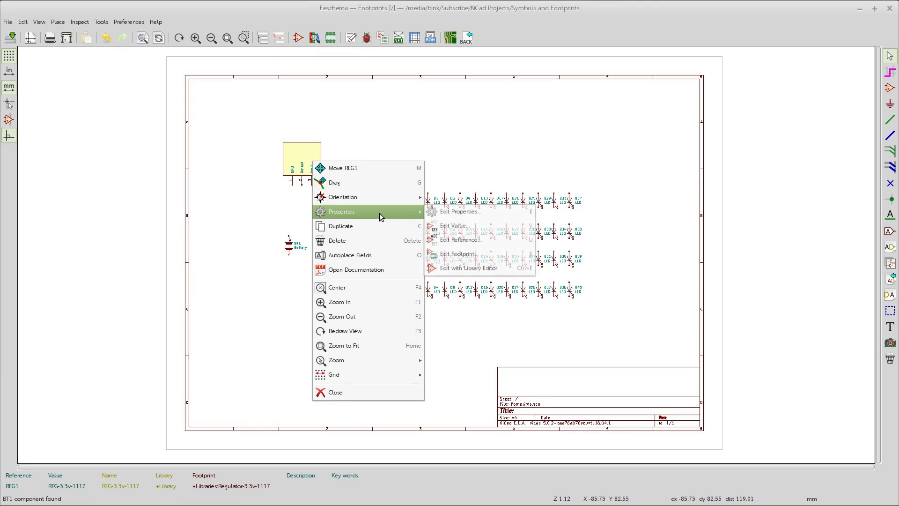
pyautogui.click(487, 268)
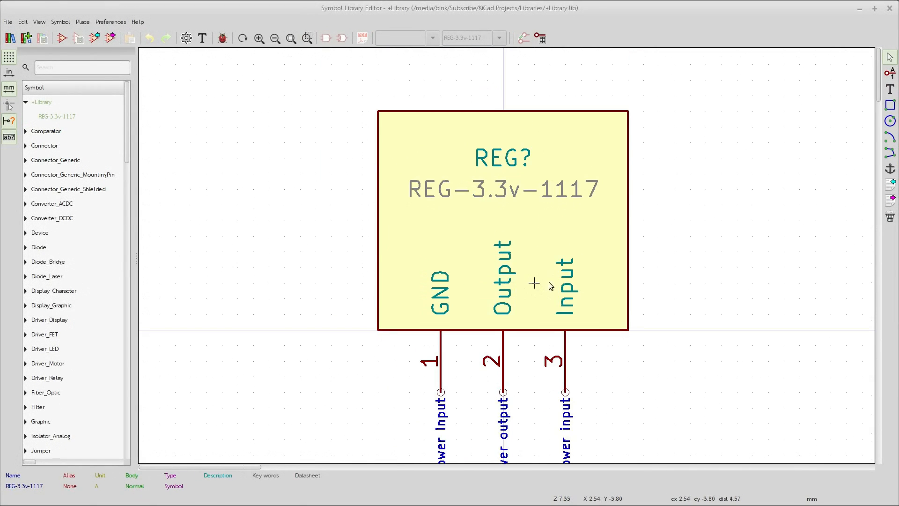
pyautogui.moveTo(668, 277); pyautogui.dragTo(643, 230, button='middle')
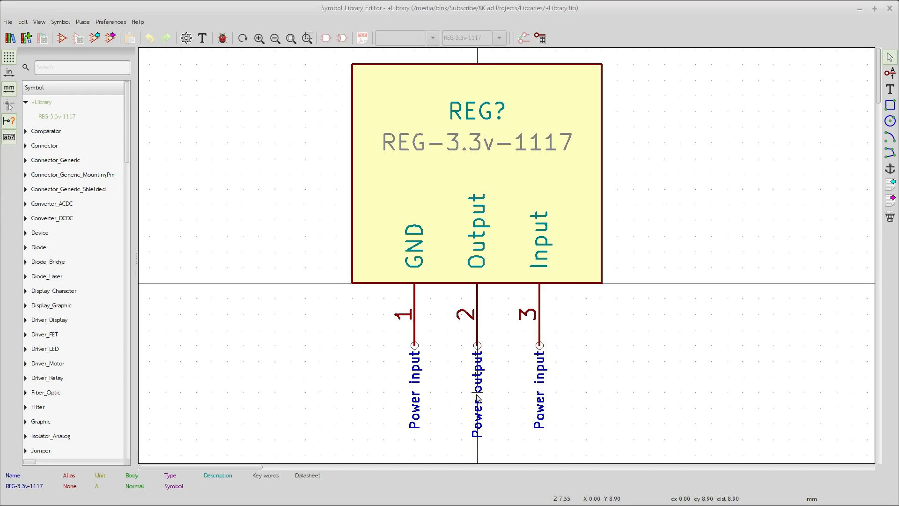
pyautogui.moveTo(564, 228); pyautogui.dragTo(566, 234, button='middle')
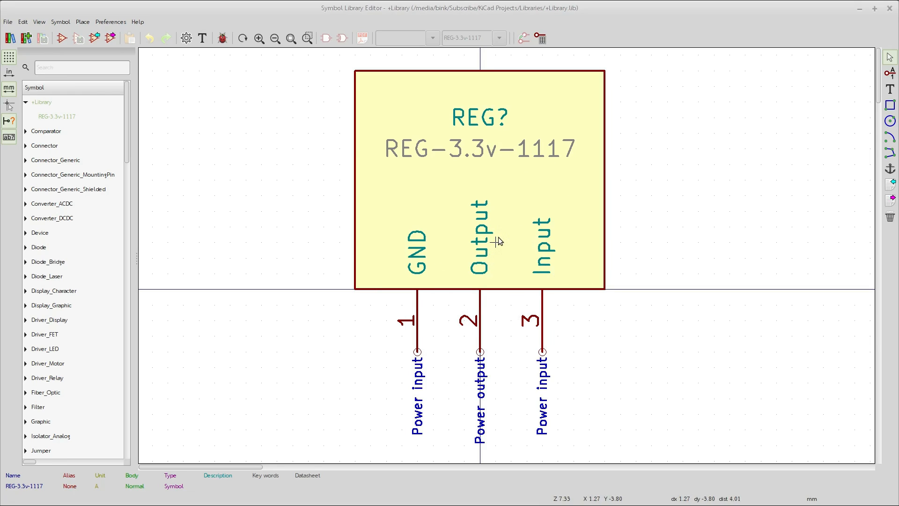
# Finish viewing the REG-3.3v-1117 symbol, close the Symbol Library Editor and return to the schematic.
pyautogui.moveTo(496, 223); pyautogui.dragTo(497, 232, button='middle')
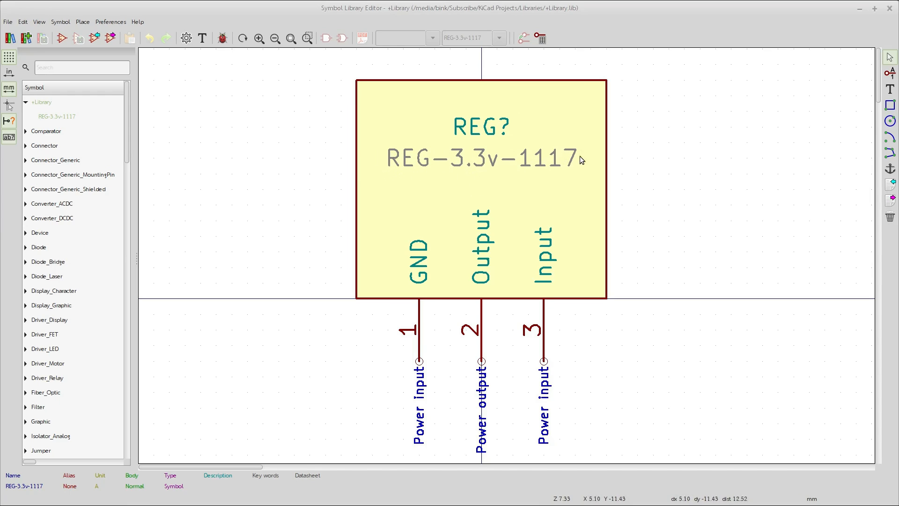
pyautogui.moveTo(503, 194); pyautogui.dragTo(491, 196, button='middle')
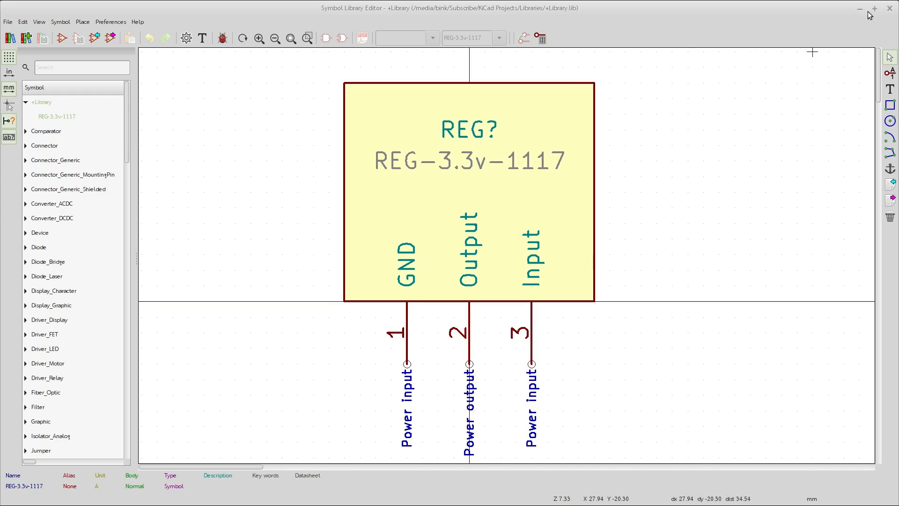
pyautogui.click(889, 8)
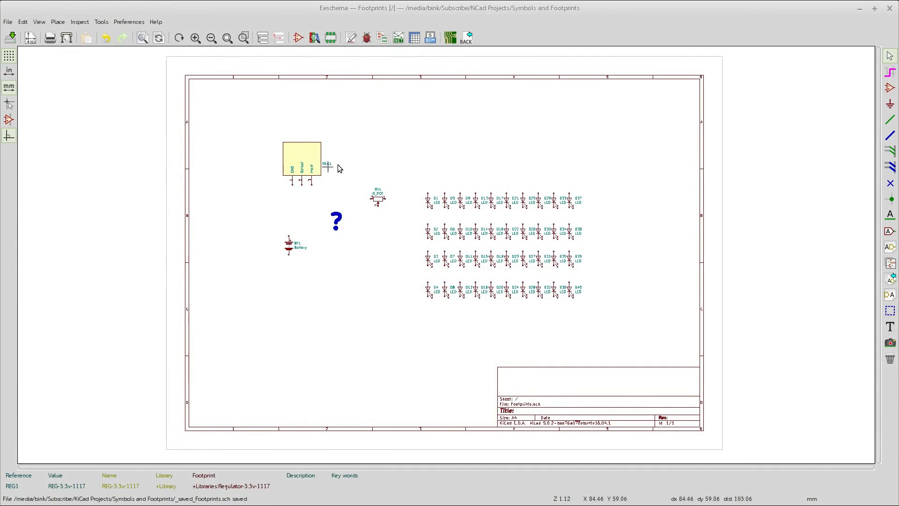
pyautogui.moveTo(252, 191); pyautogui.dragTo(327, 201, button='middle')
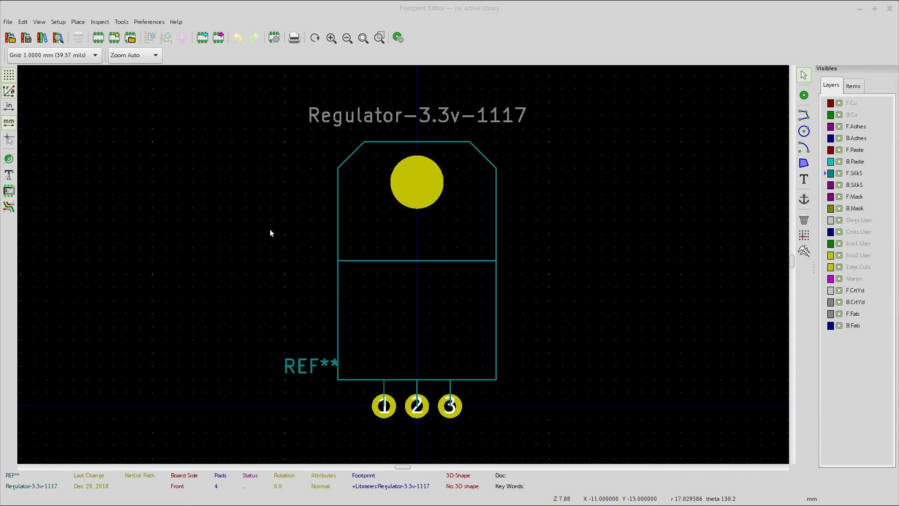
# From the Footprint Editor, review the path of the +Libraries entry in the global footprint library table and close it without changes.
pyautogui.moveTo(269, 233); pyautogui.dragTo(285, 235, button='middle')
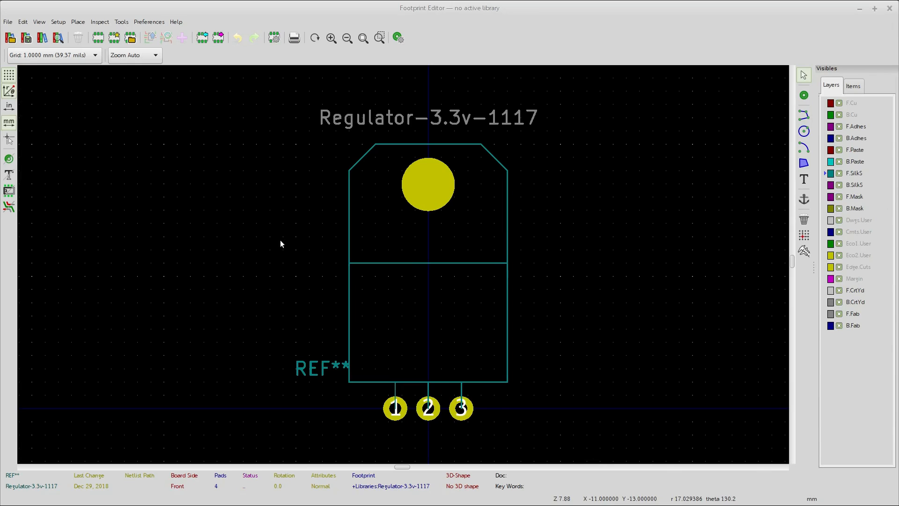
pyautogui.click(150, 22)
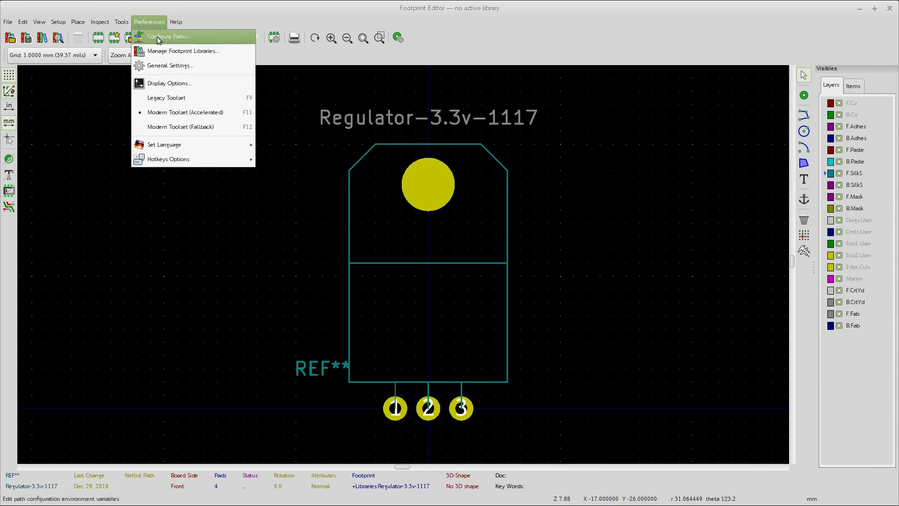
pyautogui.click(180, 51)
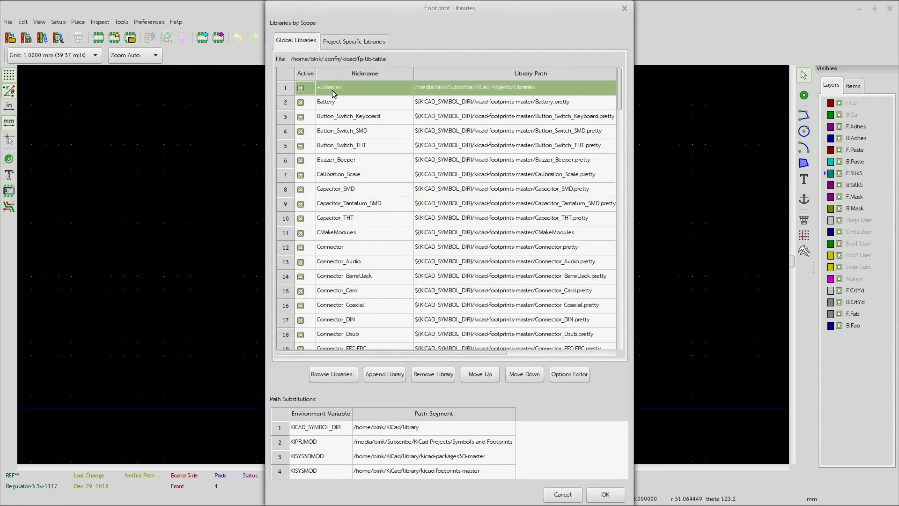
pyautogui.click(624, 9)
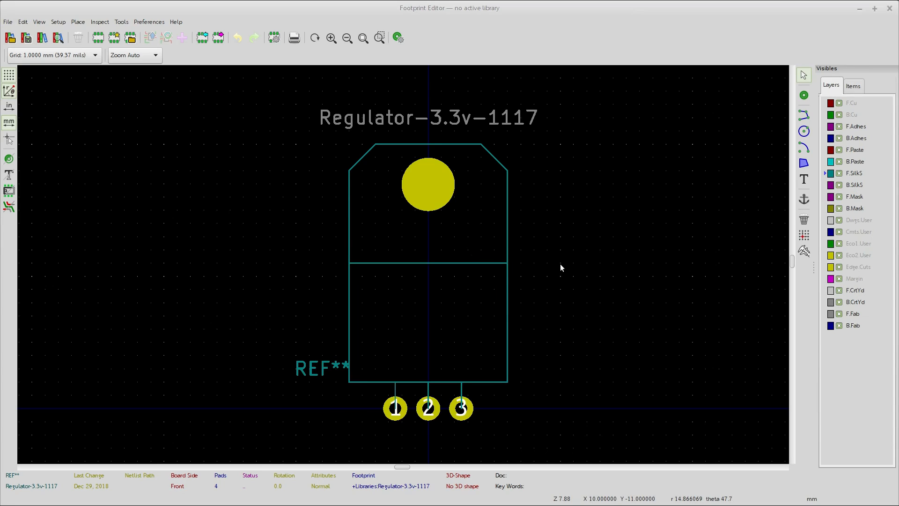
# Inspect the pad properties of the regulator footprint's large mounting hole and close them without changes.
pyautogui.moveTo(525, 312); pyautogui.dragTo(522, 308, button='middle')
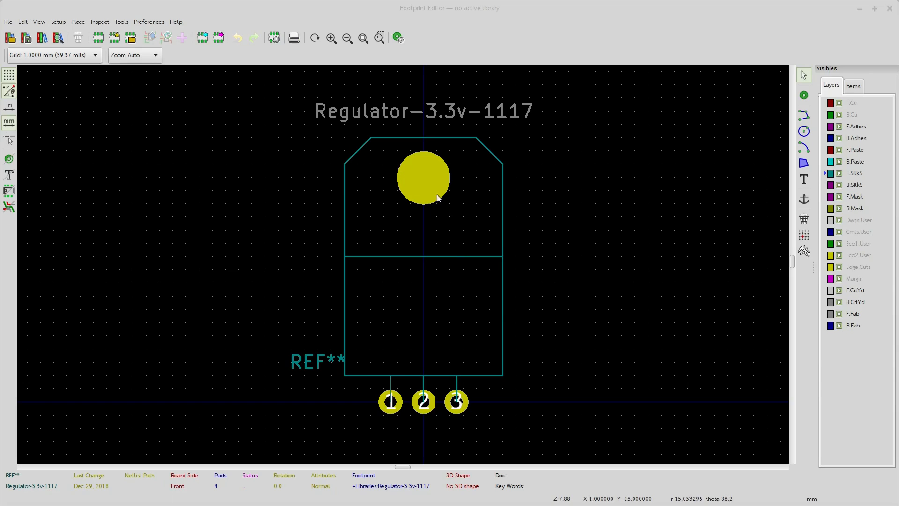
pyautogui.click(425, 179)
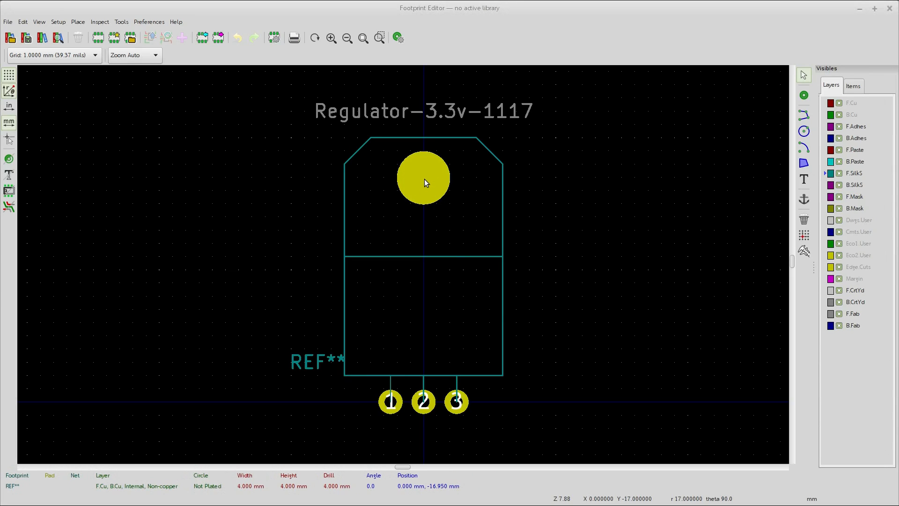
pyautogui.doubleClick(425, 179)
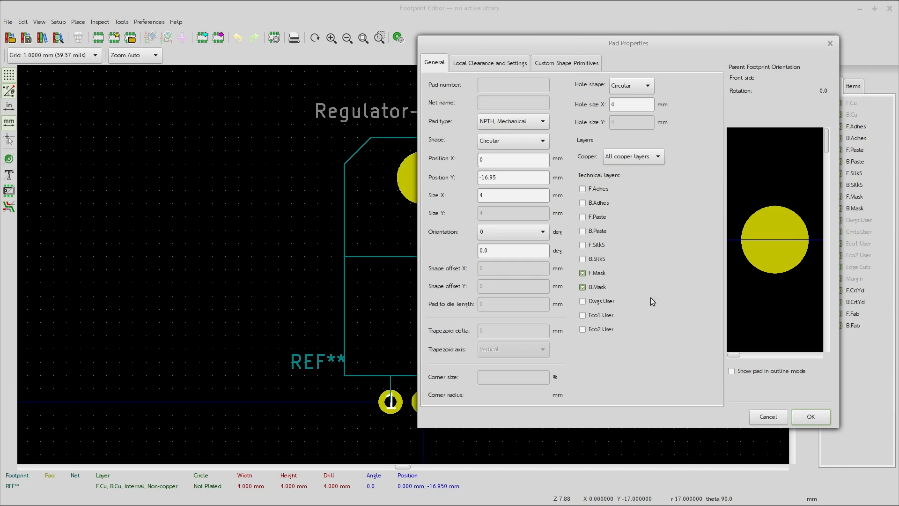
pyautogui.click(771, 418)
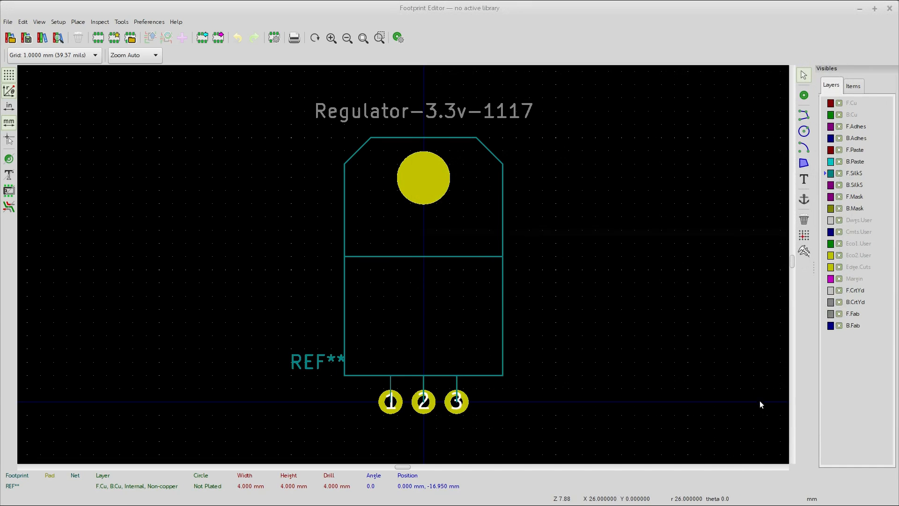